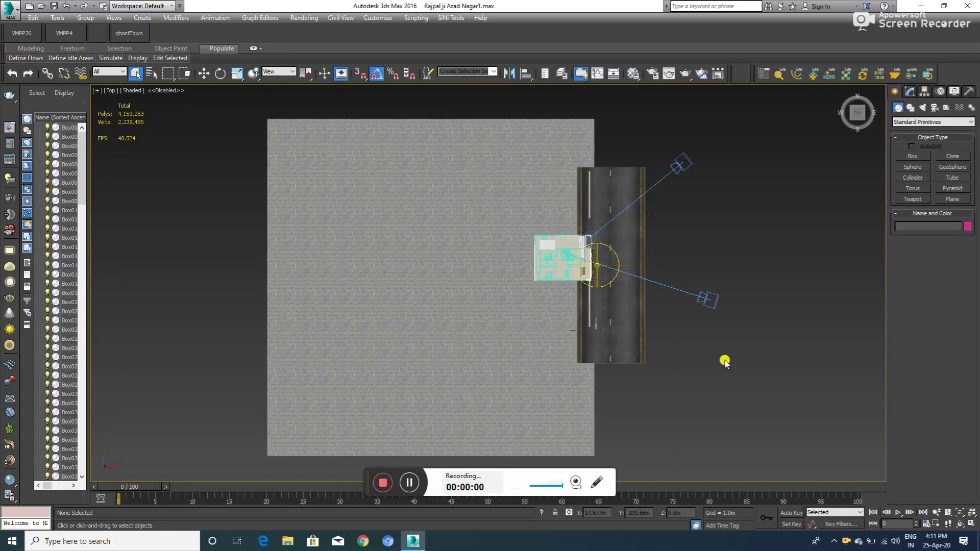
- Select Line003 along the balcony, then add the first balcony slab and the pillar piece
key(alt)
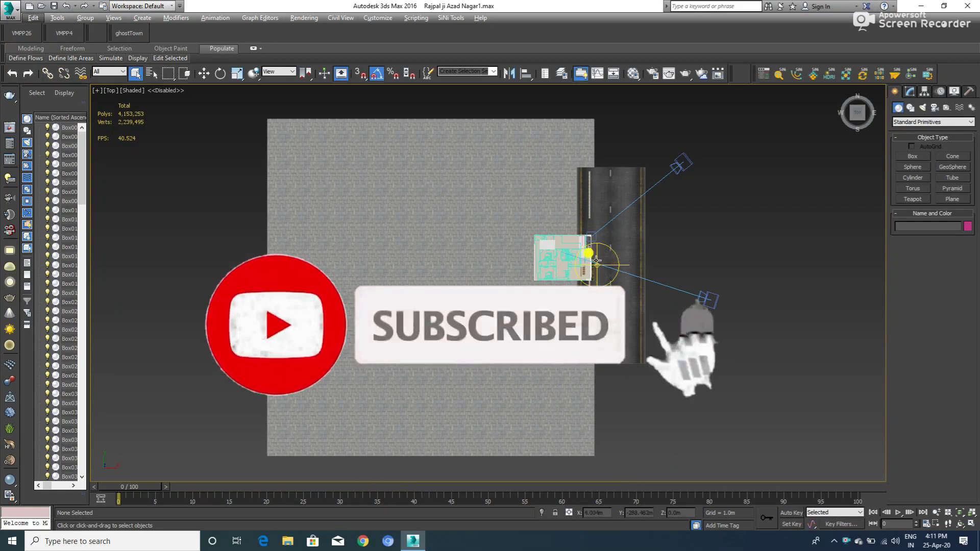
scroll(601, 261, up, 3)
scroll(602, 261, up, 3)
mouse_move(602, 260)
alt+middle_down()
mouse_move(530, 245)
mouse_move(557, 227)
mouse_move(540, 240)
mouse_move(558, 317)
mouse_move(448, 277)
mouse_move(481, 350)
mouse_move(401, 329)
alt+middle_up()
scroll(541, 240, up, 3)
scroll(481, 350, up, 2)
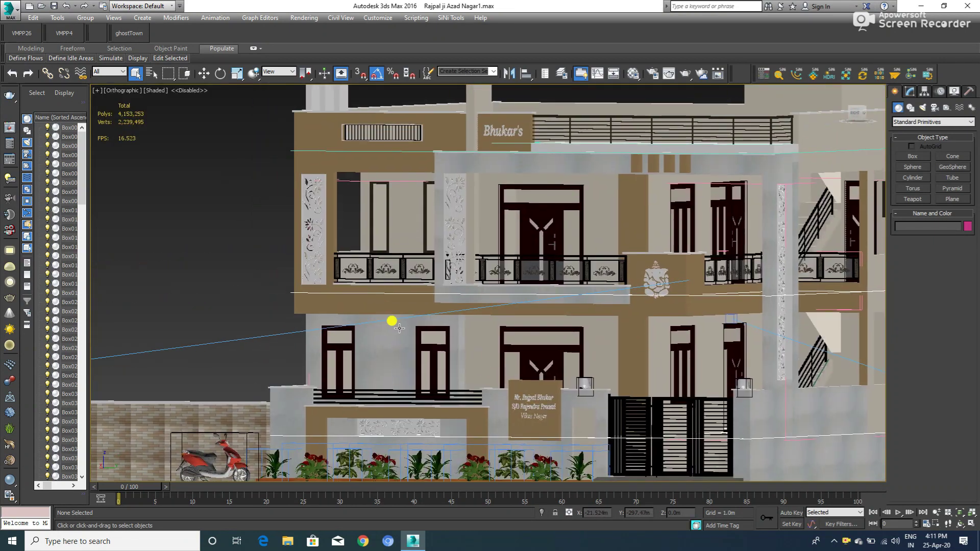
scroll(401, 311, up, 3)
click(396, 288)
mouse_move(385, 290)
alt+middle_down()
mouse_move(284, 293)
mouse_move(269, 280)
mouse_move(280, 302)
alt+middle_up()
scroll(282, 307, up, 2)
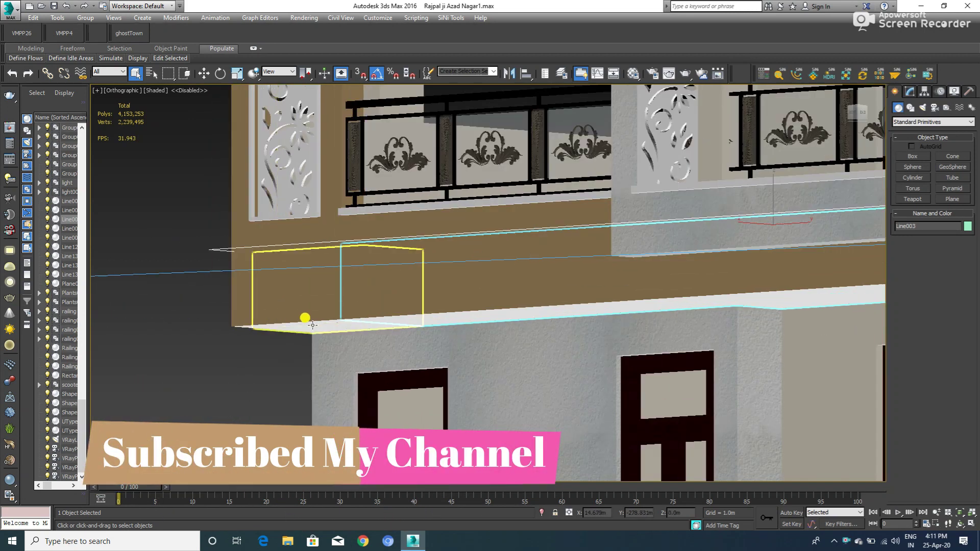
ctrl+click(306, 320)
ctrl+click(273, 313)
scroll(525, 290, down, 3)
- Add the remaining three facade slab segments for six objects, then isolate them
middle_drag(526, 291, 377, 301)
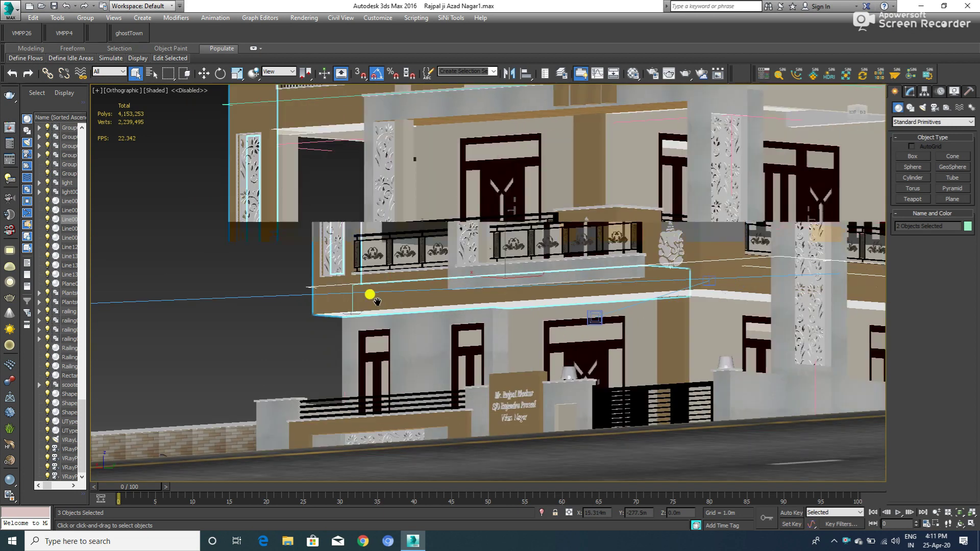
scroll(569, 284, down, 2)
scroll(573, 277, up, 4)
ctrl+click(618, 278)
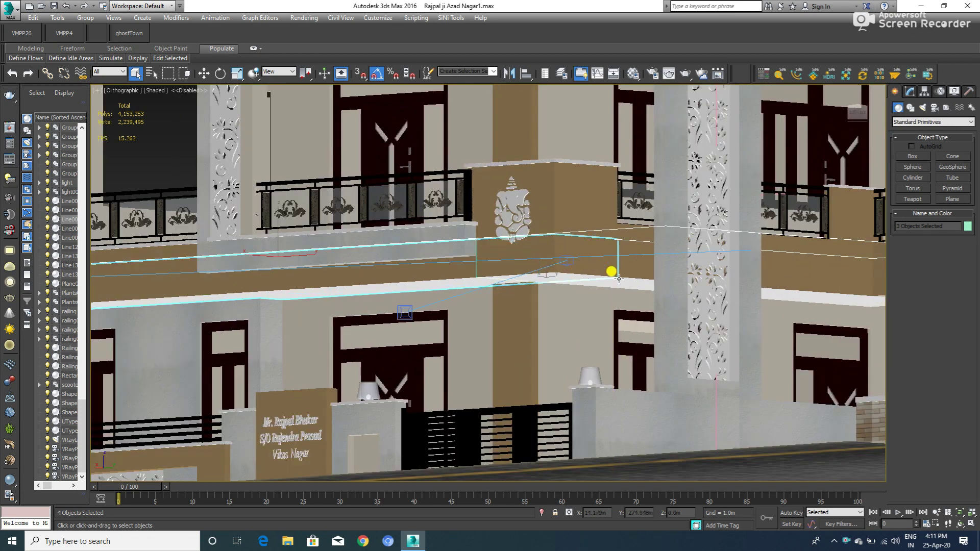
ctrl+click(740, 270)
middle_drag(777, 262, 667, 266)
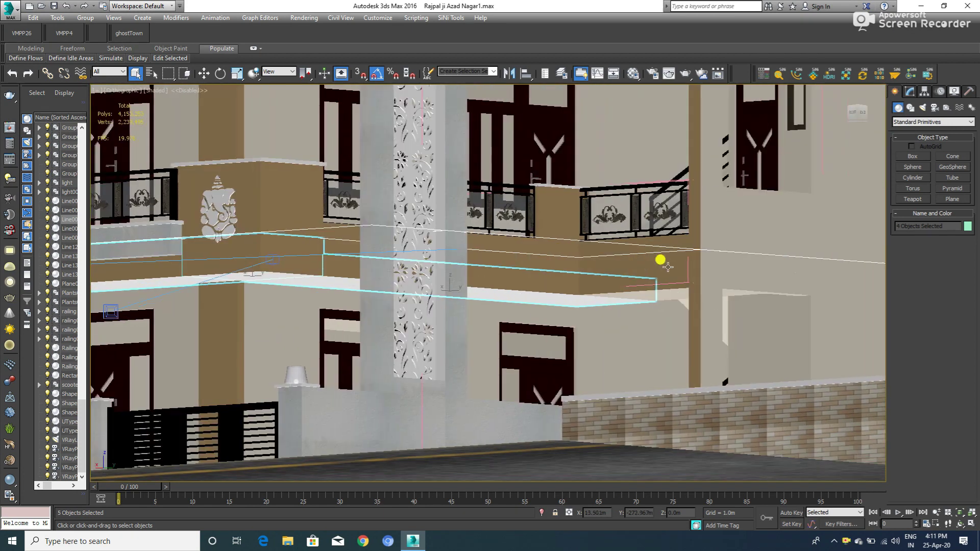
ctrl+click(658, 273)
scroll(650, 275, down, 2)
middle_drag(579, 277, 679, 343)
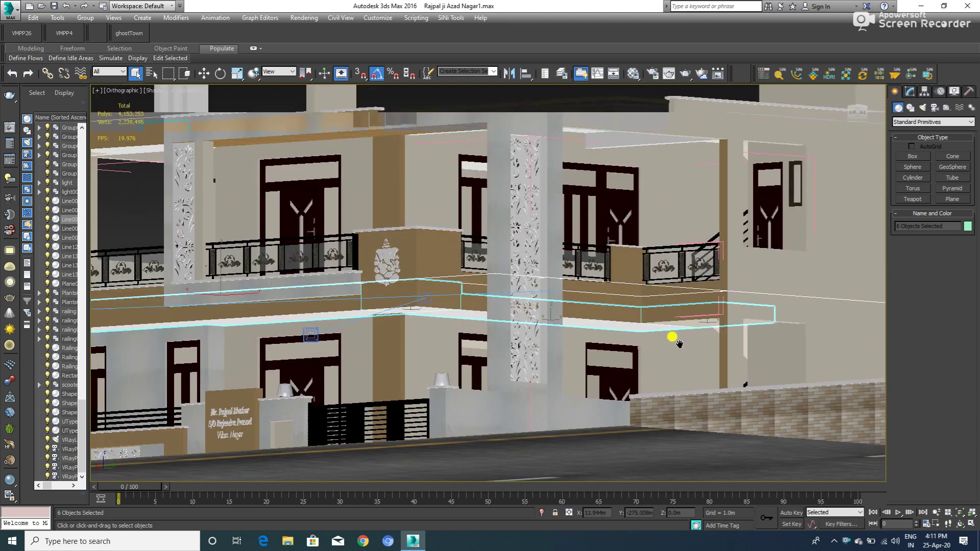
scroll(561, 327, down, 4)
key(alt+q)
- Frame the isolated slab pieces in the Top view
alt+middle_drag(521, 317, 499, 362)
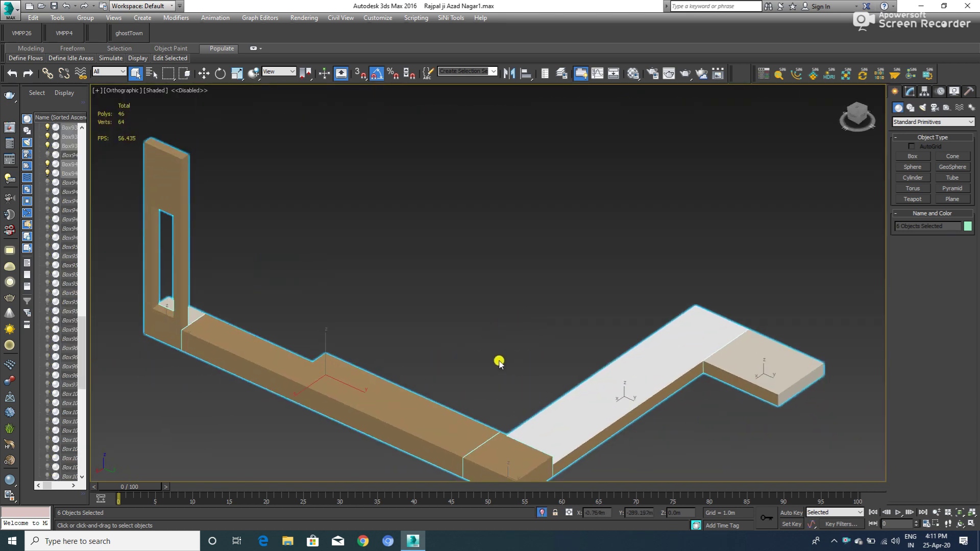
key(t)
key(z)
scroll(531, 326, up, 1)
scroll(540, 332, up, 5)
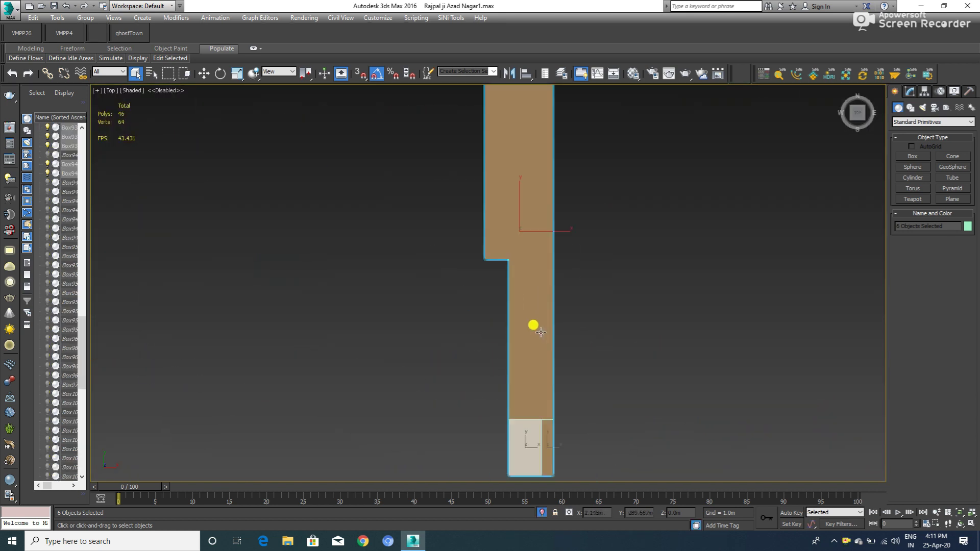
- Draw a thin cylinder on the slab in wireframe Top view and set its height in Front view
click(912, 176)
middle_drag(597, 332, 597, 223)
scroll(536, 276, up, 3)
scroll(535, 305, up, 2)
key(F3)
scroll(520, 299, up, 2)
scroll(505, 284, down, 4)
scroll(504, 278, up, 2)
drag(506, 271, 506, 286)
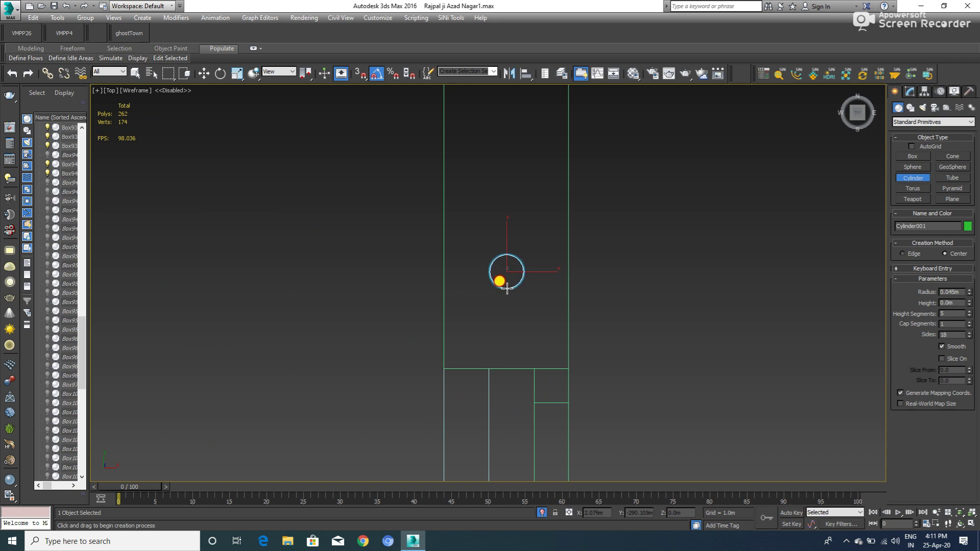
drag(507, 288, 507, 287)
key(f)
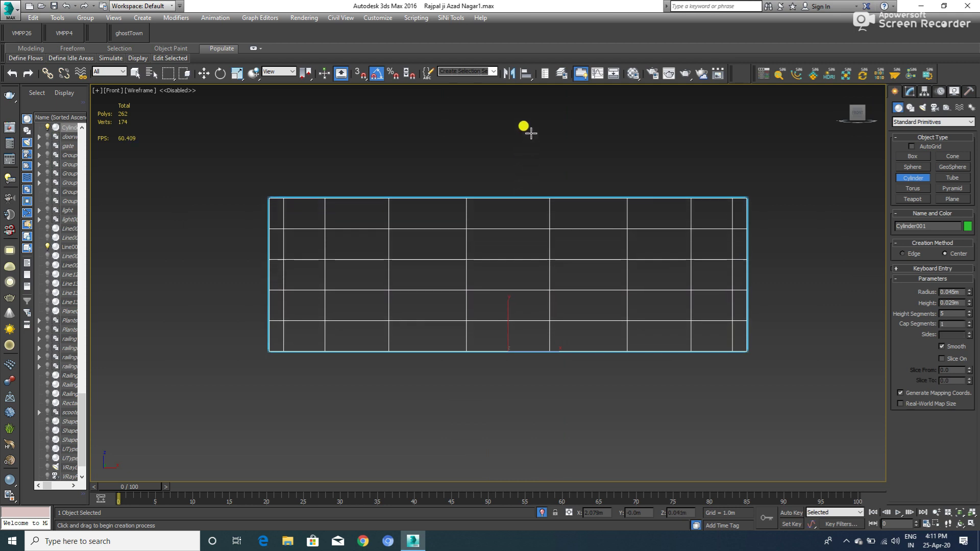
click(526, 110)
- Move the cylinder up along Y to about 1.18 m height
key(w)
scroll(525, 190, down, 5)
scroll(528, 202, down, 5)
drag(528, 201, 523, 158)
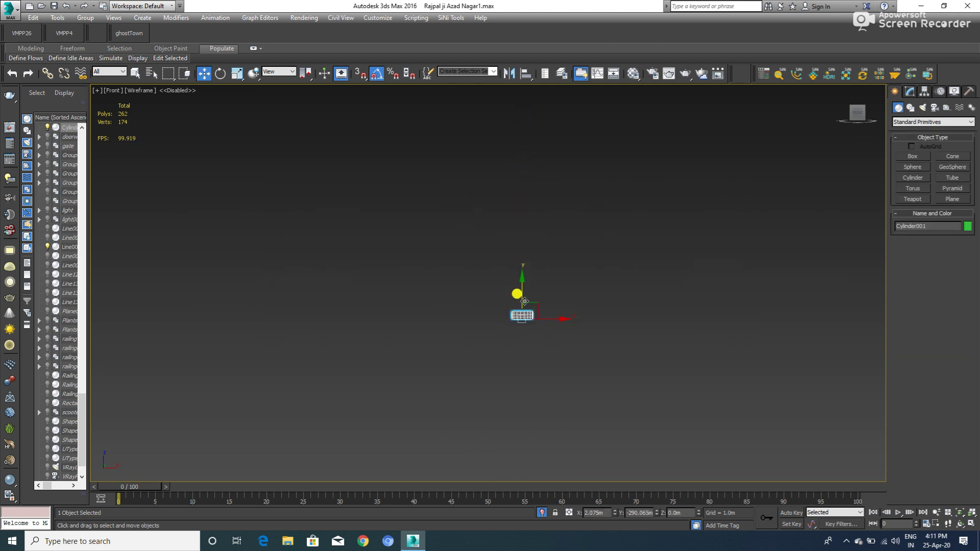
scroll(523, 157, up, 6)
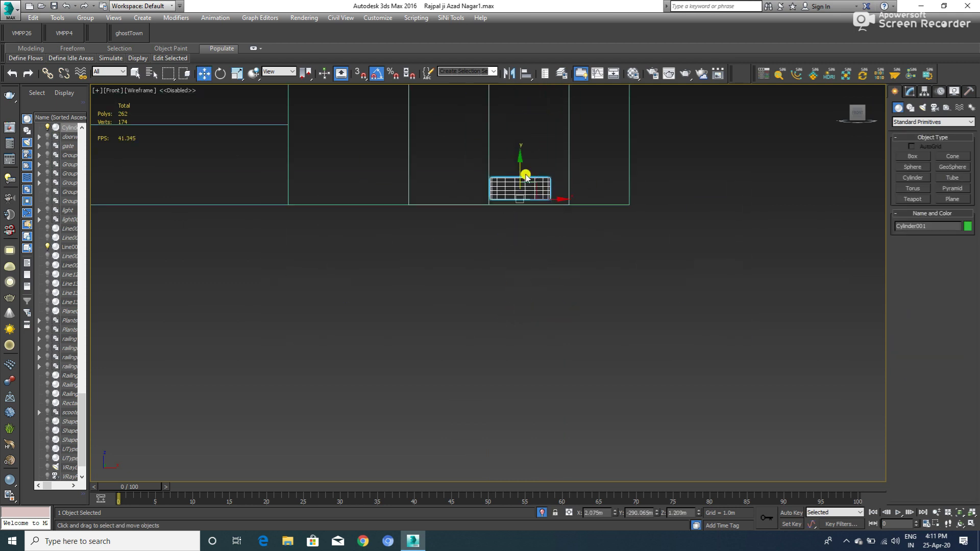
scroll(524, 175, up, 4)
mouse_move(510, 188)
mouse_down()
mouse_move(505, 281)
mouse_move(506, 268)
mouse_up()
scroll(505, 267, down, 3)
key(t)
scroll(513, 259, up, 6)
scroll(514, 258, down, 3)
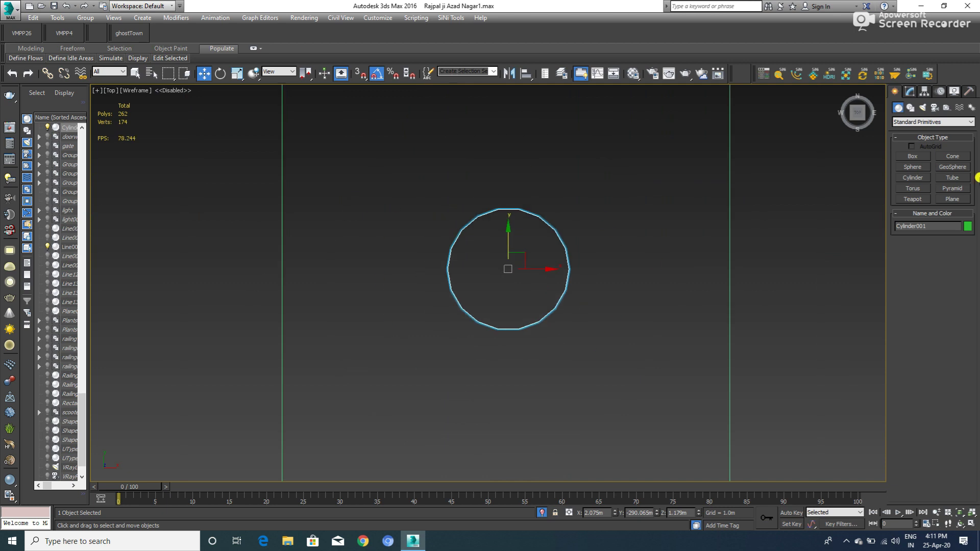
click(910, 91)
- Increase the cylinder's Sides to 109 and adjust its cap segments
drag(968, 280, 965, 231)
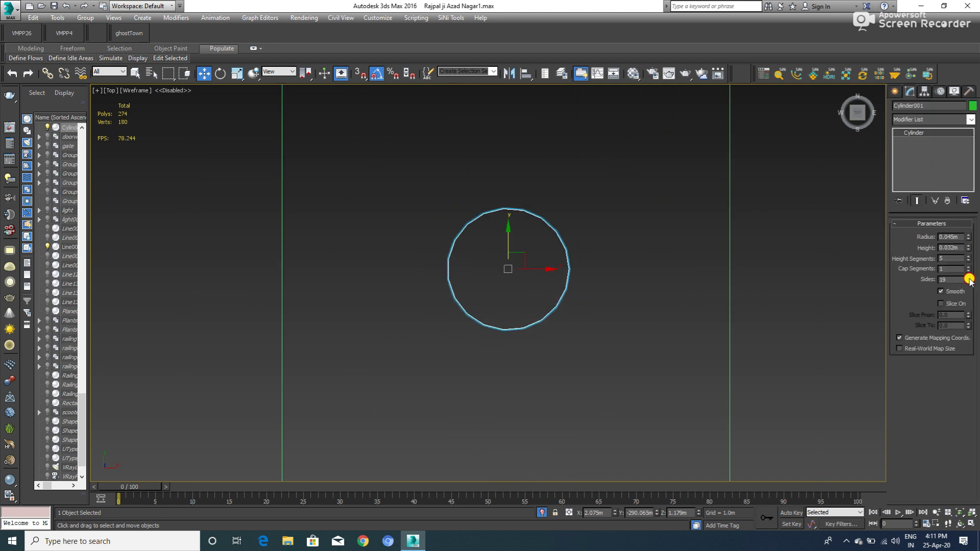
drag(968, 266, 968, 280)
scroll(597, 281, up, 3)
middle_drag(411, 236, 490, 280)
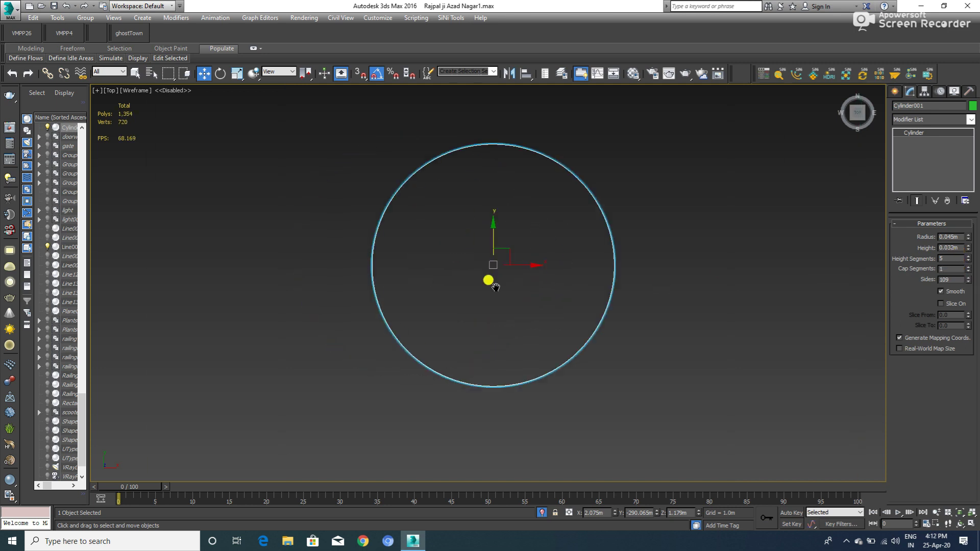
- Shift-scale a roughly 74.7% copy, Cylinder002, and move it down inside Cylinder001
key(r)
shift+drag(493, 264, 496, 281)
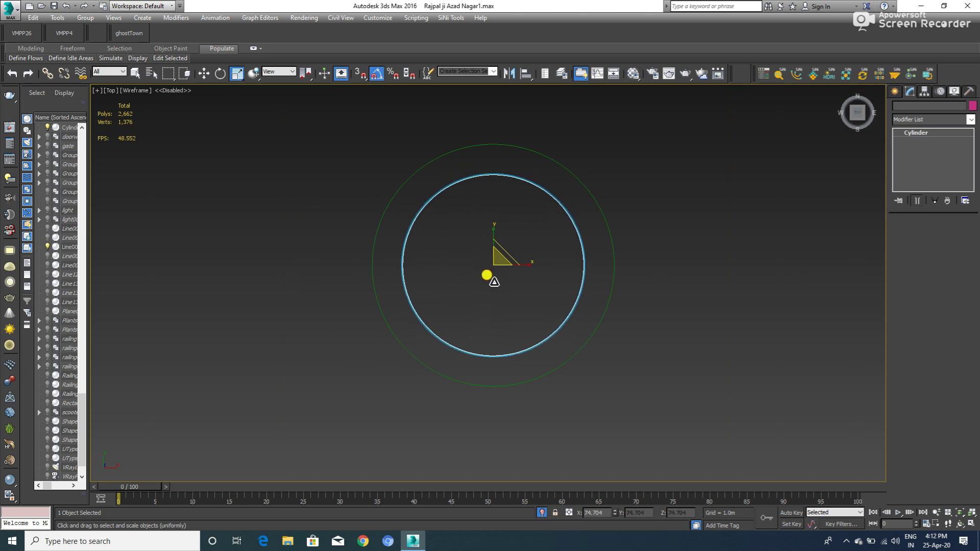
click(490, 311)
key(f)
key(z)
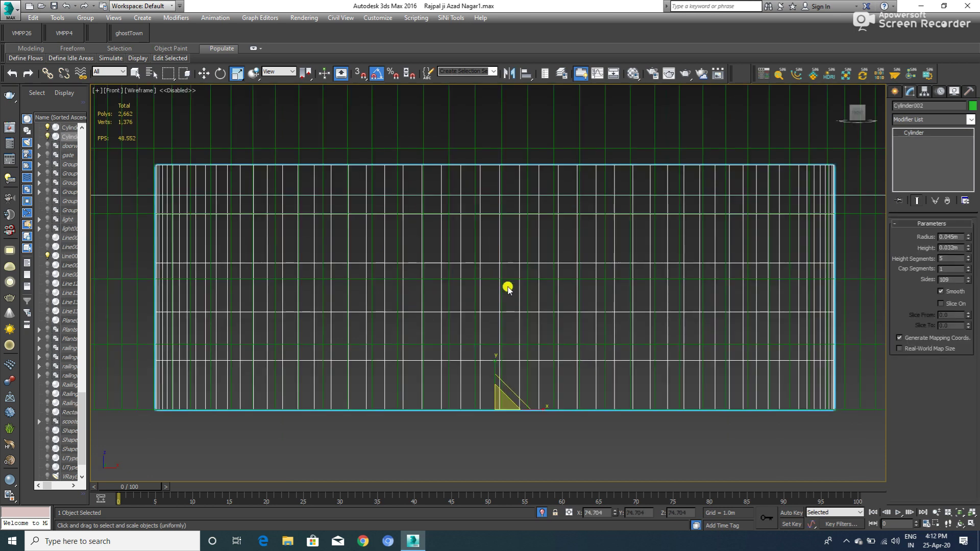
scroll(503, 289, down, 3)
key(w)
scroll(498, 297, up, 1)
drag(504, 325, 503, 361)
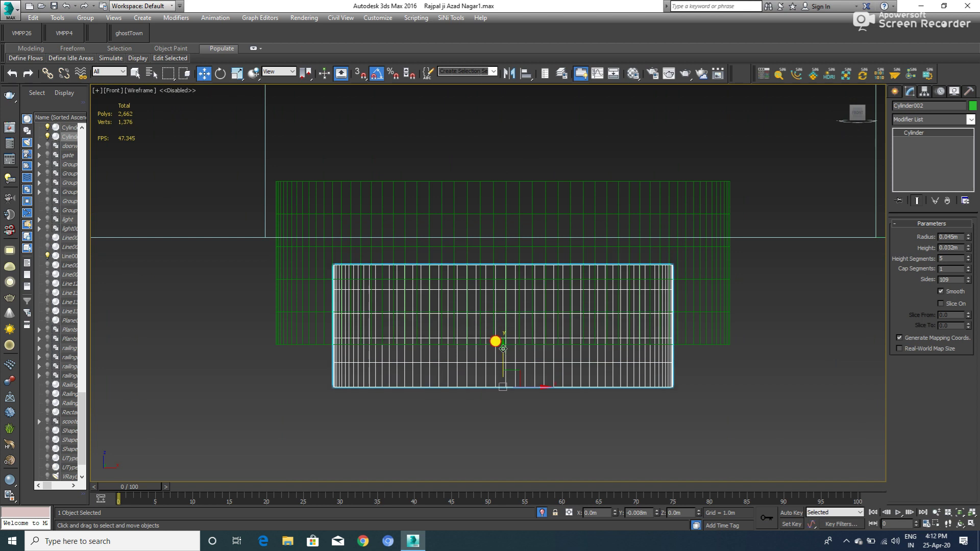
key(F3)
mouse_move(547, 307)
alt+middle_down()
mouse_move(586, 271)
mouse_move(652, 276)
alt+middle_up()
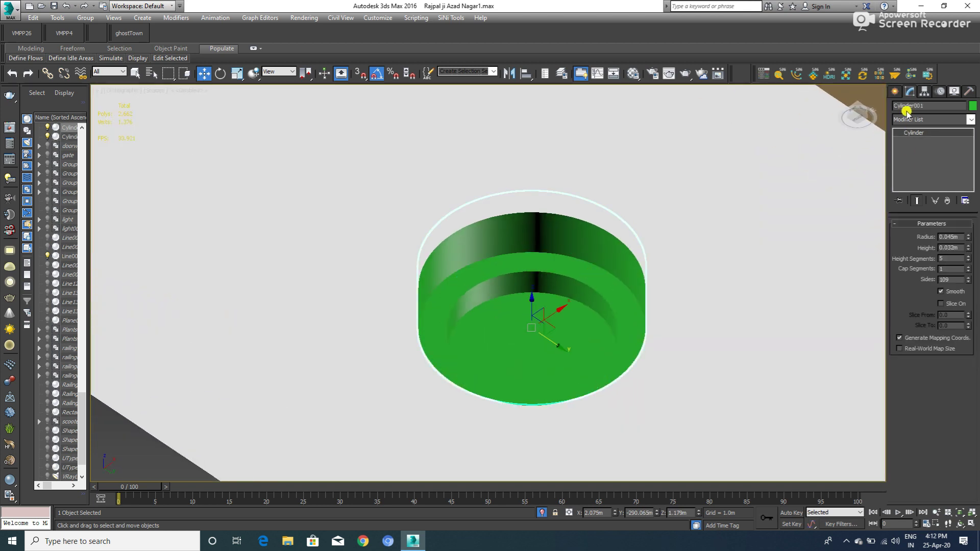
click(900, 91)
- Boolean-subtract the smaller inner cylinder from the outer one to hollow it
click(929, 121)
click(914, 142)
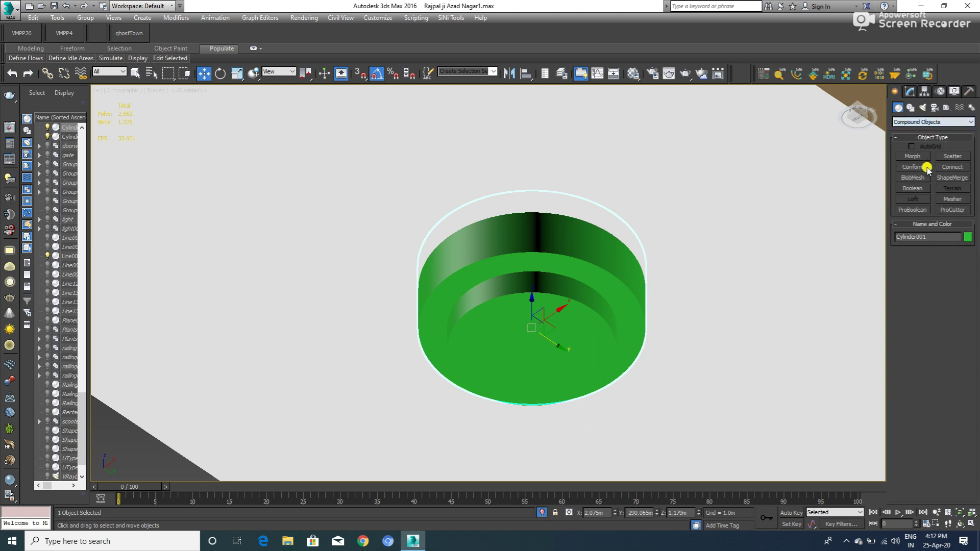
click(911, 189)
click(916, 268)
click(476, 305)
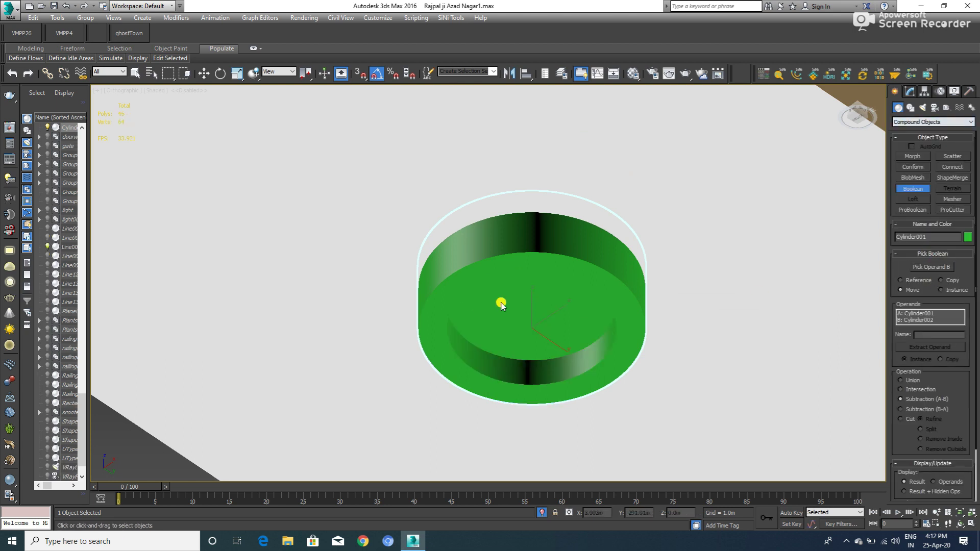
right_click(504, 288)
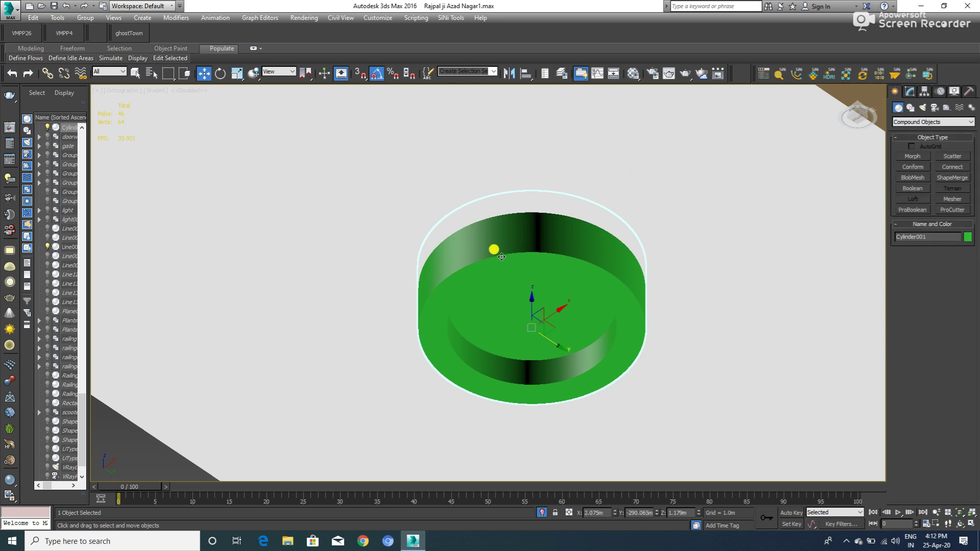
- Assign the Special Aluminum Satin 2 material to the hollow cylinder
key(m)
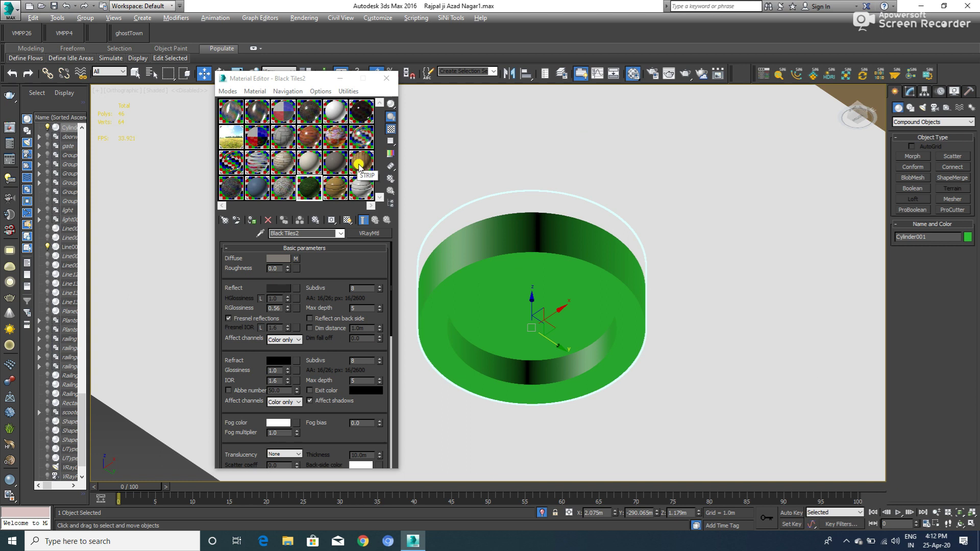
click(359, 167)
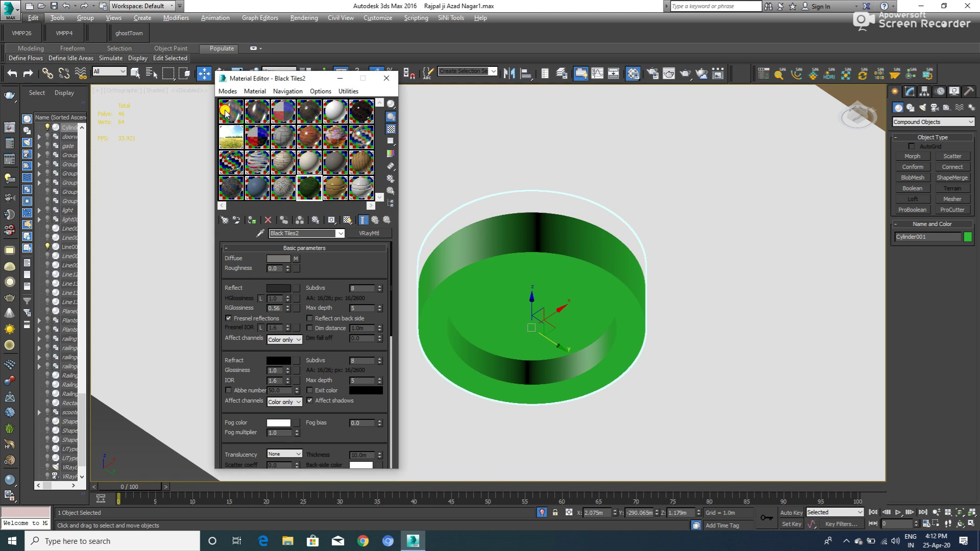
click(255, 222)
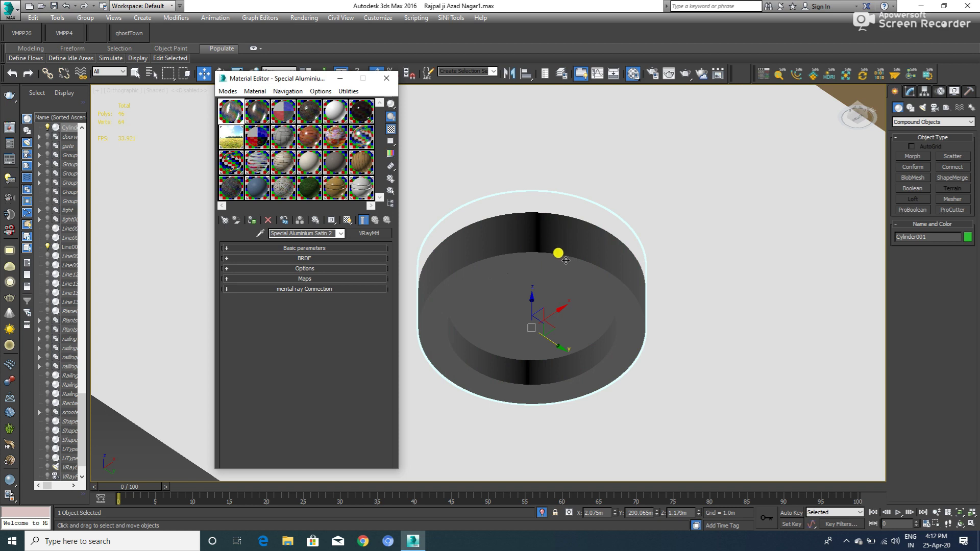
click(387, 76)
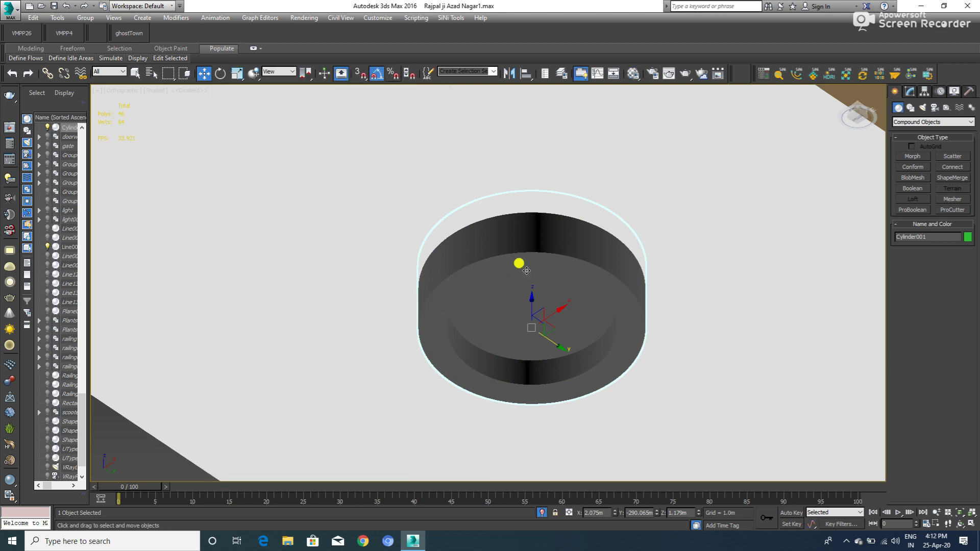
key(t)
key(F3)
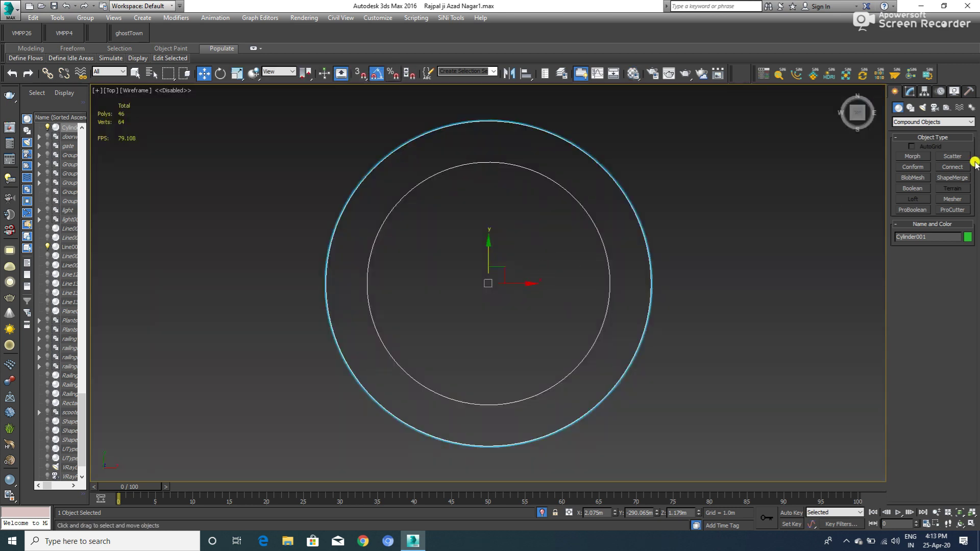
- Create a sphere from Standard Primitives at the cylinder's centre
click(913, 121)
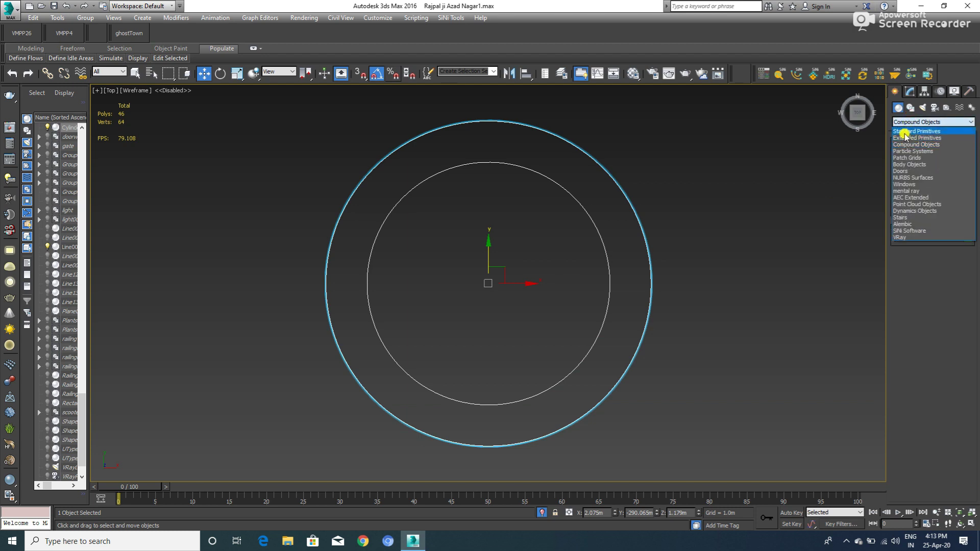
click(911, 130)
click(911, 168)
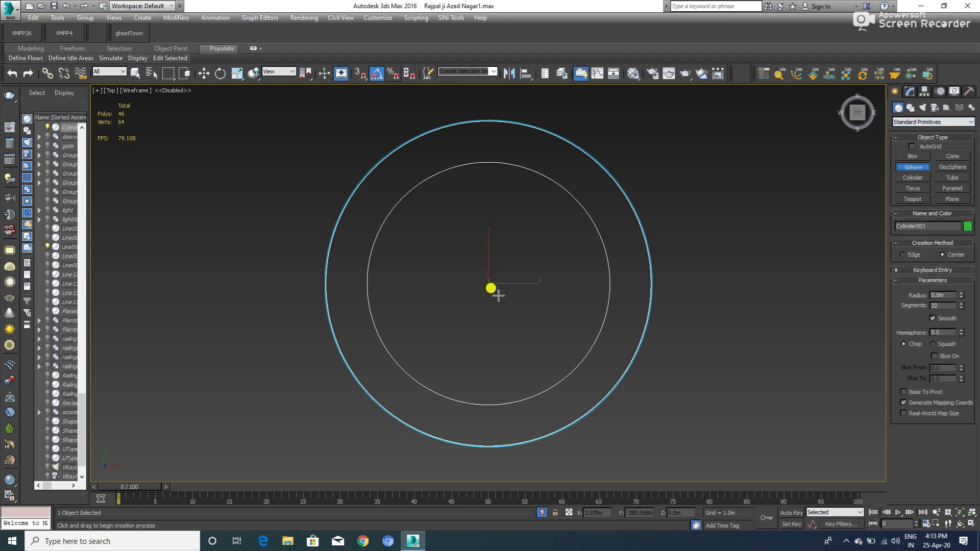
drag(489, 283, 465, 398)
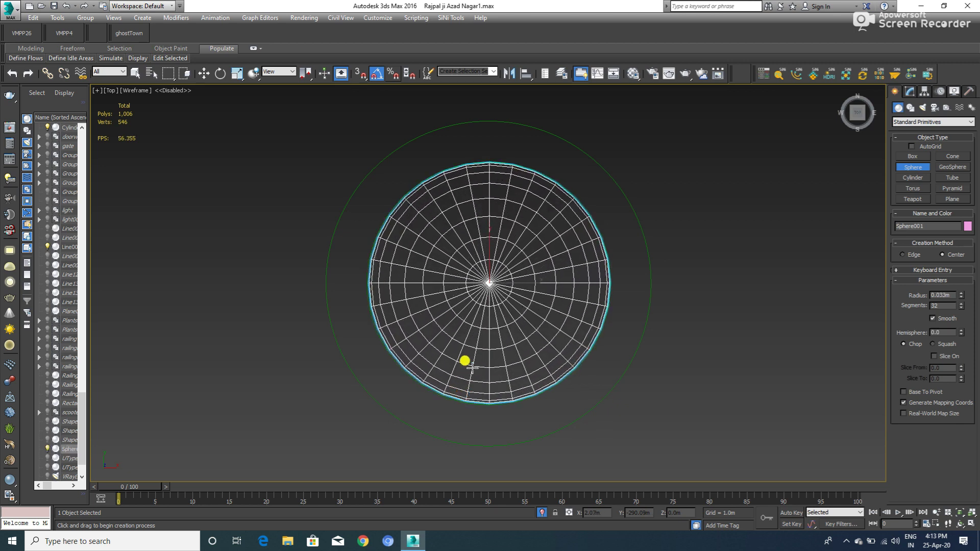
key(w)
key(f)
key(z)
scroll(494, 275, down, 5)
scroll(494, 274, down, 3)
scroll(497, 256, down, 2)
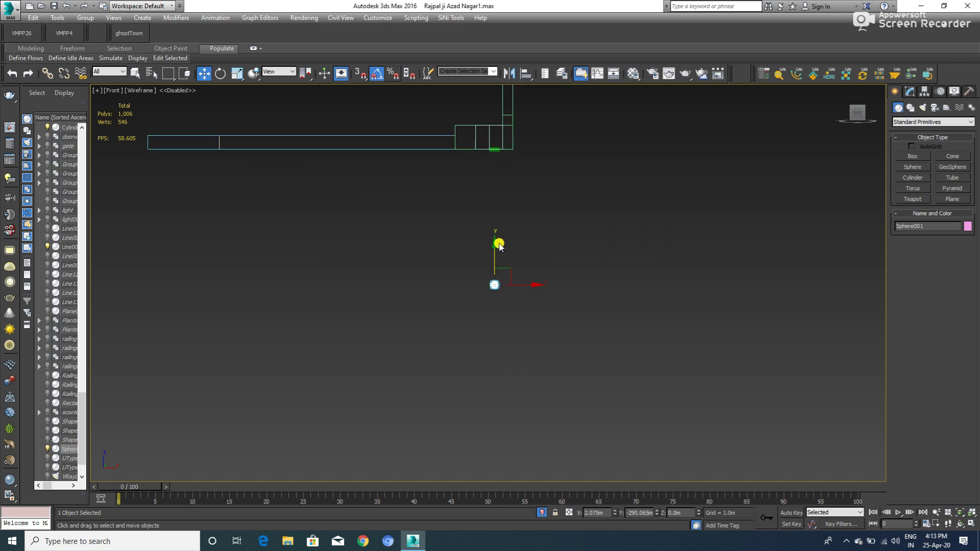
- Raise the sphere into the housing, flatten it on Z, and nudge it to the top
drag(494, 228, 494, 115)
scroll(491, 153, up, 2)
scroll(491, 204, up, 4)
scroll(488, 204, up, 4)
middle_drag(489, 204, 481, 305)
mouse_move(481, 291)
mouse_down()
mouse_move(481, 224)
mouse_move(490, 359)
mouse_up()
key(r)
key(w)
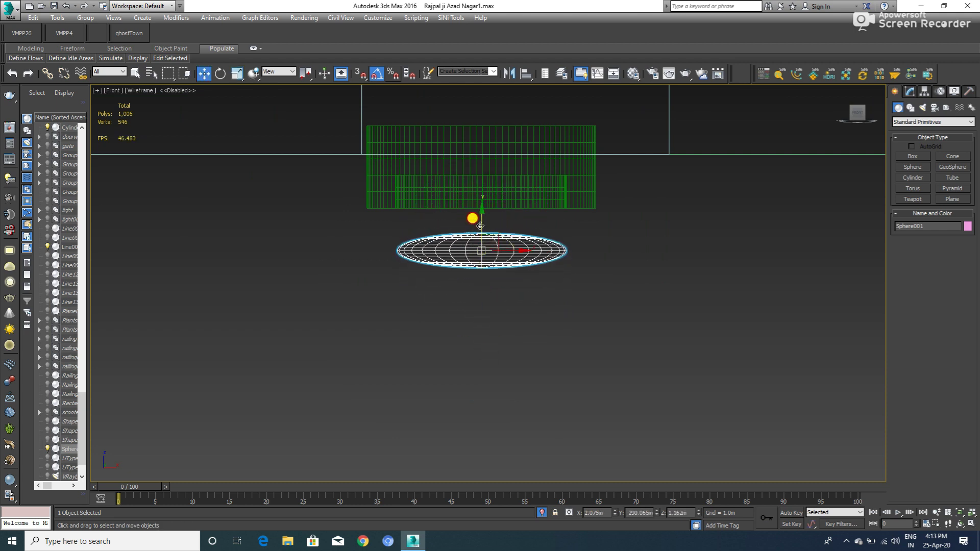
drag(480, 225, 481, 179)
scroll(499, 215, up, 5)
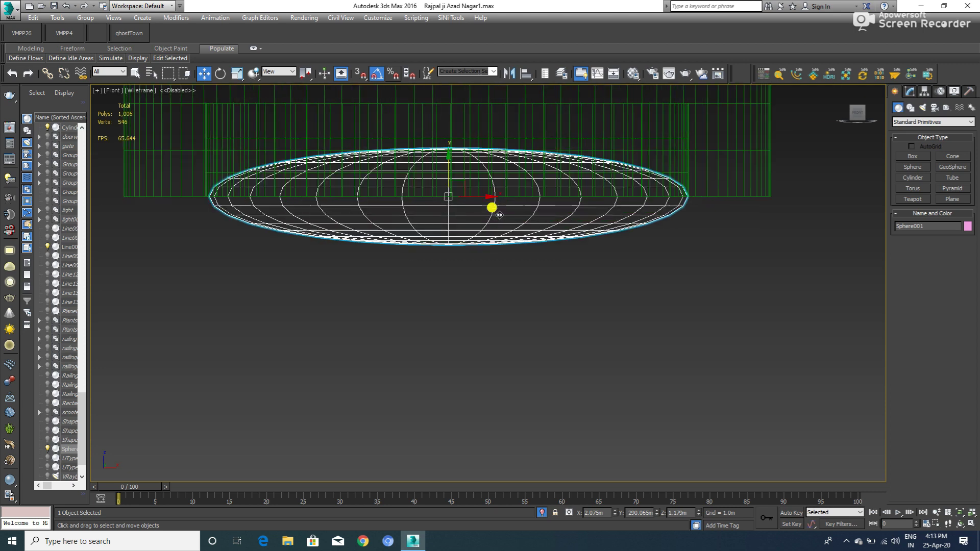
drag(445, 177, 446, 172)
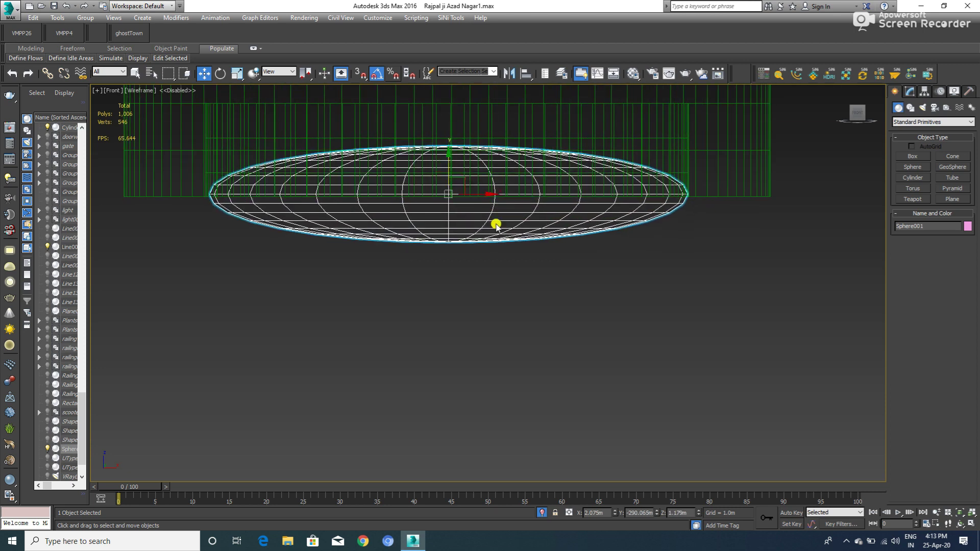
alt+middle_drag(495, 223, 458, 189)
key(F3)
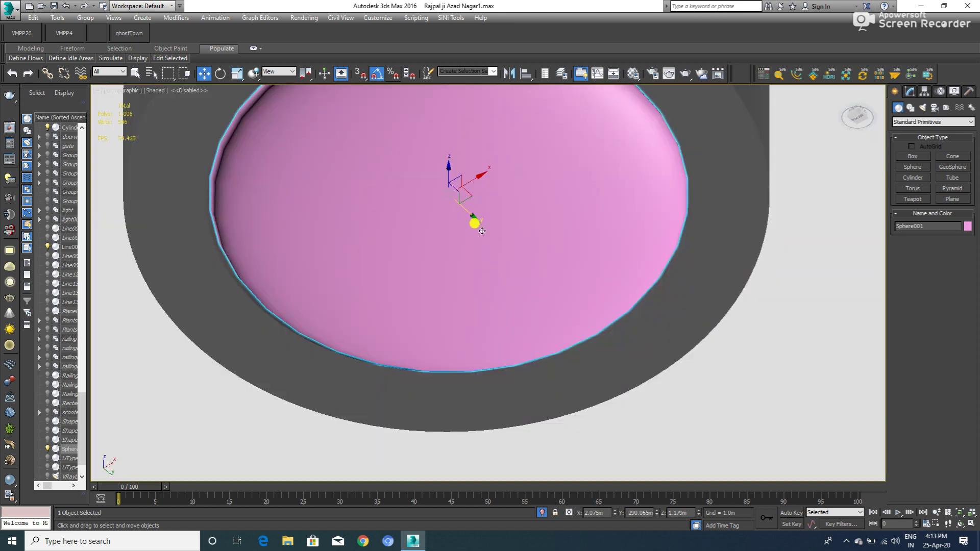
- Uniformly scale the flattened sphere to 104% to fill the housing
key(t)
key(F3)
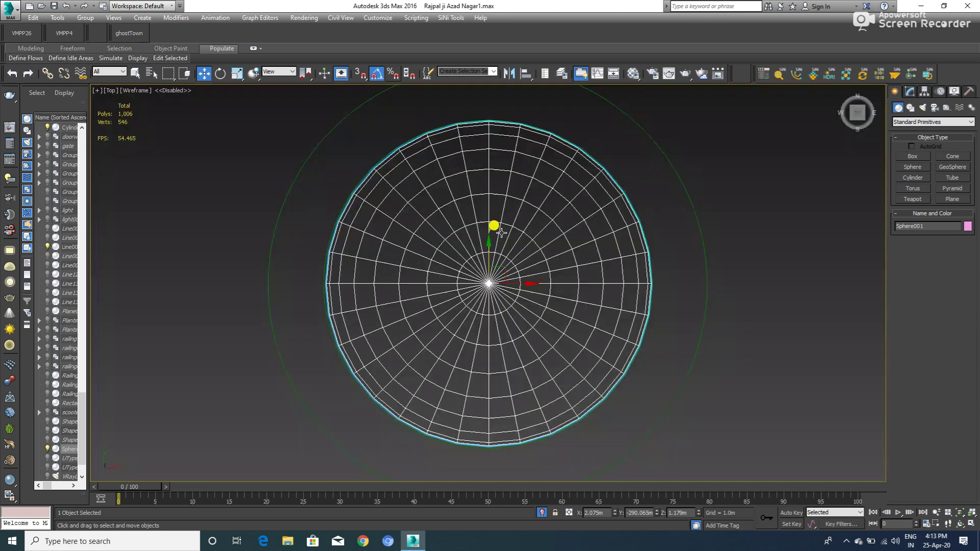
scroll(490, 272, up, 3)
key(r)
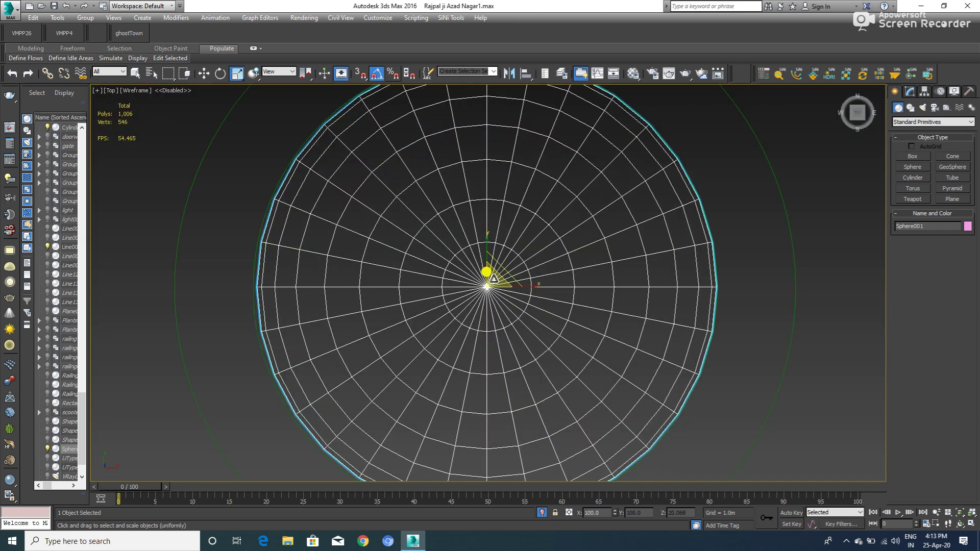
drag(490, 282, 491, 281)
key(w)
scroll(491, 281, down, 4)
alt+middle_drag(487, 278, 479, 228)
key(F3)
scroll(482, 245, up, 4)
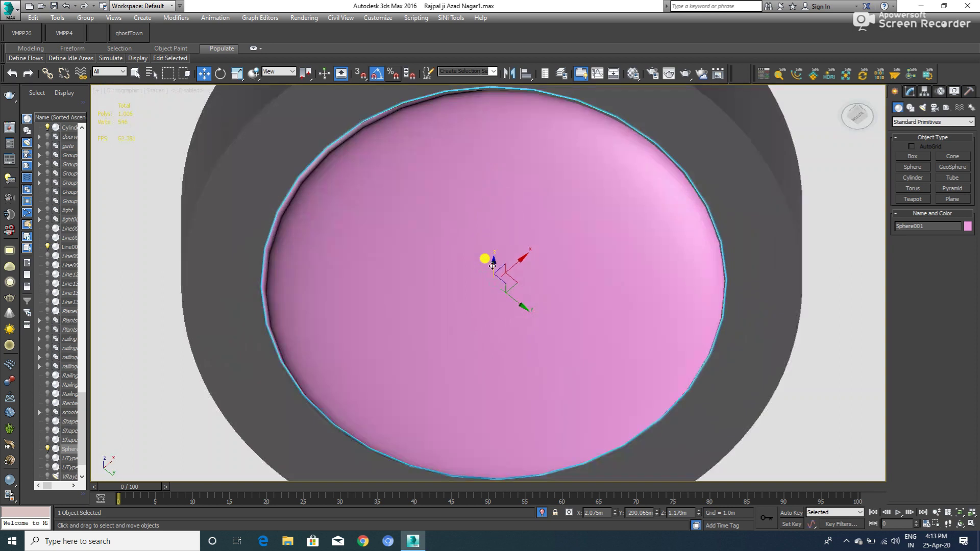
- Set the sphere's Segments to 90 and open the Material Editor
click(909, 91)
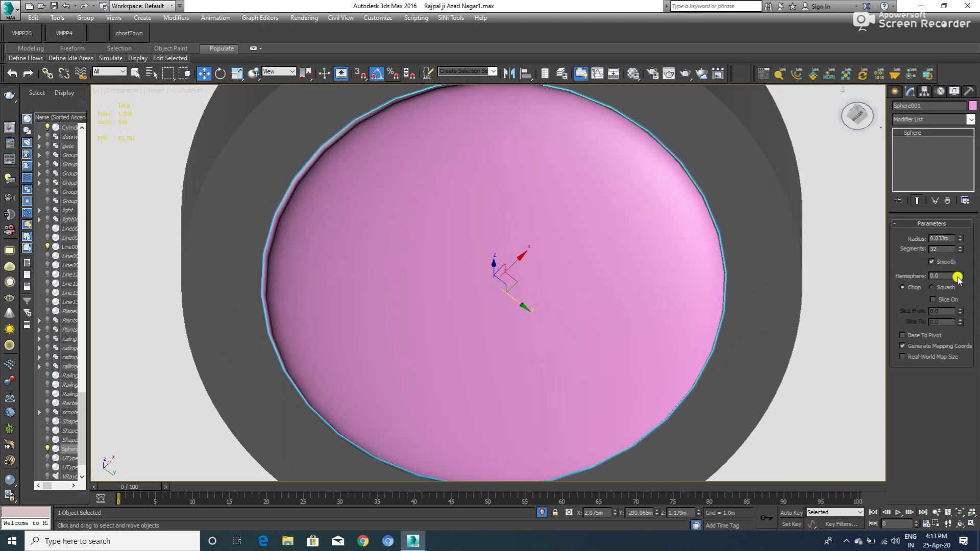
drag(959, 250, 956, 220)
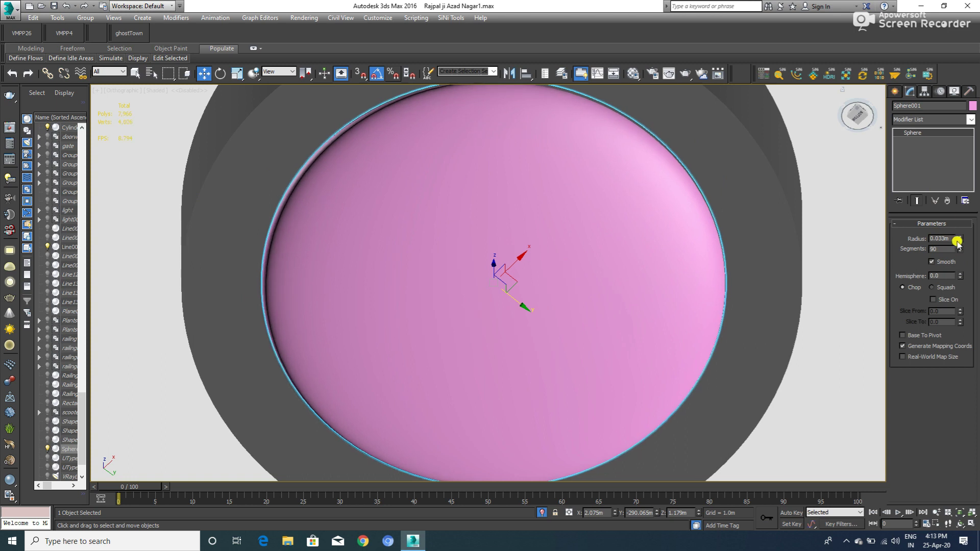
scroll(527, 270, down, 5)
alt+middle_drag(527, 270, 494, 283)
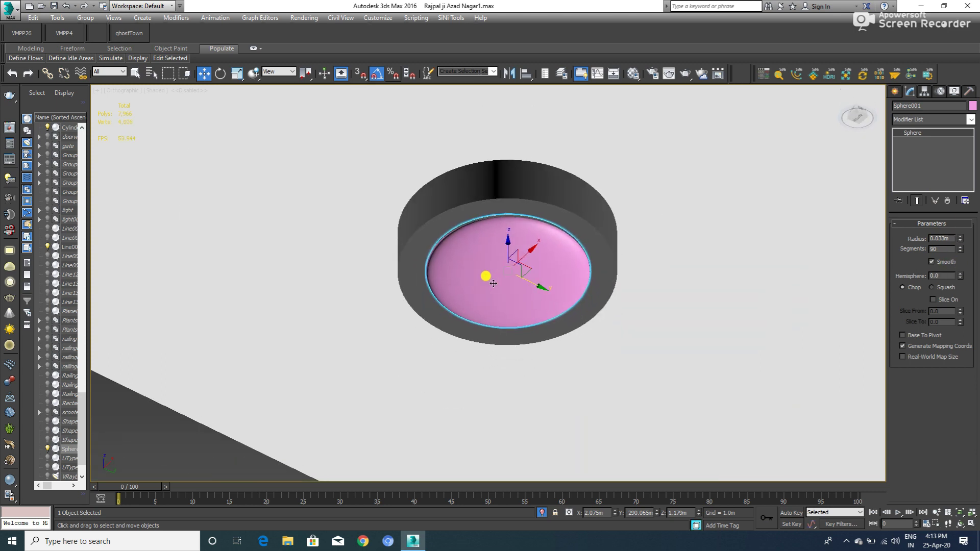
key(m)
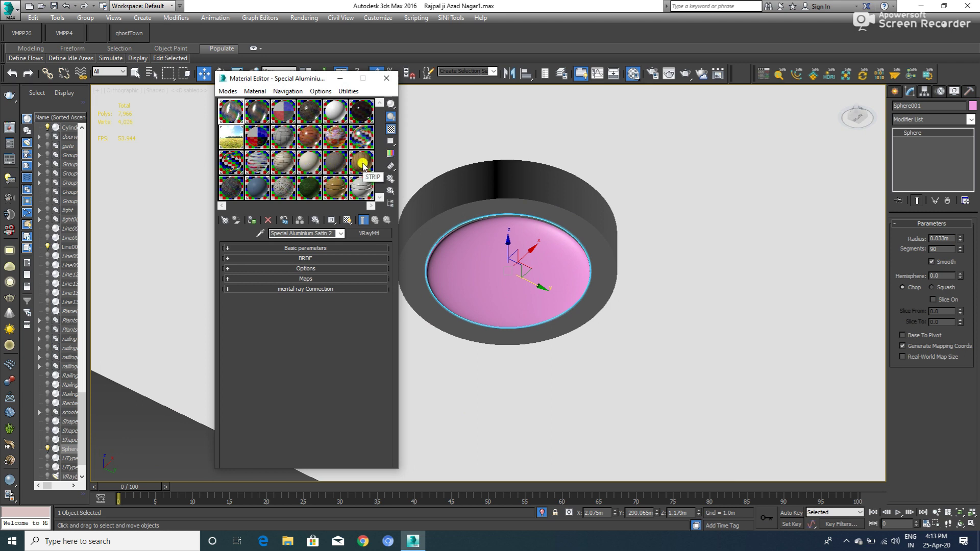
- Convert the Tile1 slot to a white VRayLightMtl at intensity 5.0 and assign it to the sphere
click(335, 163)
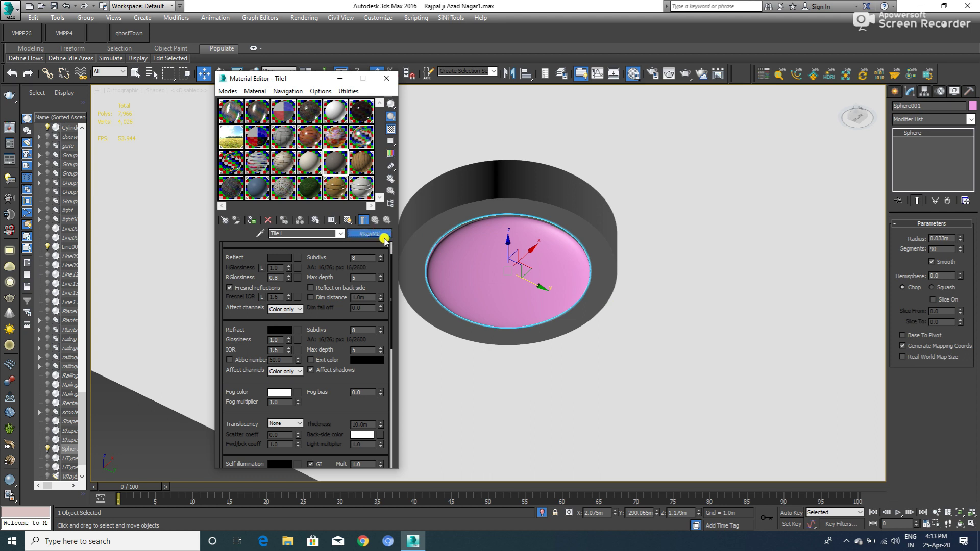
click(364, 237)
click(575, 263)
click(595, 365)
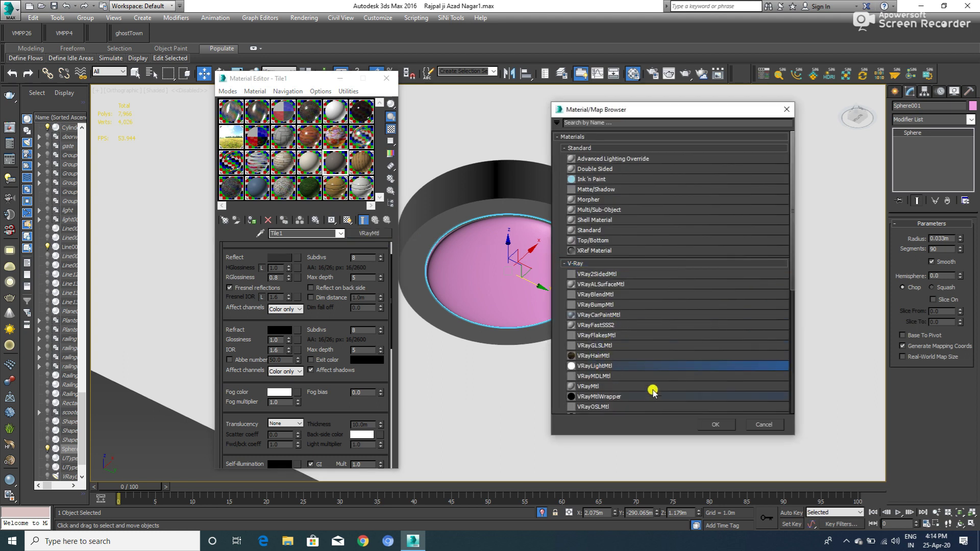
click(715, 424)
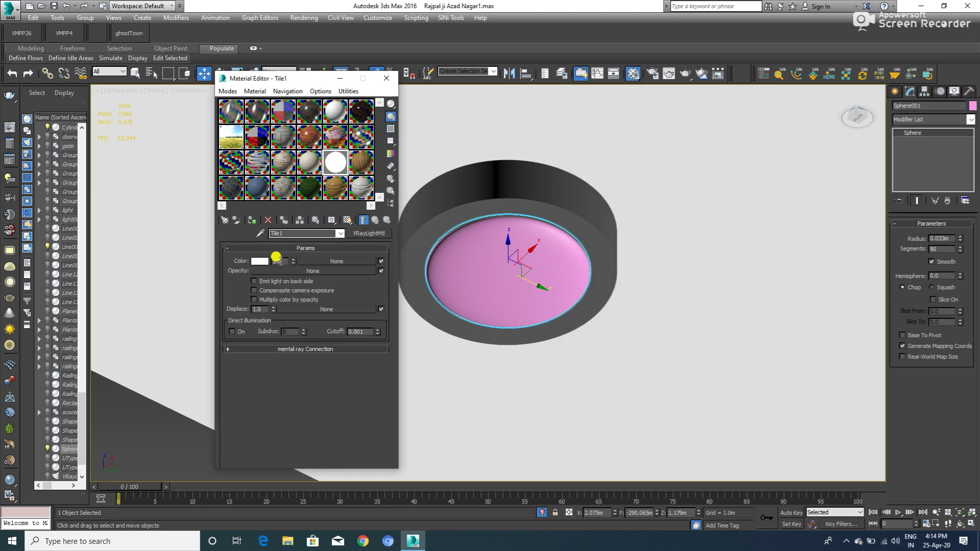
click(248, 221)
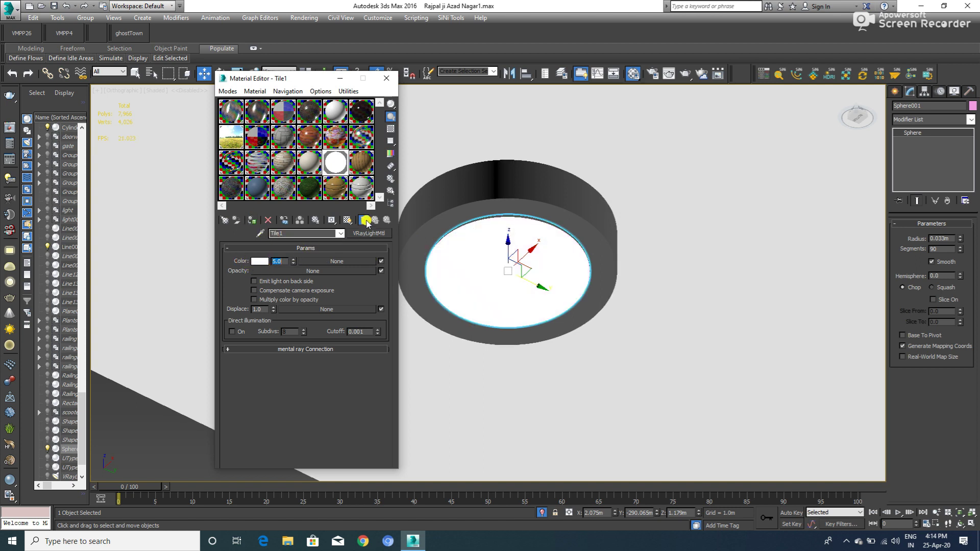
click(386, 78)
ctrl+click(500, 199)
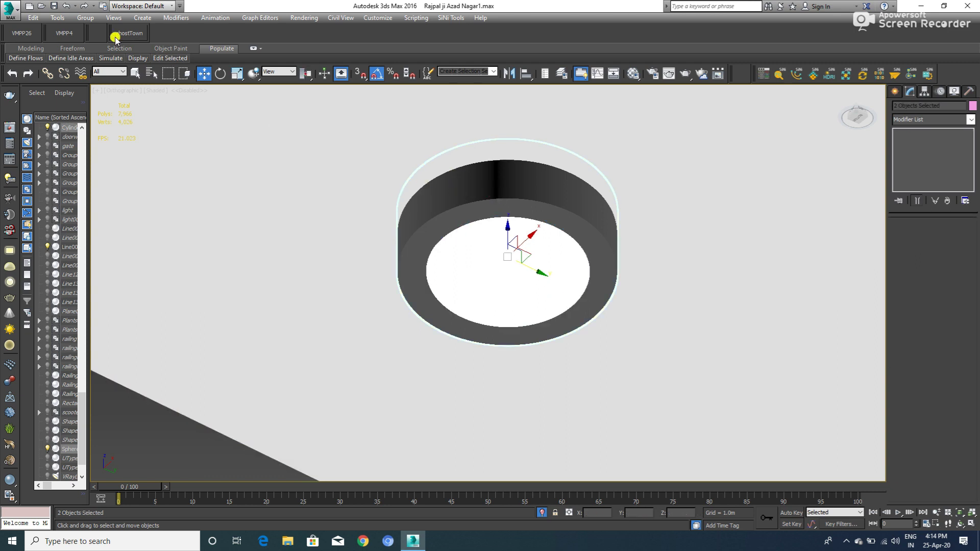
- Group the glowing disc and its housing, then switch to a wireframe Top view
click(85, 18)
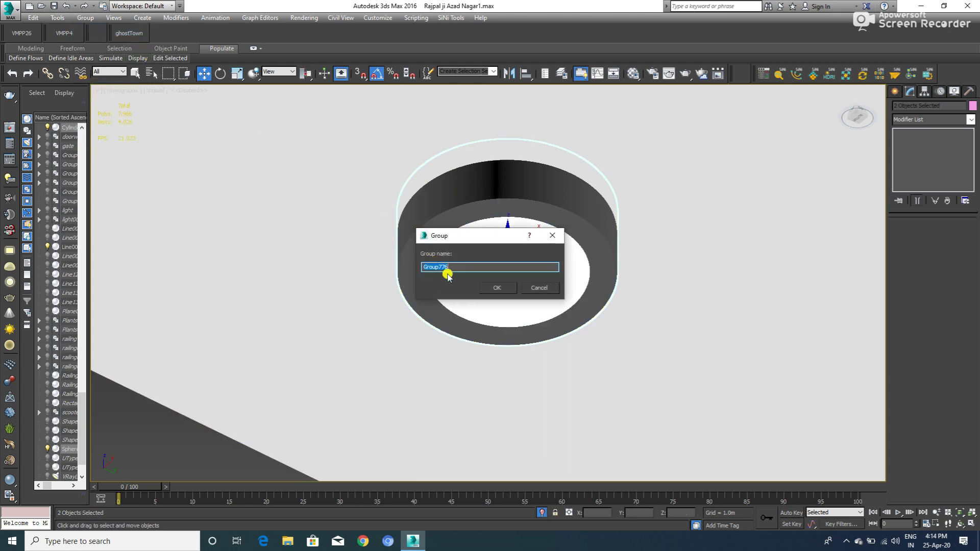
click(497, 288)
key(t)
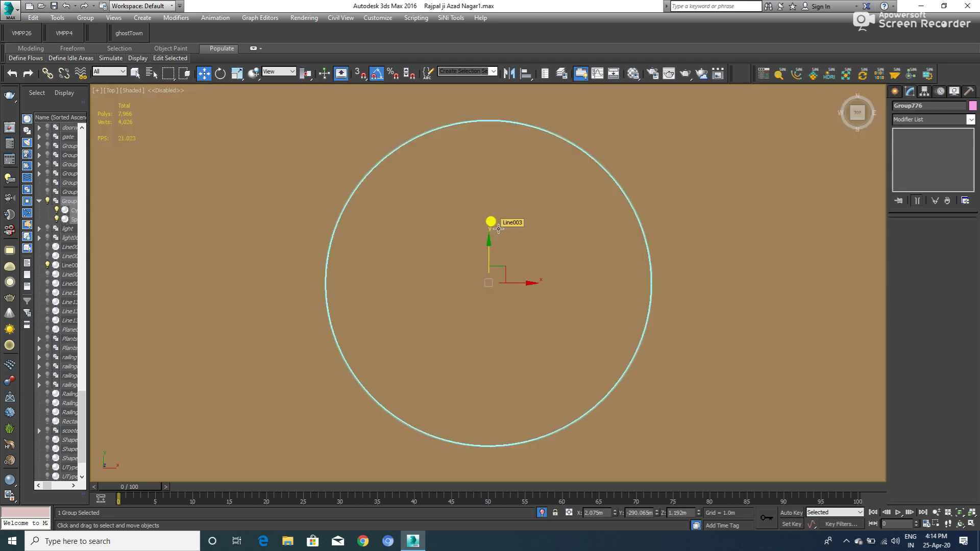
key(F3)
scroll(494, 230, down, 3)
scroll(498, 250, down, 3)
scroll(502, 296, down, 2)
scroll(502, 322, down, 2)
- Clone the lamp group three times up along the side wall to the building corner
shift+drag(502, 330, 495, 243)
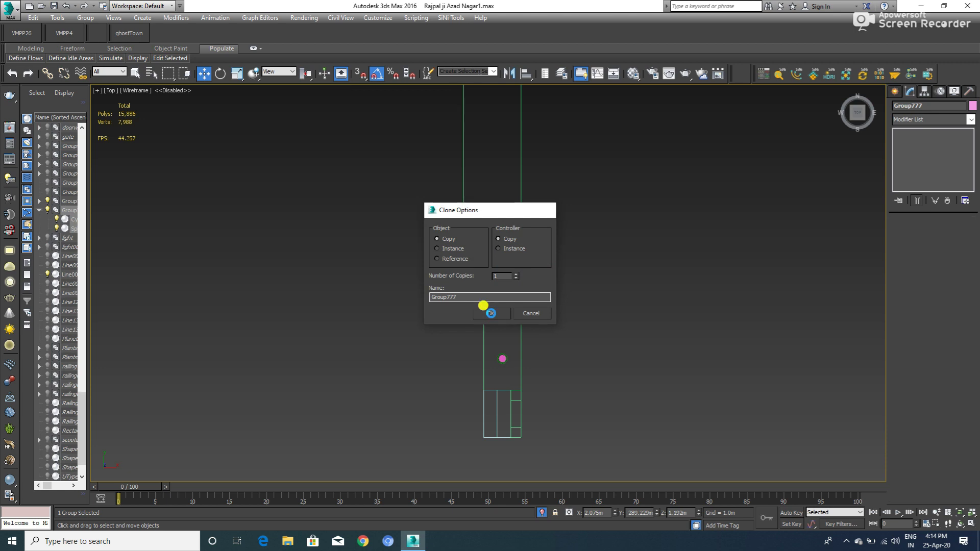
click(491, 309)
scroll(493, 337, down, 2)
shift+drag(492, 339, 485, 243)
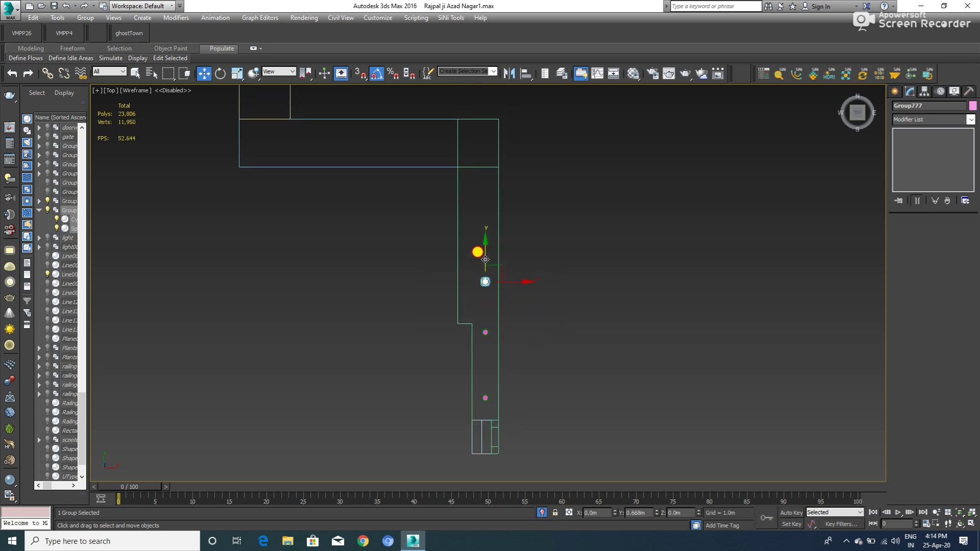
shift+drag(484, 239, 486, 225)
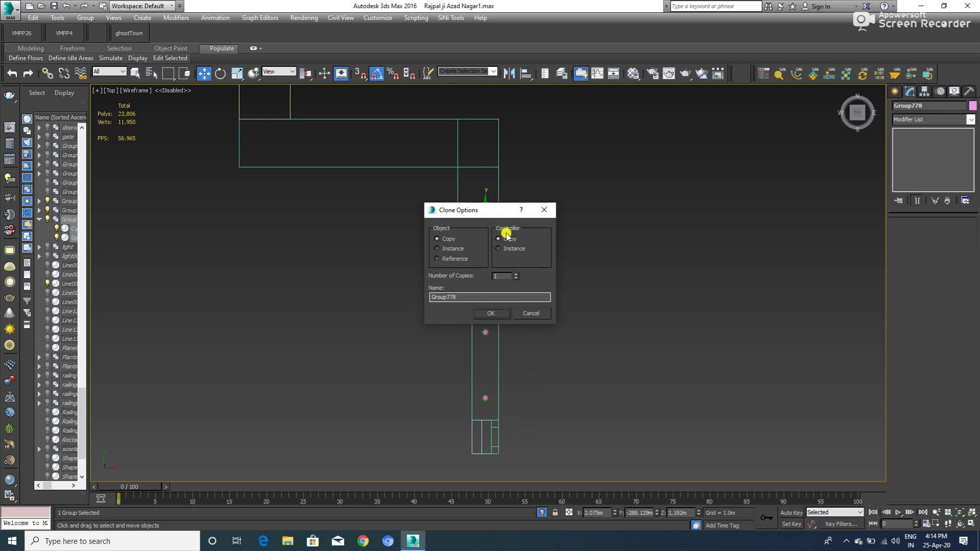
click(490, 313)
middle_drag(490, 253, 481, 313)
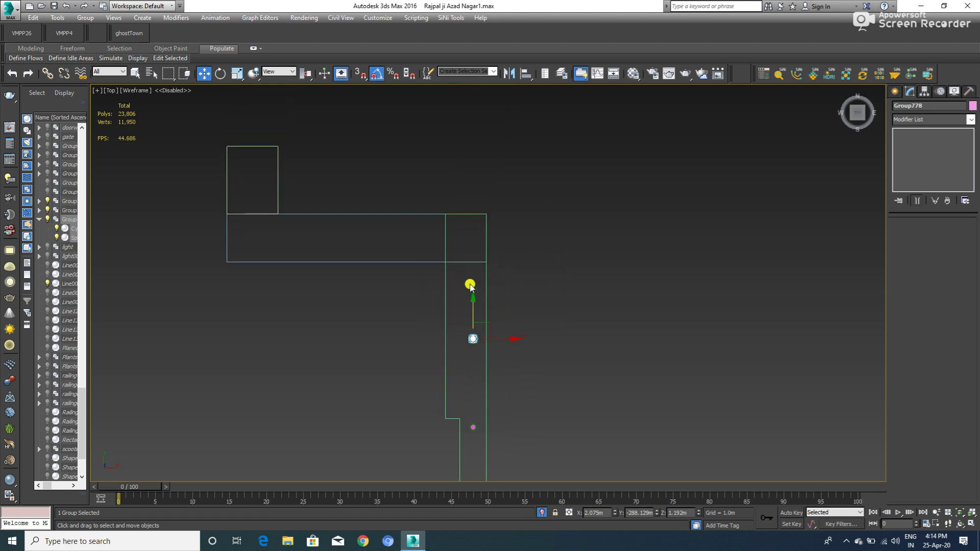
shift+drag(473, 305, 487, 210)
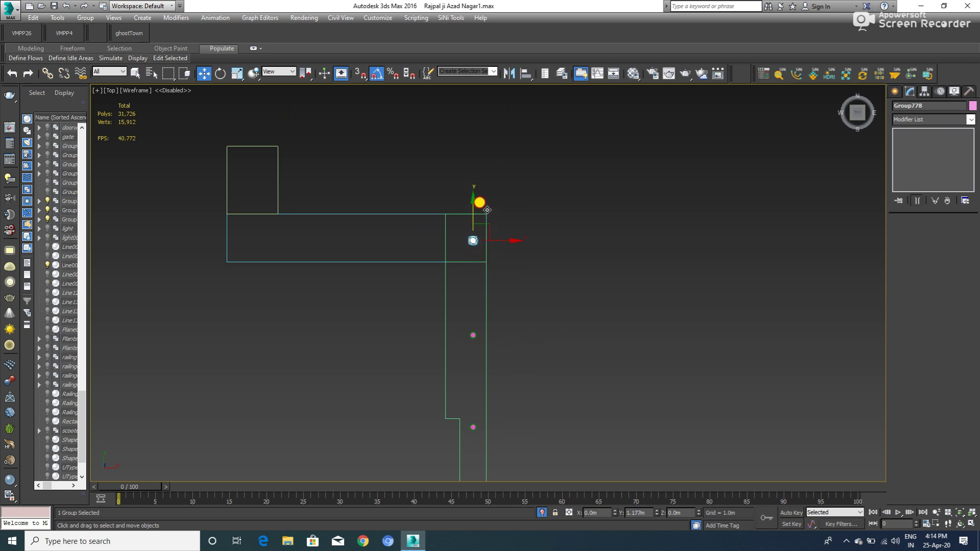
click(493, 312)
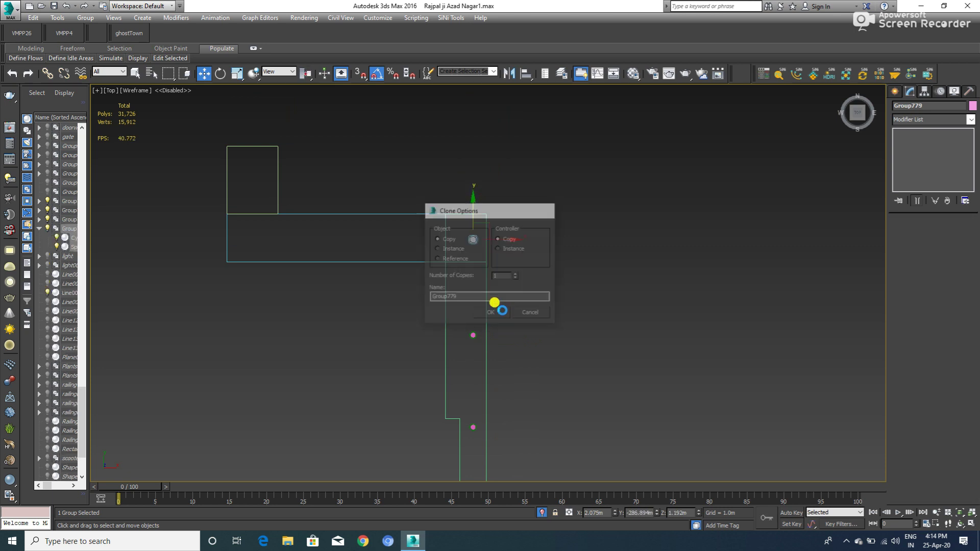
- Clone three more lamp copies leftward along the top wall to its left end
shift+drag(497, 241, 431, 238)
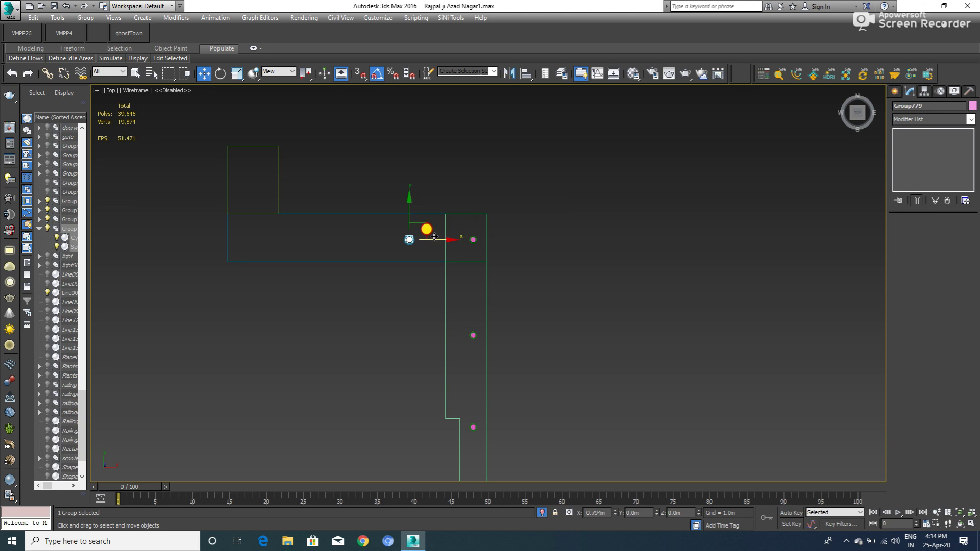
click(493, 312)
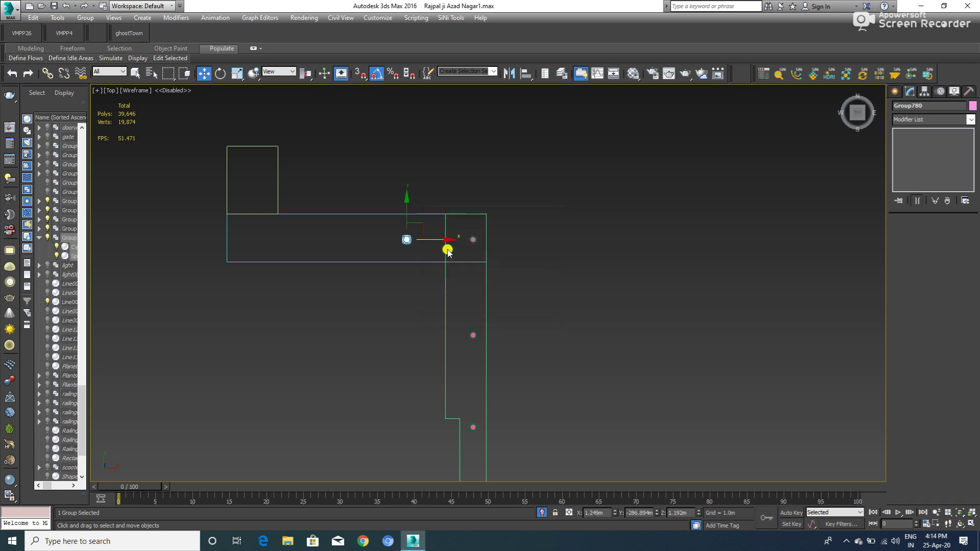
shift+drag(429, 240, 353, 241)
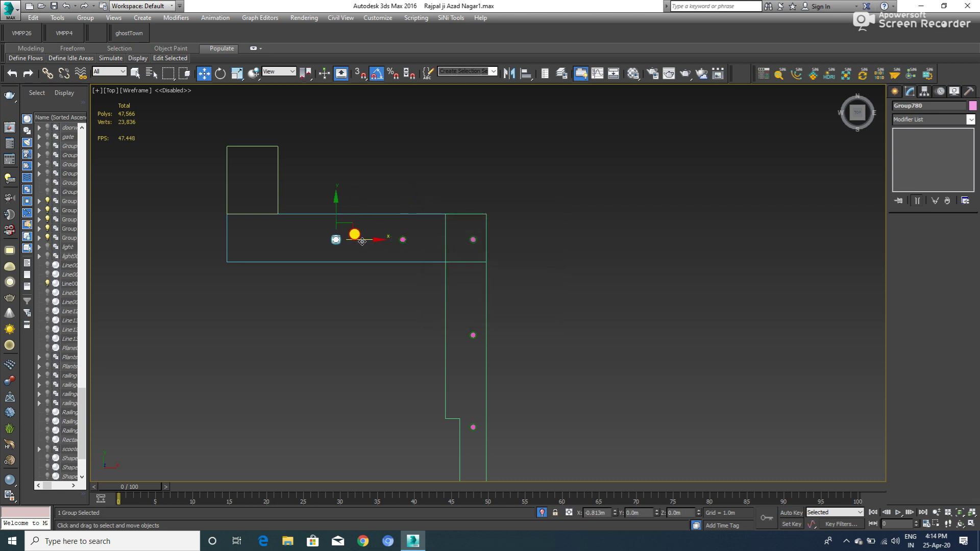
click(487, 312)
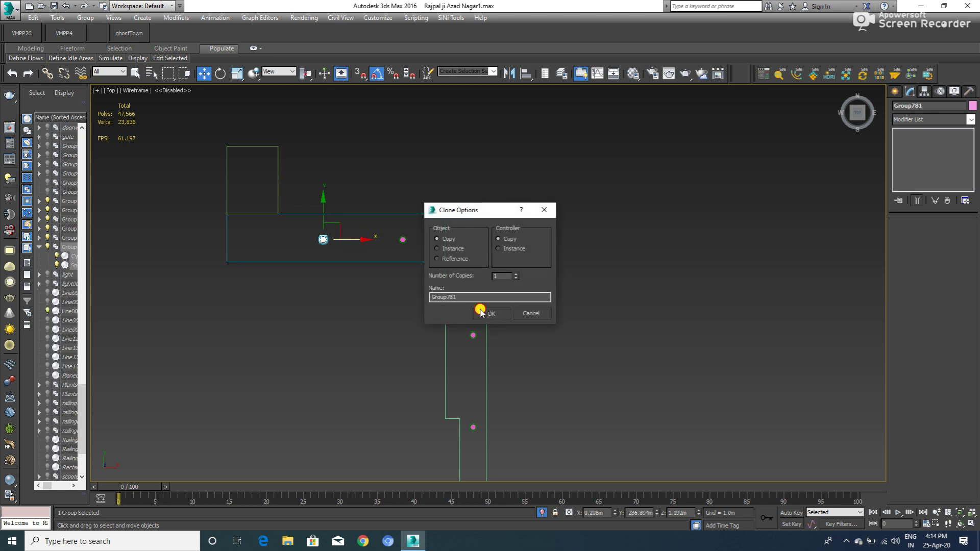
drag(332, 241, 273, 246)
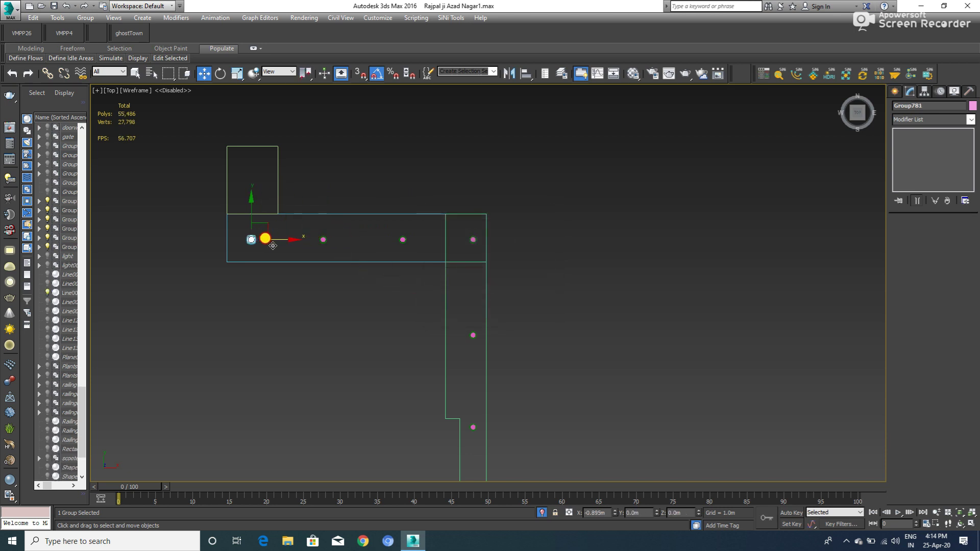
key(ctrl+v)
click(481, 312)
- Place a final lamp copy in the small top-left room and frame it in Front view
drag(254, 186, 257, 154)
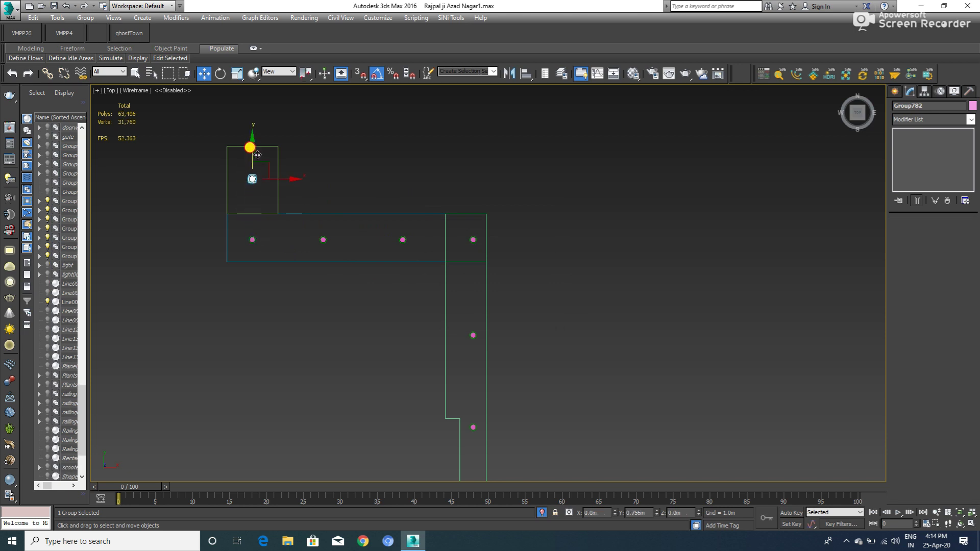
key(ctrl+v)
click(492, 313)
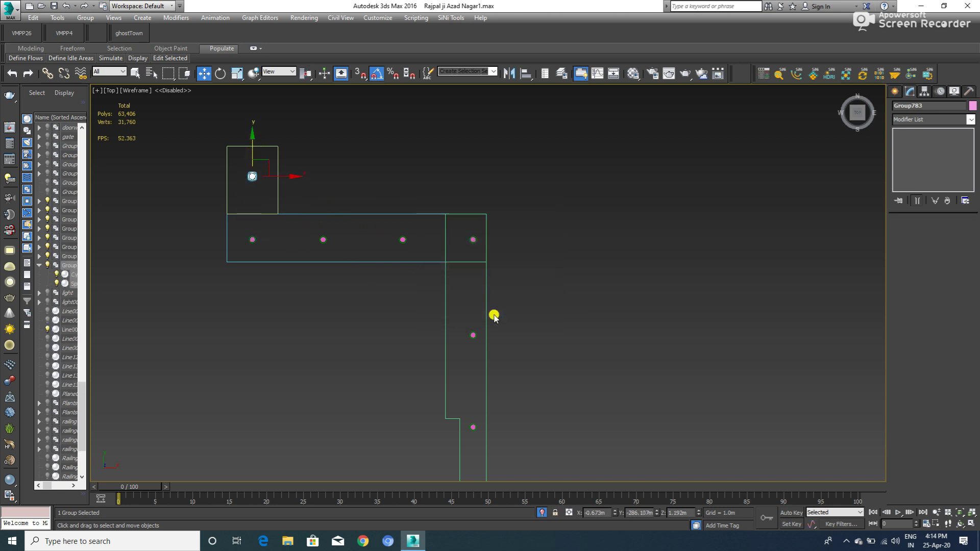
key(f)
key(z)
scroll(497, 313, down, 5)
scroll(499, 322, down, 5)
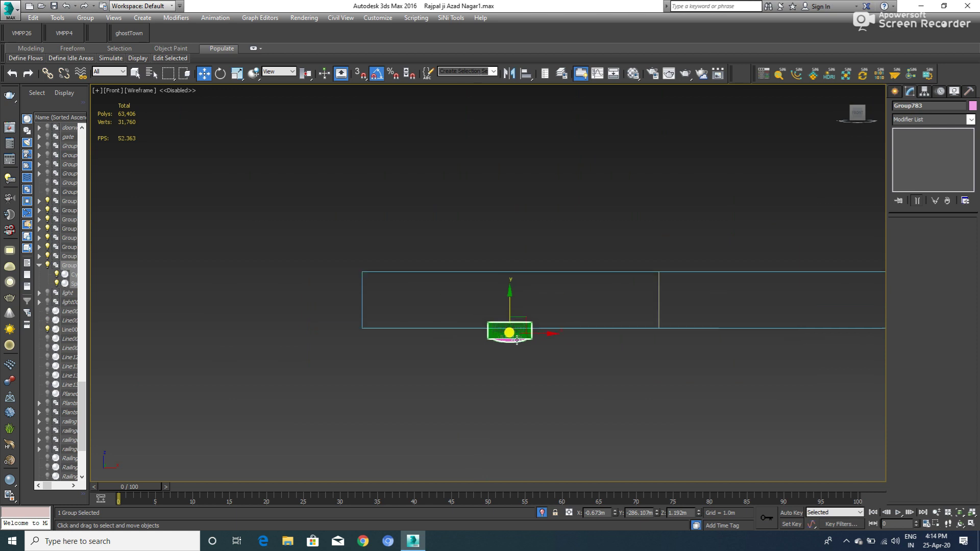
- Switch to a shaded angled view and select the eight ceiling downlight groups
scroll(510, 333, down, 6)
mouse_move(568, 356)
alt+middle_down()
mouse_move(596, 350)
mouse_move(509, 338)
mouse_move(491, 324)
alt+middle_up()
key(F3)
scroll(367, 332, up, 5)
middle_drag(339, 328, 433, 286)
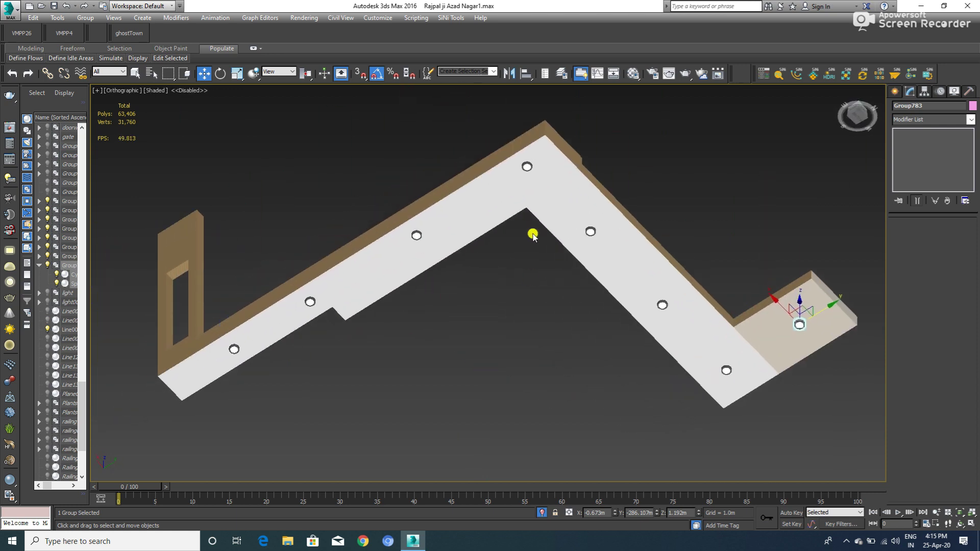
ctrl+click(310, 301)
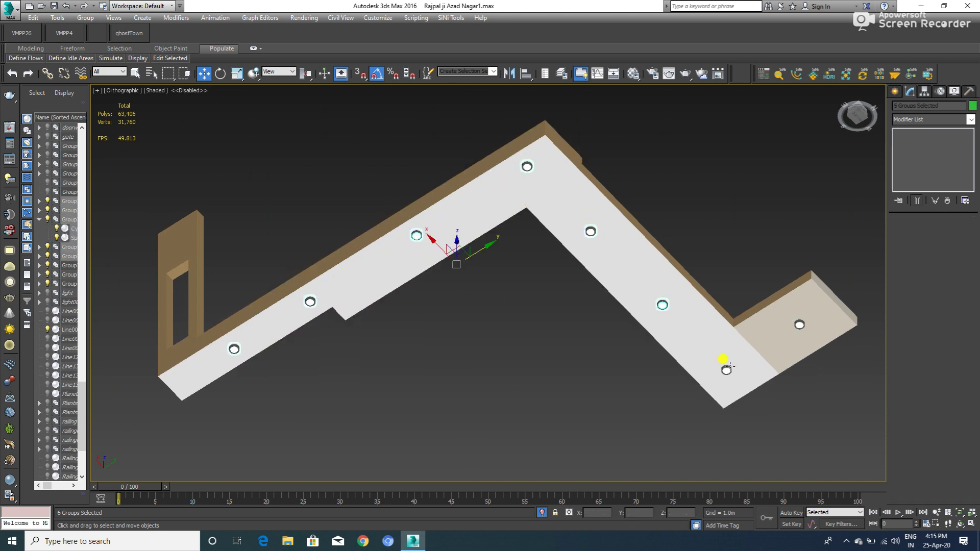
ctrl+click(800, 324)
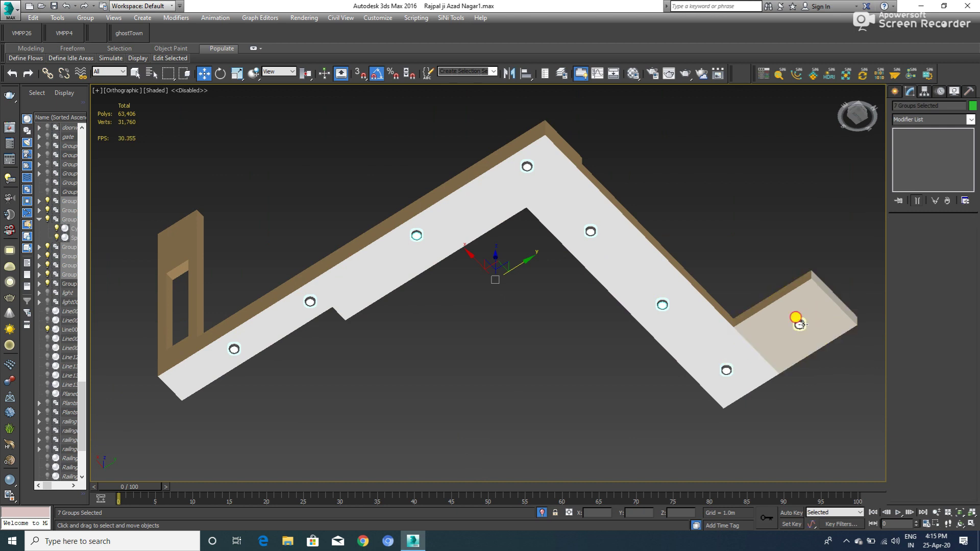
- Zoom to the selected lights and Shift-drag them up to the upper-floor ceiling
right_click(537, 363)
click(561, 319)
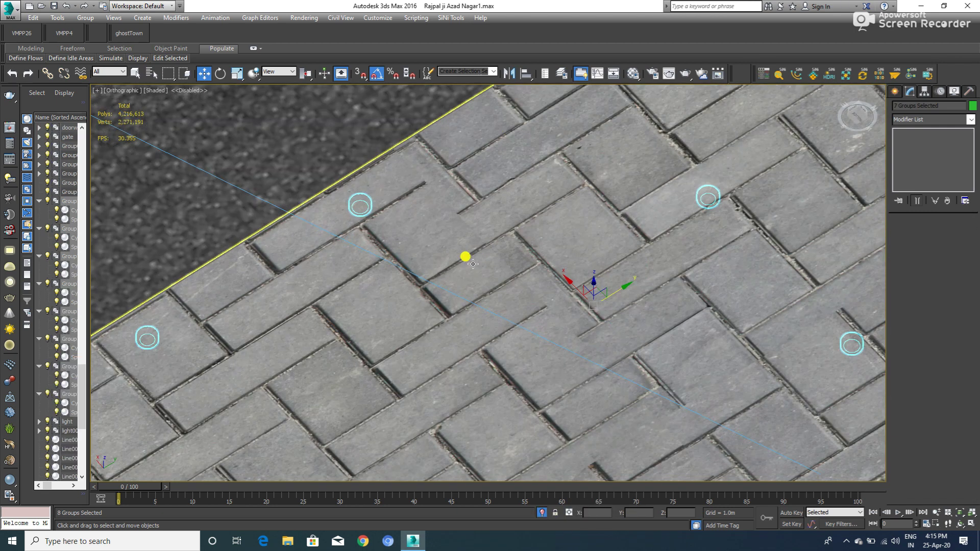
scroll(472, 263, down, 3)
scroll(473, 294, down, 3)
scroll(475, 326, down, 2)
scroll(474, 321, down, 2)
mouse_move(472, 314)
alt+middle_down()
mouse_move(471, 305)
mouse_move(467, 313)
mouse_move(530, 297)
mouse_move(489, 323)
alt+middle_up()
shift+drag(485, 317, 475, 153)
- Confirm cloning the eight downlights and raise the copies very slightly
click(493, 317)
scroll(477, 163, up, 3)
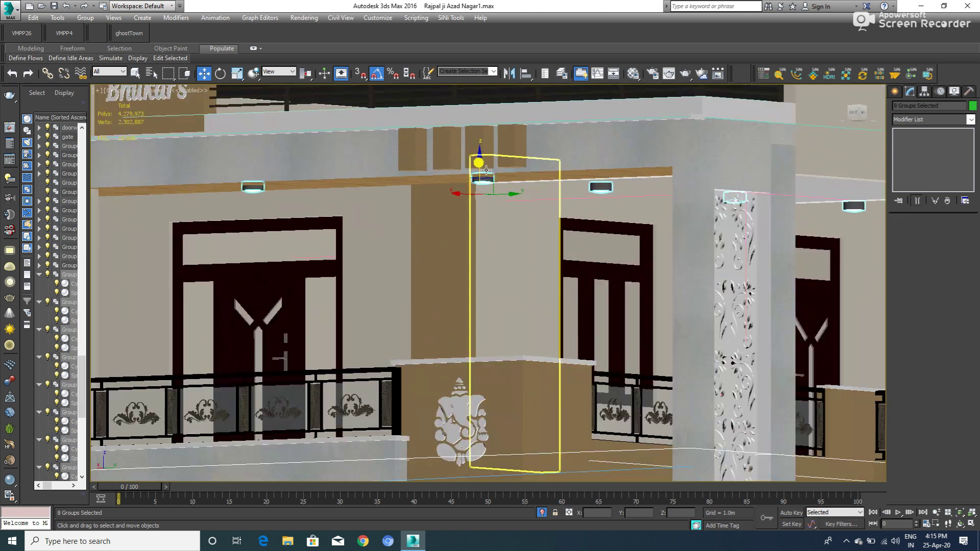
scroll(467, 199, up, 3)
drag(467, 211, 468, 210)
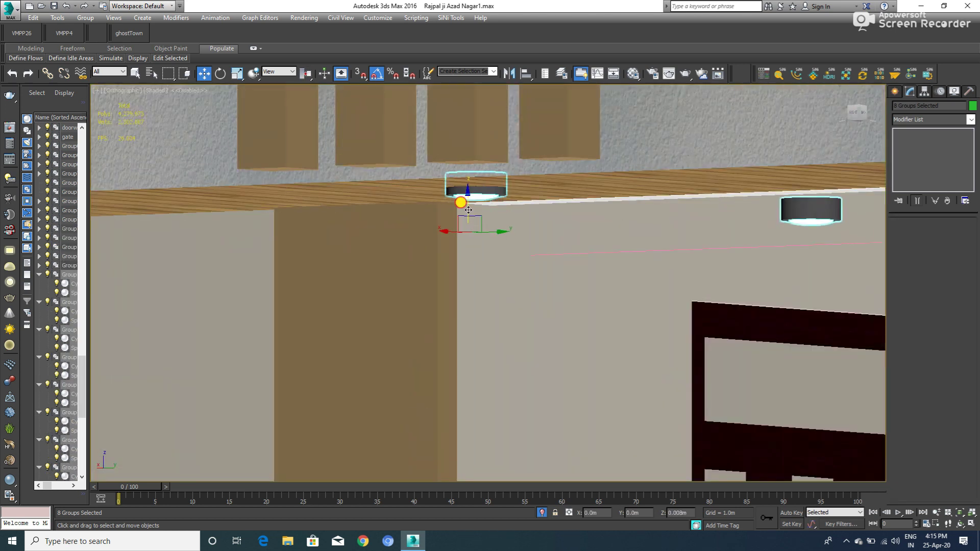
- Orbit across the facade and select a single ceiling light near the carved pillar
scroll(468, 210, down, 5)
scroll(503, 219, down, 3)
alt+middle_drag(503, 219, 569, 219)
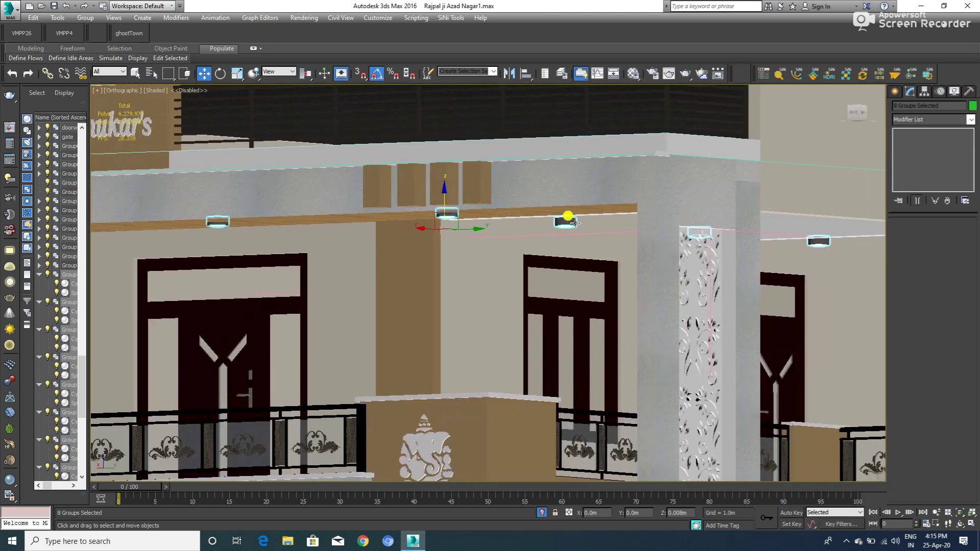
scroll(572, 215, down, 2)
scroll(587, 204, down, 3)
mouse_move(602, 199)
middle_down()
mouse_move(652, 184)
mouse_move(455, 217)
middle_up()
scroll(400, 219, up, 2)
scroll(395, 219, up, 2)
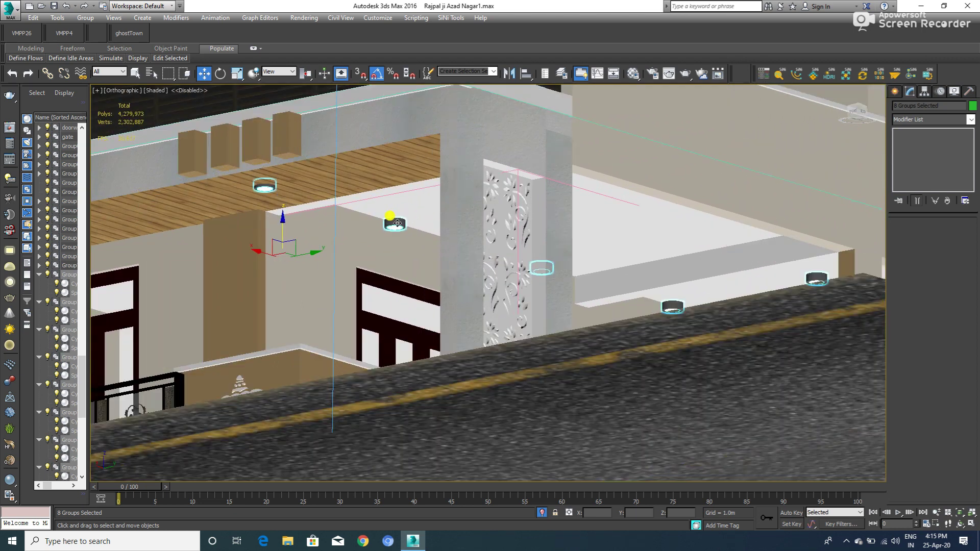
click(394, 223)
mouse_move(568, 254)
alt+middle_down()
mouse_move(520, 252)
mouse_move(640, 229)
mouse_move(640, 242)
alt+middle_up()
alt+middle_drag(712, 252, 721, 262)
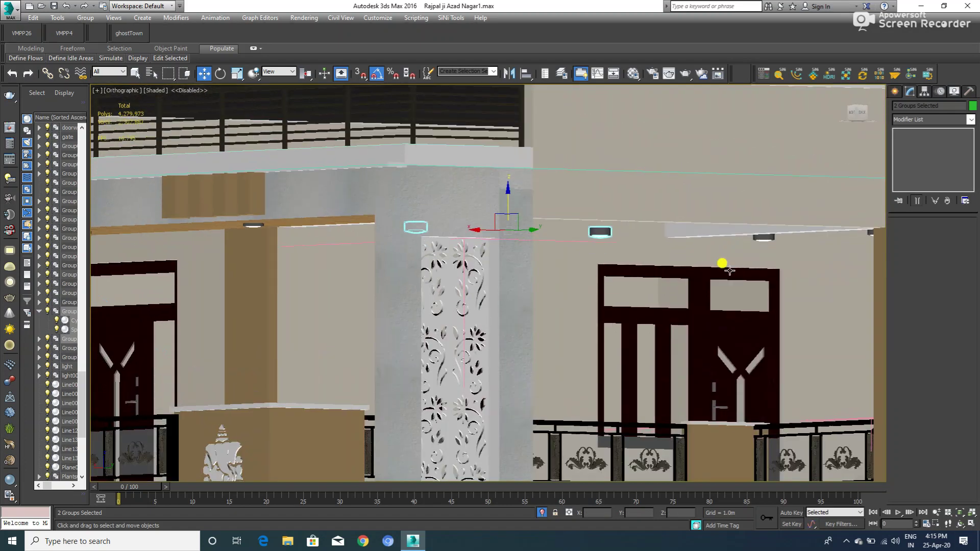
scroll(773, 244, up, 2)
- Add more ceiling lights and raise them about 0.1 m flush against the ceiling
ctrl+drag(502, 192, 769, 255)
mouse_move(770, 255)
alt+middle_down()
mouse_move(778, 245)
mouse_move(625, 240)
mouse_move(663, 234)
alt+middle_up()
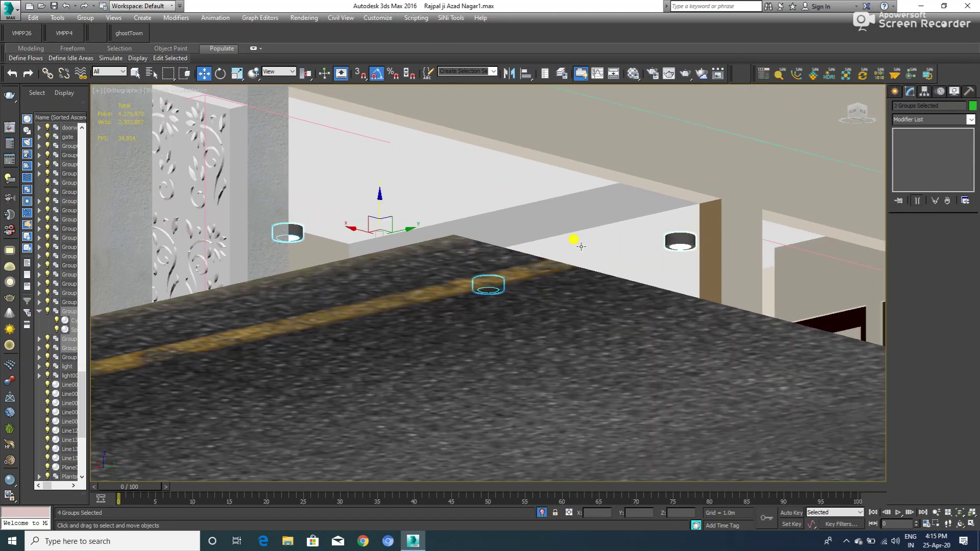
alt+middle_drag(599, 246, 564, 254)
scroll(416, 210, up, 2)
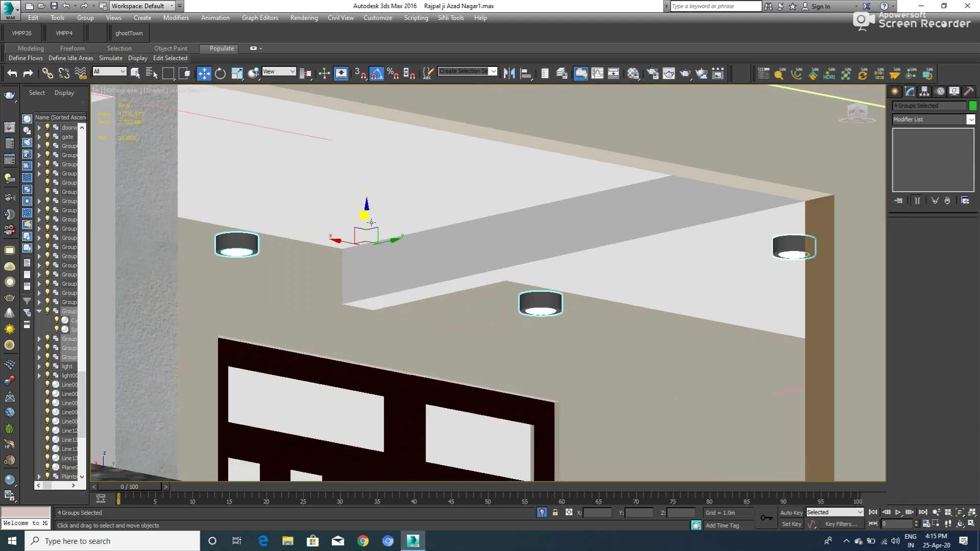
drag(368, 220, 365, 170)
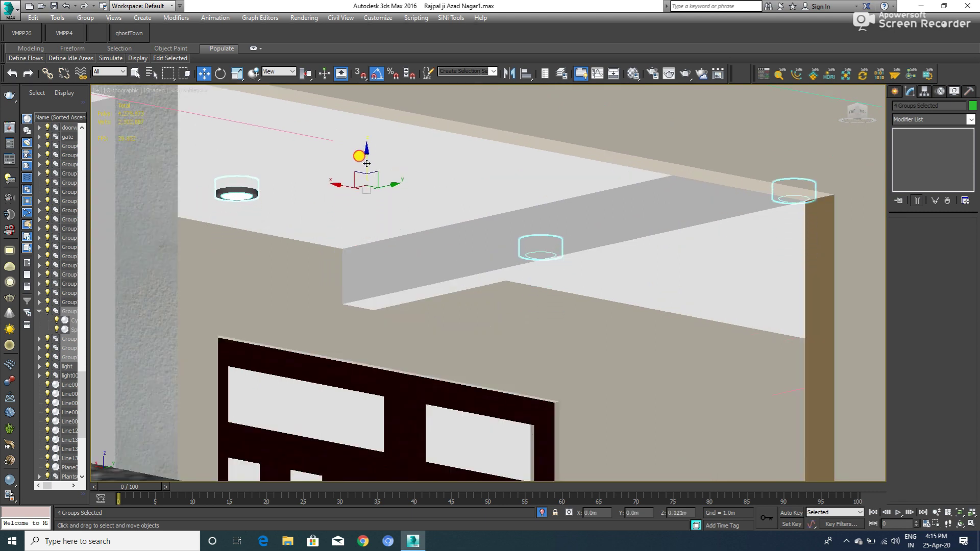
- Orbit back to a level front view of the house
scroll(367, 163, down, 3)
mouse_move(366, 163)
alt+middle_down()
mouse_move(431, 208)
mouse_move(551, 221)
mouse_move(513, 240)
mouse_move(543, 208)
mouse_move(407, 286)
alt+middle_up()
scroll(512, 240, down, 3)
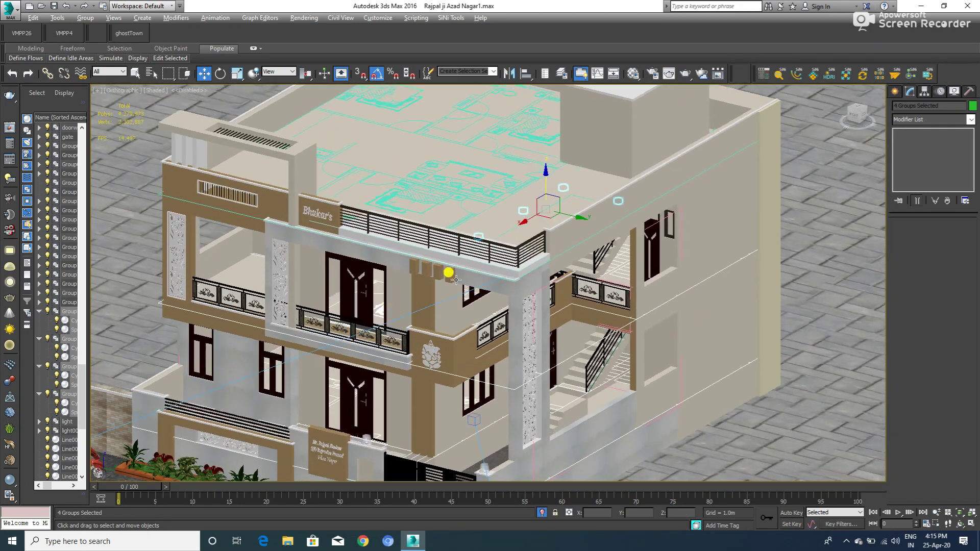
scroll(615, 209, up, 3)
middle_drag(615, 209, 666, 194)
mouse_move(536, 317)
alt+middle_down()
mouse_move(538, 305)
mouse_move(521, 304)
alt+middle_up()
- Look through VRayPhysicalCamera003 and zoom in on the balcony ceiling
key(c)
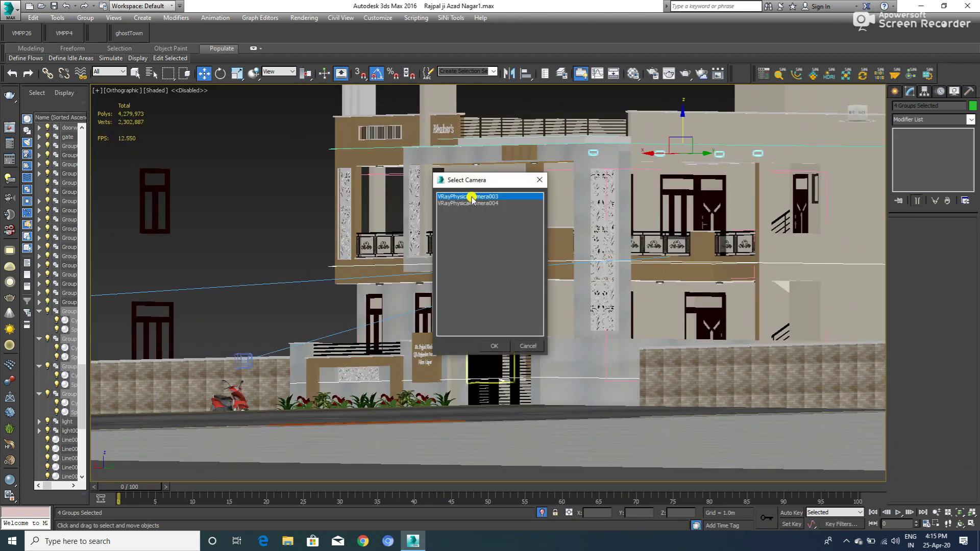
double_click(470, 197)
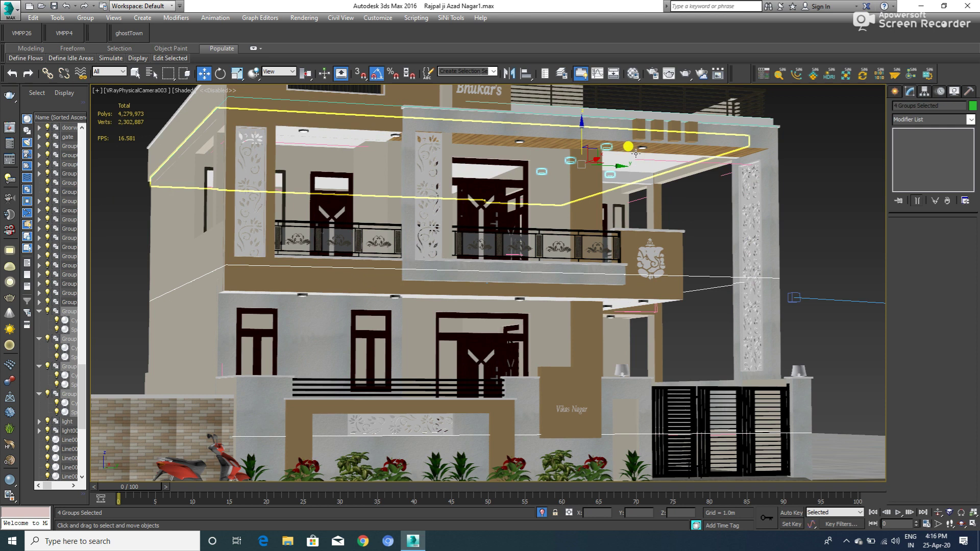
scroll(644, 178, up, 3)
scroll(612, 174, up, 3)
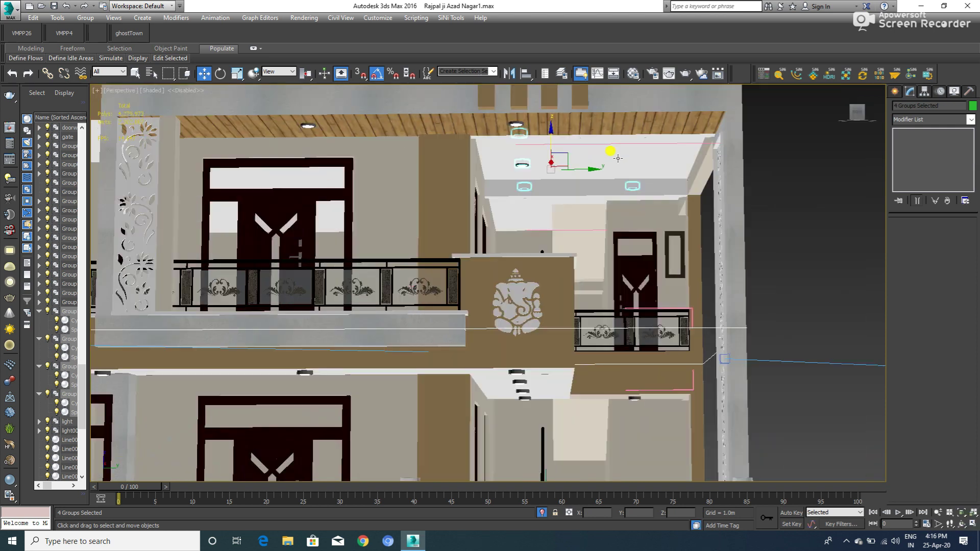
scroll(572, 168, up, 5)
scroll(551, 164, up, 3)
scroll(551, 164, down, 10)
scroll(535, 164, up, 3)
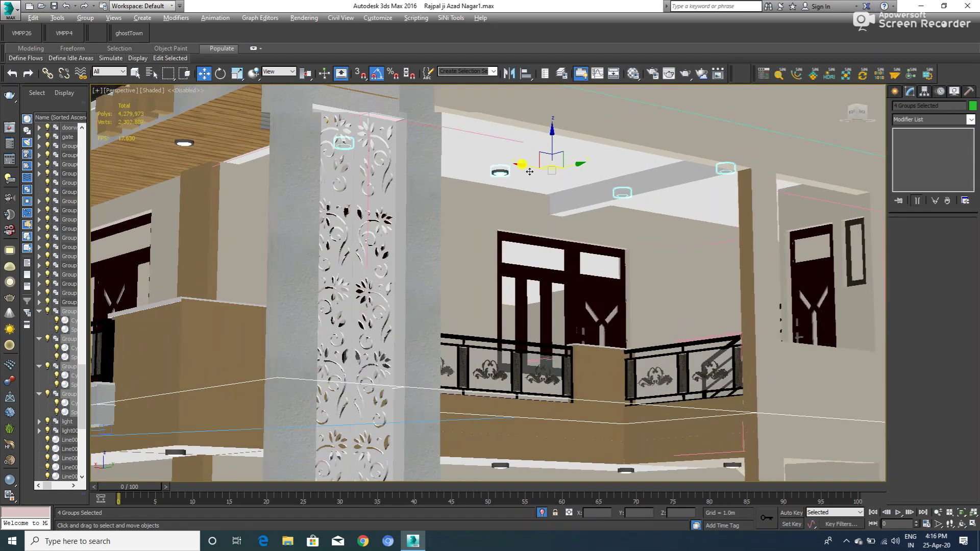
scroll(520, 169, up, 3)
scroll(507, 175, up, 3)
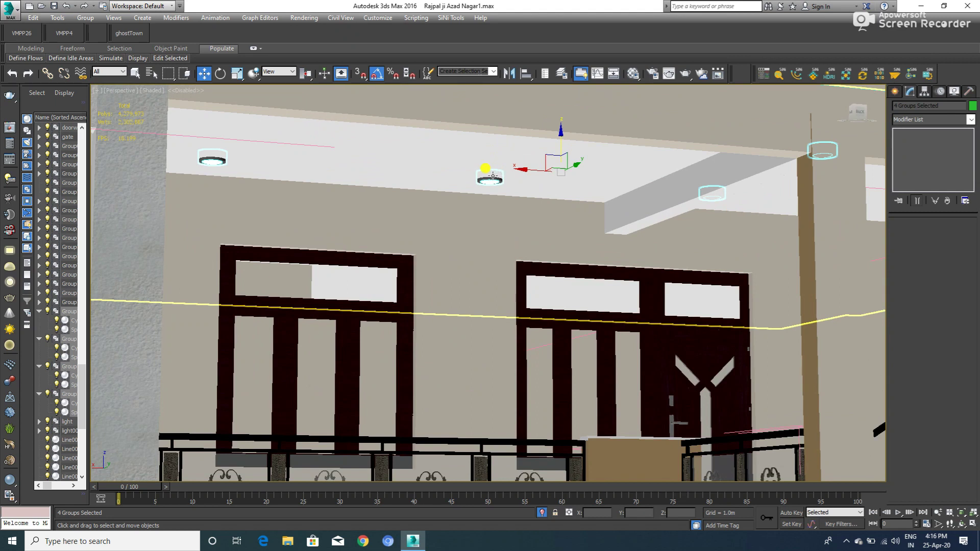
- Select the two ceiling lights and clone the pair further along the ceiling
click(213, 162)
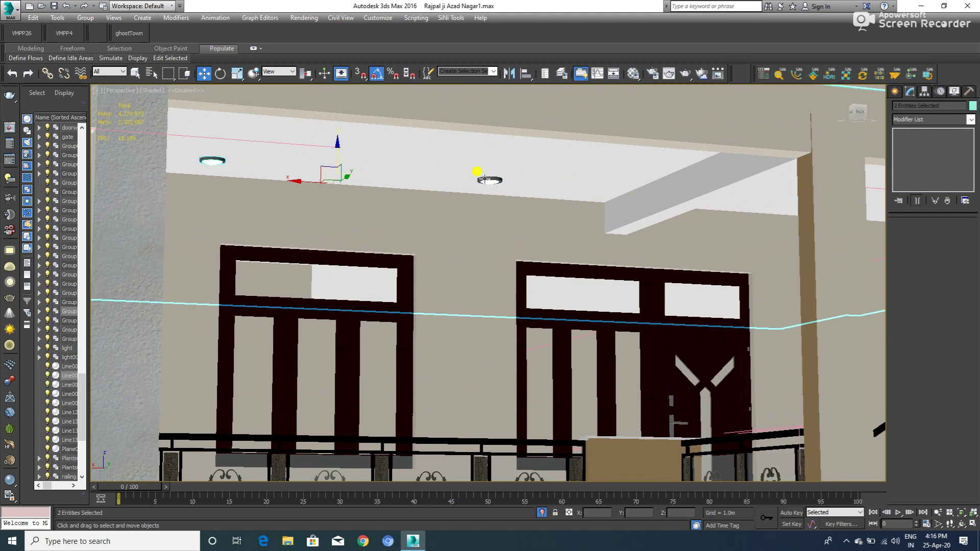
click(488, 180)
ctrl+click(219, 163)
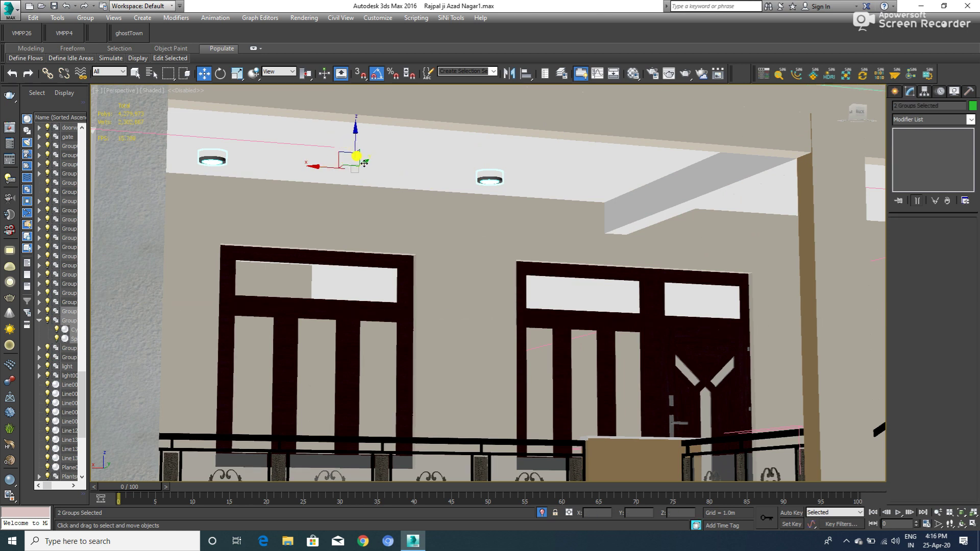
shift+drag(365, 162, 447, 110)
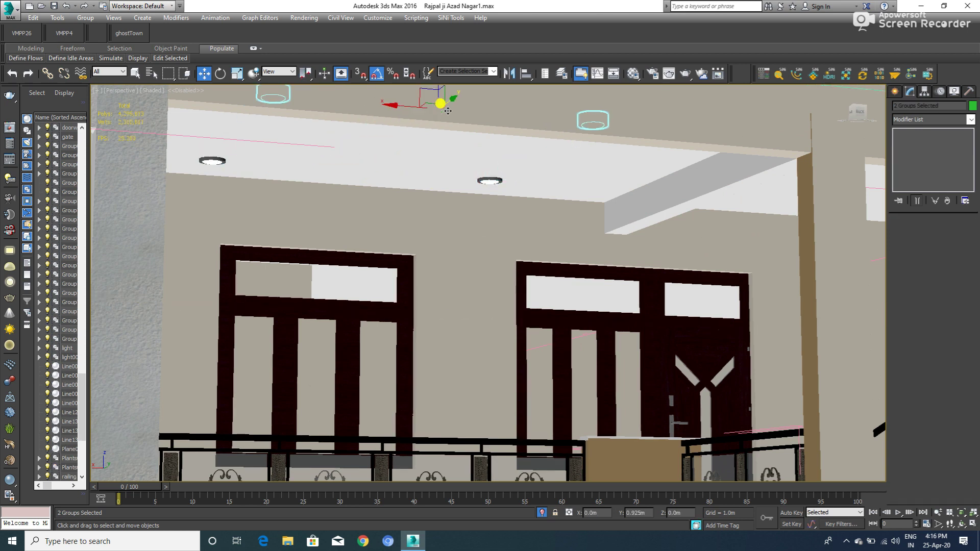
click(499, 277)
click(491, 313)
- Nudge the copied pair into alignment, then pick one light on the wooden ceiling
scroll(459, 288, down, 5)
mouse_move(437, 280)
alt+middle_down()
mouse_move(485, 262)
mouse_move(516, 280)
alt+middle_up()
scroll(489, 245, up, 2)
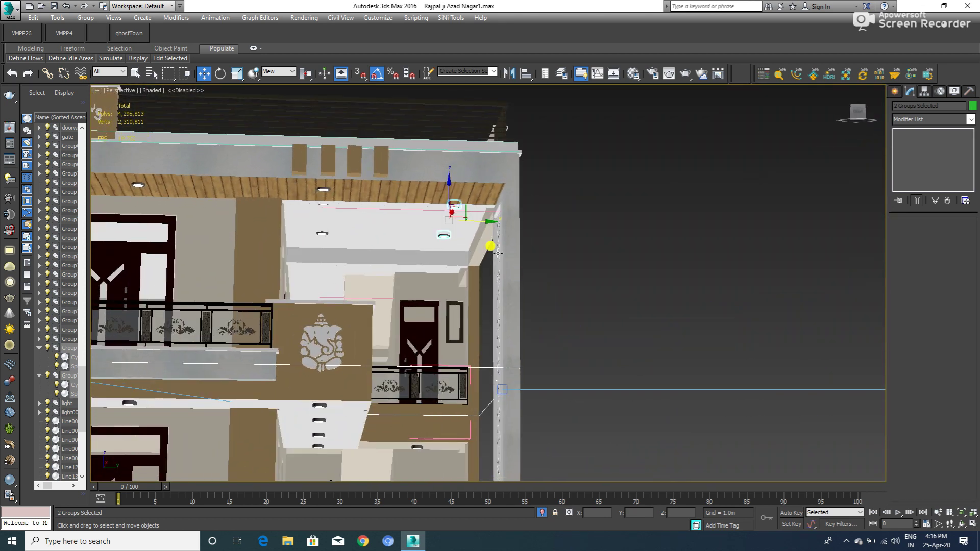
scroll(466, 221, up, 3)
drag(428, 203, 422, 201)
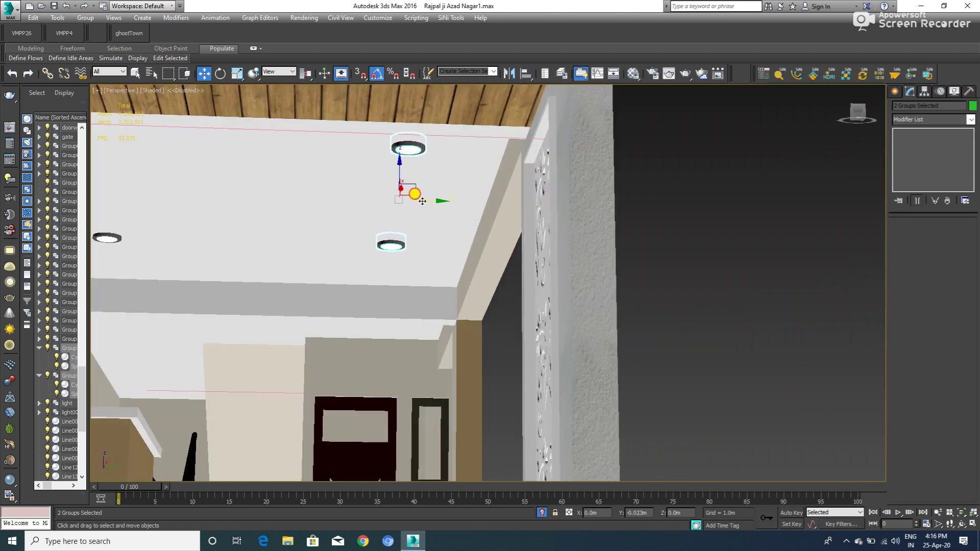
scroll(437, 215, down, 4)
mouse_move(438, 219)
alt+middle_down()
mouse_move(454, 238)
mouse_move(434, 219)
alt+middle_up()
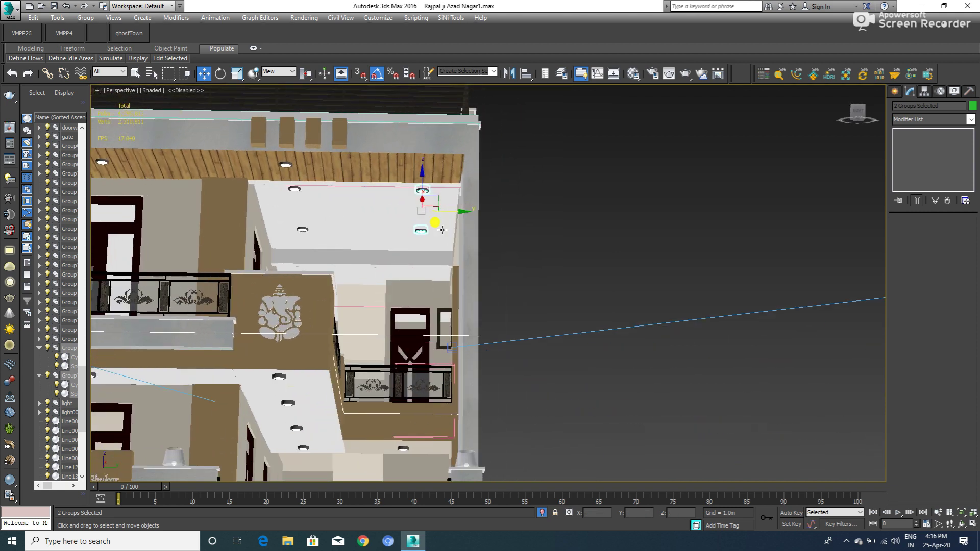
mouse_move(365, 175)
alt+middle_down()
mouse_move(385, 189)
mouse_move(339, 179)
alt+middle_up()
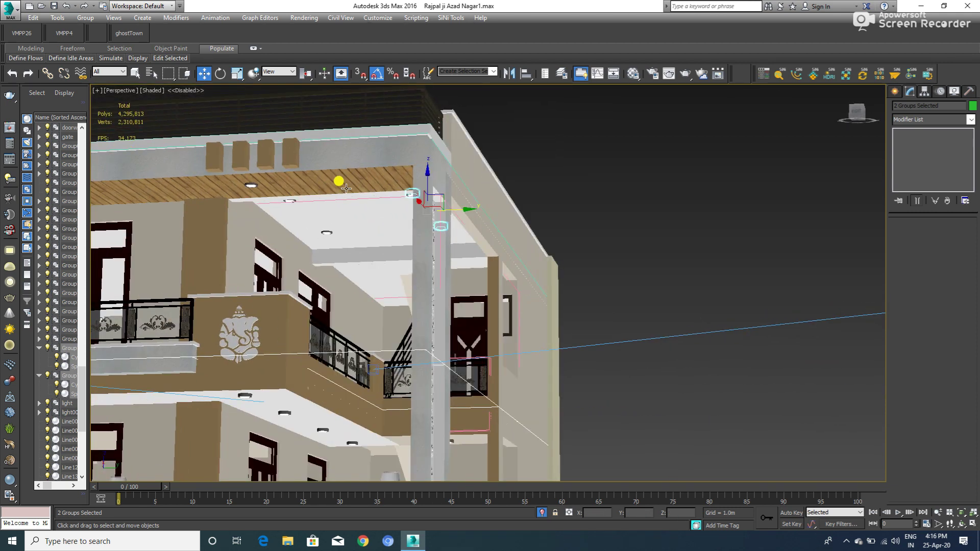
click(247, 179)
scroll(265, 185, up, 2)
- Clone the selected light along the wooden ceiling toward the front corner
shift+drag(266, 185, 466, 175)
click(494, 311)
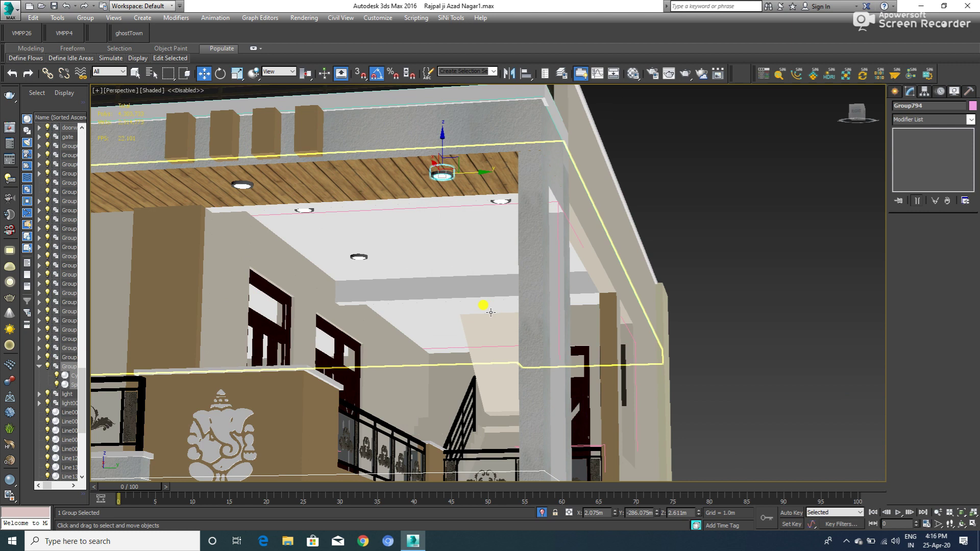
scroll(488, 306, down, 5)
scroll(507, 289, down, 2)
mouse_move(507, 289)
middle_down()
mouse_move(464, 282)
mouse_move(350, 313)
mouse_move(403, 234)
middle_up()
- Recentre the house front, then switch to a framed Top view of the plan
scroll(382, 339, up, 2)
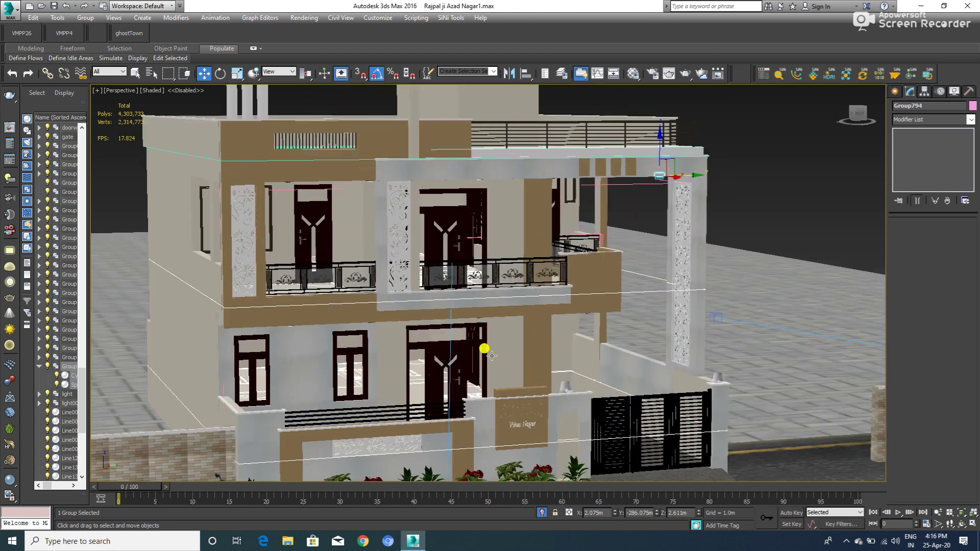
scroll(407, 230, up, 2)
scroll(387, 218, up, 2)
scroll(448, 255, down, 4)
mouse_move(463, 250)
alt+middle_down()
mouse_move(428, 262)
mouse_move(531, 327)
alt+middle_up()
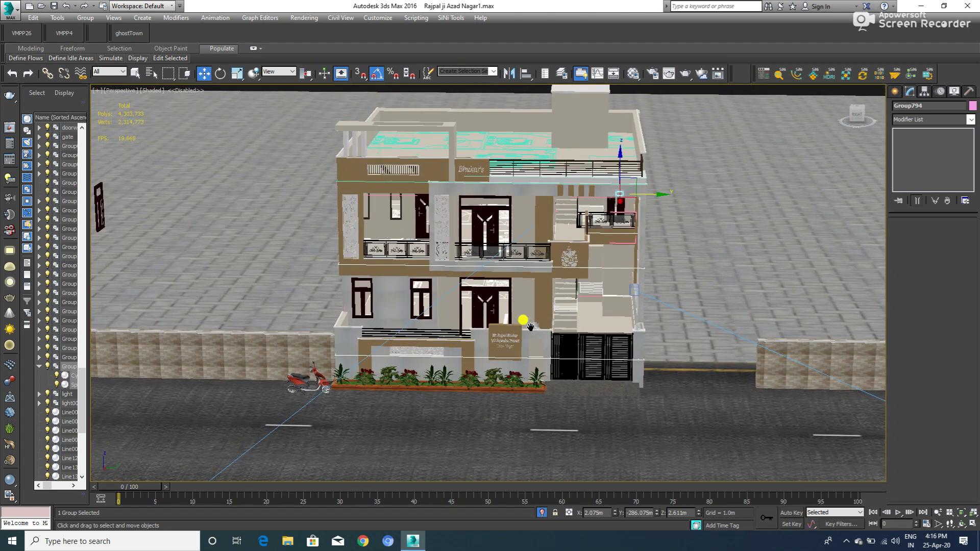
key(t)
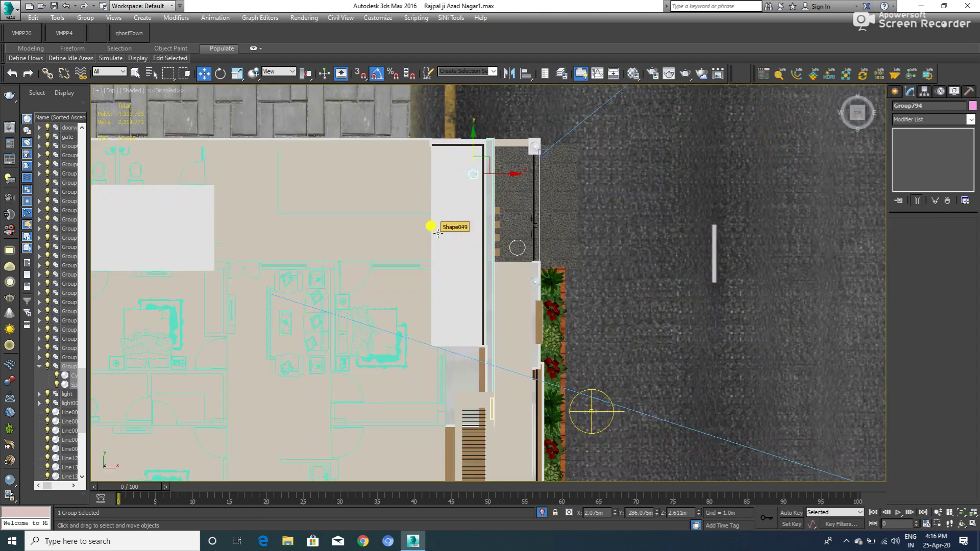
key(z)
scroll(459, 250, down, 1)
scroll(482, 262, down, 5)
- Pan and orbit from the Top view to a 3D angle on the street-side cylinder lamp
scroll(530, 275, down, 2)
scroll(533, 287, down, 3)
scroll(556, 211, down, 1)
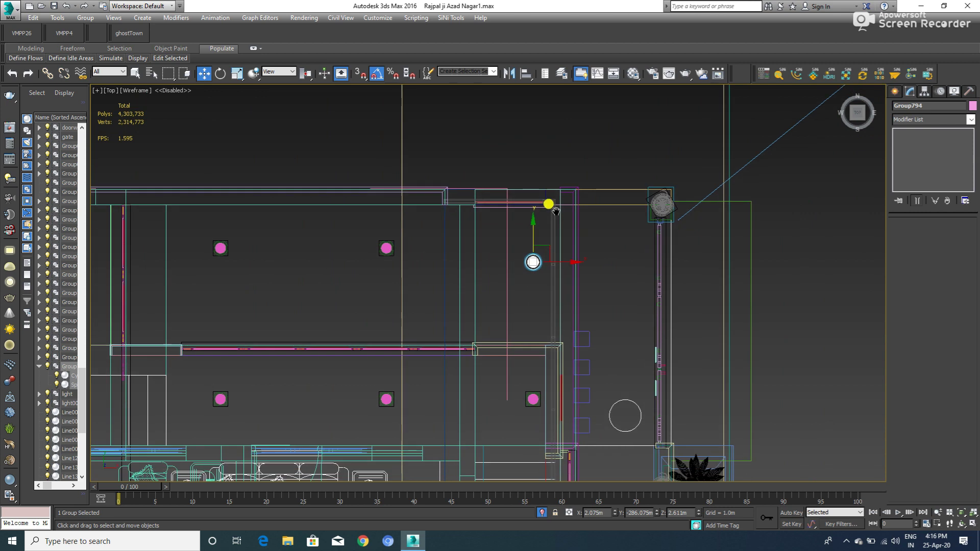
scroll(531, 260, down, 3)
scroll(524, 273, down, 3)
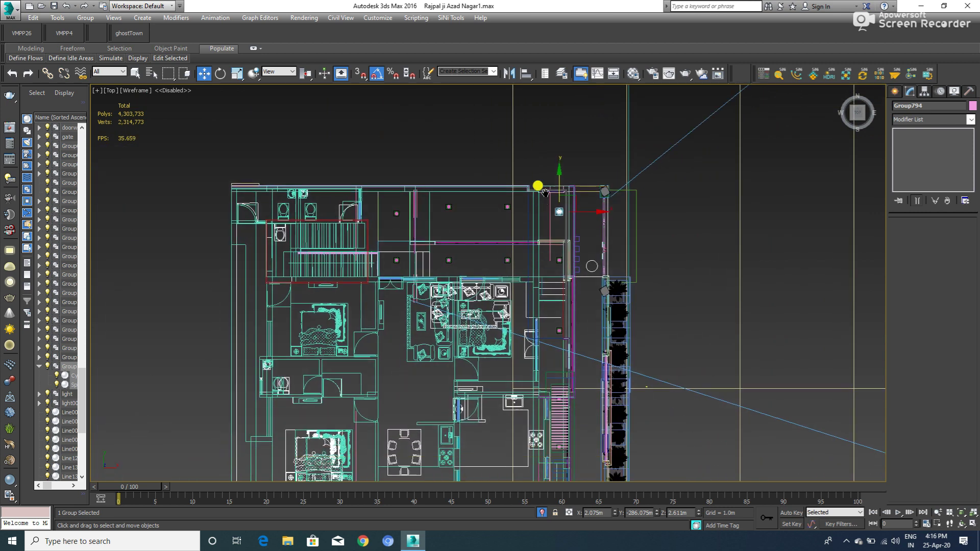
scroll(532, 266, up, 1)
middle_drag(525, 280, 515, 220)
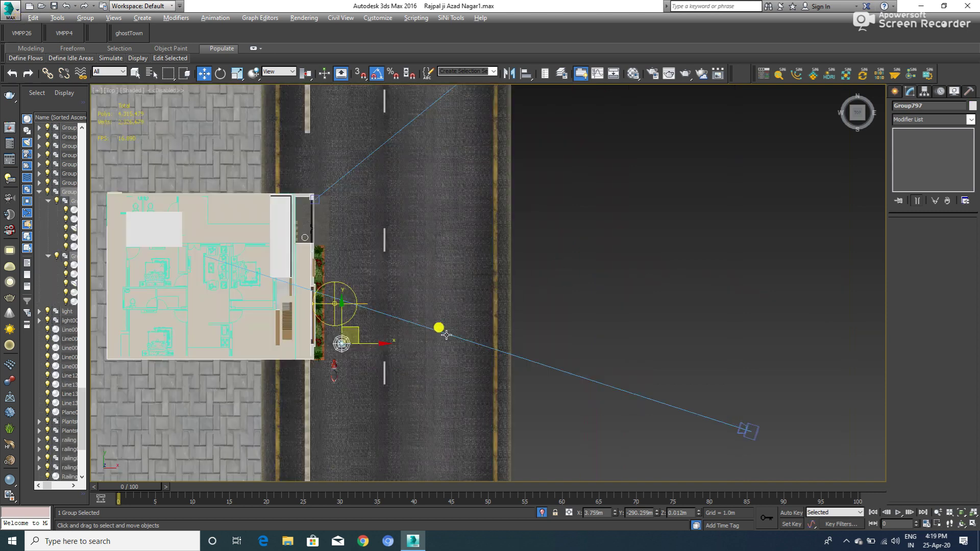
scroll(339, 335, up, 3)
scroll(361, 323, up, 1)
middle_drag(361, 324, 537, 316)
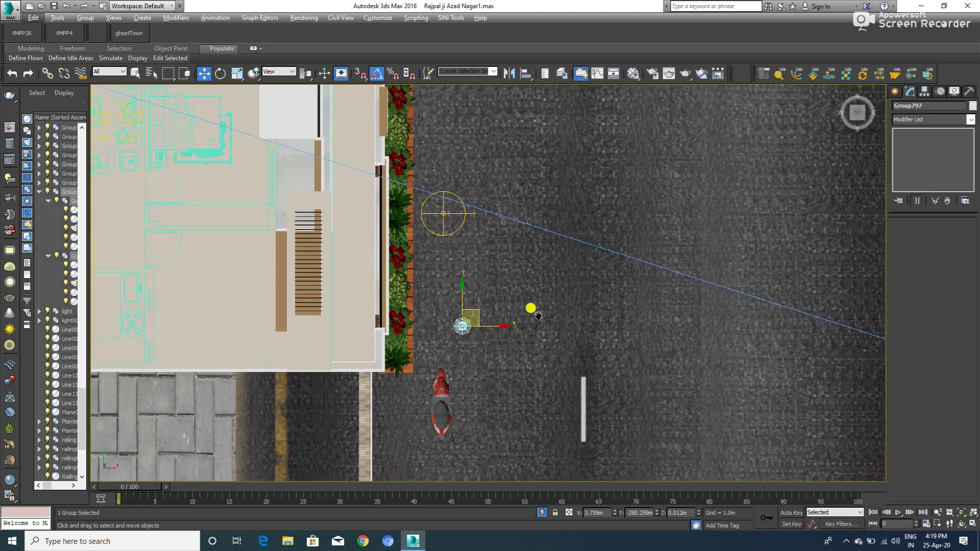
scroll(469, 321, up, 3)
mouse_move(462, 322)
alt+middle_down()
mouse_move(490, 286)
mouse_move(459, 322)
mouse_move(451, 306)
mouse_move(449, 321)
mouse_move(467, 275)
mouse_move(459, 257)
mouse_move(470, 311)
alt+middle_up()
scroll(459, 322, up, 4)
scroll(460, 321, up, 4)
scroll(470, 317, down, 3)
scroll(492, 332, down, 3)
scroll(492, 332, down, 2)
- Move lamp Group797 onto the front wall beside the carved pillar, about 1.57 m up
drag(401, 287, 363, 263)
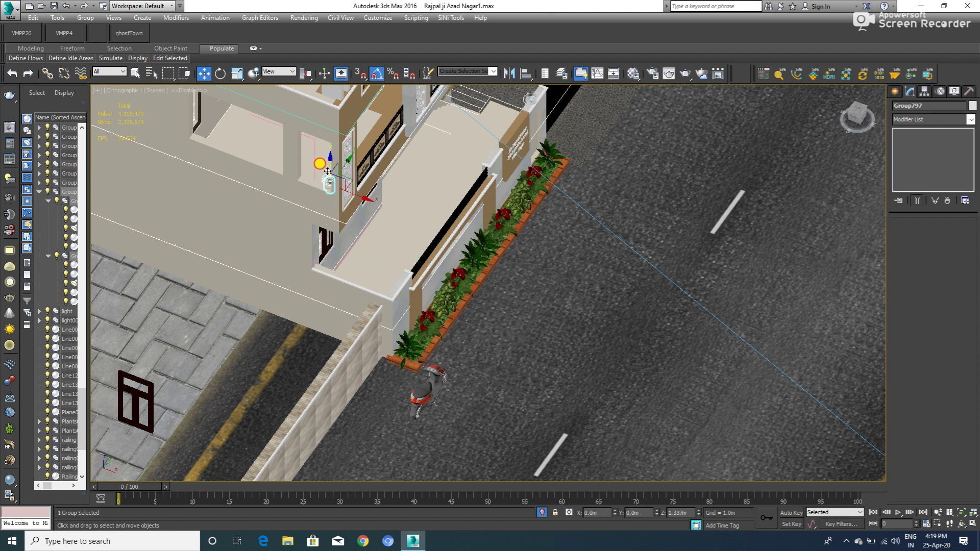
scroll(328, 163, up, 2)
scroll(346, 176, up, 3)
mouse_move(337, 169)
mouse_down()
mouse_move(393, 198)
mouse_move(334, 145)
mouse_up()
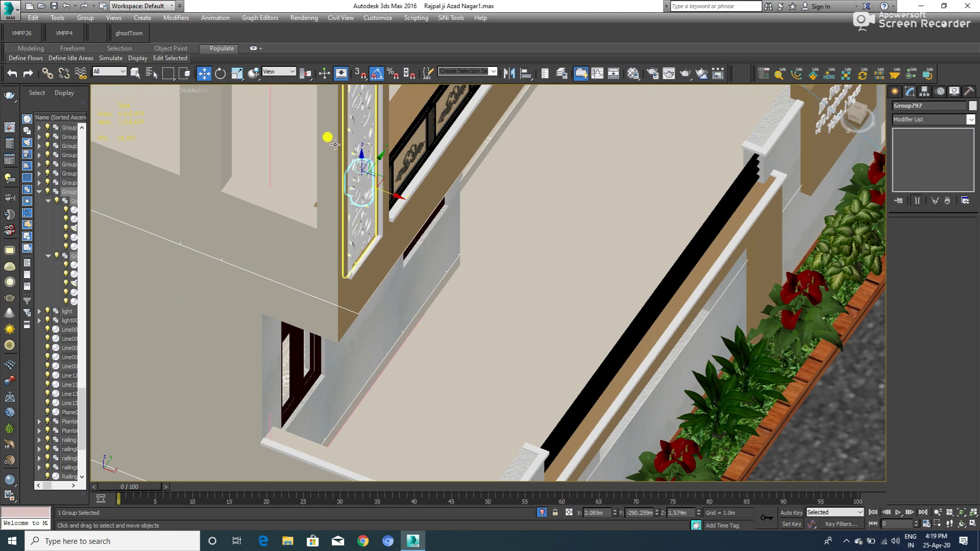
ctrl+click(335, 145)
- Isolate the lamp and column, and nudge the lamp group against the pillar in Front view
key(alt+q)
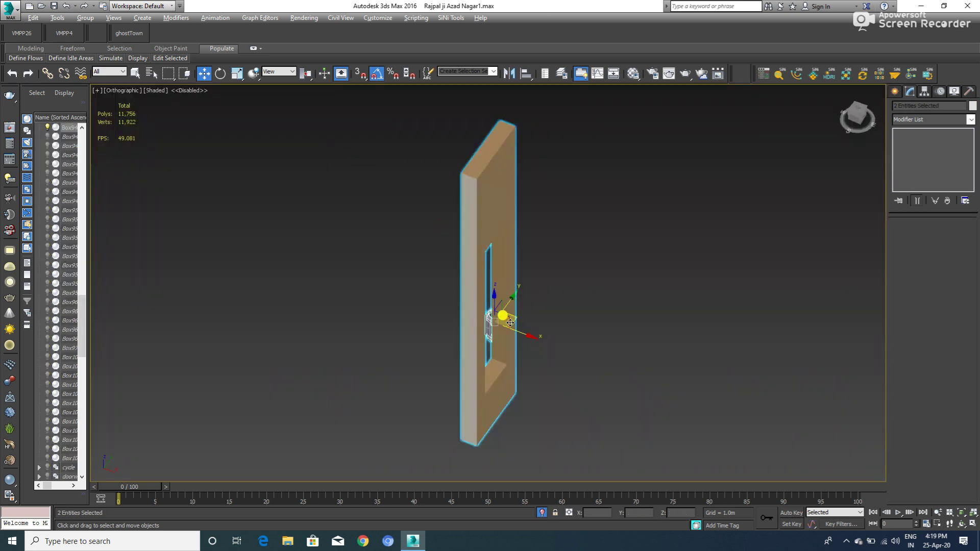
key(f)
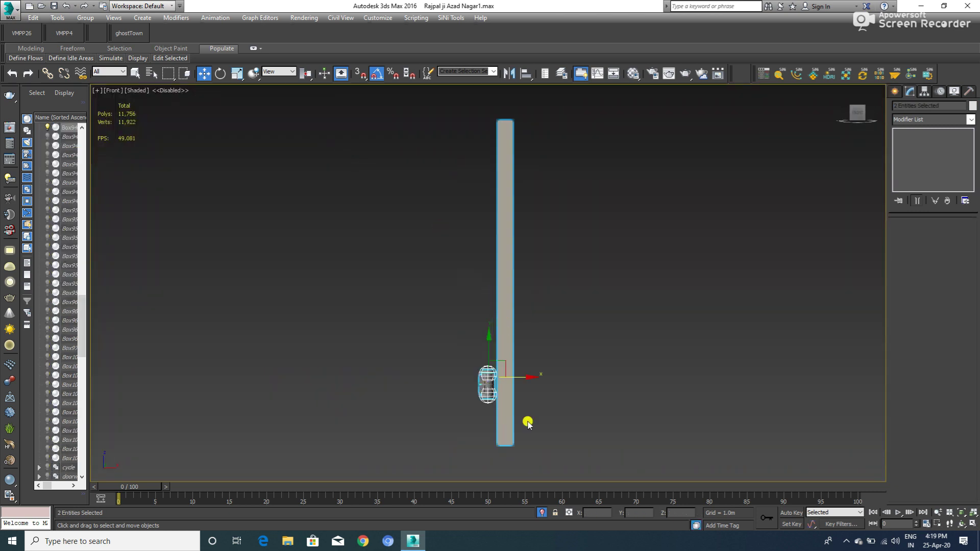
middle_drag(505, 393, 511, 277)
scroll(513, 307, up, 2)
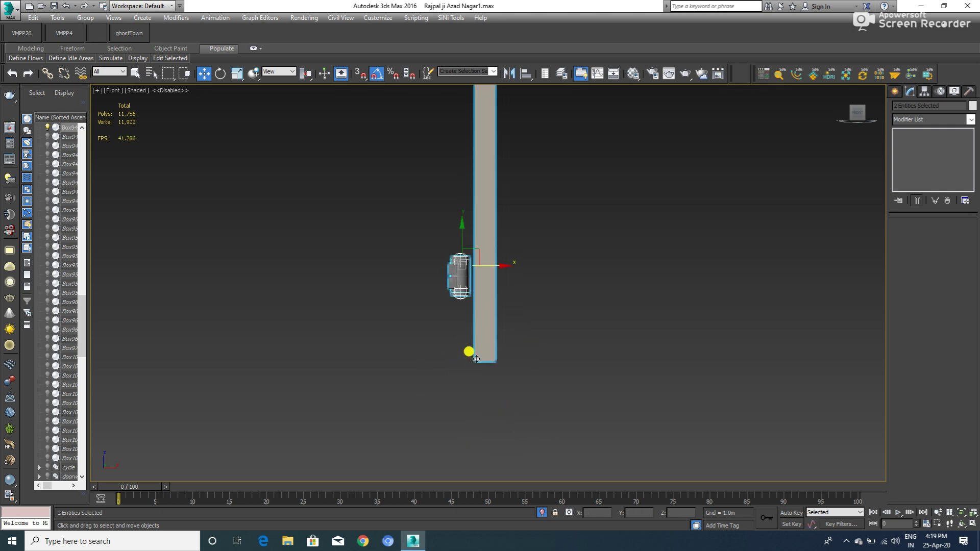
alt+click(476, 359)
scroll(486, 279, up, 2)
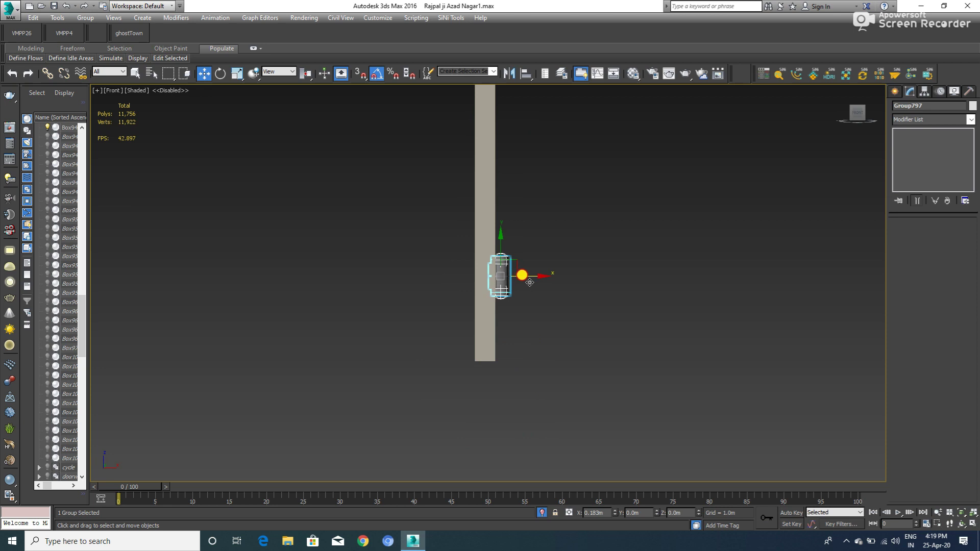
scroll(489, 278, up, 2)
scroll(498, 277, up, 3)
drag(530, 292, 532, 292)
scroll(512, 272, down, 5)
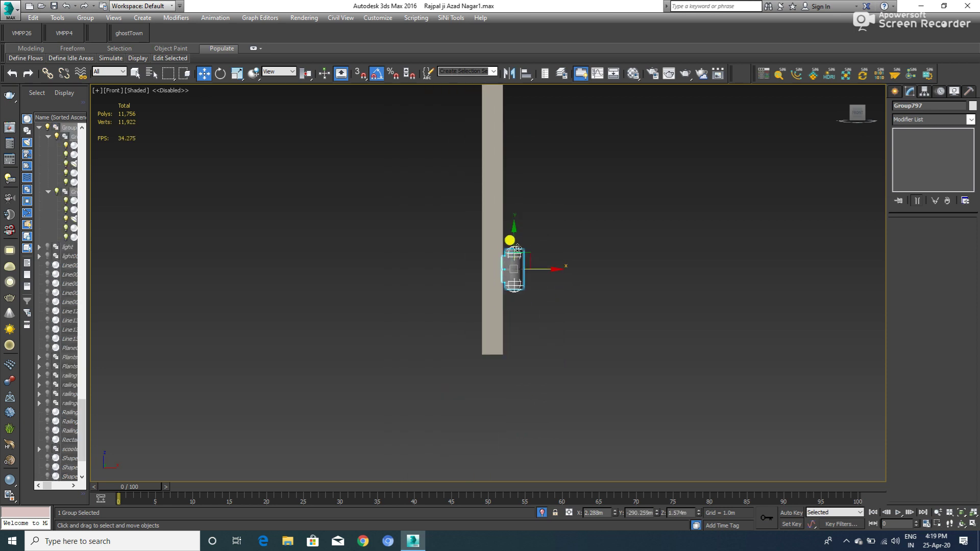
scroll(510, 235, down, 4)
- In Right view, move the lamp left onto the pillar band so it sits flush
key(v)
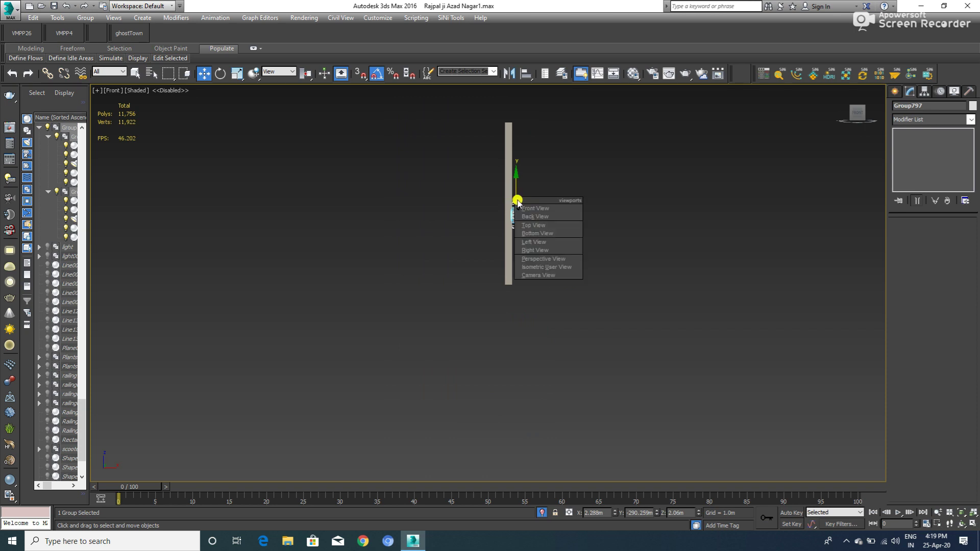
click(547, 250)
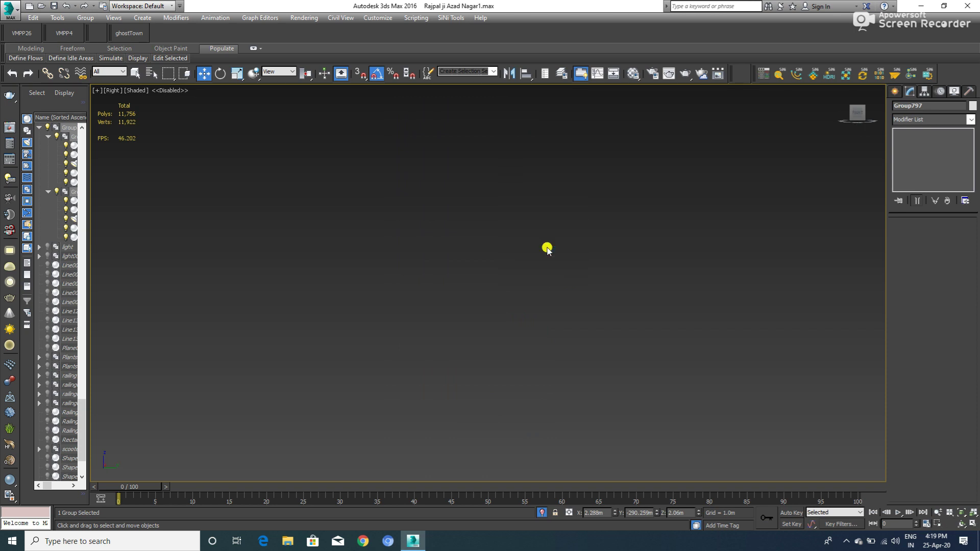
key(z)
scroll(353, 240, down, 4)
scroll(354, 266, down, 4)
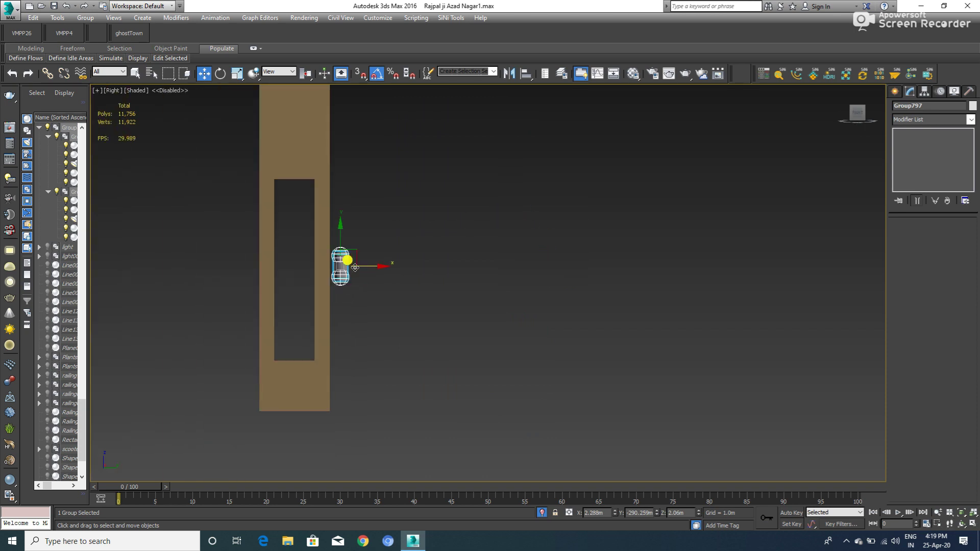
drag(360, 268, 294, 261)
scroll(288, 260, up, 2)
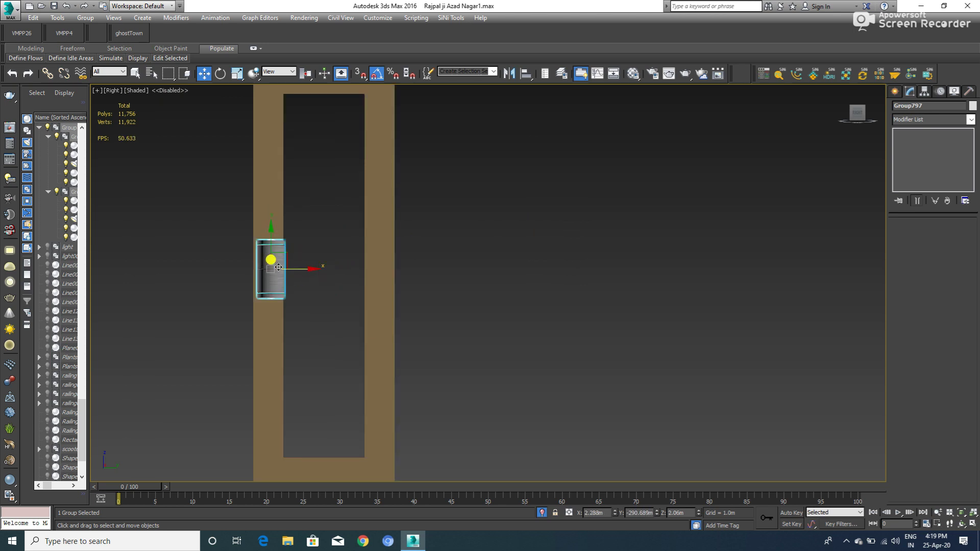
scroll(289, 265, up, 3)
scroll(289, 268, down, 2)
middle_drag(290, 268, 430, 290)
drag(437, 293, 440, 295)
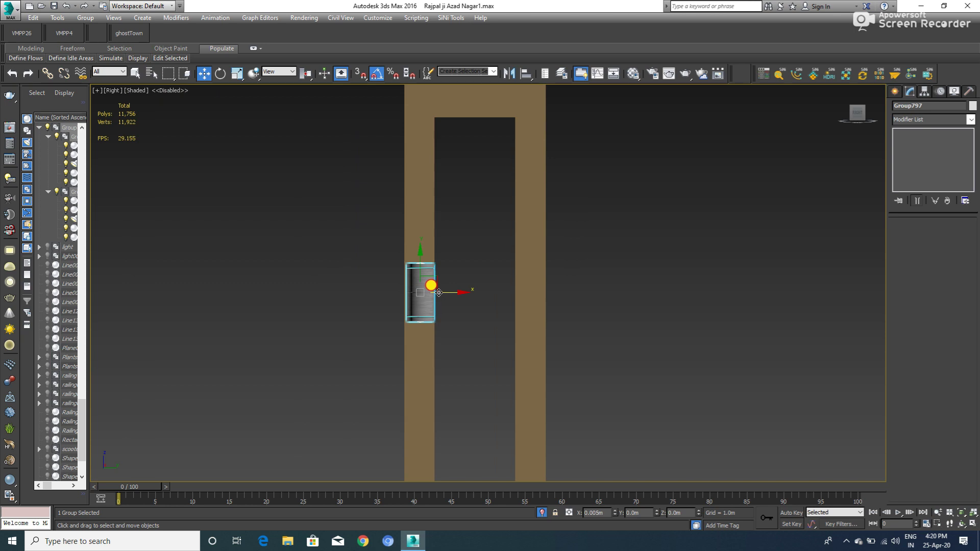
alt+middle_drag(431, 289, 418, 276)
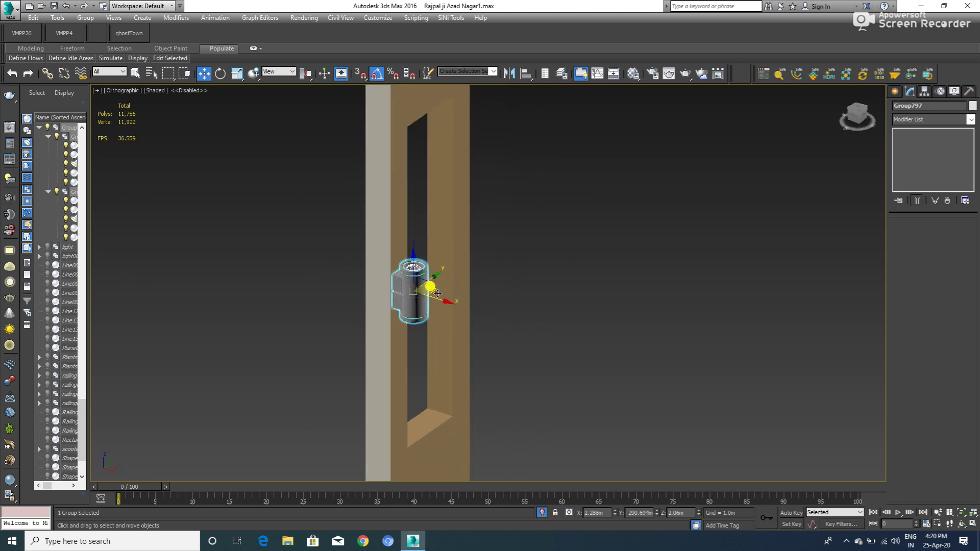
scroll(417, 277, up, 2)
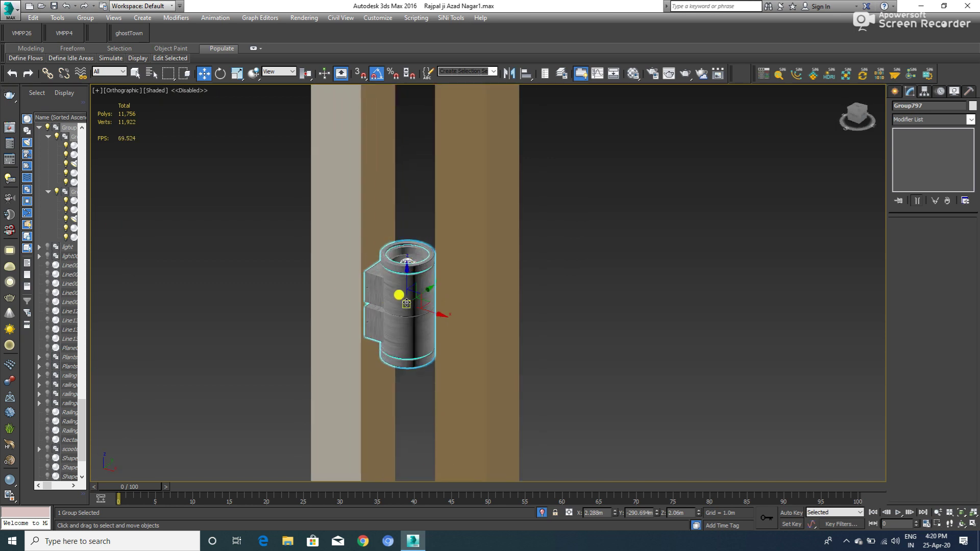
- End isolation and check the lamp against the carved pillar on the facade
right_click(411, 264)
click(437, 218)
scroll(407, 260, down, 2)
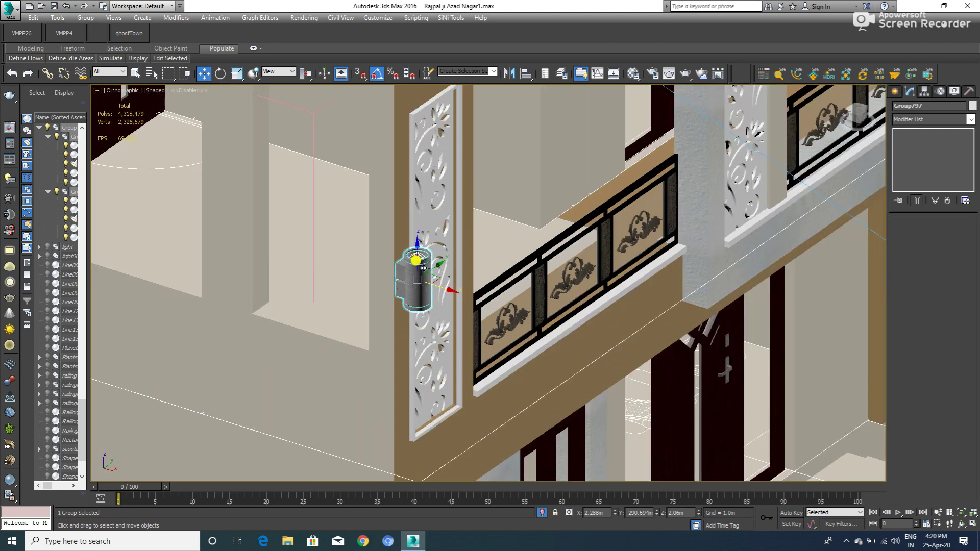
scroll(406, 263, down, 2)
alt+middle_drag(406, 264, 401, 256)
scroll(417, 262, up, 1)
scroll(420, 262, up, 2)
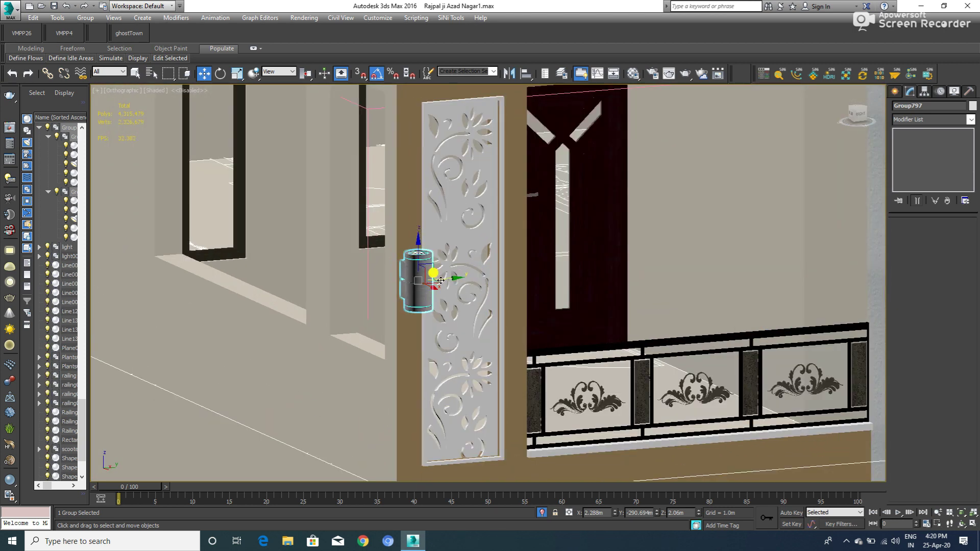
scroll(414, 259, up, 2)
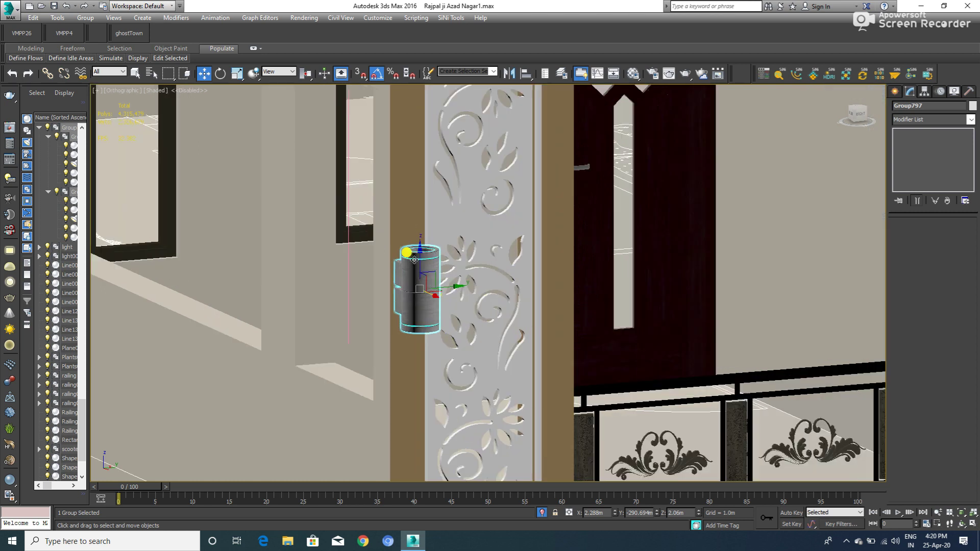
scroll(414, 258, down, 3)
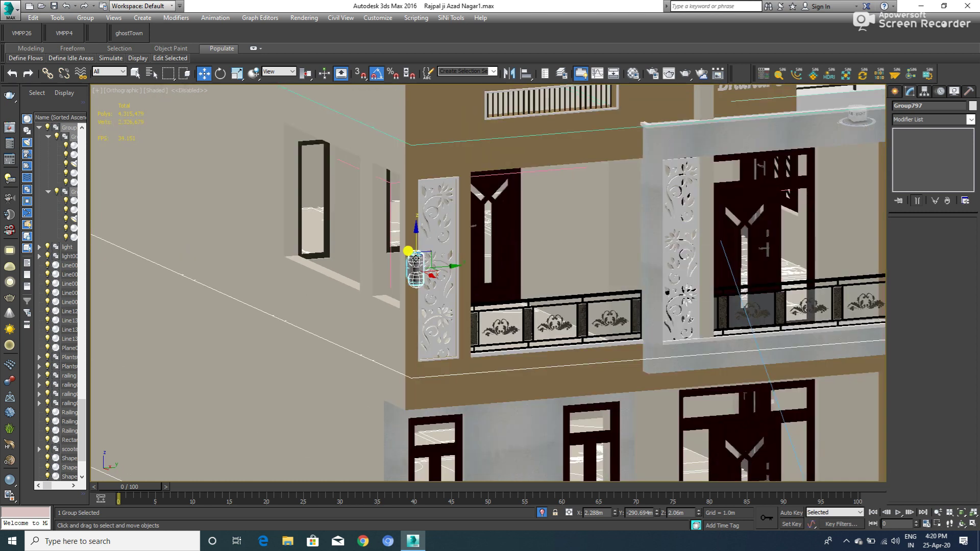
scroll(415, 259, up, 1)
scroll(417, 260, up, 2)
scroll(424, 263, down, 1)
scroll(430, 266, down, 1)
scroll(427, 264, up, 1)
scroll(421, 261, up, 1)
scroll(417, 260, up, 2)
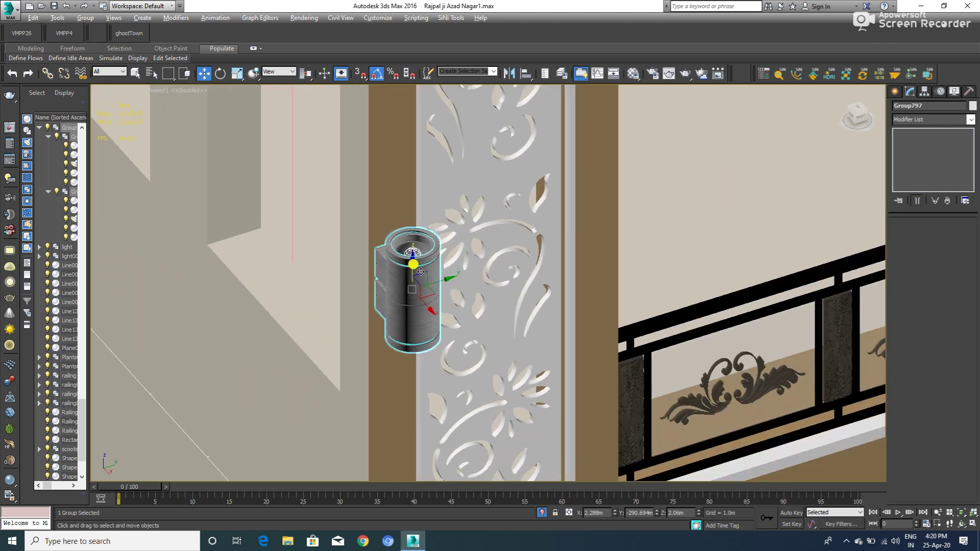
scroll(416, 257, up, 2)
click(78, 17)
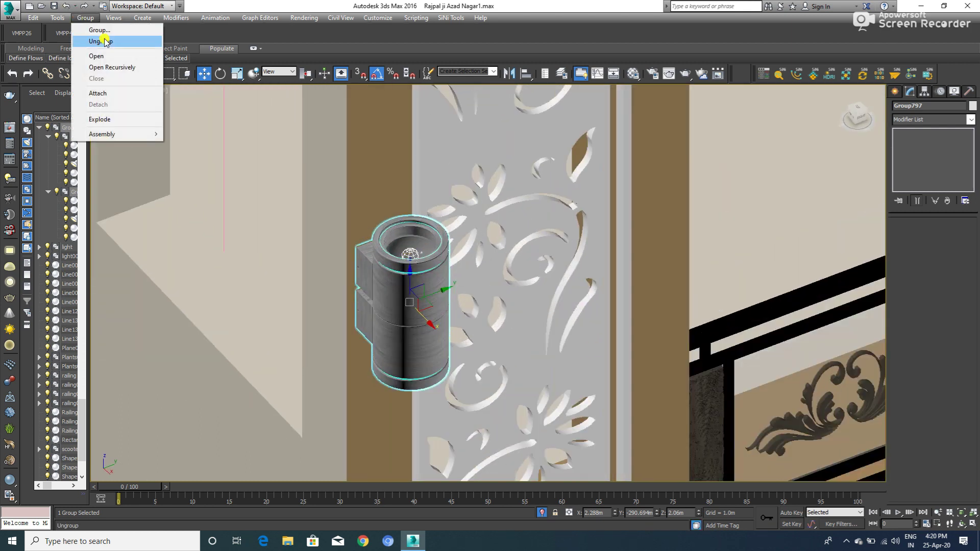
- Open the lamp group and its inner group, and show the lamp in wireframe
click(97, 57)
scroll(412, 252, up, 3)
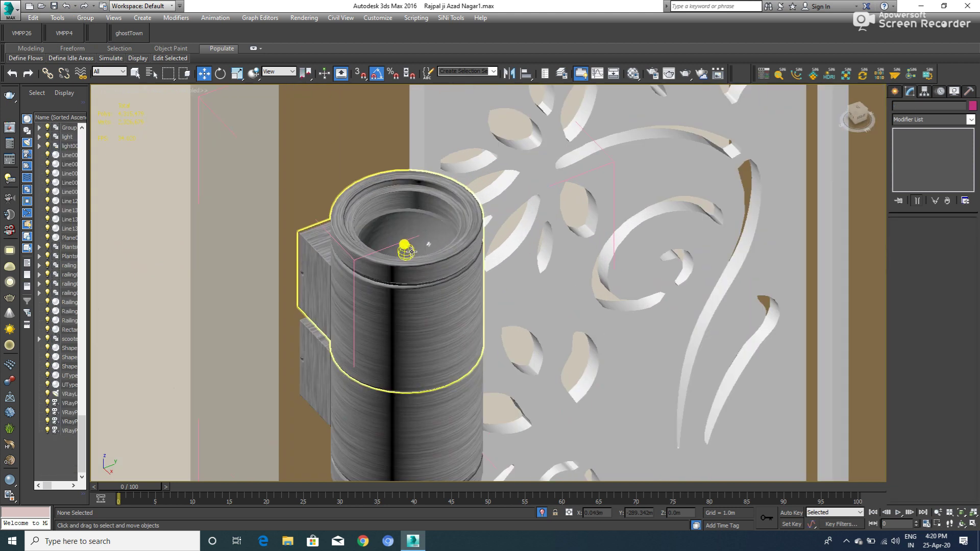
click(412, 251)
click(85, 17)
click(92, 56)
click(294, 174)
click(398, 244)
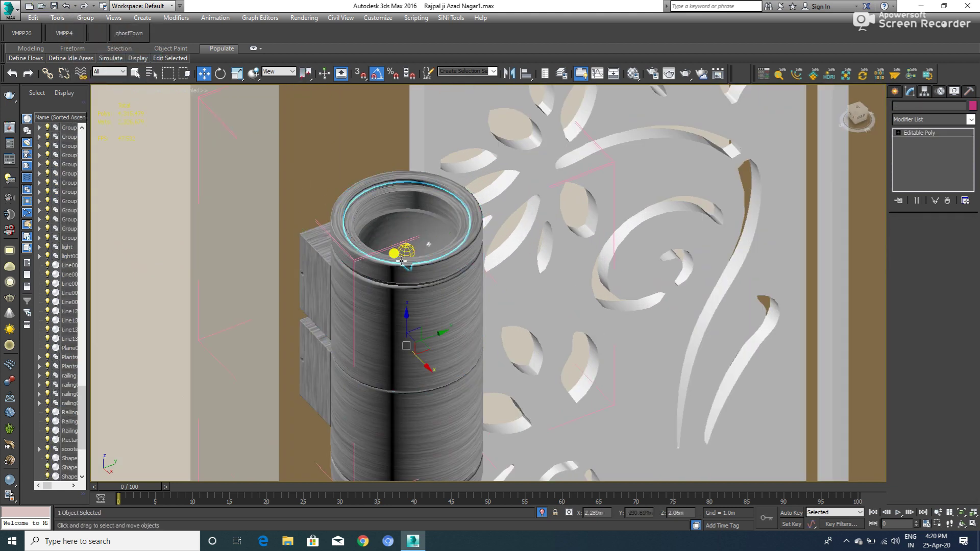
key(F3)
- Select the upper point light inside the lamp glass to check its intensity
scroll(408, 236, up, 3)
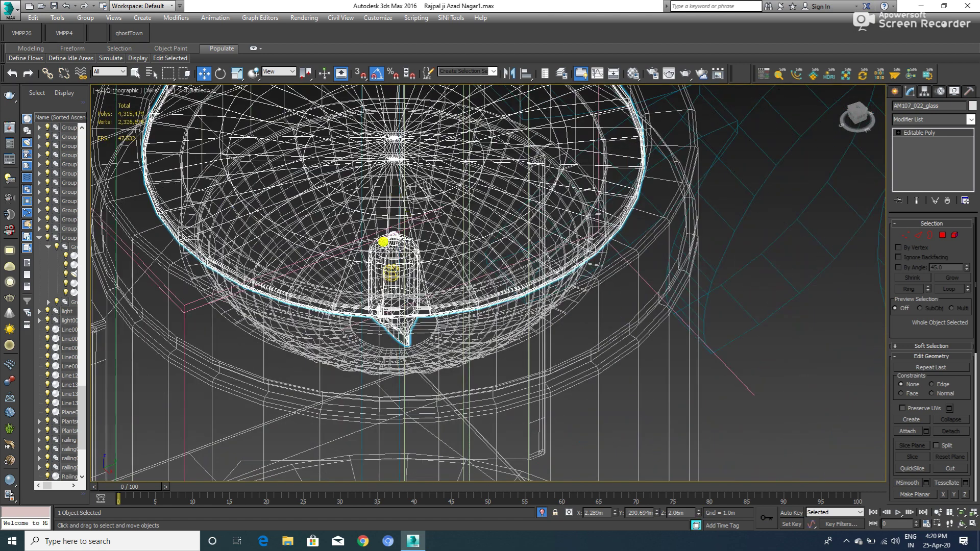
scroll(390, 243, up, 3)
scroll(394, 287, up, 2)
click(391, 280)
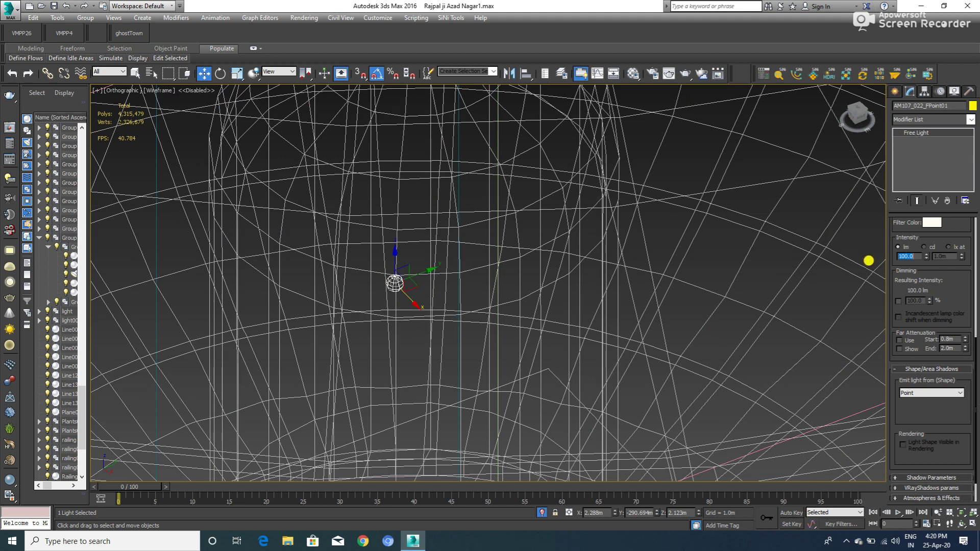
scroll(465, 313, down, 5)
scroll(488, 229, down, 3)
scroll(481, 266, up, 2)
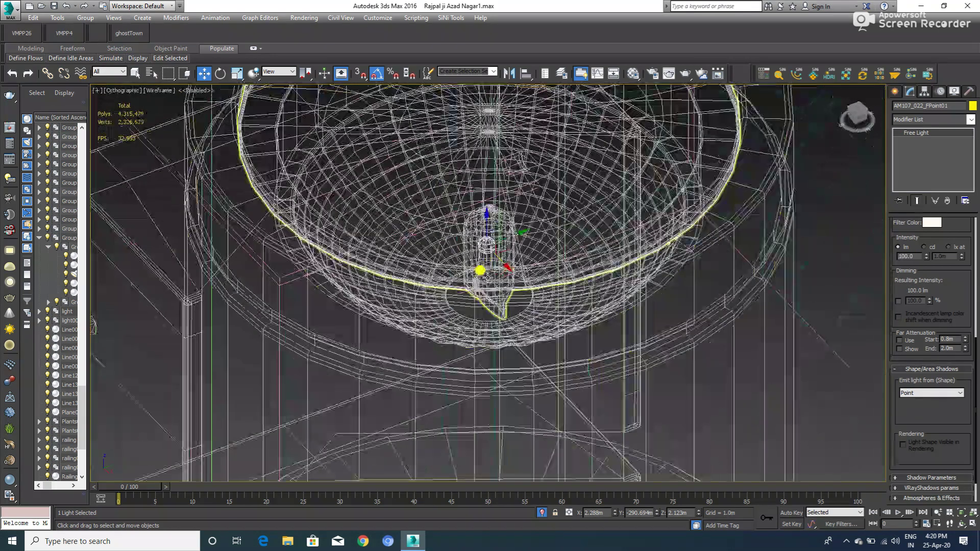
scroll(490, 215, down, 2)
scroll(492, 225, down, 3)
scroll(497, 266, up, 3)
scroll(479, 258, up, 2)
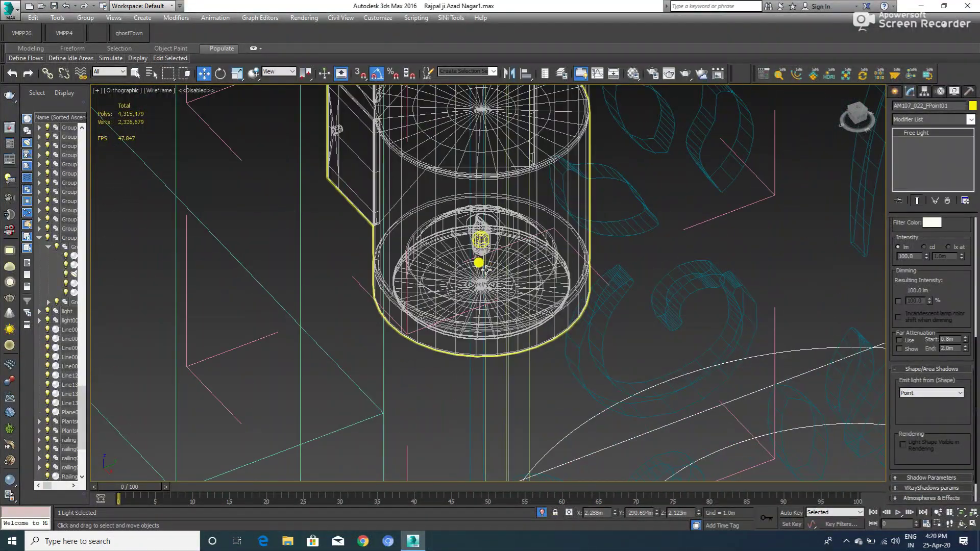
- Open the lower lamp group and set its point light intensity to 100 lm
click(477, 261)
click(85, 17)
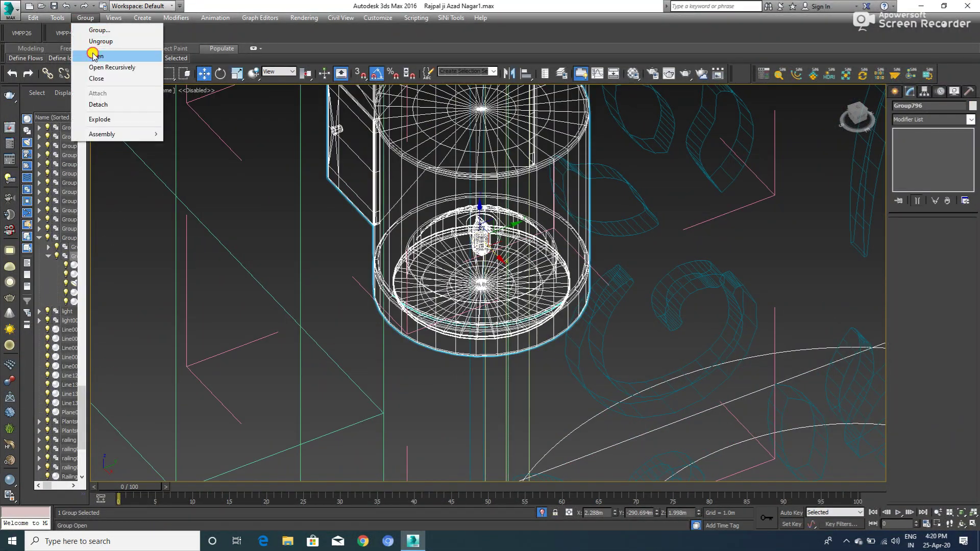
click(92, 48)
click(475, 226)
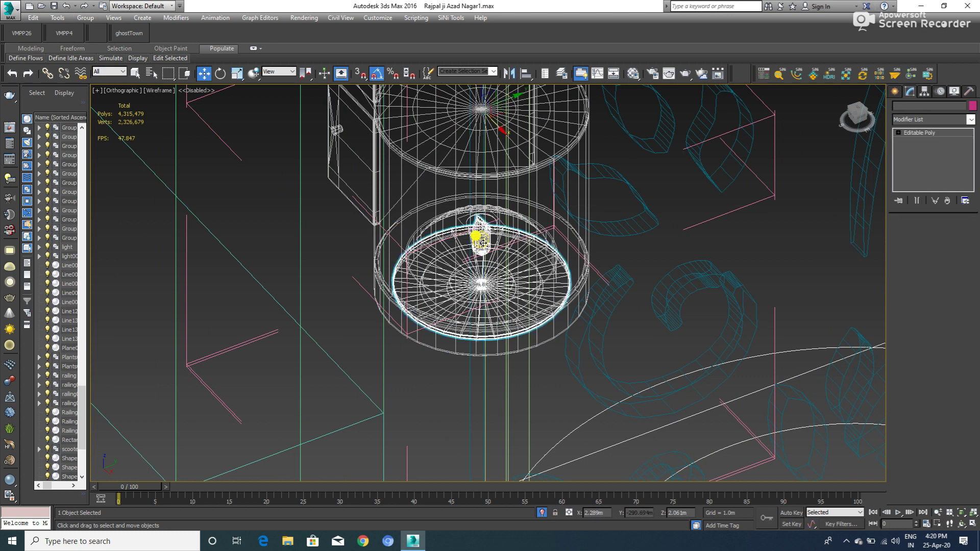
scroll(472, 232, up, 5)
scroll(475, 237, up, 3)
click(468, 228)
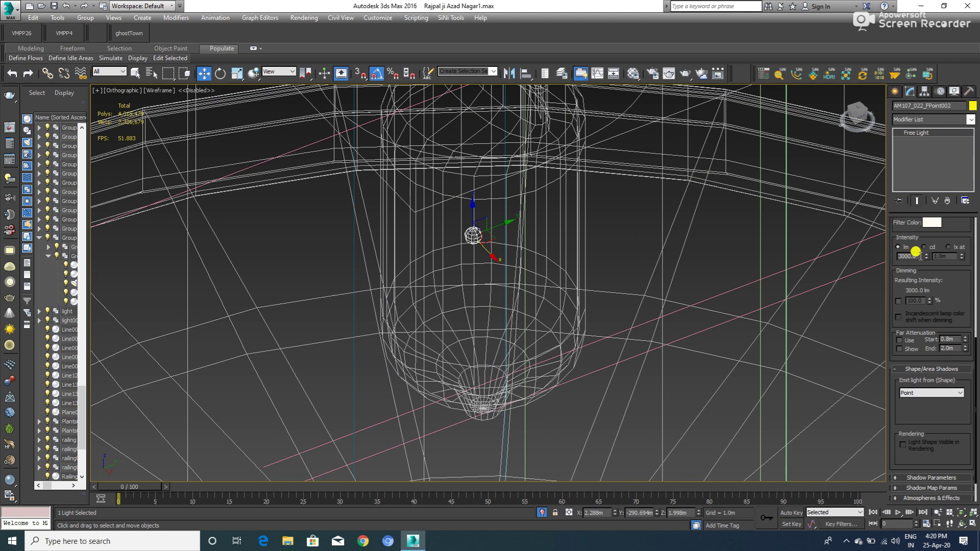
text(30)
text(50)
key(Return)
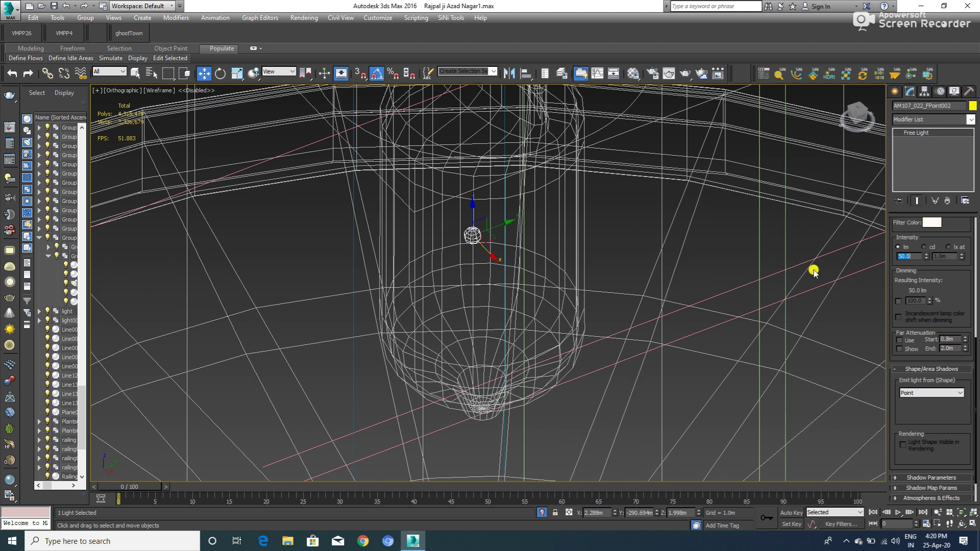
text(100)
key(Return)
alt+middle_drag(518, 236, 452, 255)
key(F3)
click(452, 245)
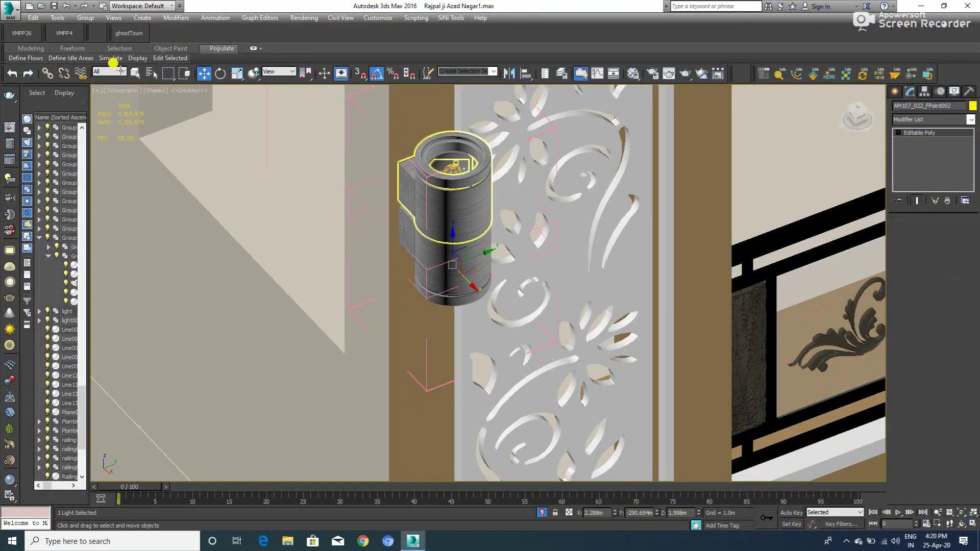
- Group the wall lamp parts into one fixture and select it
click(85, 18)
key(Return)
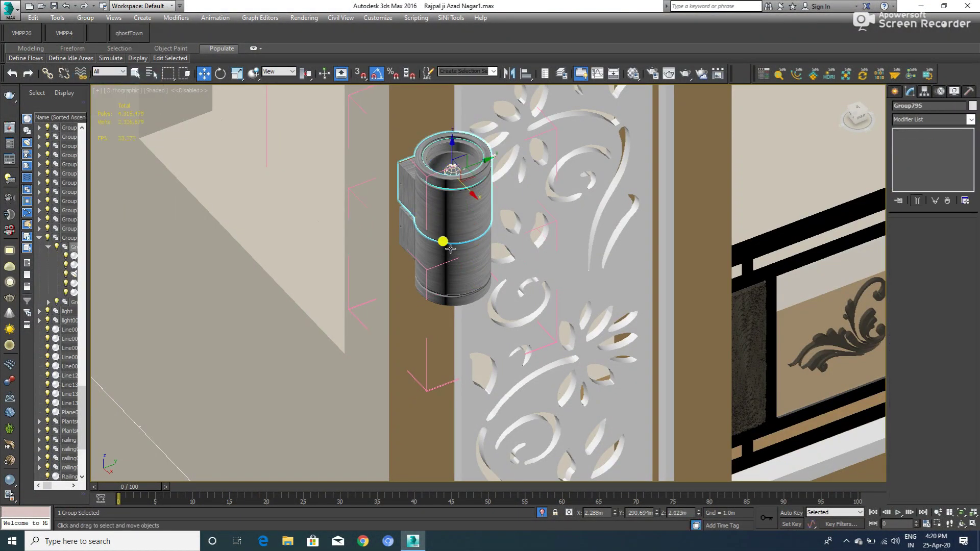
click(85, 18)
click(100, 77)
click(411, 196)
click(455, 198)
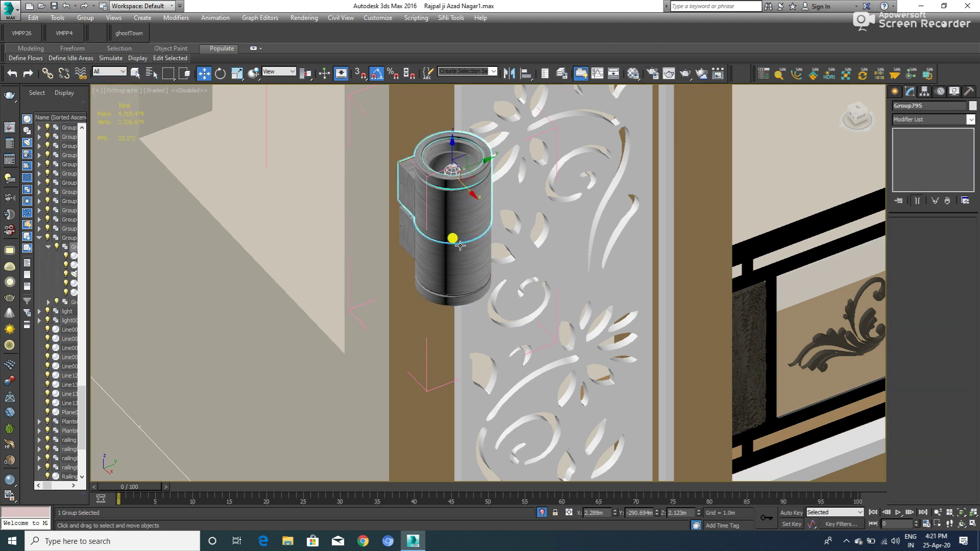
click(86, 18)
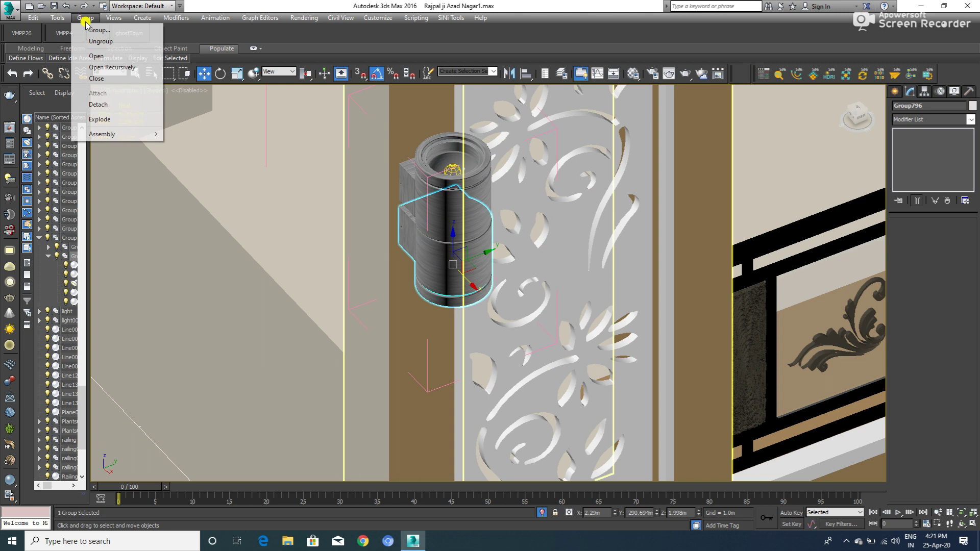
click(97, 77)
click(455, 202)
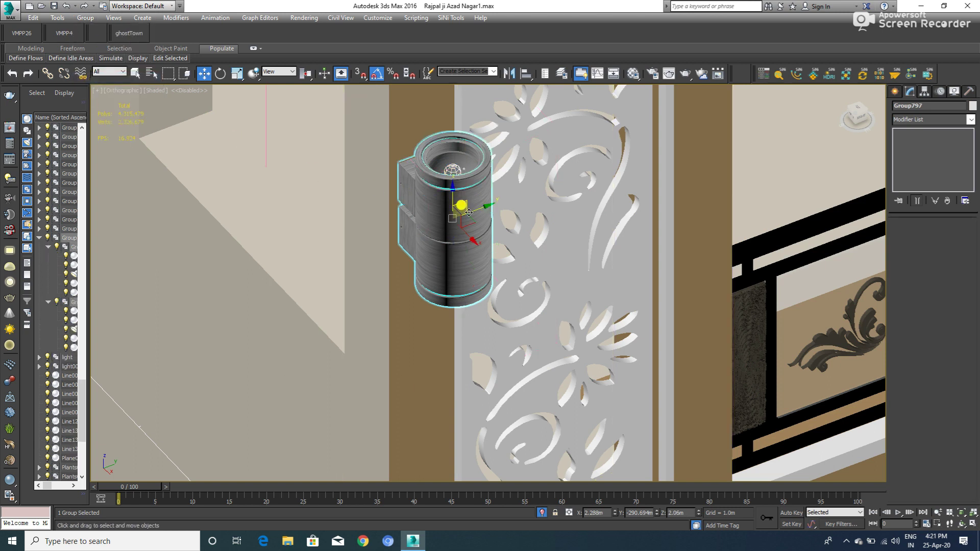
scroll(468, 211, down, 4)
scroll(462, 204, up, 2)
scroll(466, 185, up, 1)
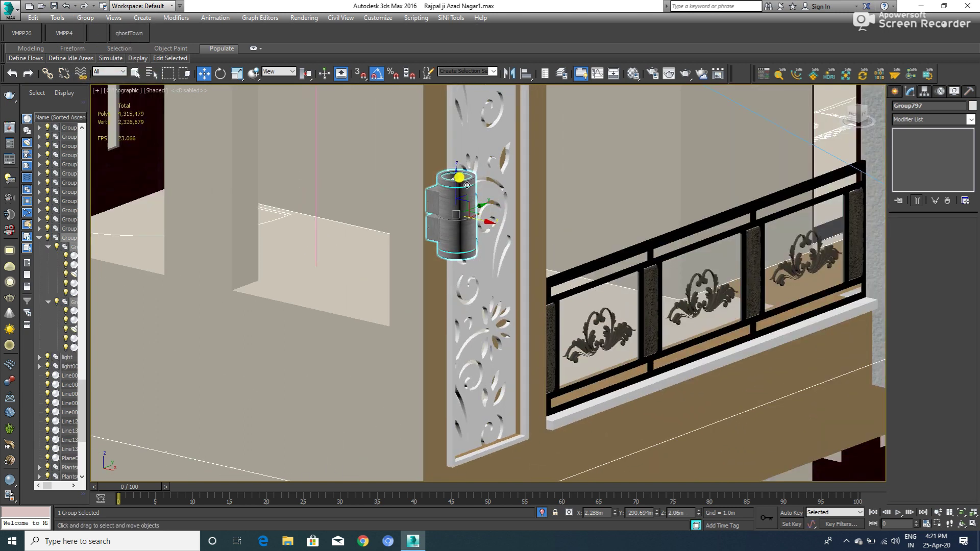
- Create a VRayIES light in Front view, aimed down from the lamp's bottom
click(894, 91)
click(923, 107)
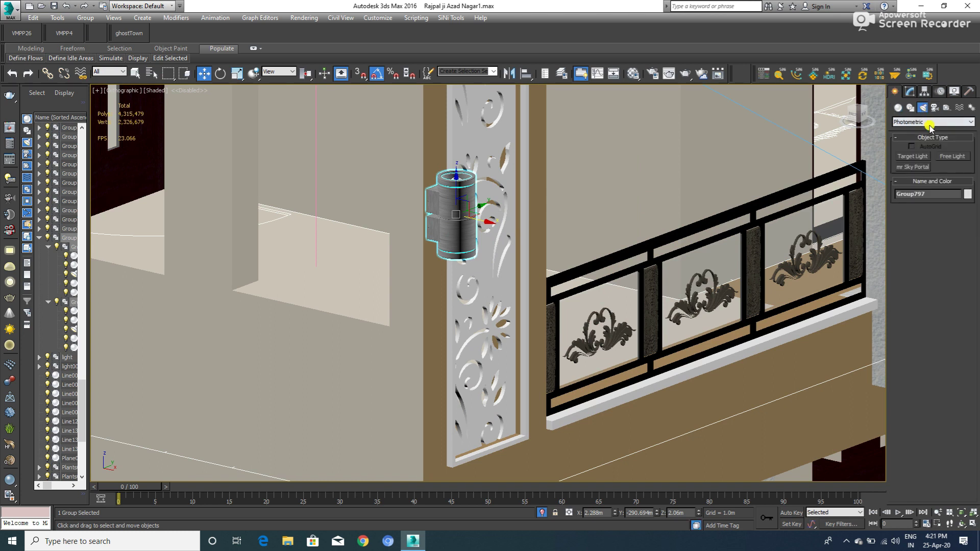
click(913, 144)
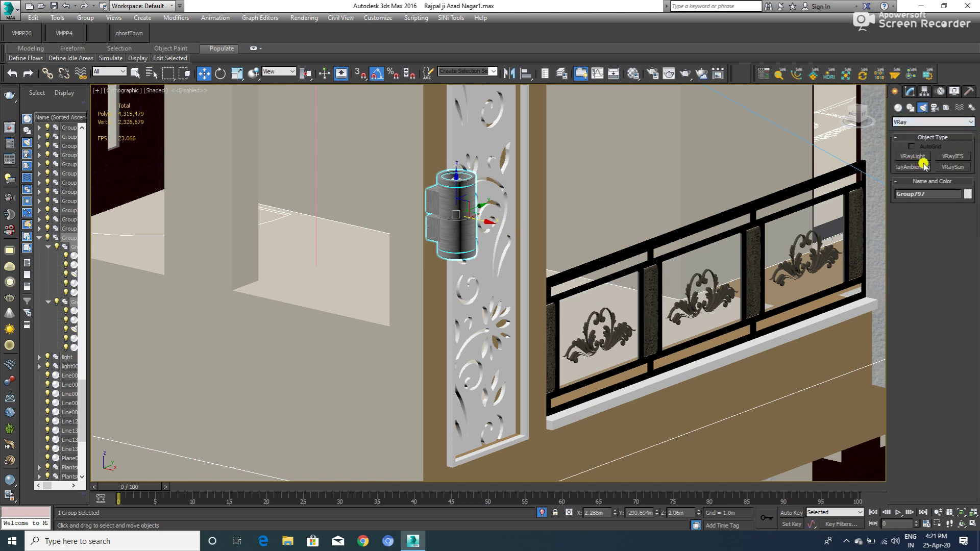
click(952, 156)
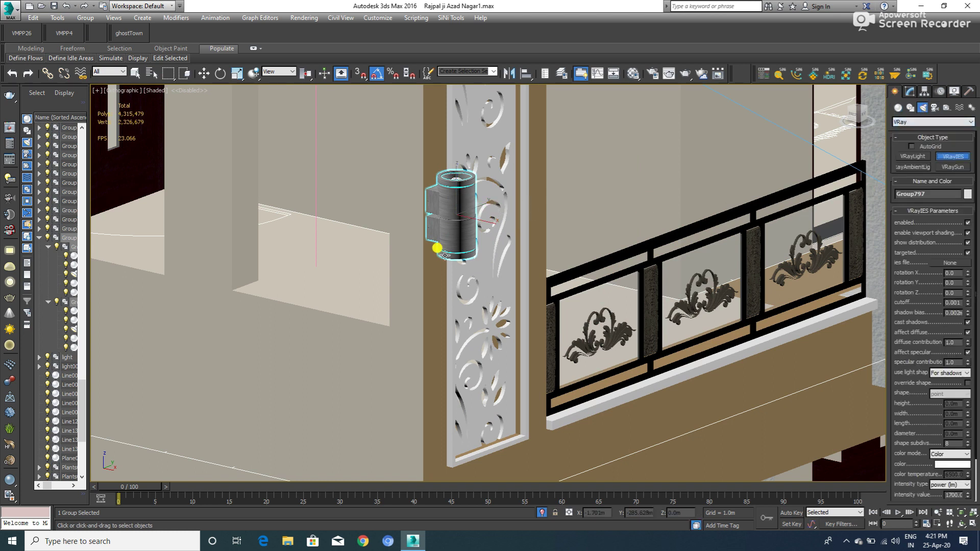
scroll(442, 252, up, 2)
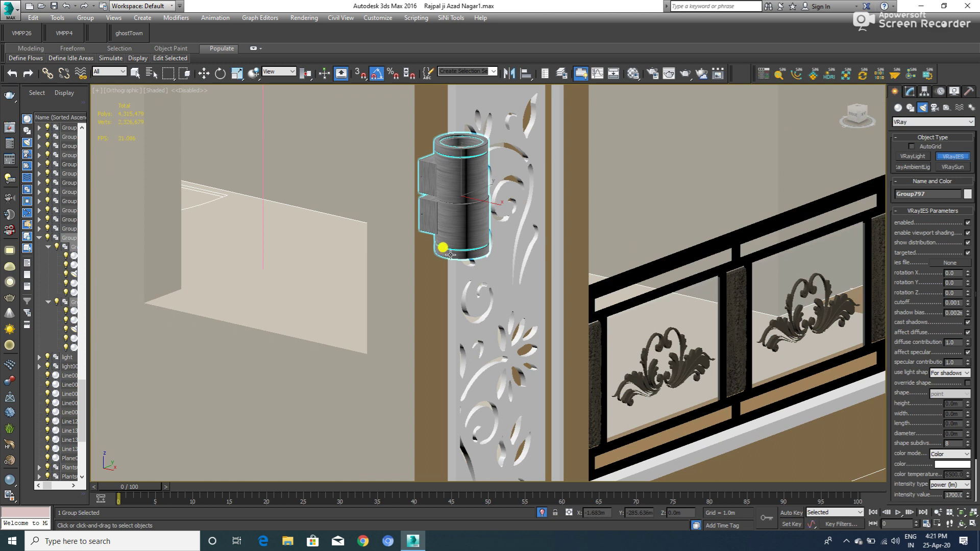
key(f)
scroll(448, 244, up, 3)
scroll(503, 271, down, 1)
middle_drag(501, 315, 512, 256)
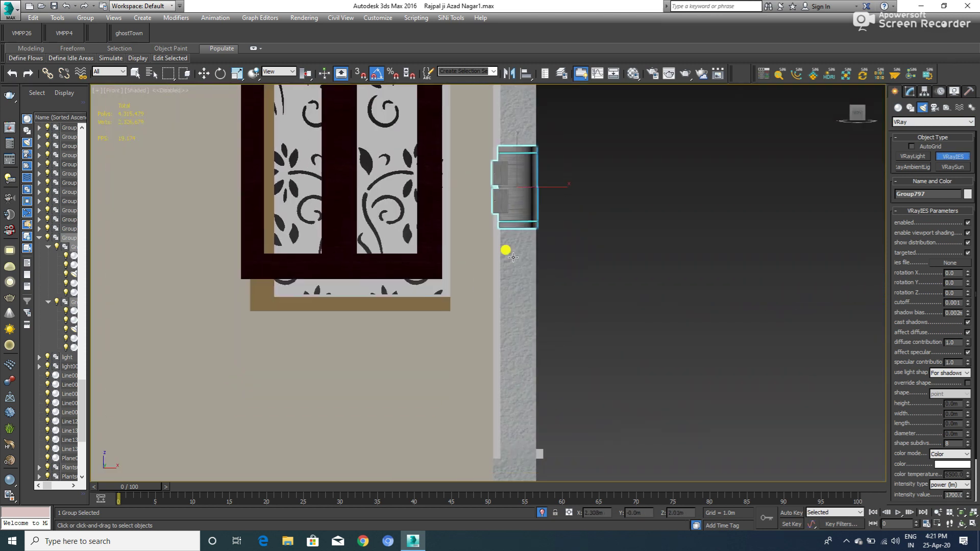
scroll(513, 256, up, 2)
drag(520, 213, 517, 248)
mouse_move(497, 298)
mouse_down()
mouse_move(489, 368)
mouse_move(505, 323)
mouse_up()
- In Top view, move the IES light and its target to centre under the lamp
key(F3)
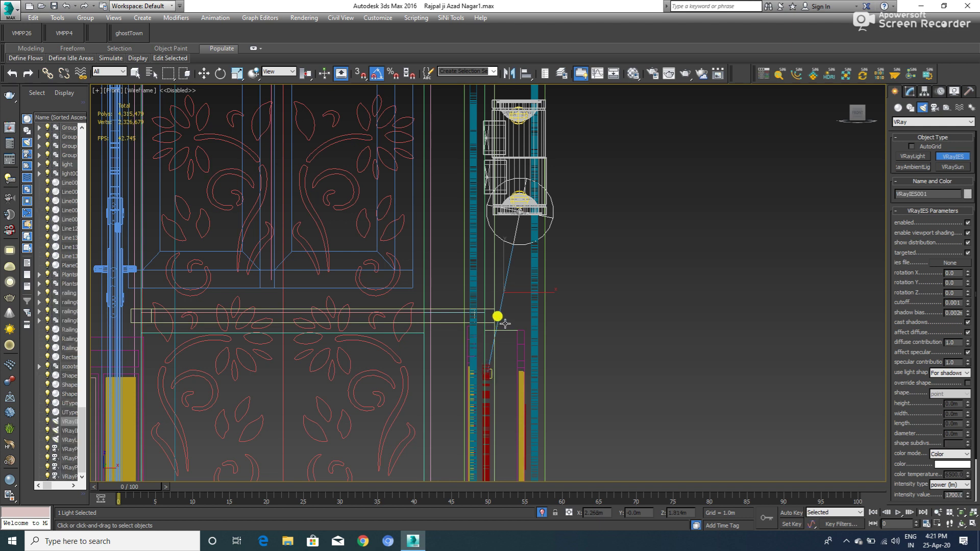
key(w)
key(t)
key(z)
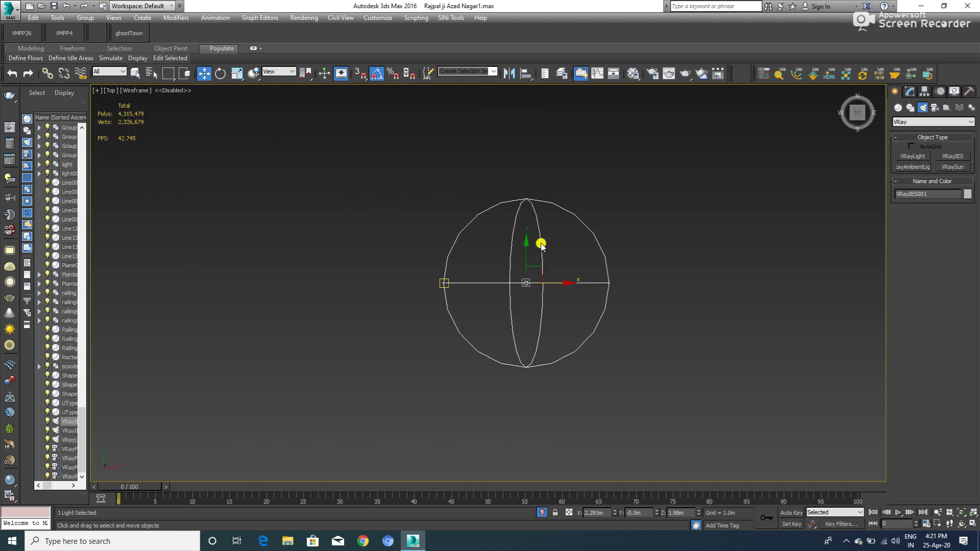
scroll(546, 244, down, 3)
drag(619, 212, 520, 274)
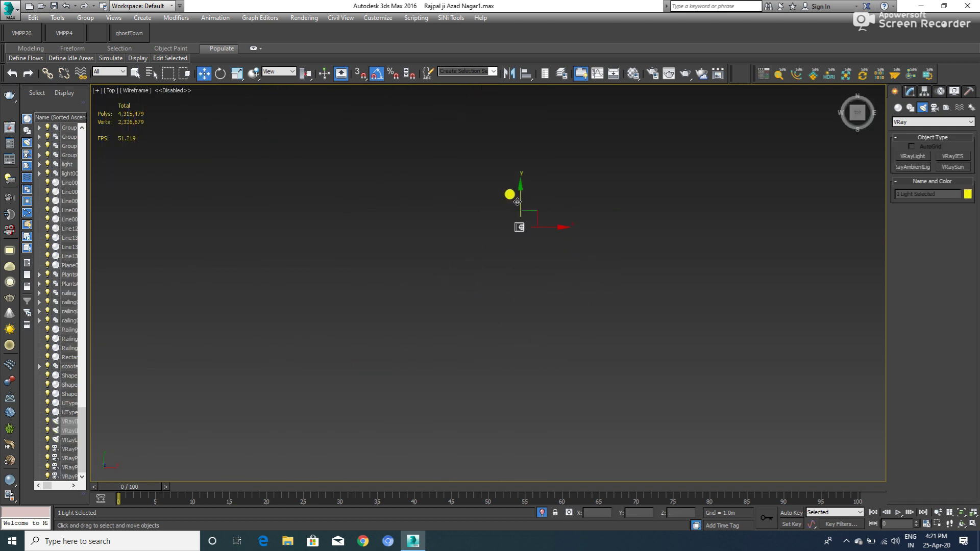
mouse_move(517, 190)
mouse_down()
mouse_move(524, 209)
mouse_move(370, 195)
mouse_up()
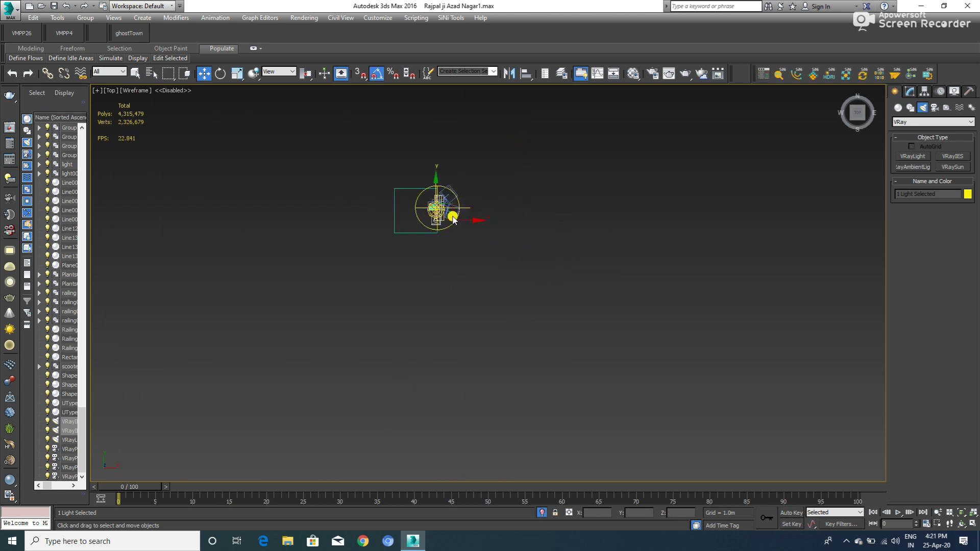
scroll(369, 194, up, 8)
mouse_move(353, 184)
middle_down()
mouse_move(387, 331)
mouse_move(413, 387)
middle_up()
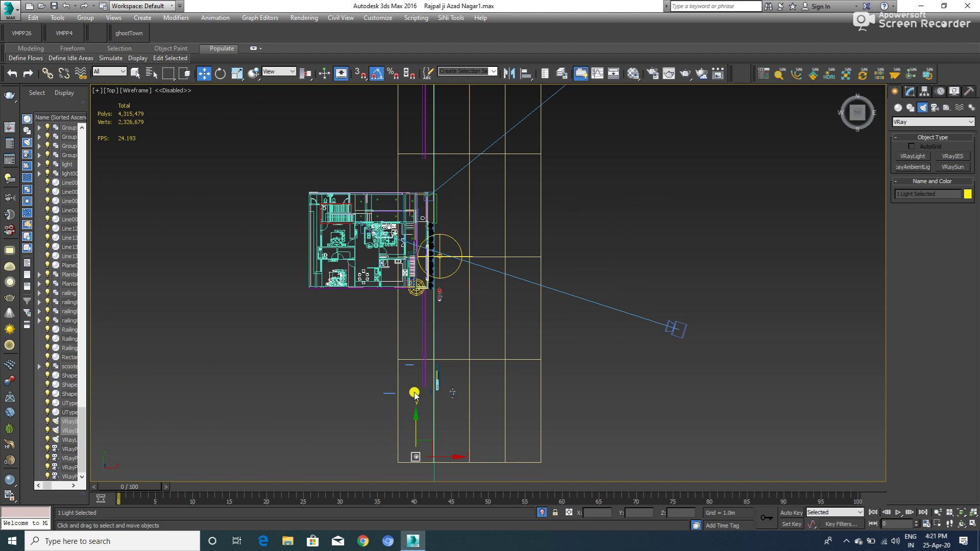
drag(417, 398, 411, 255)
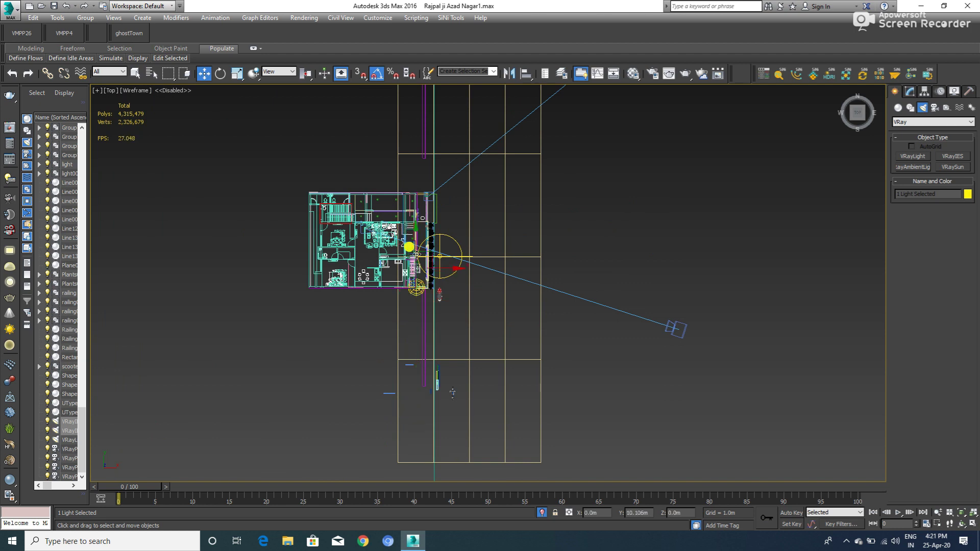
scroll(418, 269, up, 3)
scroll(403, 281, up, 3)
drag(401, 252, 404, 293)
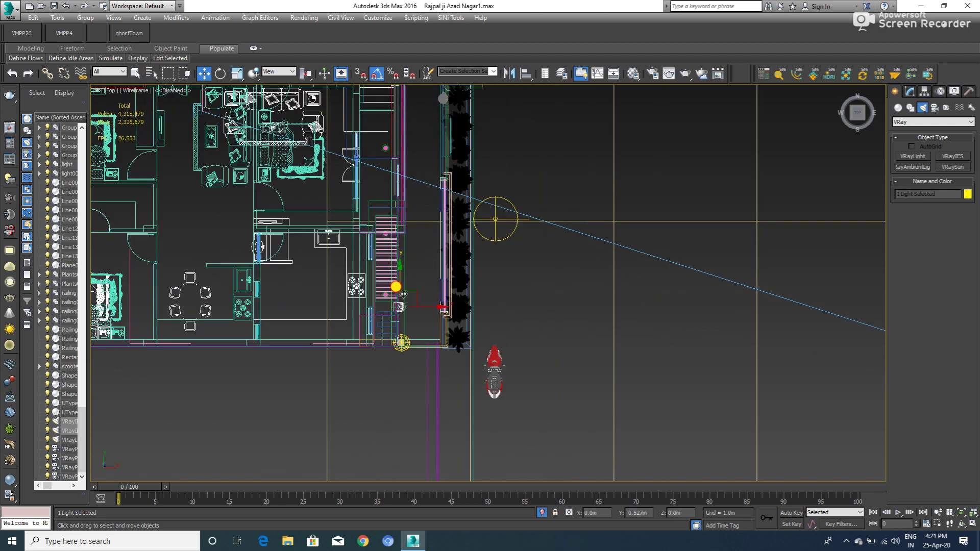
scroll(399, 350, up, 3)
scroll(396, 330, up, 3)
scroll(393, 313, up, 2)
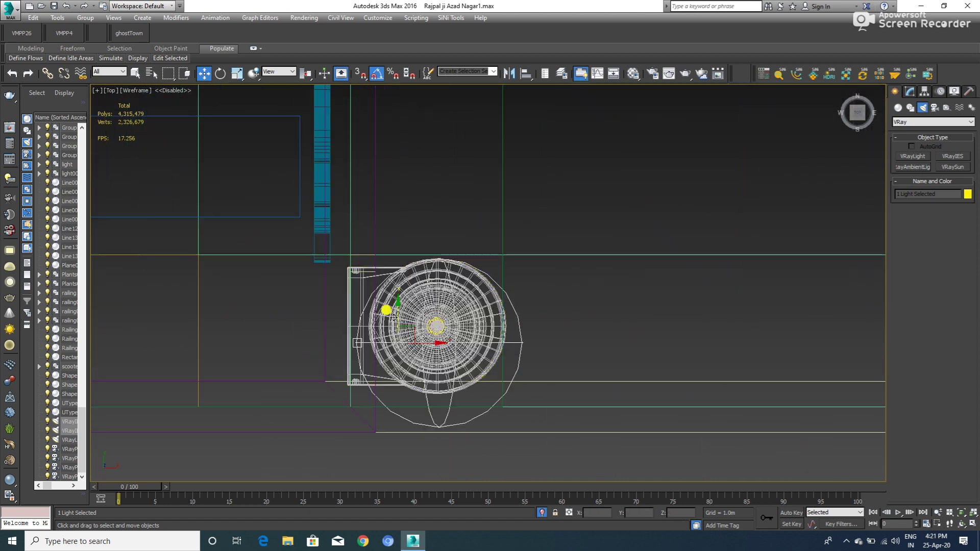
drag(396, 310, 397, 301)
- Orbit to check the IES light beneath the fixture and select it
mouse_move(397, 301)
alt+middle_down()
mouse_move(459, 286)
mouse_move(459, 317)
alt+middle_up()
key(F3)
alt+middle_drag(456, 242, 448, 109)
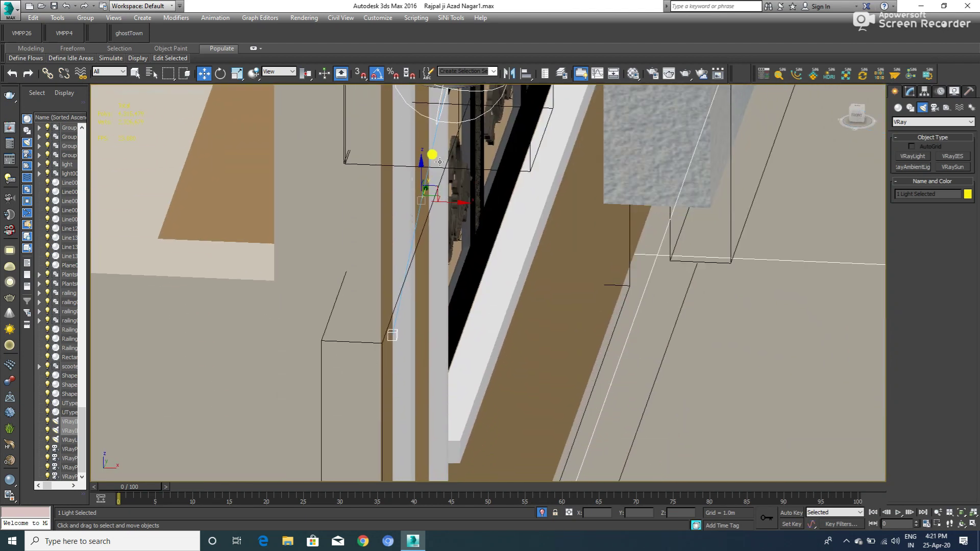
alt+middle_drag(449, 110, 449, 168)
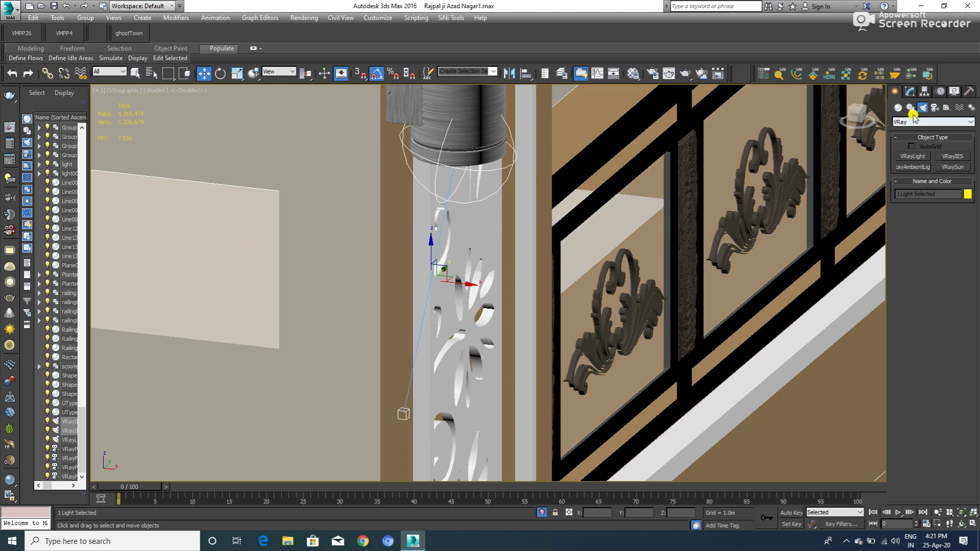
click(440, 166)
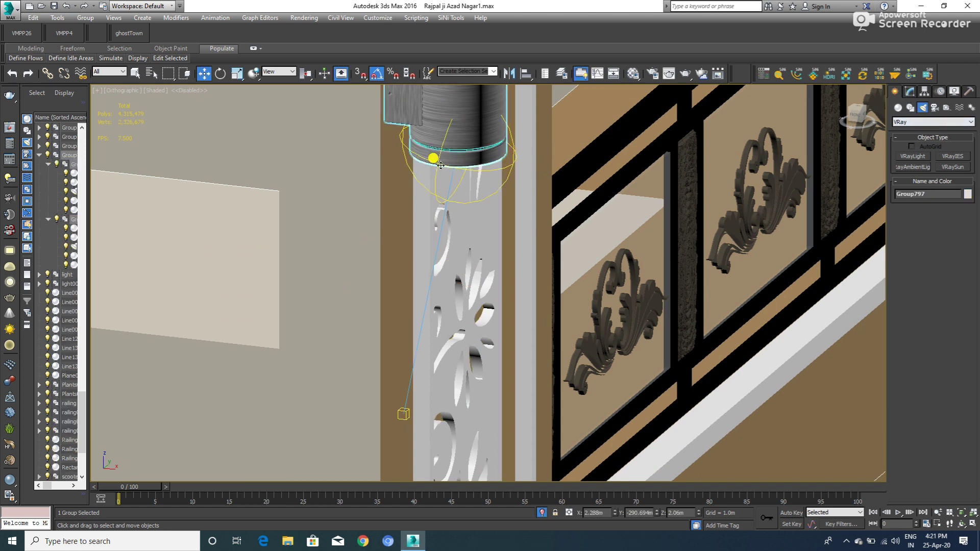
click(446, 166)
click(909, 92)
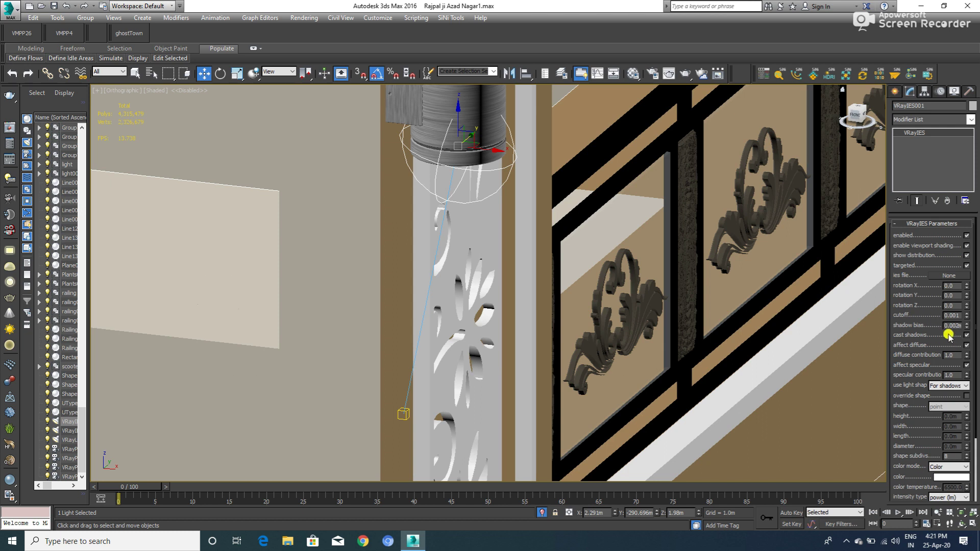
- Load defined-spot.ies from D:\ies\ies-lights-pack into the VRayIES light, listing all file types
click(937, 276)
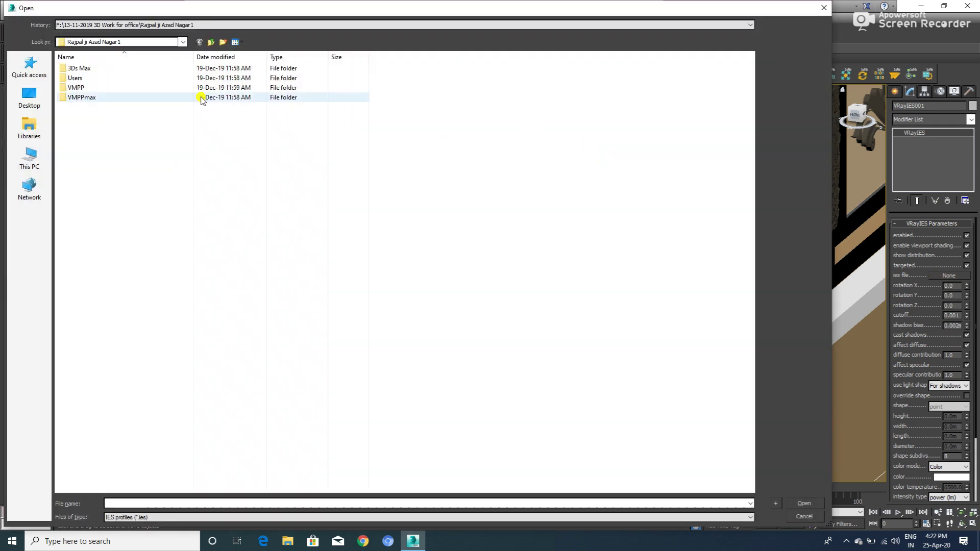
click(30, 159)
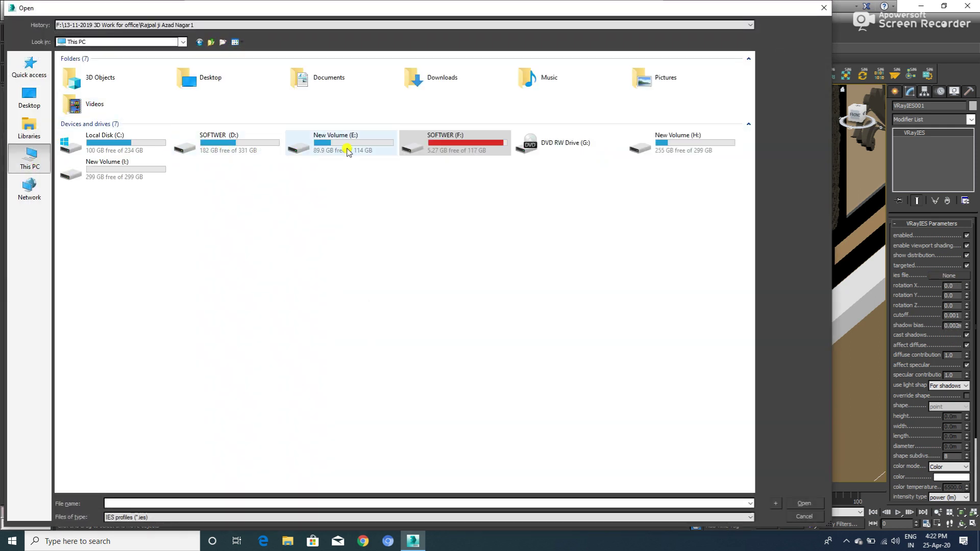
double_click(249, 159)
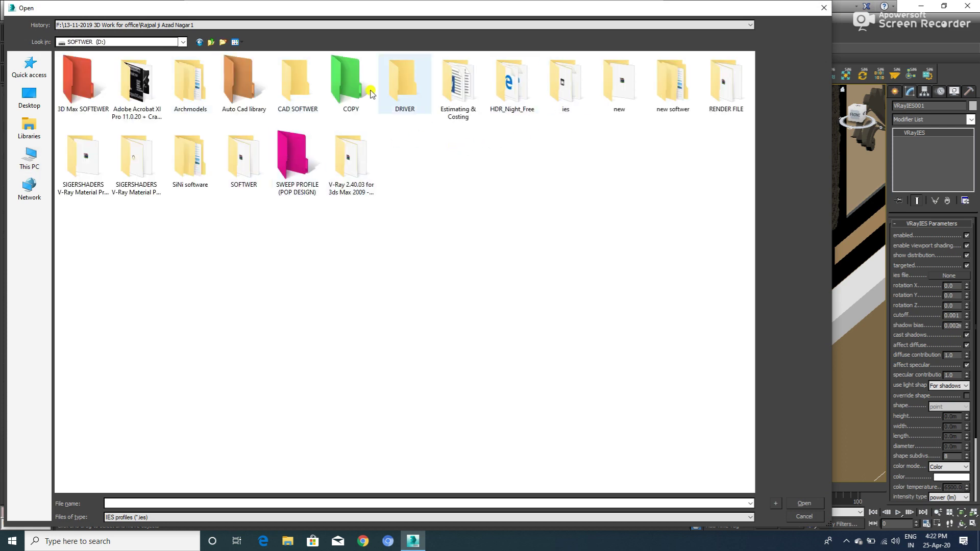
double_click(578, 89)
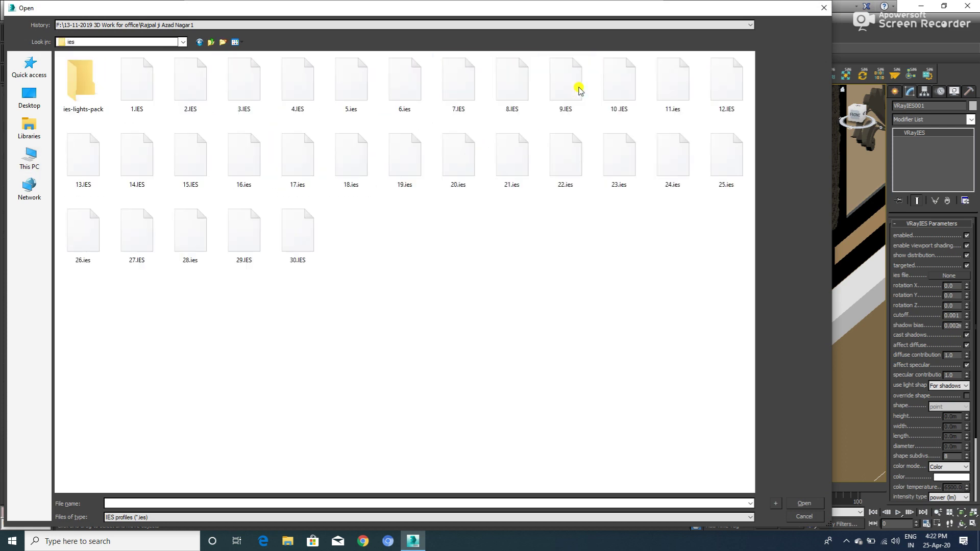
double_click(94, 94)
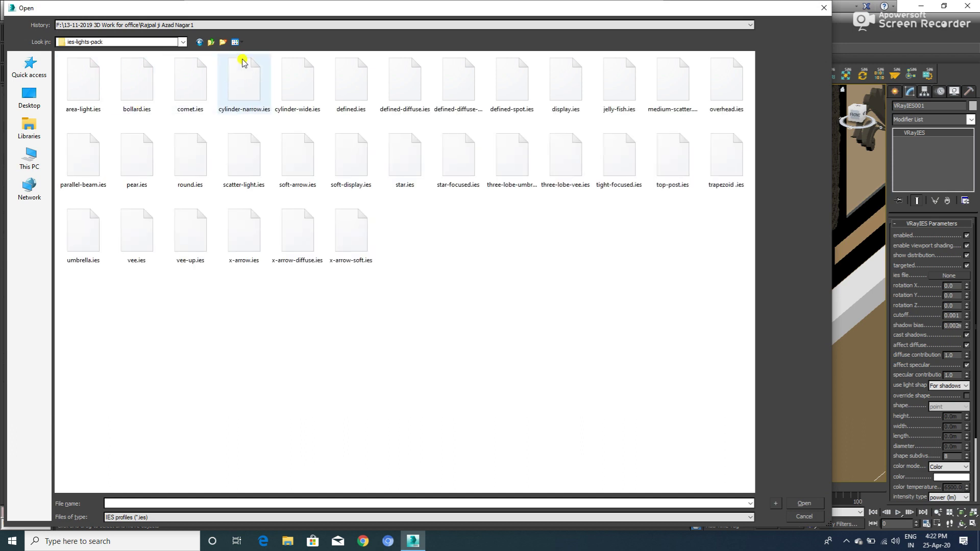
click(156, 517)
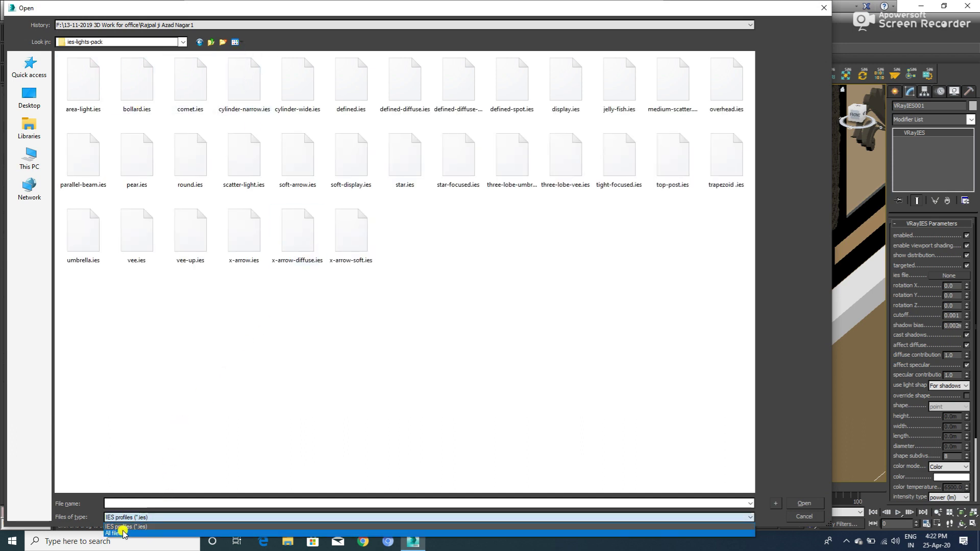
click(123, 533)
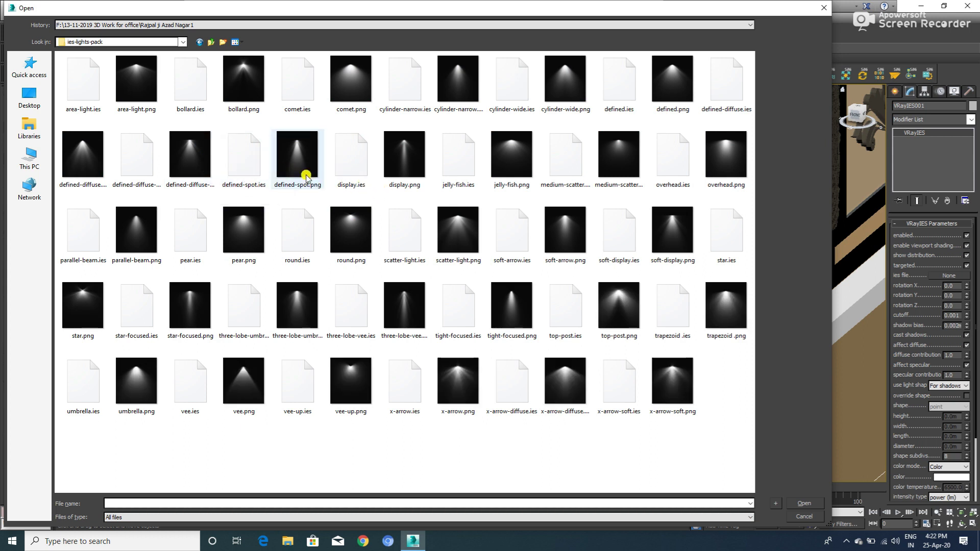
click(237, 173)
click(800, 505)
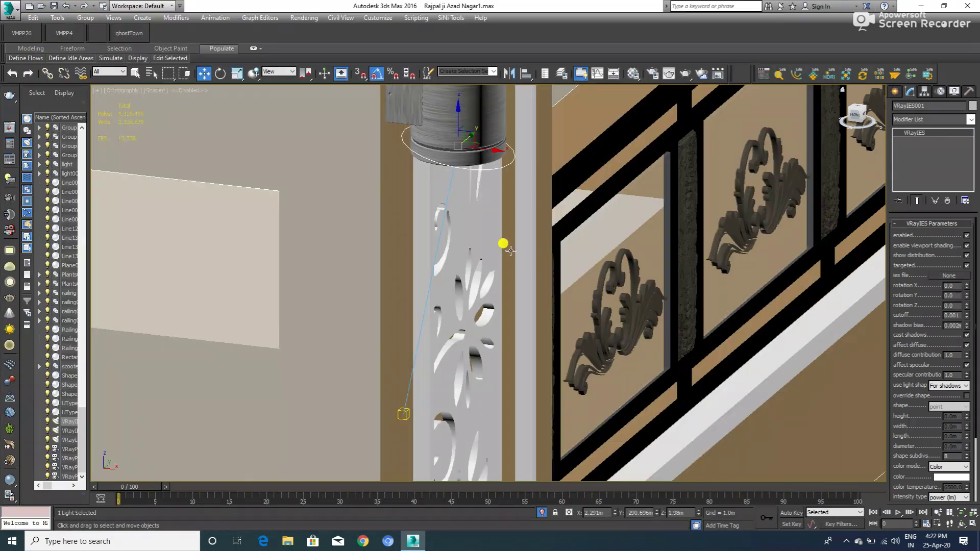
- Lower the IES light slightly under the wall lamp and frame the lamp and railing
scroll(461, 168, down, 3)
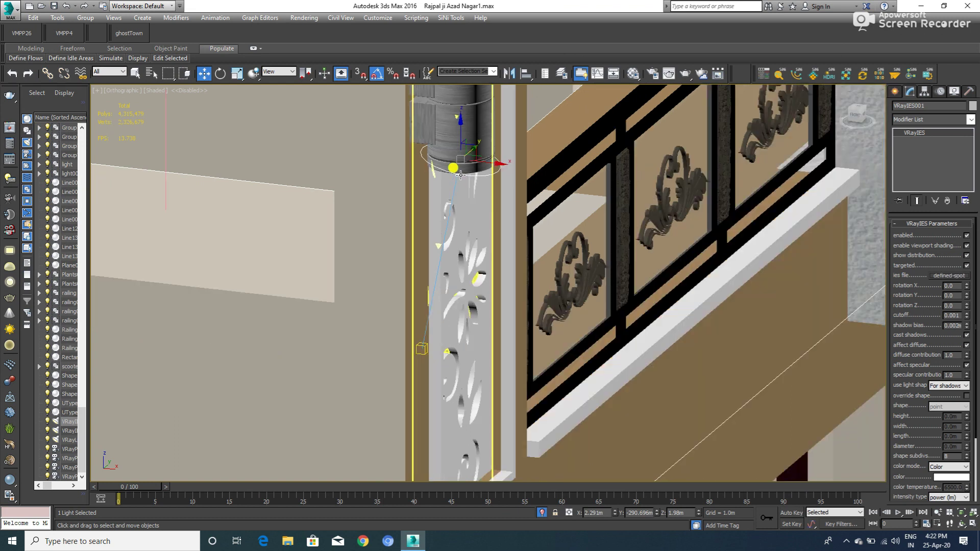
drag(460, 142, 457, 164)
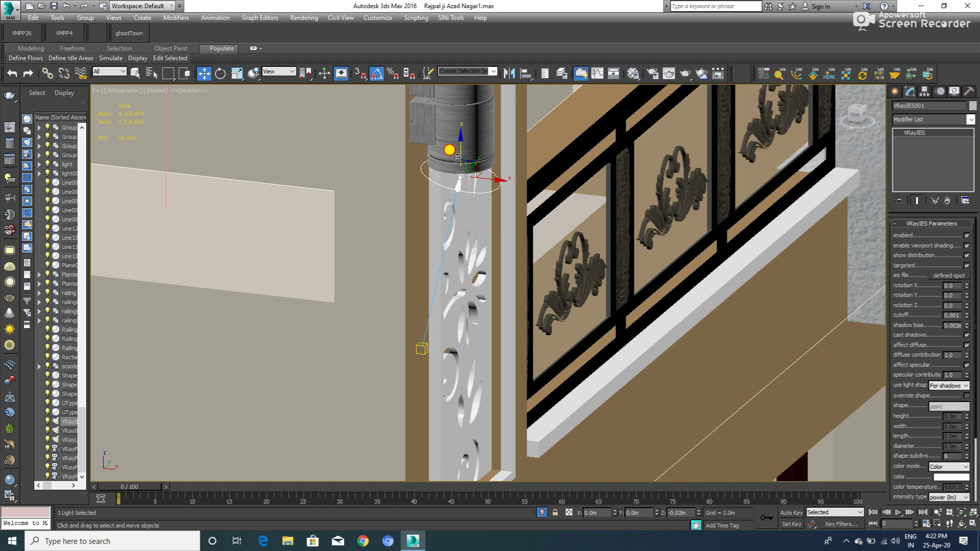
drag(458, 163, 458, 159)
scroll(458, 158, down, 1)
middle_drag(458, 159, 435, 280)
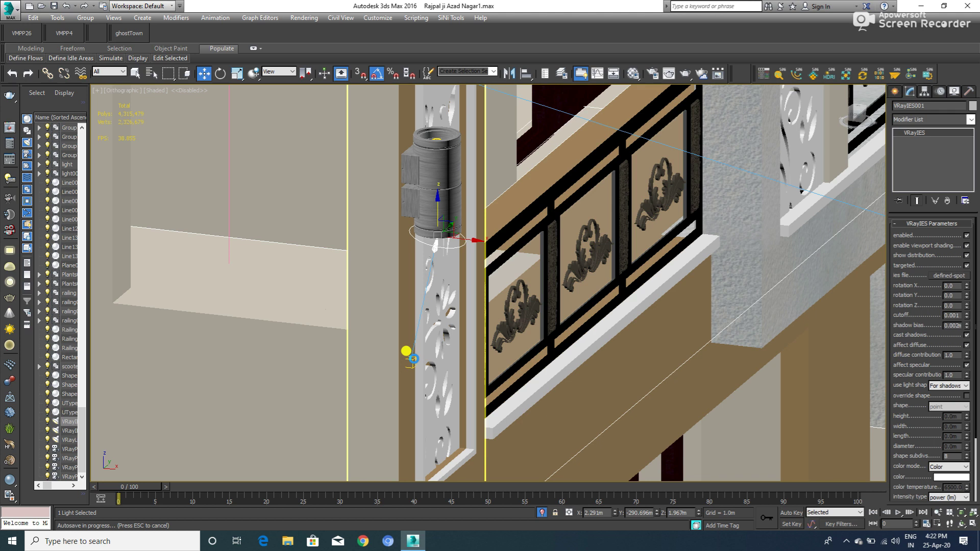
- Select only VRayIES001 under the lamp and bring up the Mirror dialog
click(412, 357)
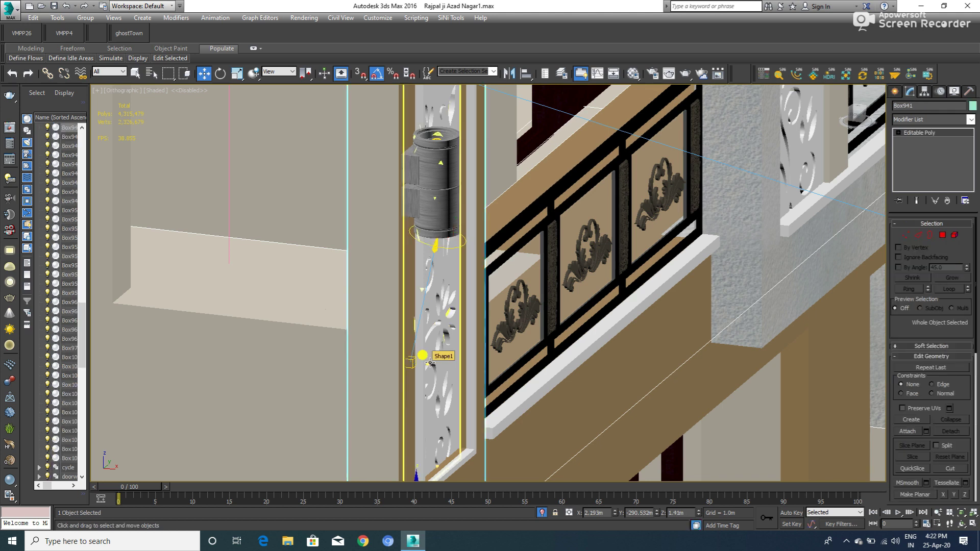
click(437, 244)
ctrl+click(447, 248)
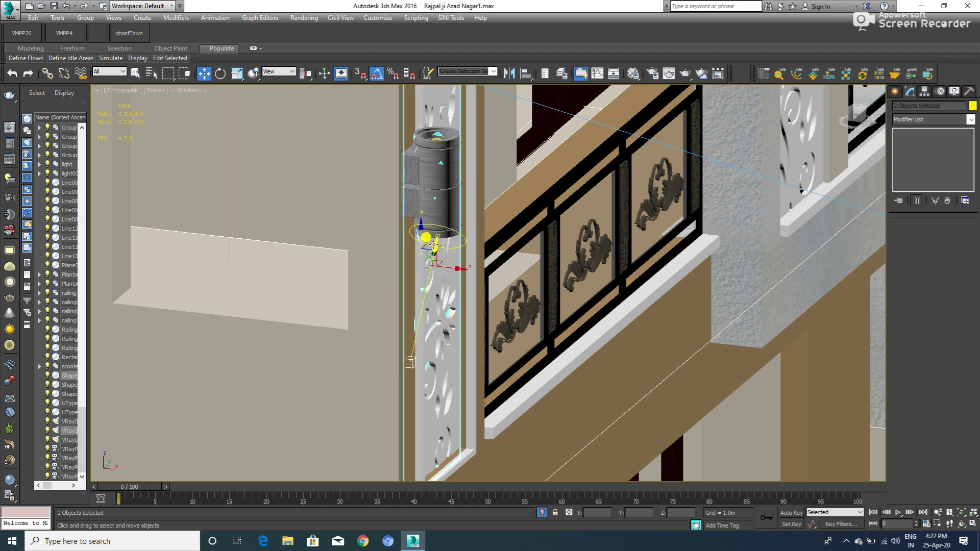
mouse_move(433, 244)
mouse_down()
mouse_move(424, 340)
mouse_move(447, 214)
mouse_up()
click(509, 73)
drag(473, 176, 657, 171)
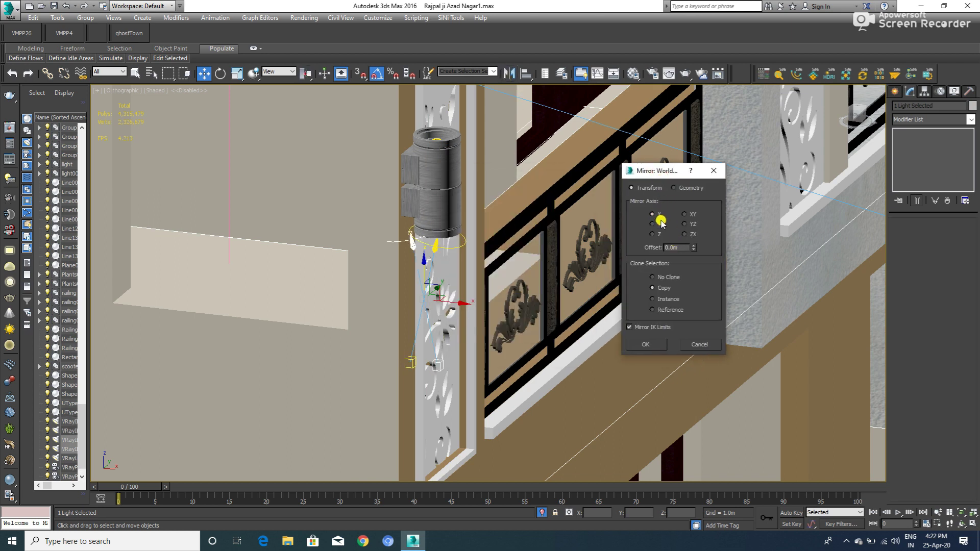
- Mirror VRayIES001 on Z as a copy and raise the copy above the pillar lamp
click(655, 234)
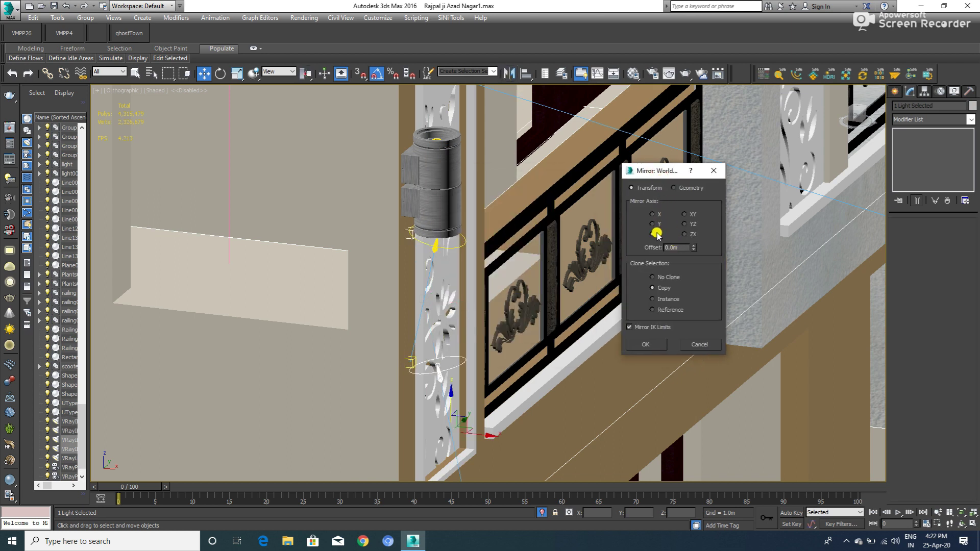
click(657, 345)
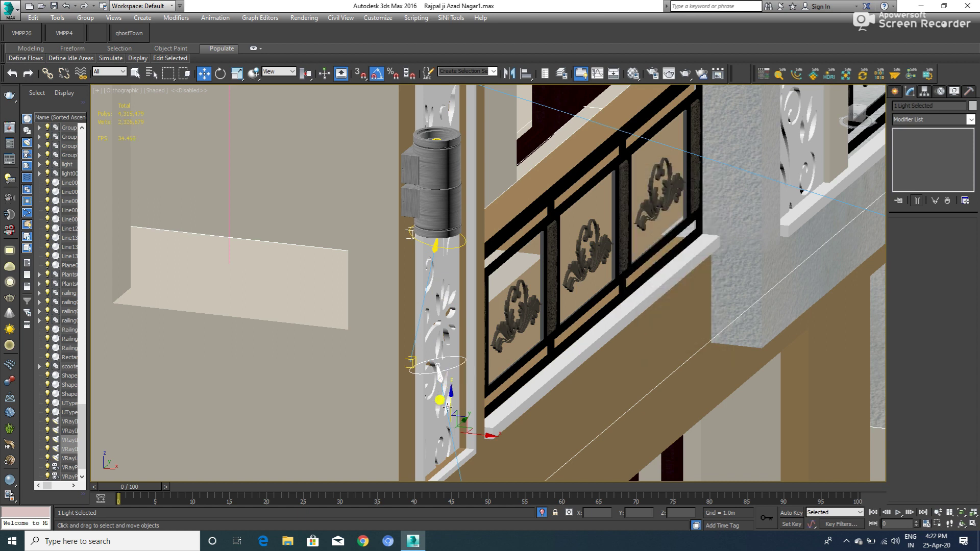
mouse_move(450, 406)
mouse_down()
mouse_move(439, 127)
mouse_move(495, 139)
mouse_move(648, 226)
mouse_up()
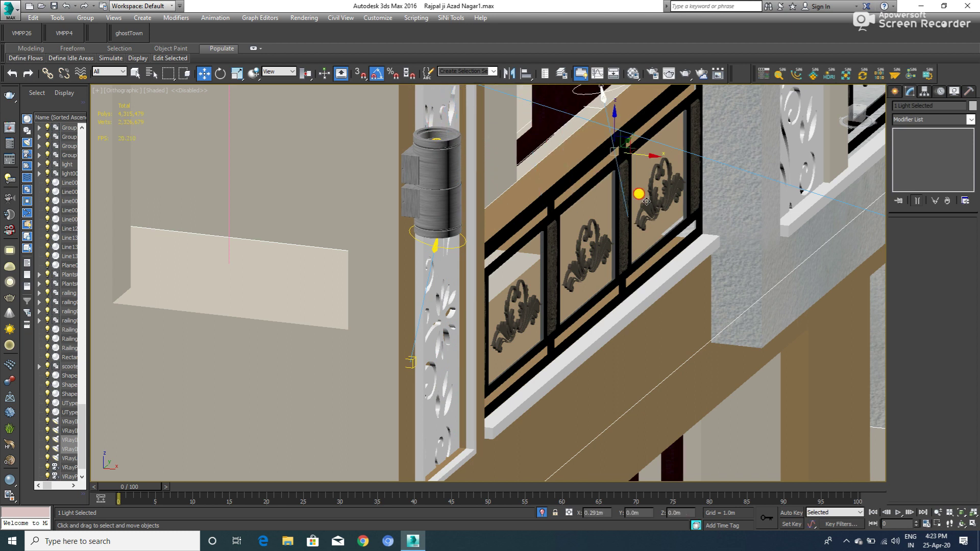
scroll(649, 226, down, 3)
middle_drag(649, 226, 576, 329)
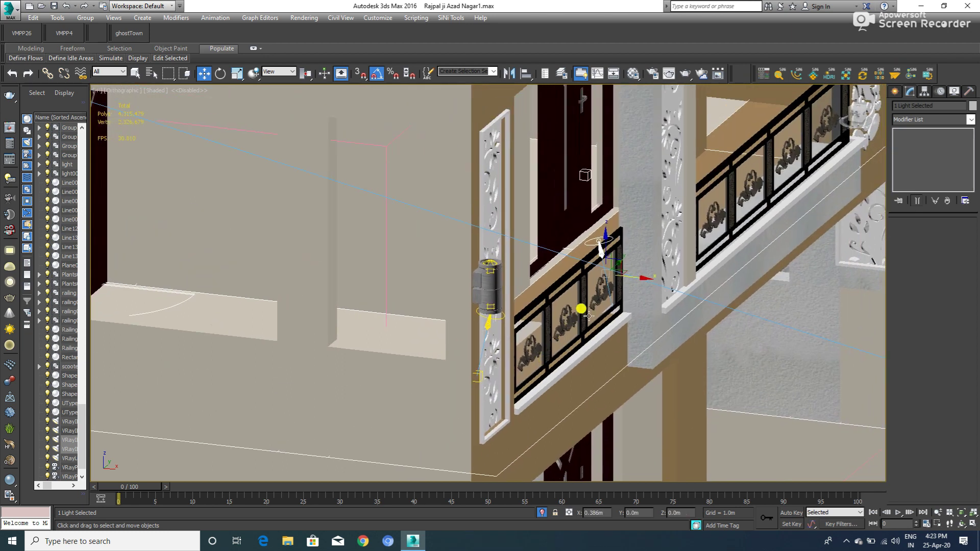
- Isolate the wall lamp group and move its IES light's target down and right
click(494, 283)
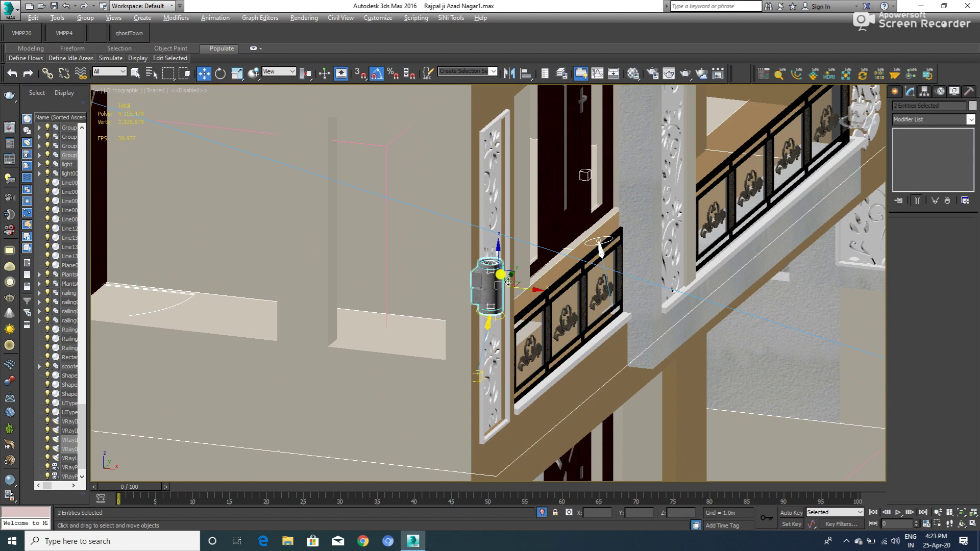
key(alt+q)
click(594, 257)
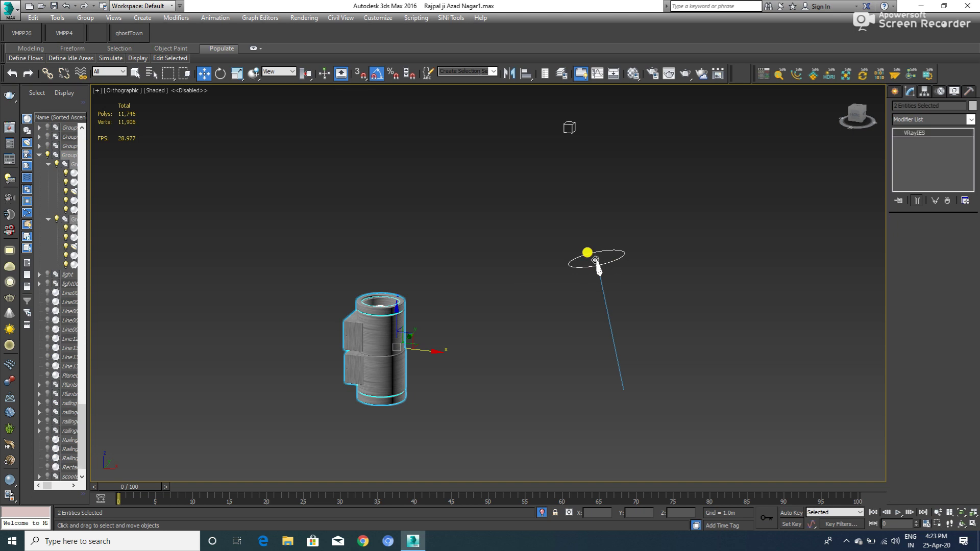
key(f)
key(alt+q)
scroll(594, 259, down, 4)
scroll(546, 225, down, 3)
click(517, 135)
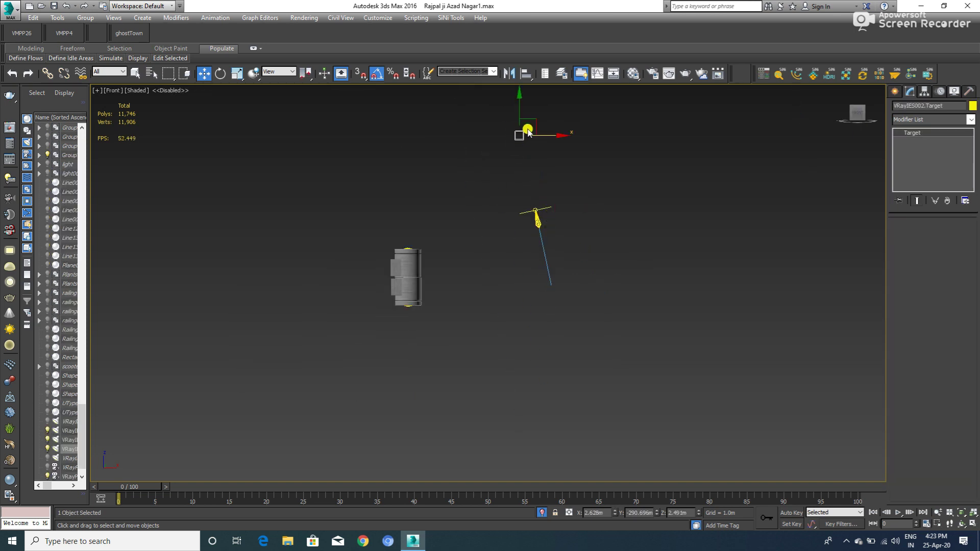
mouse_move(525, 122)
mouse_down()
mouse_move(564, 232)
mouse_move(547, 253)
mouse_move(575, 237)
mouse_move(535, 219)
mouse_move(515, 179)
mouse_move(535, 183)
mouse_up()
- Create a new targeted VRayIES light in Front view aimed at the wall lamp
click(532, 215)
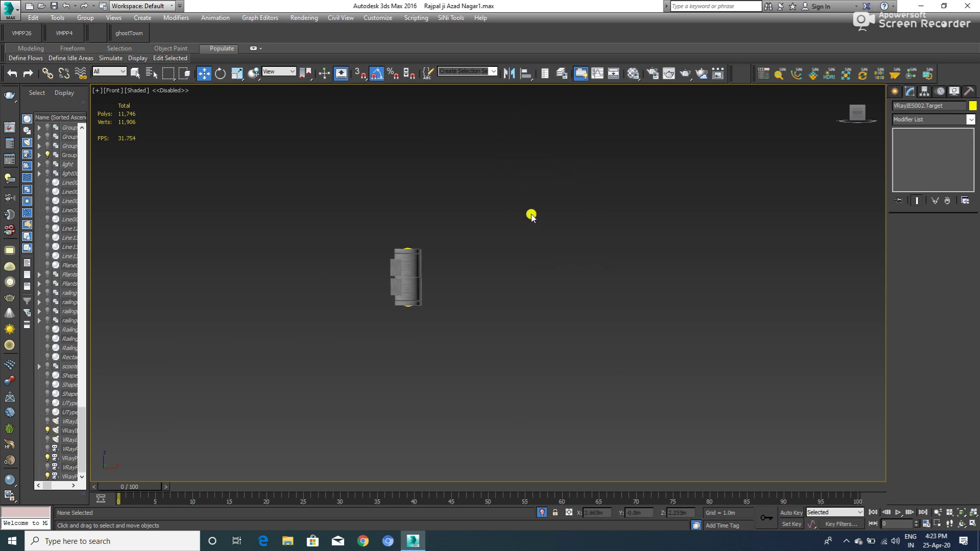
click(399, 255)
click(895, 91)
click(922, 107)
click(952, 157)
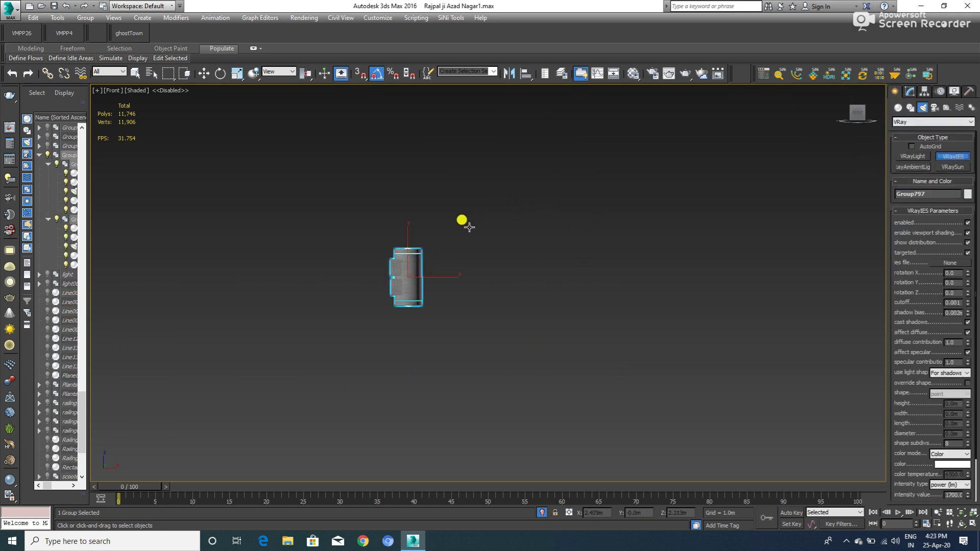
scroll(443, 267, up, 2)
scroll(418, 283, up, 1)
drag(415, 276, 345, 142)
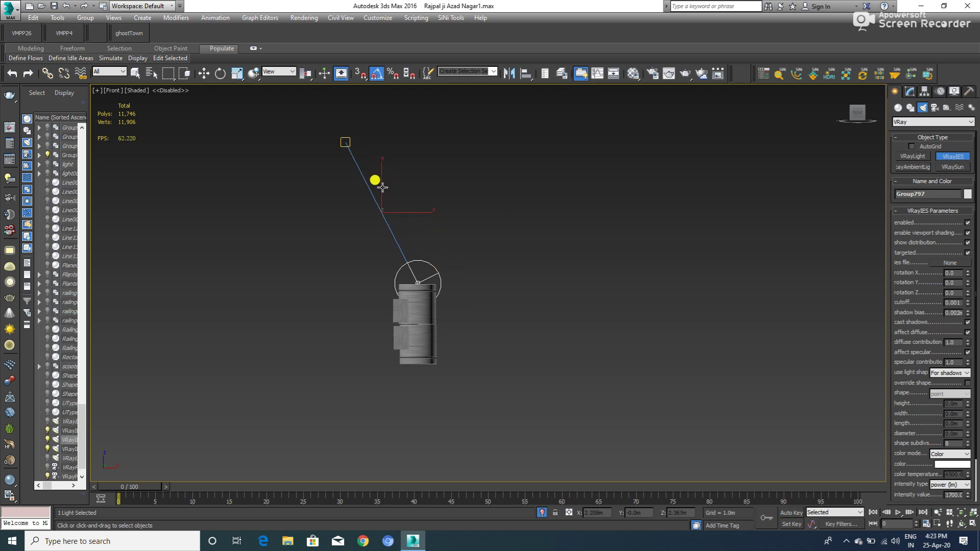
- Align the new IES light and target over the lamp in Top wireframe view
key(t)
key(z)
key(w)
click(464, 262)
scroll(463, 255, down, 5)
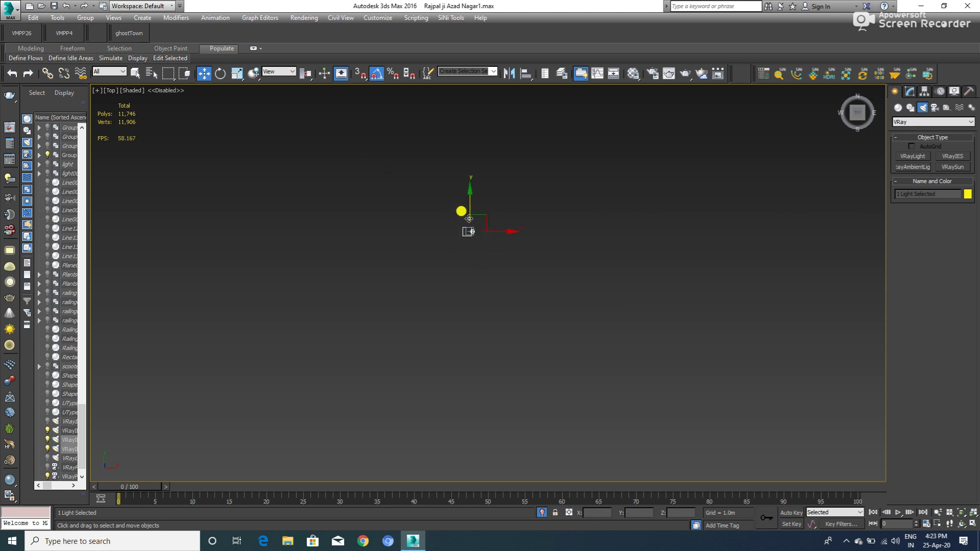
drag(468, 213, 474, 213)
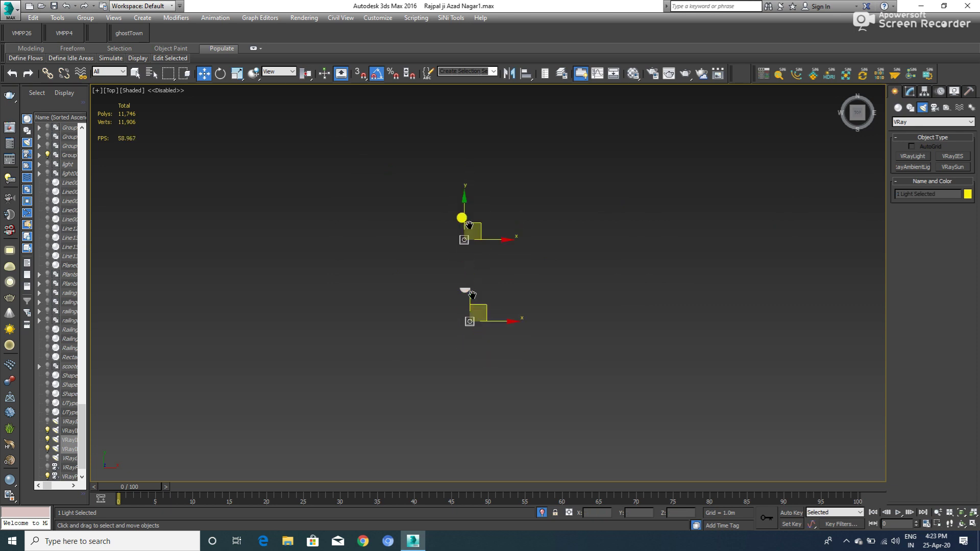
key(ctrl+z)
key(F3)
mouse_move(475, 228)
mouse_down()
mouse_move(500, 221)
mouse_move(481, 306)
mouse_move(470, 226)
mouse_up()
- Unhide all scene objects and move the new IES light down onto the lamp
right_click(488, 271)
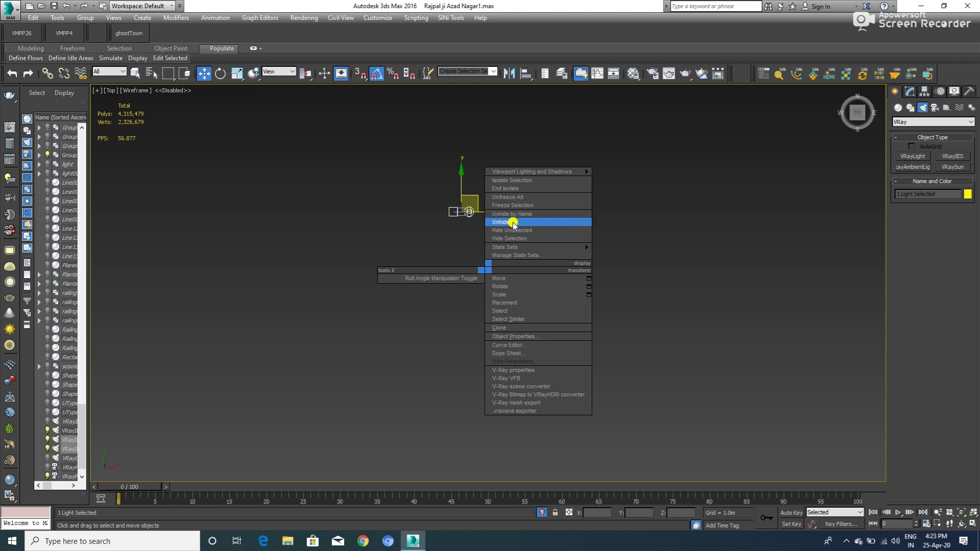
click(501, 222)
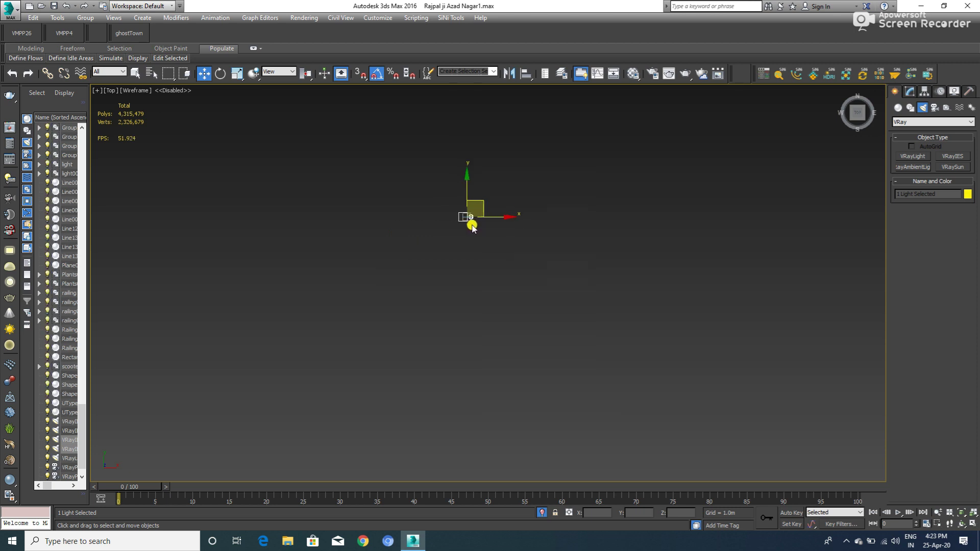
drag(487, 256, 500, 286)
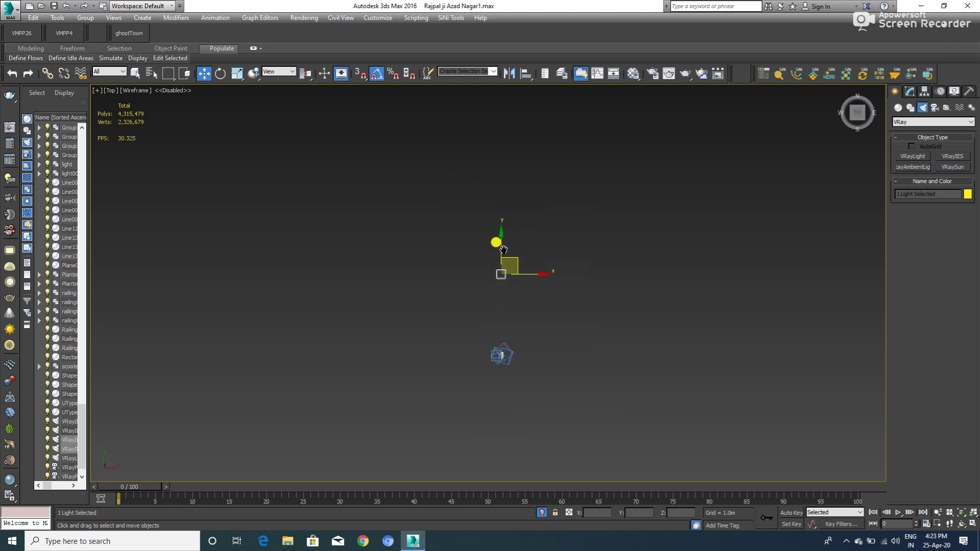
scroll(497, 306, down, 2)
scroll(496, 286, down, 3)
scroll(489, 219, down, 4)
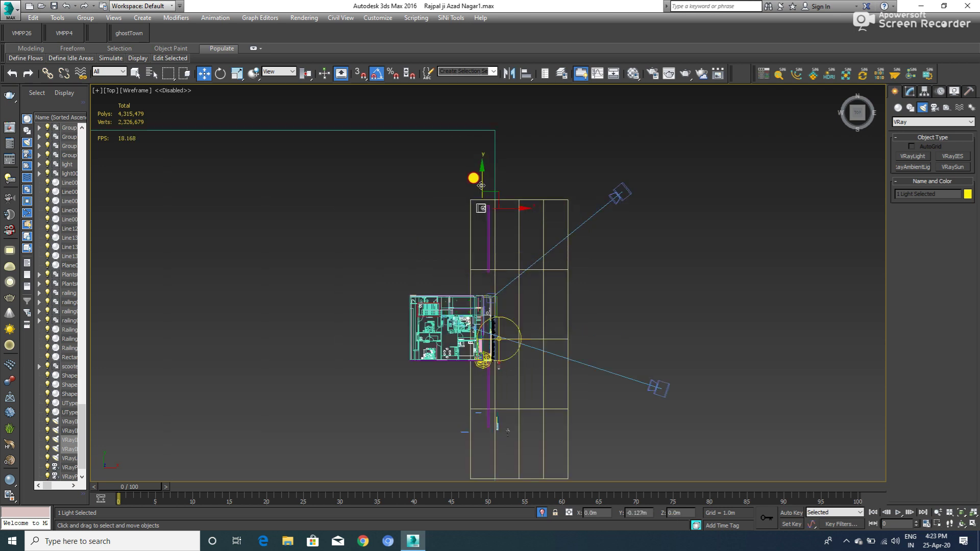
scroll(479, 358, up, 2)
scroll(485, 352, up, 3)
scroll(490, 326, up, 3)
drag(491, 296, 490, 326)
- Fine-tune VRayIES002 in an angled shaded view so it sits beside the wall lamp
scroll(490, 328, up, 1)
scroll(485, 328, up, 3)
scroll(483, 329, up, 1)
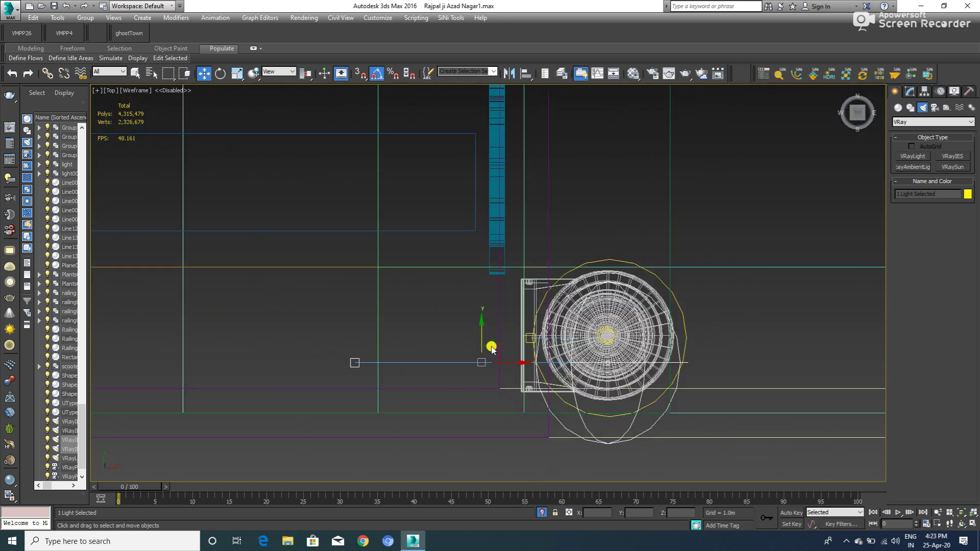
drag(482, 328, 484, 311)
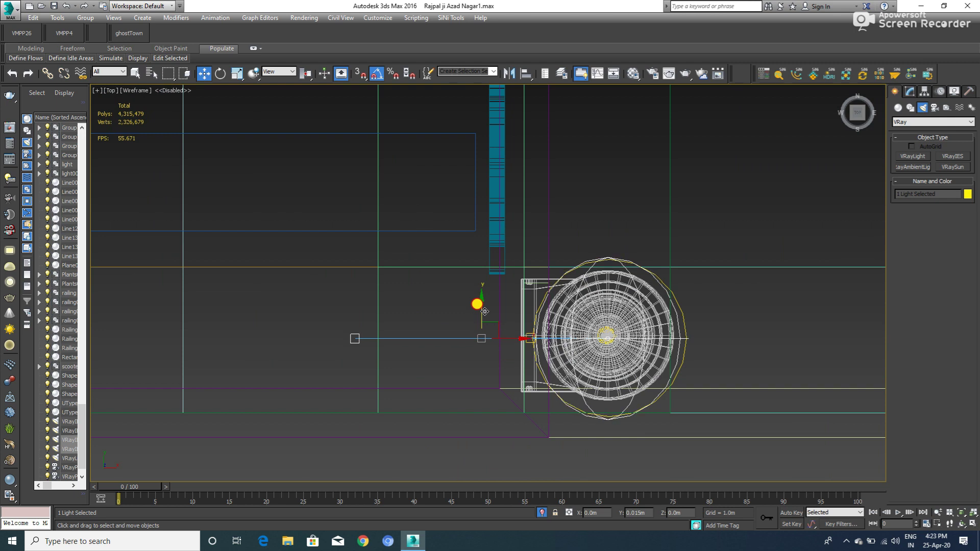
alt+middle_drag(526, 336, 491, 270)
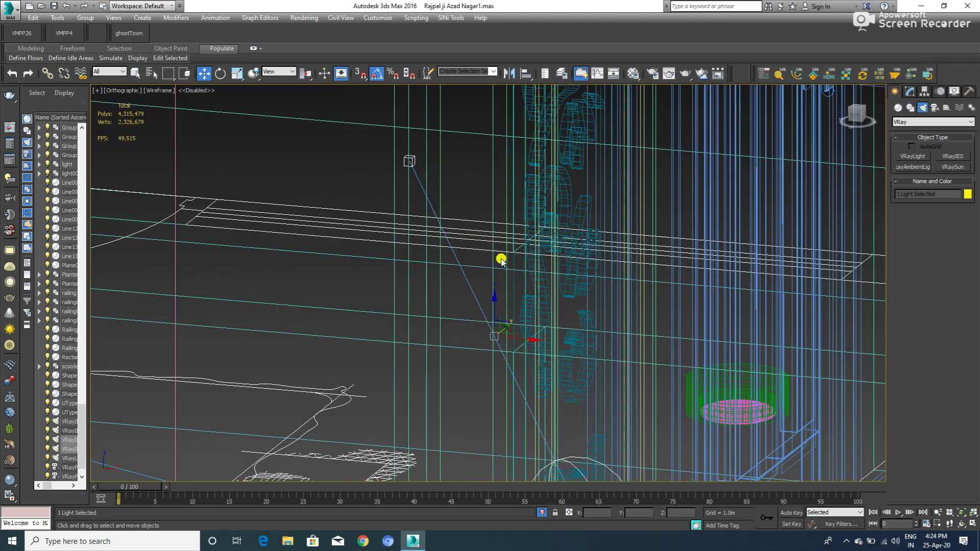
click(411, 160)
key(F3)
mouse_move(415, 164)
mouse_down()
mouse_move(490, 188)
mouse_move(534, 185)
mouse_up()
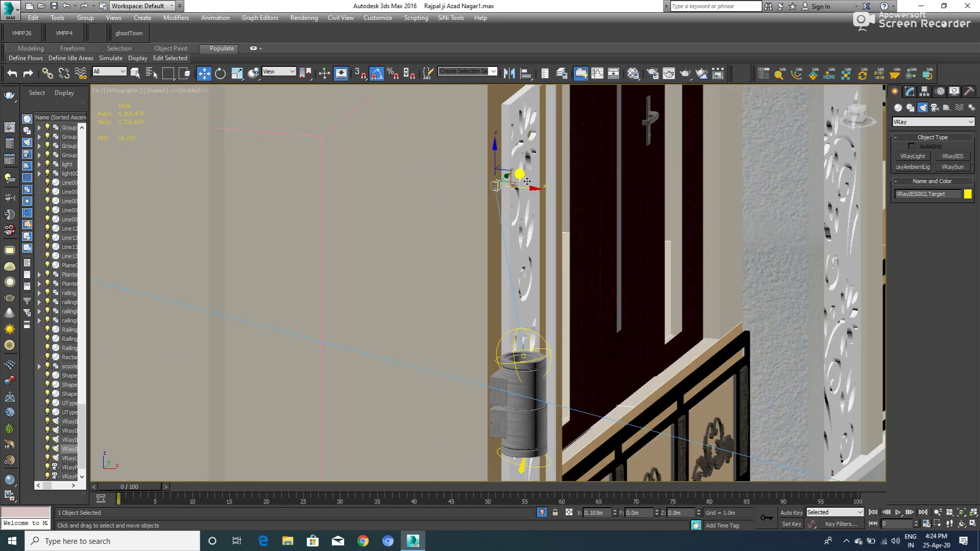
scroll(527, 181, down, 2)
scroll(511, 204, down, 2)
scroll(498, 243, up, 3)
scroll(498, 244, up, 2)
- Load defined-spot.ies, with Files of type set to All, as VRayIES002's profile
click(497, 244)
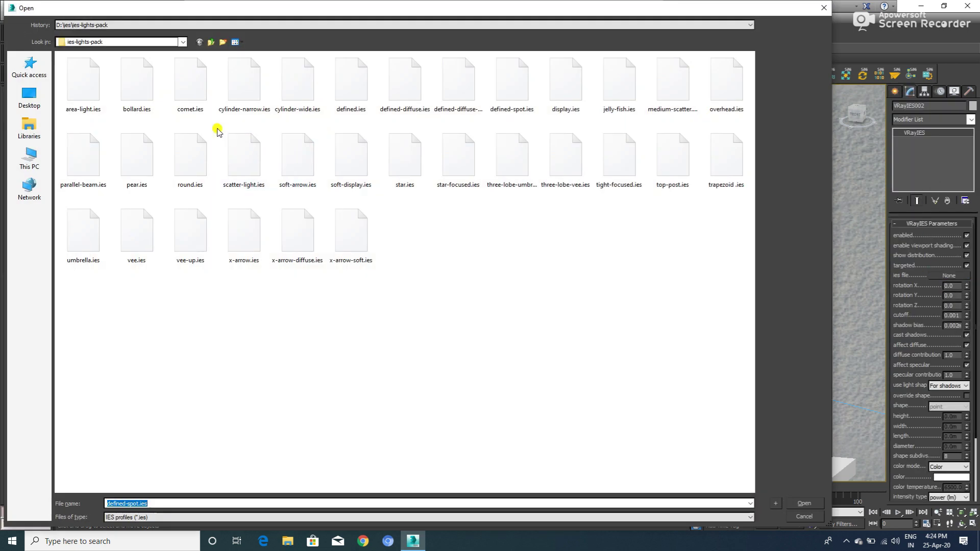
click(153, 517)
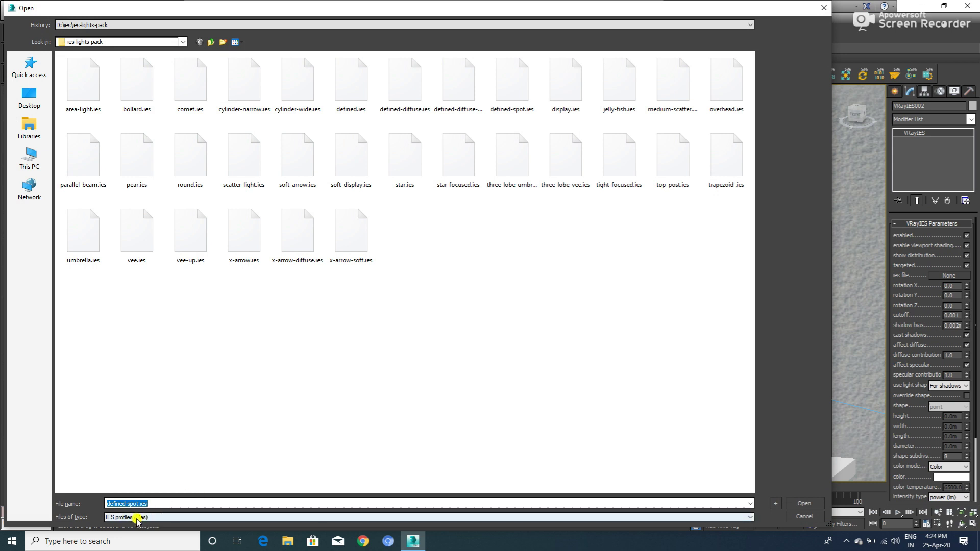
click(115, 533)
click(250, 158)
click(798, 501)
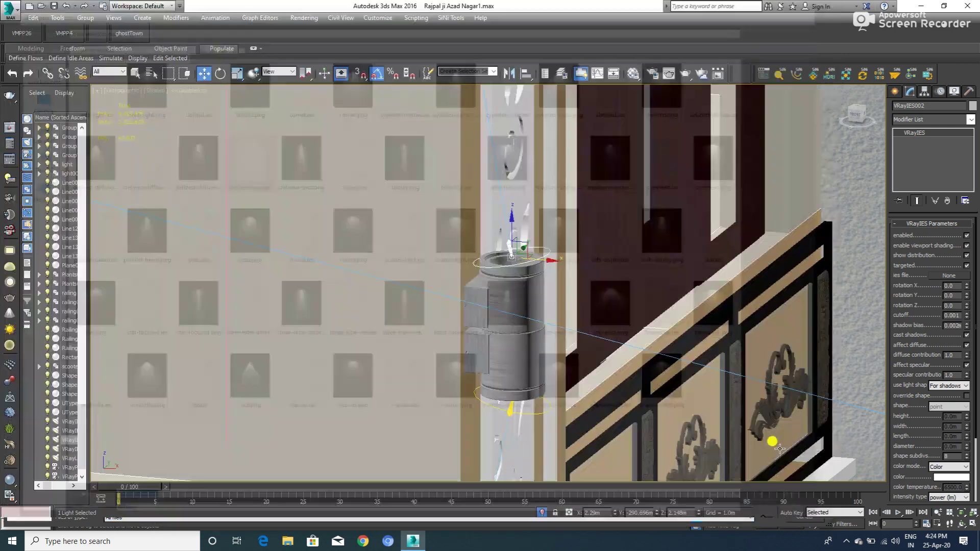
scroll(550, 308, down, 3)
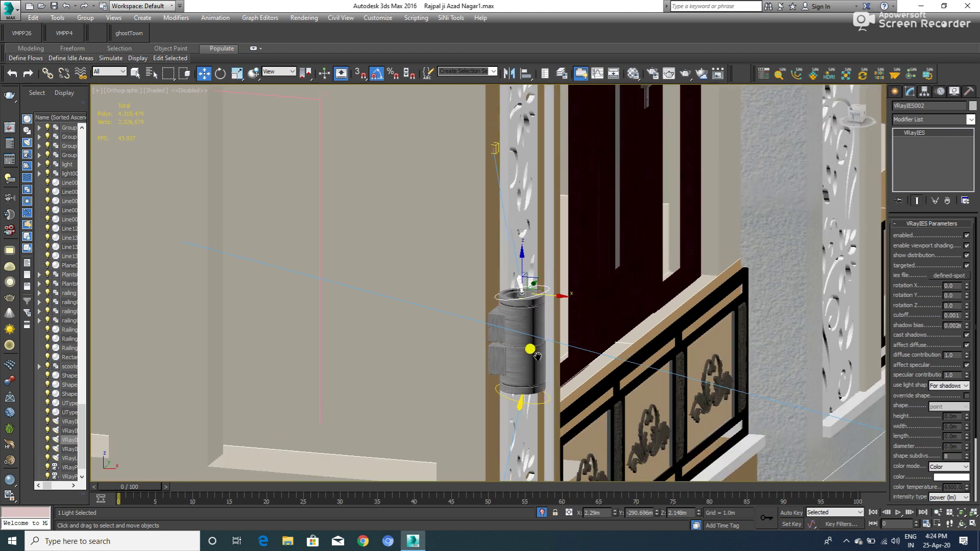
- Select the wall lamp with its second IES light and isolate them
scroll(549, 327, down, 1)
scroll(546, 359, down, 2)
scroll(541, 357, up, 2)
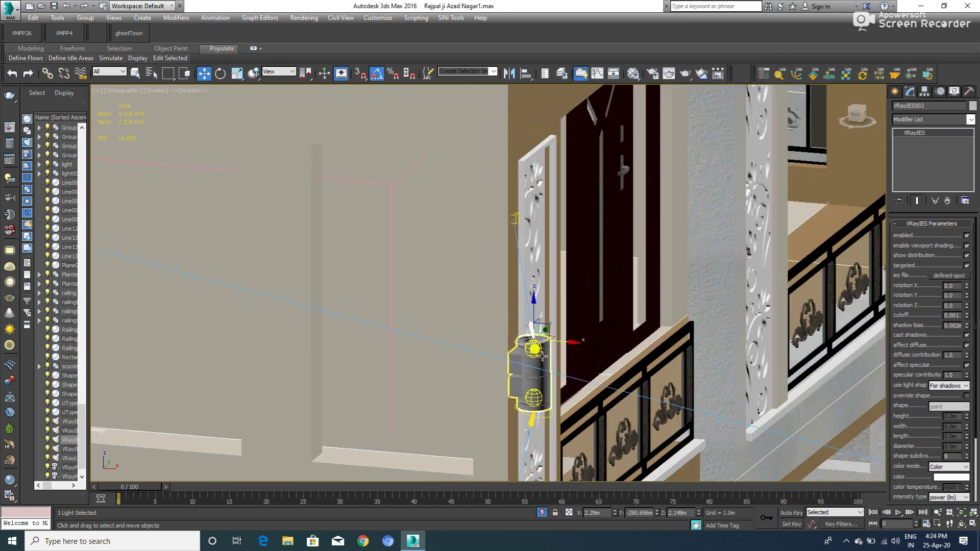
click(535, 334)
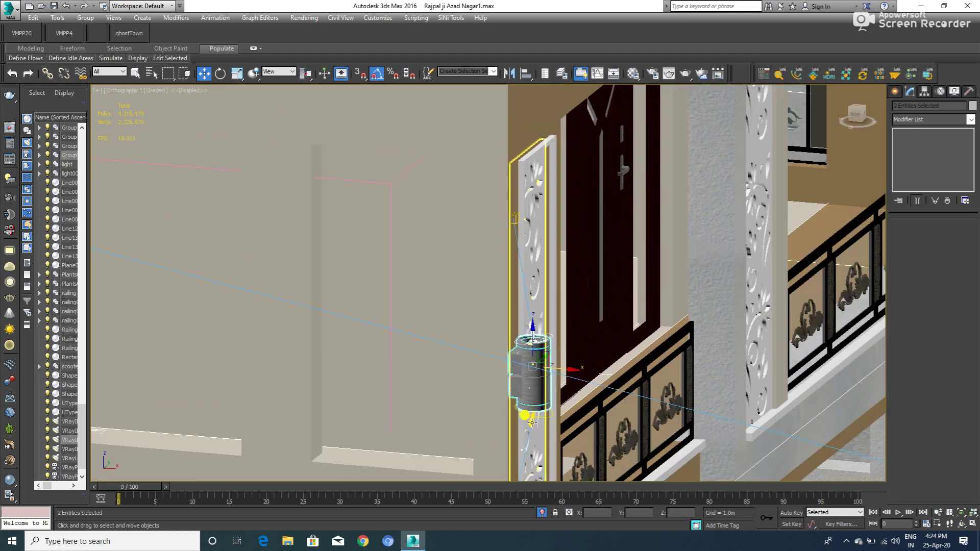
ctrl+click(521, 295)
key(alt+q)
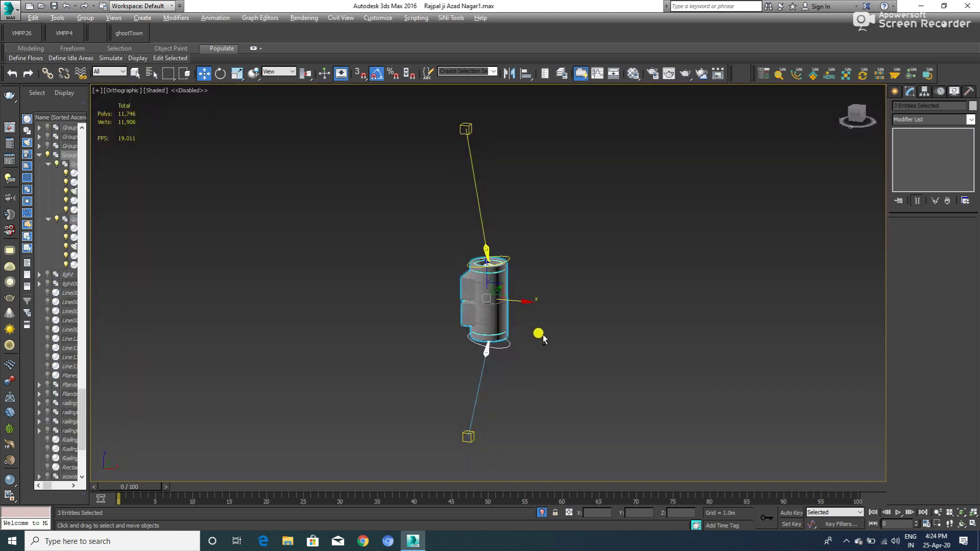
- Group the lamp and lights as Group798 and end isolation
click(85, 17)
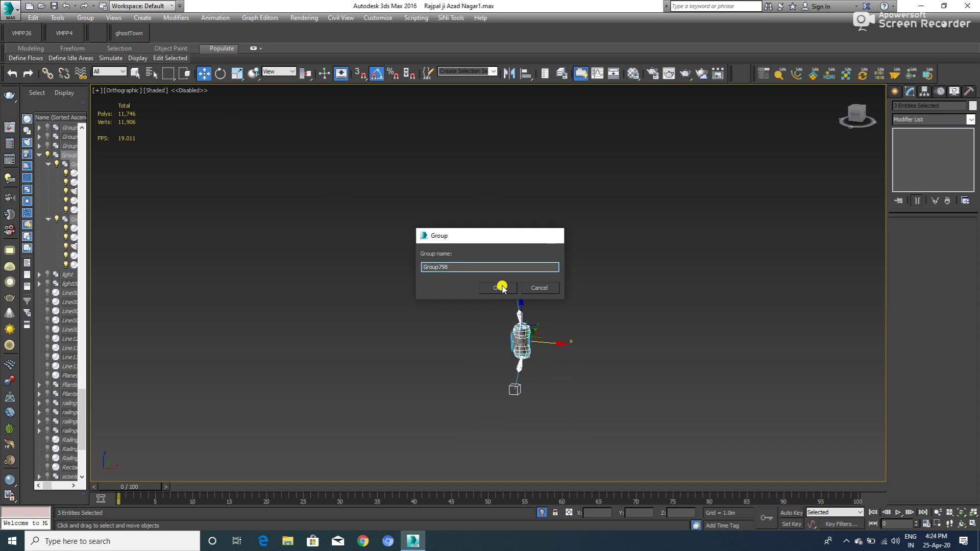
click(501, 289)
right_click(561, 286)
click(579, 280)
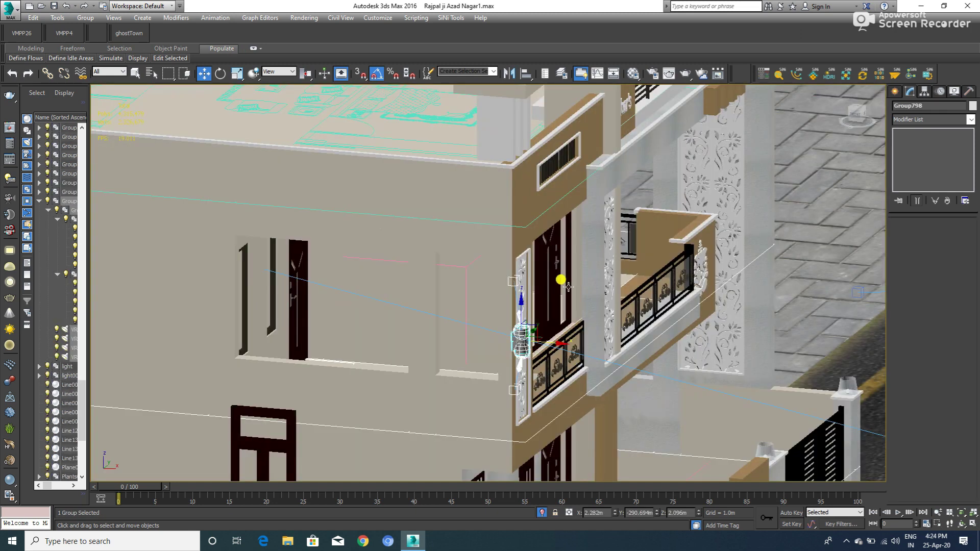
- Instance the lamp group as Group802 onto the right balcony pillar and seat it
key(F3)
key(F3)
scroll(533, 316, up, 3)
scroll(531, 326, up, 3)
scroll(528, 334, up, 3)
scroll(527, 339, down, 2)
middle_drag(526, 339, 394, 310)
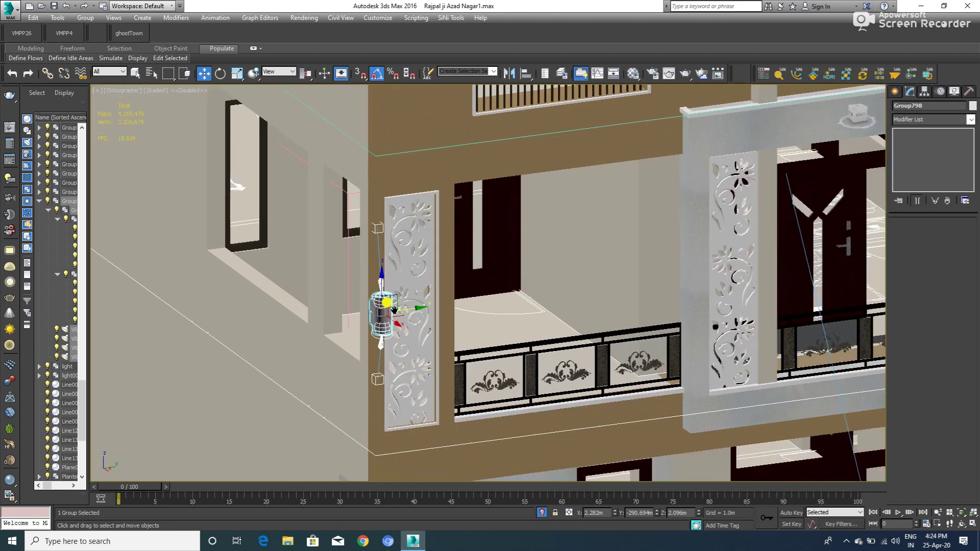
shift+drag(410, 312, 725, 278)
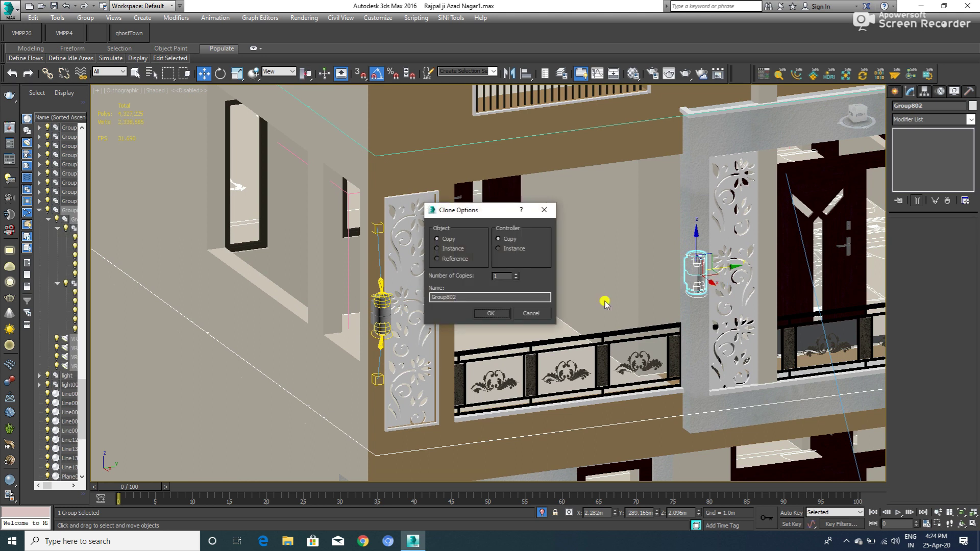
click(485, 313)
scroll(656, 288, up, 5)
alt+middle_drag(682, 258, 699, 266)
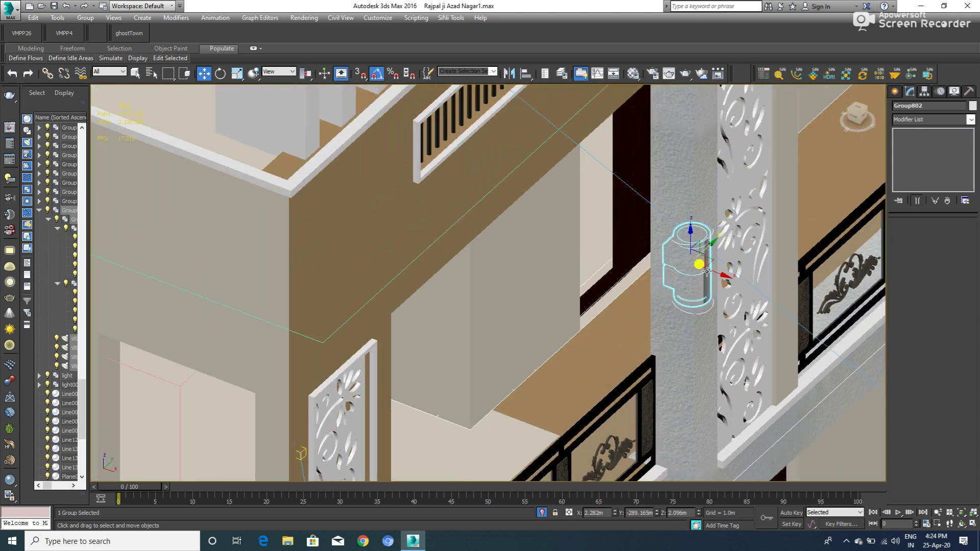
drag(707, 271, 740, 282)
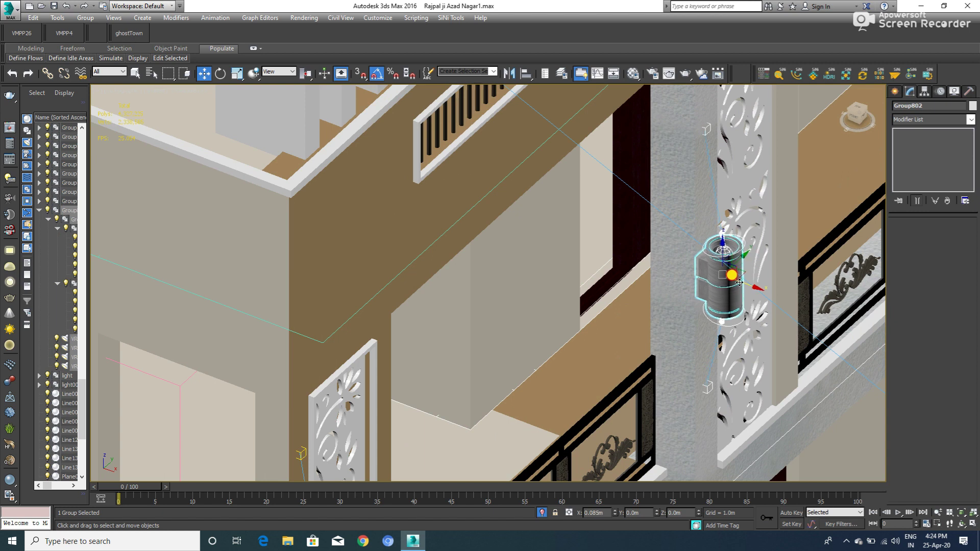
- Instance another lamp copy across the facade onto the tall right-hand pillar
scroll(732, 282, up, 3)
scroll(627, 273, down, 5)
scroll(662, 280, down, 3)
scroll(606, 279, up, 2)
scroll(606, 279, down, 3)
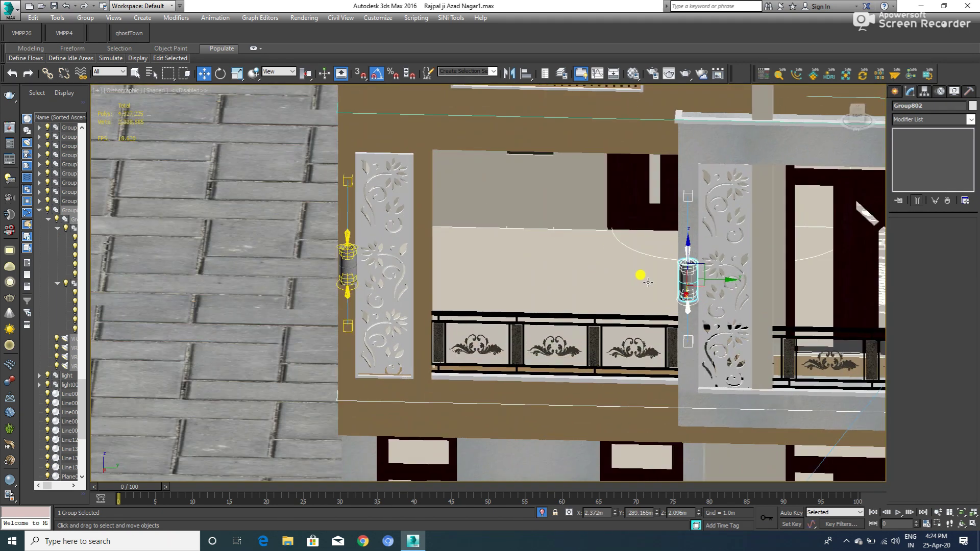
scroll(641, 275, down, 3)
middle_drag(574, 267, 434, 256)
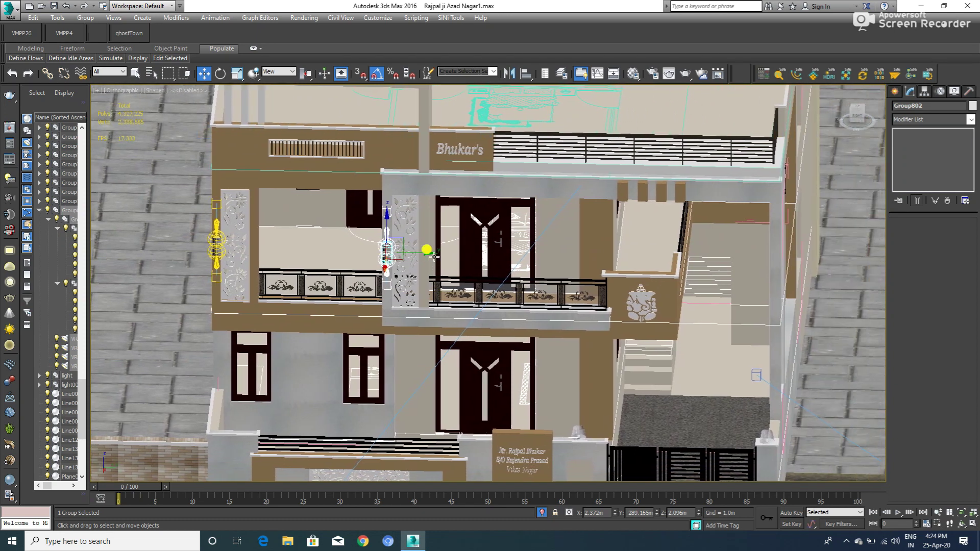
shift+drag(425, 254, 805, 258)
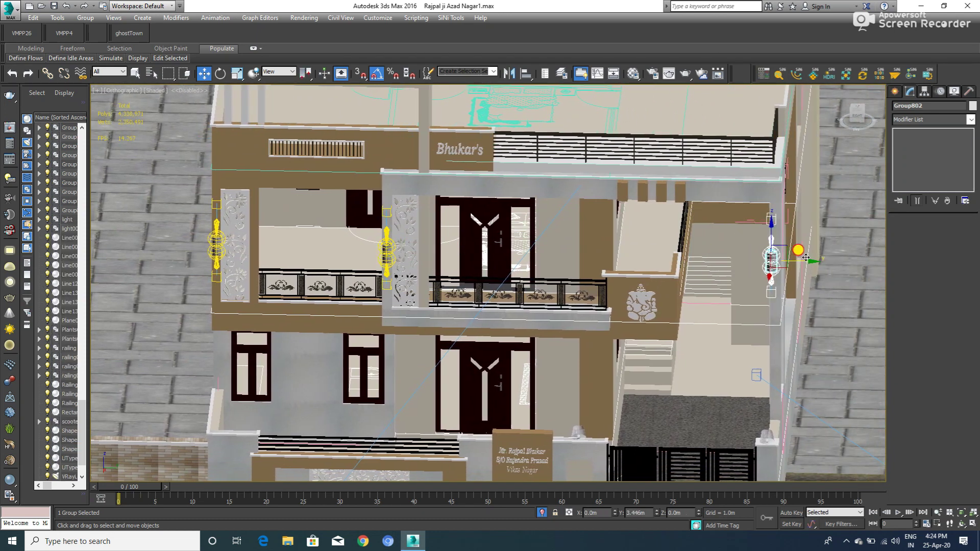
click(503, 313)
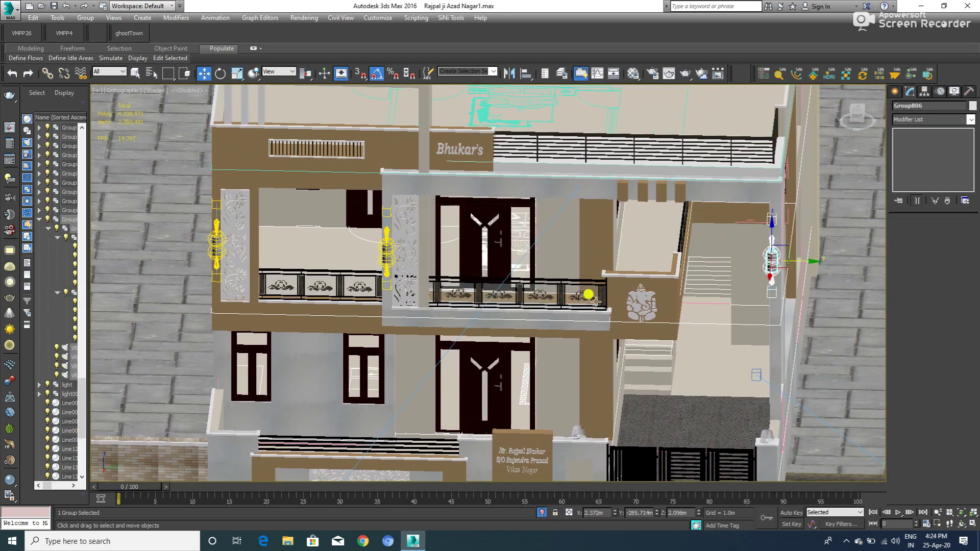
- Nudge the Group806 copy onto the pillar face and raise it higher
scroll(804, 248, up, 2)
scroll(804, 249, up, 2)
scroll(750, 258, up, 2)
scroll(765, 267, up, 1)
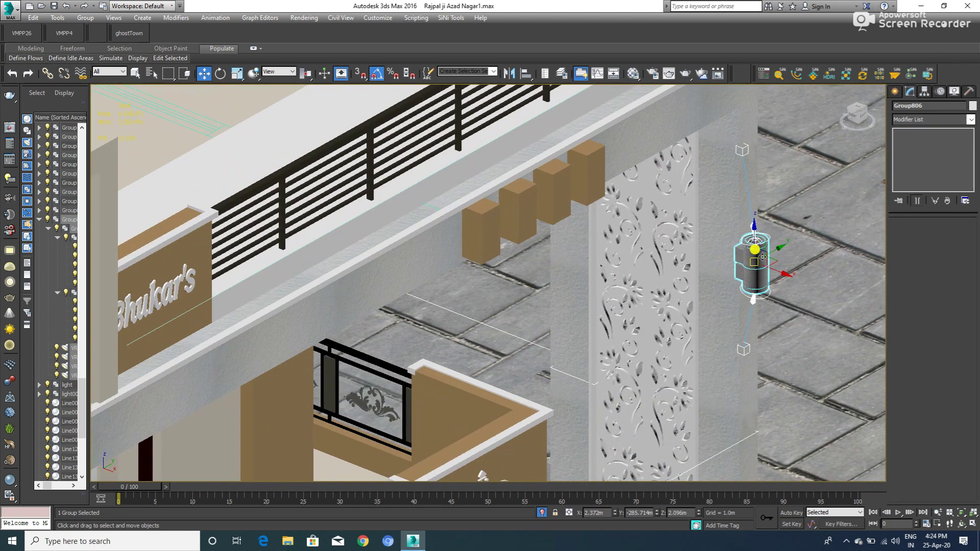
scroll(765, 266, up, 3)
mouse_move(769, 258)
mouse_down()
mouse_move(780, 247)
mouse_move(782, 268)
mouse_up()
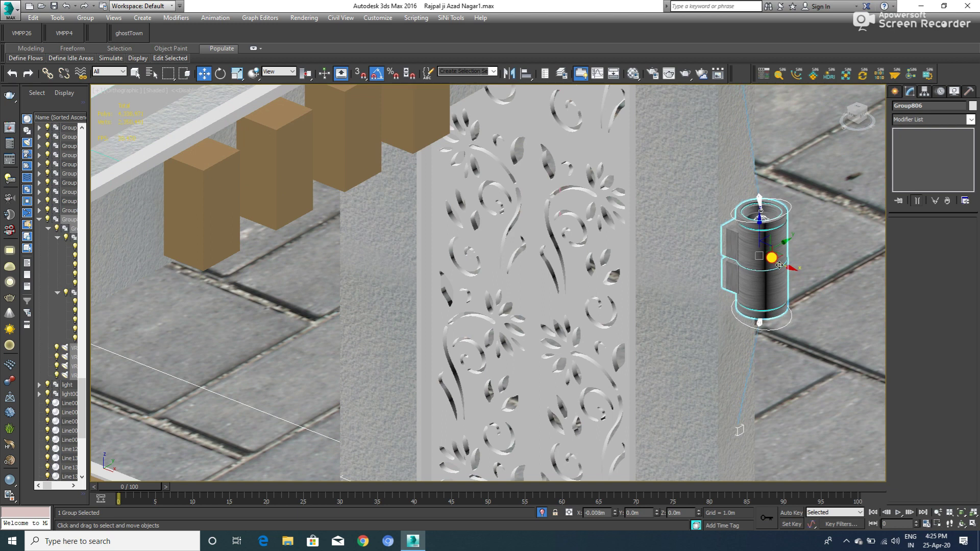
scroll(781, 264, down, 8)
scroll(787, 275, up, 2)
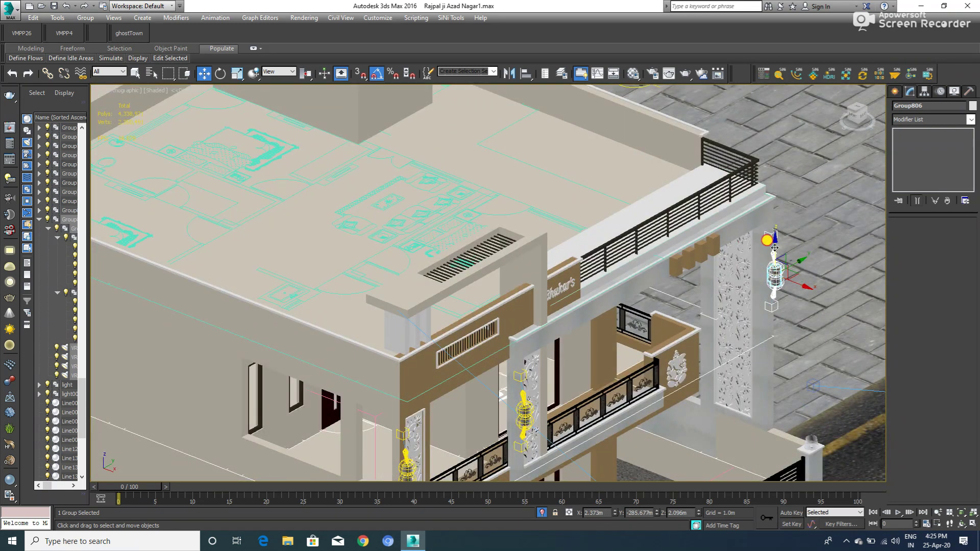
mouse_move(775, 248)
mouse_down()
mouse_move(773, 215)
mouse_move(792, 354)
mouse_up()
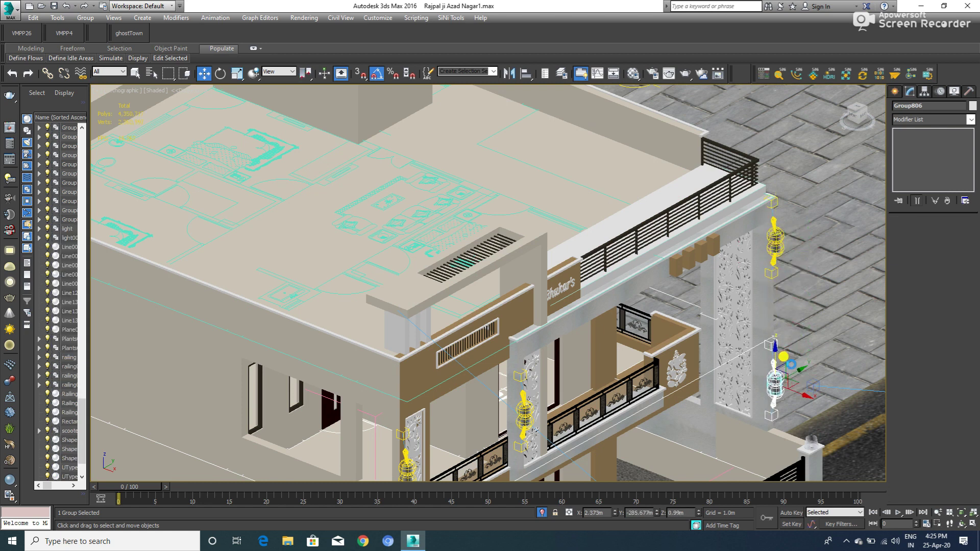
- Instance the lamp as Group810 lower down the tall right pillar
shift+drag(792, 354, 792, 361)
click(492, 315)
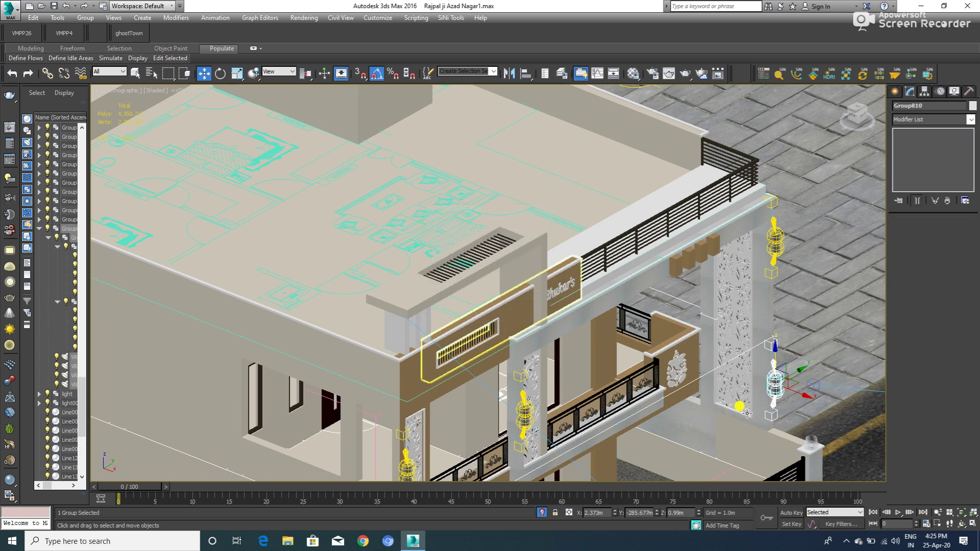
scroll(788, 372, up, 3)
scroll(789, 373, up, 3)
- Instance another lamp onto the wall and slide it beside the Ganesha relief
shift+drag(802, 368, 638, 405)
click(504, 315)
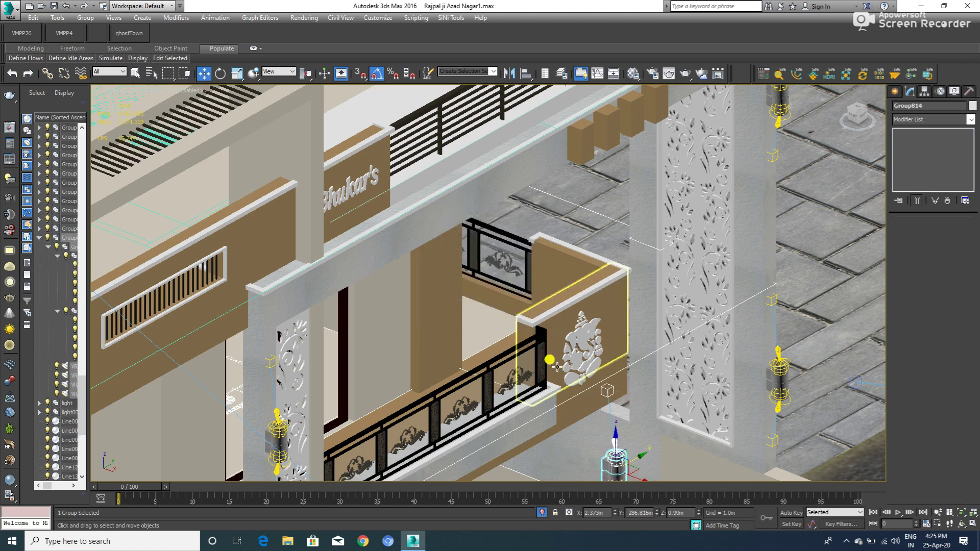
scroll(587, 367, down, 4)
drag(587, 381, 589, 352)
scroll(589, 353, up, 5)
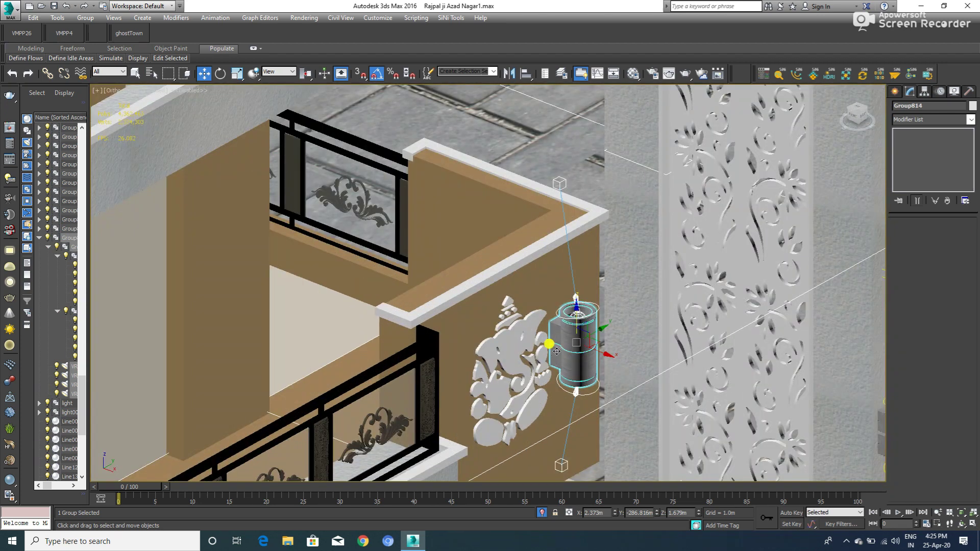
alt+middle_drag(573, 351, 554, 356)
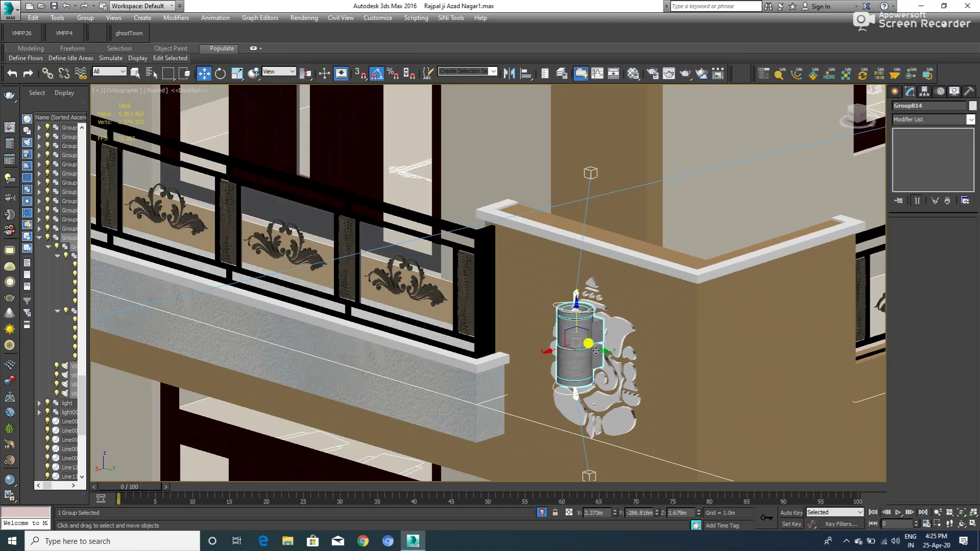
mouse_move(610, 352)
mouse_down()
mouse_move(634, 367)
mouse_move(667, 346)
mouse_move(699, 353)
mouse_move(628, 361)
mouse_up()
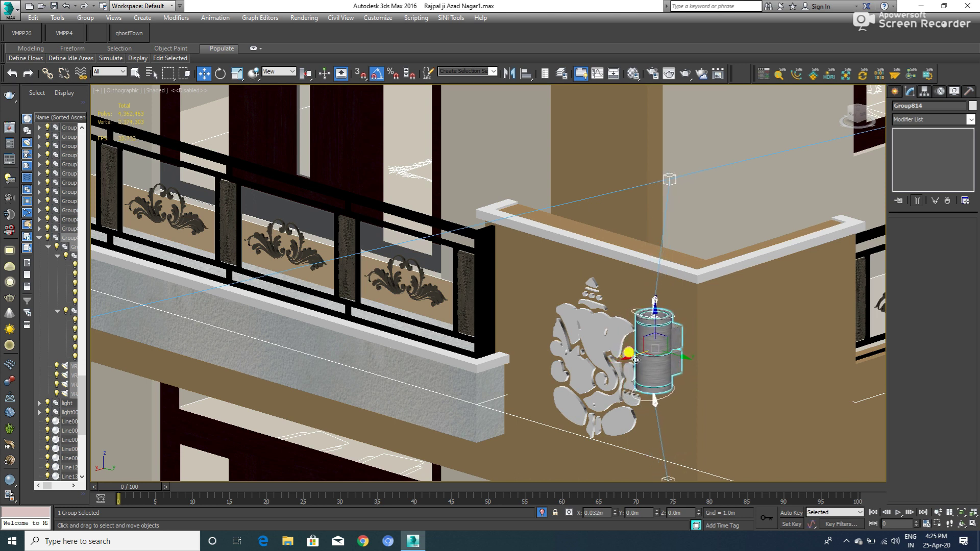
- Lower Group814 slightly on the parapet beside the Ganesha relief
scroll(636, 359, down, 2)
scroll(638, 360, down, 2)
scroll(648, 359, down, 1)
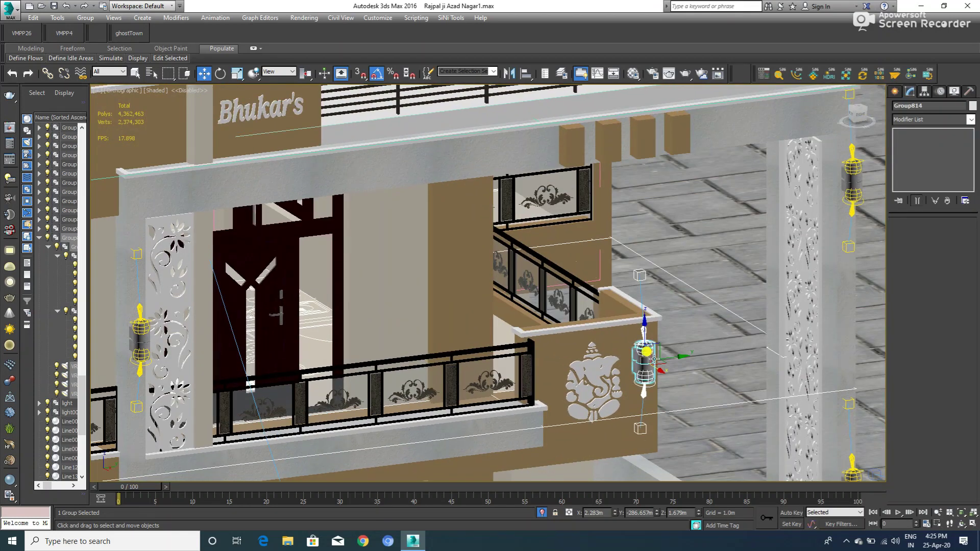
drag(649, 345, 645, 343)
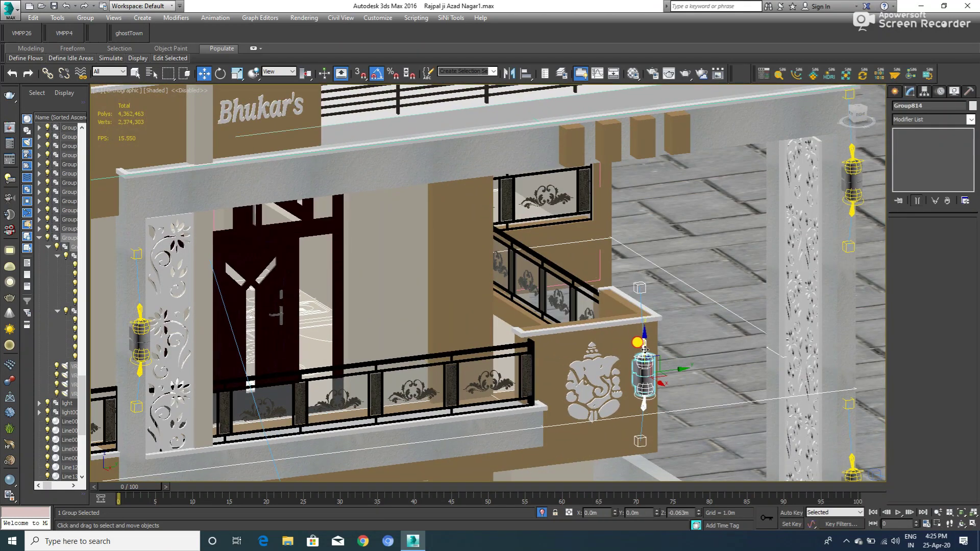
scroll(707, 372, down, 3)
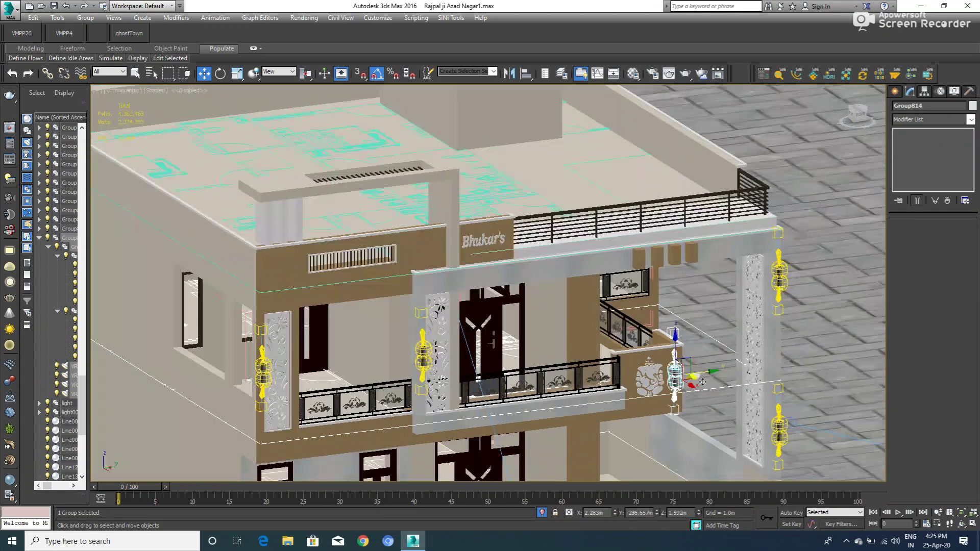
scroll(699, 360, down, 2)
scroll(694, 350, down, 2)
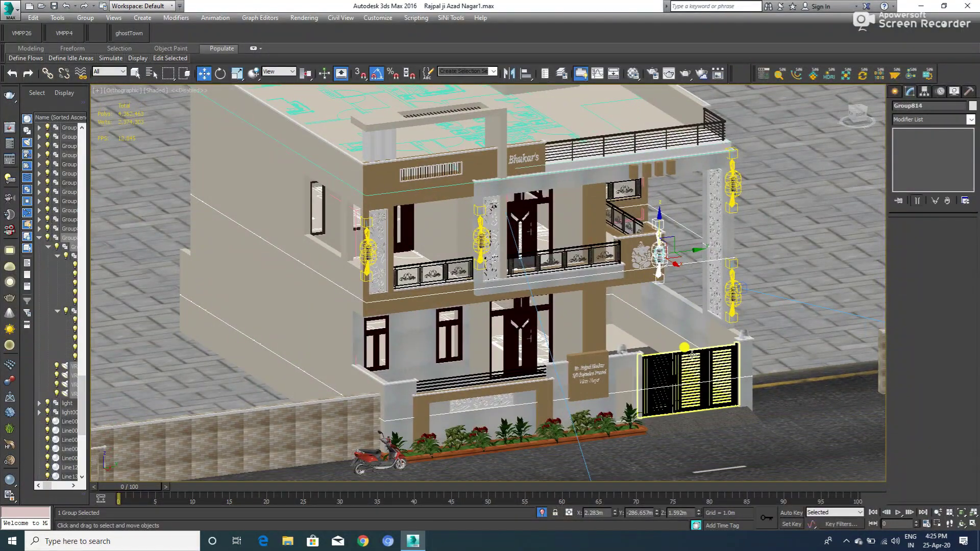
- Select the table lamp, hide it briefly, then undo to restore it
scroll(619, 357, up, 2)
scroll(618, 353, up, 2)
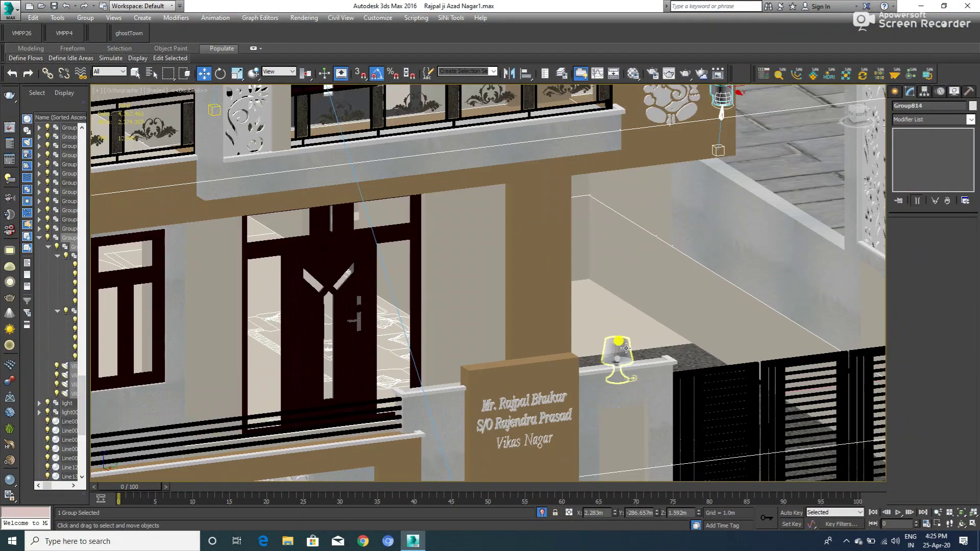
scroll(617, 350, up, 2)
click(624, 367)
scroll(623, 366, up, 1)
scroll(623, 363, up, 2)
scroll(621, 362, up, 3)
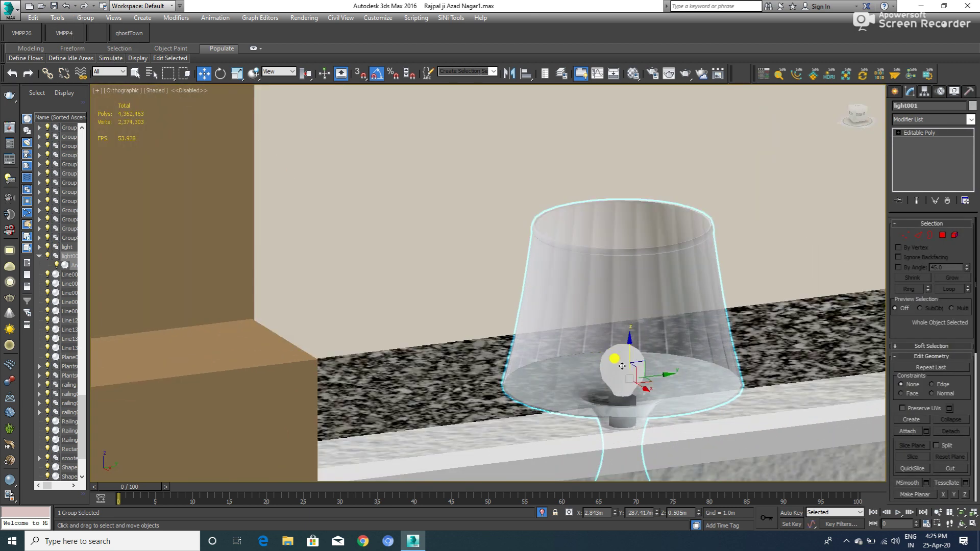
right_click(612, 307)
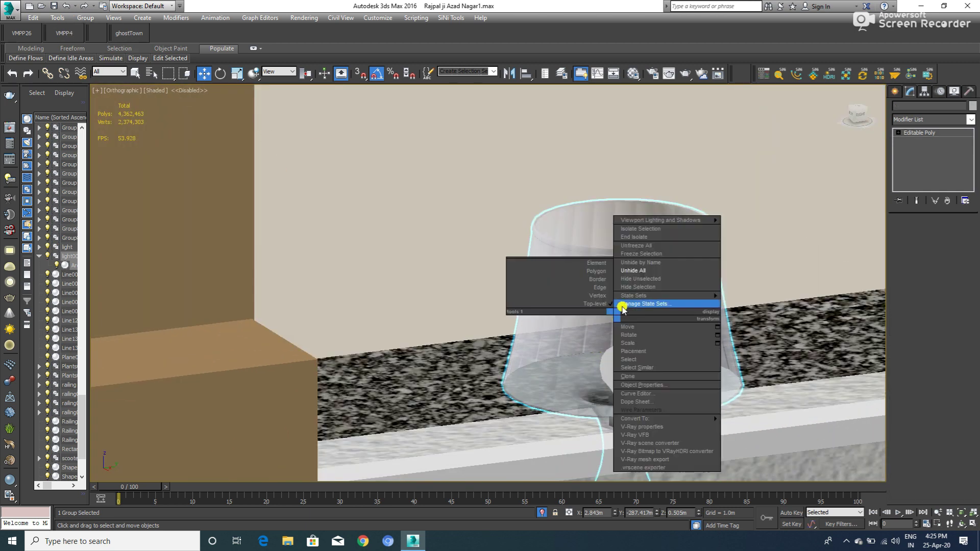
click(636, 281)
scroll(637, 360, down, 2)
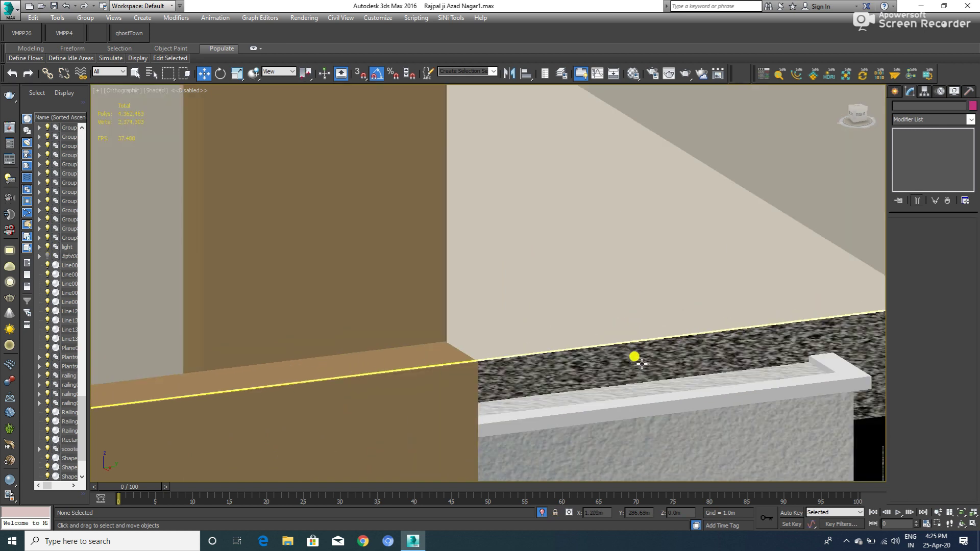
key(ctrl+z)
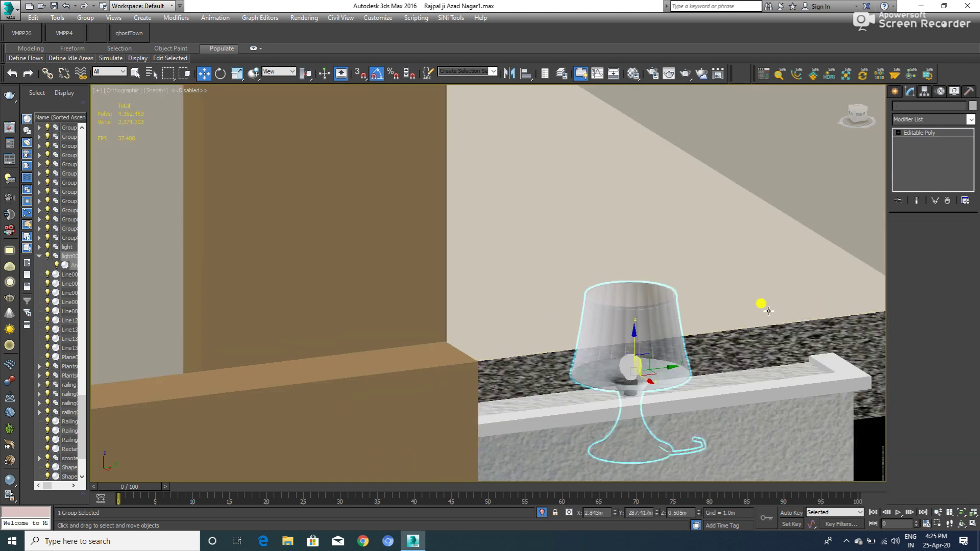
- In Polygon mode, select a bulb polygon and the whole lampshade element
click(946, 236)
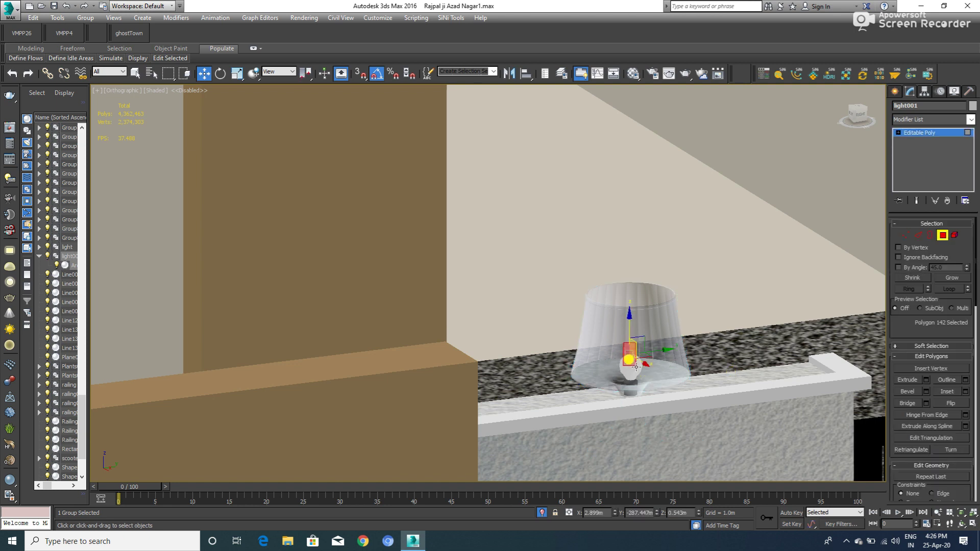
scroll(636, 366, up, 3)
alt+middle_drag(662, 377, 640, 357)
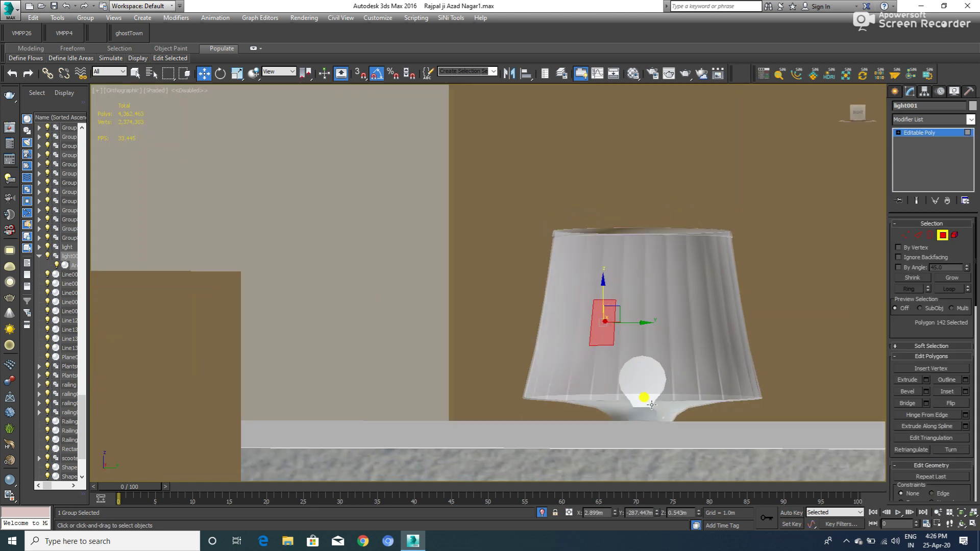
scroll(651, 402, up, 2)
click(647, 399)
click(954, 234)
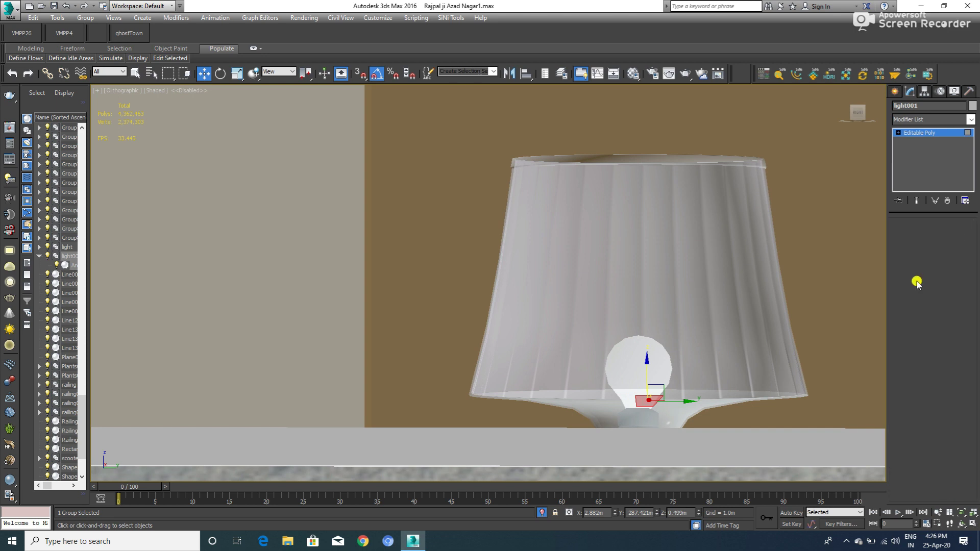
click(637, 380)
scroll(724, 398, down, 2)
scroll(700, 377, up, 2)
click(942, 235)
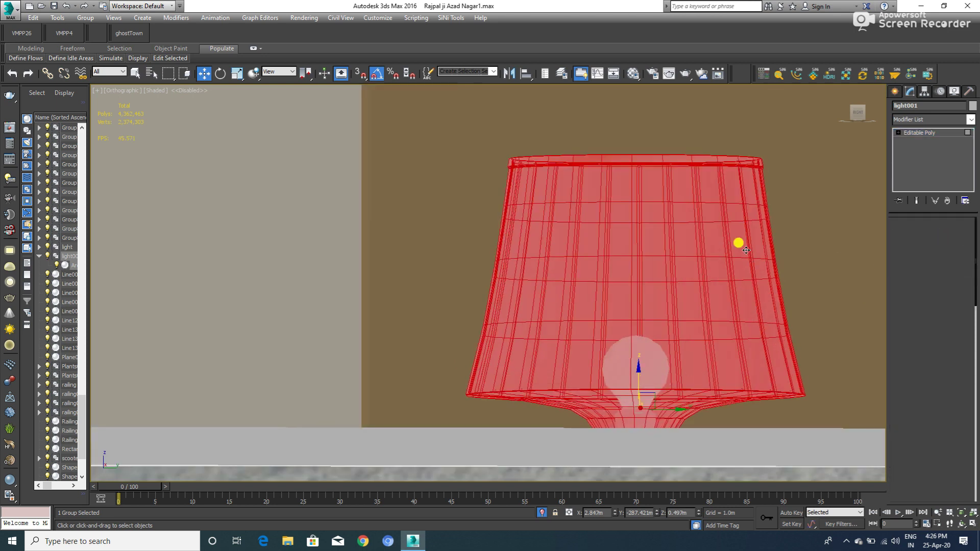
- Deselect the shade and top cap, keeping only the lamp base, and apply a quad-menu command
click(728, 253)
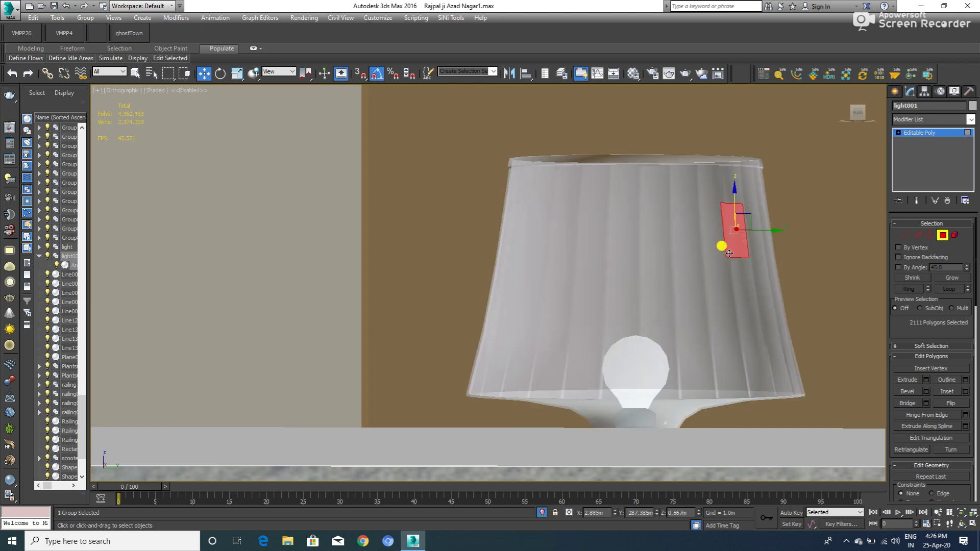
key(ctrl+z)
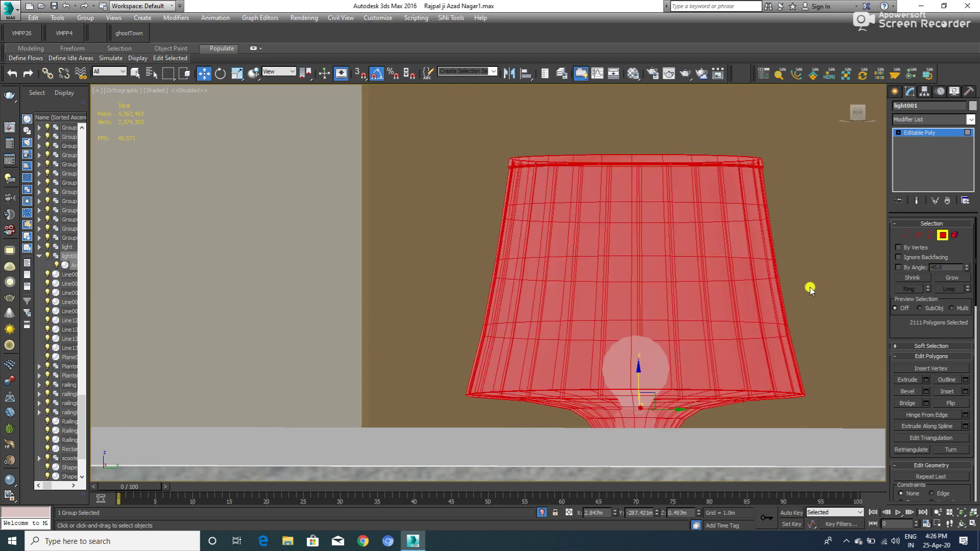
alt+drag(417, 217, 417, 217)
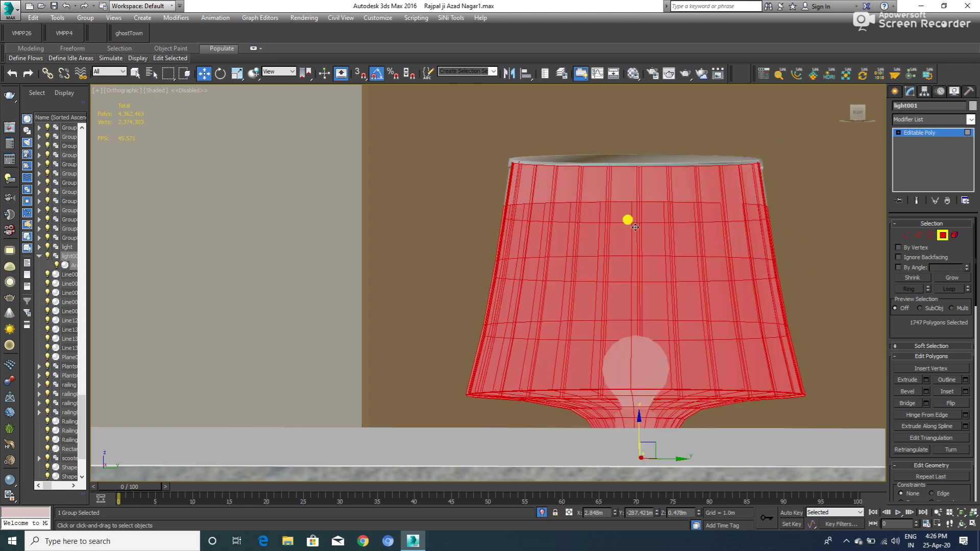
alt+drag(434, 393, 436, 403)
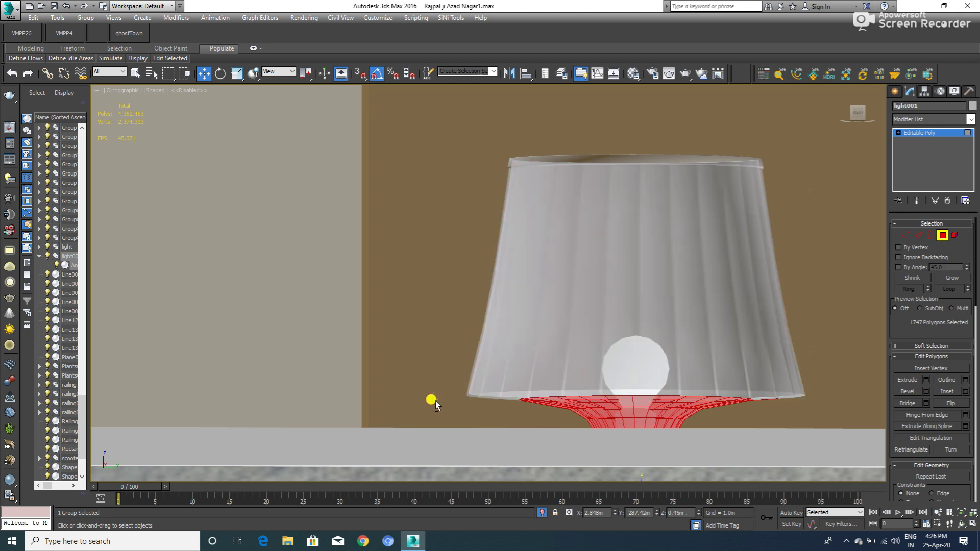
right_click(600, 382)
click(621, 329)
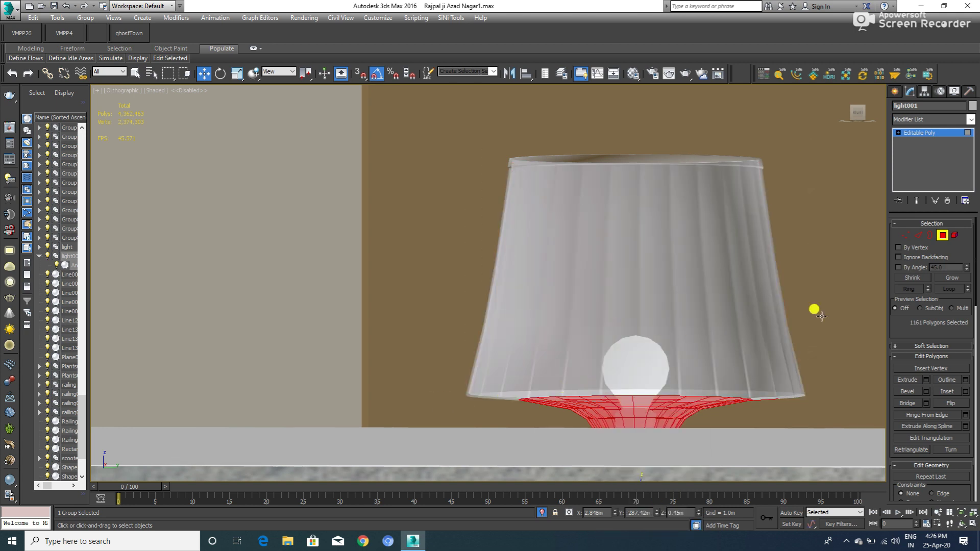
- Exit Polygon mode and orbit and zoom out to view the whole house facade
click(940, 242)
scroll(761, 293, down, 5)
mouse_move(608, 321)
alt+middle_down()
mouse_move(657, 355)
mouse_move(606, 353)
alt+middle_up()
scroll(656, 355, down, 5)
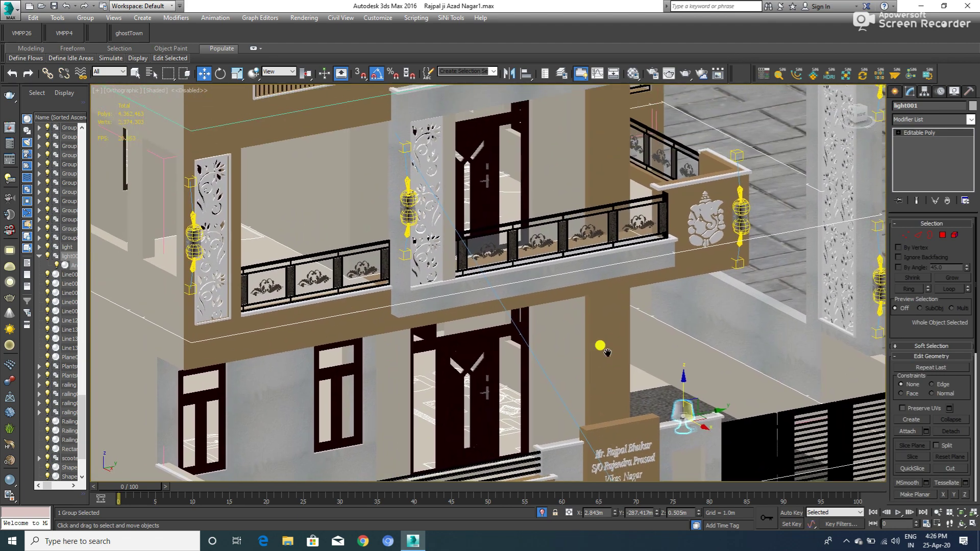
scroll(606, 352, down, 5)
mouse_move(607, 353)
alt+middle_down()
mouse_move(653, 321)
mouse_move(518, 323)
alt+middle_up()
scroll(517, 323, up, 2)
scroll(535, 327, up, 2)
scroll(556, 334, up, 2)
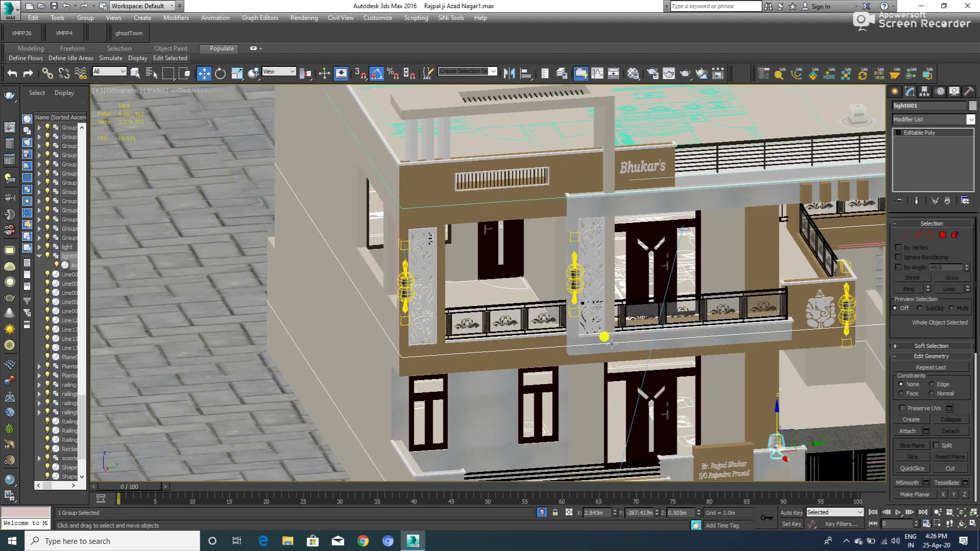
scroll(625, 346, down, 3)
scroll(556, 314, down, 2)
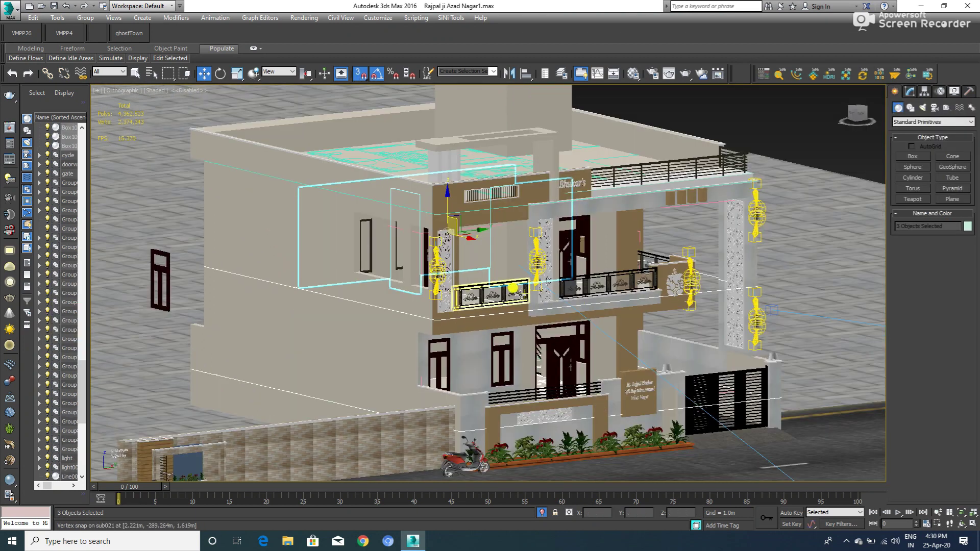
- Switch to a wireframe top view and choose the V-Ray light category
key(t)
scroll(507, 329, down, 2)
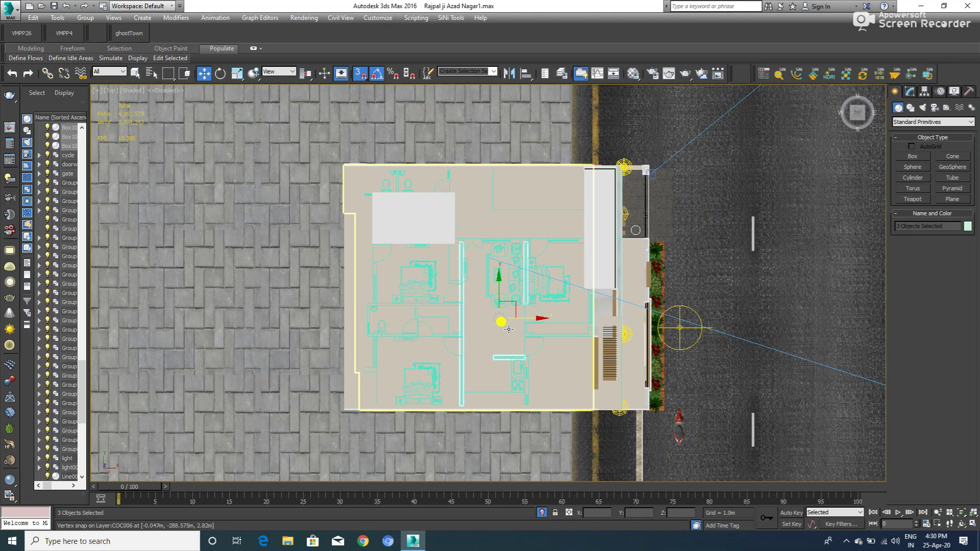
key(F3)
scroll(615, 336, up, 2)
scroll(615, 337, up, 2)
scroll(615, 337, up, 1)
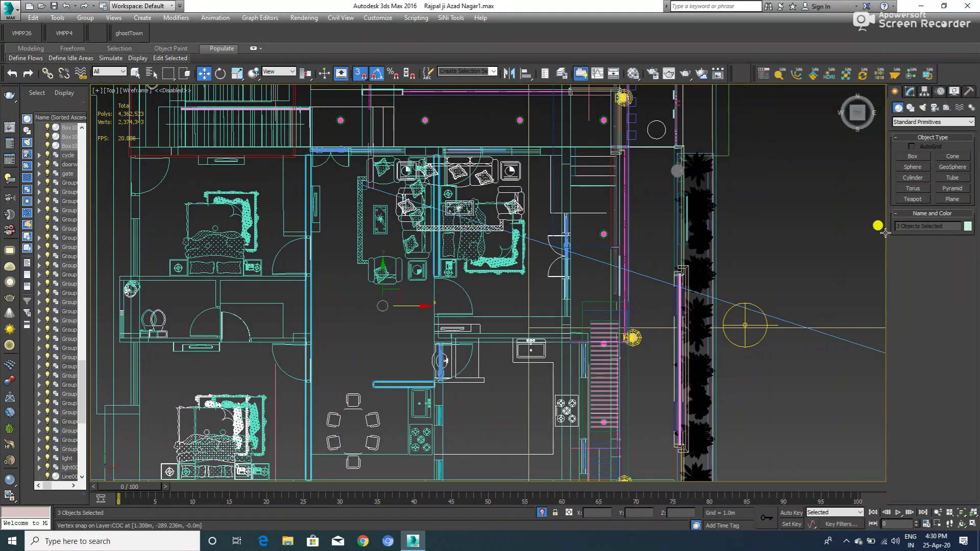
click(920, 108)
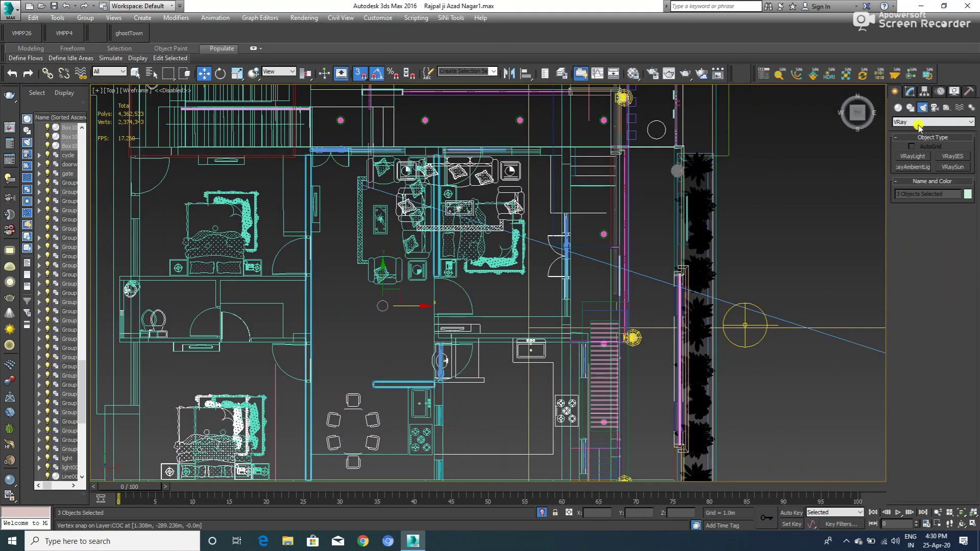
click(913, 123)
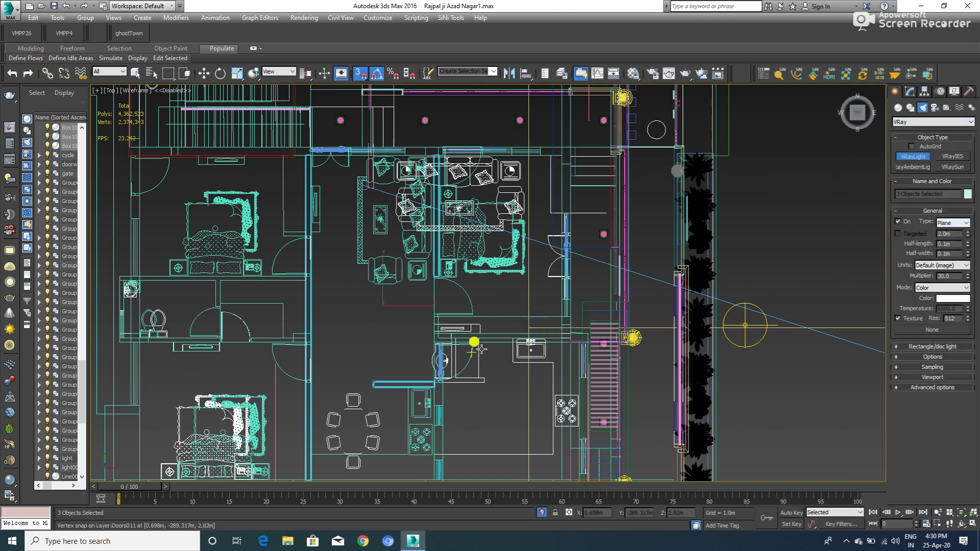
scroll(476, 345, down, 3)
scroll(472, 253, up, 1)
- Place a Dome VRayLight beside the house with target radius 0.23m and emit radius 0.315m
click(953, 224)
click(931, 249)
scroll(558, 318, up, 2)
scroll(570, 306, up, 2)
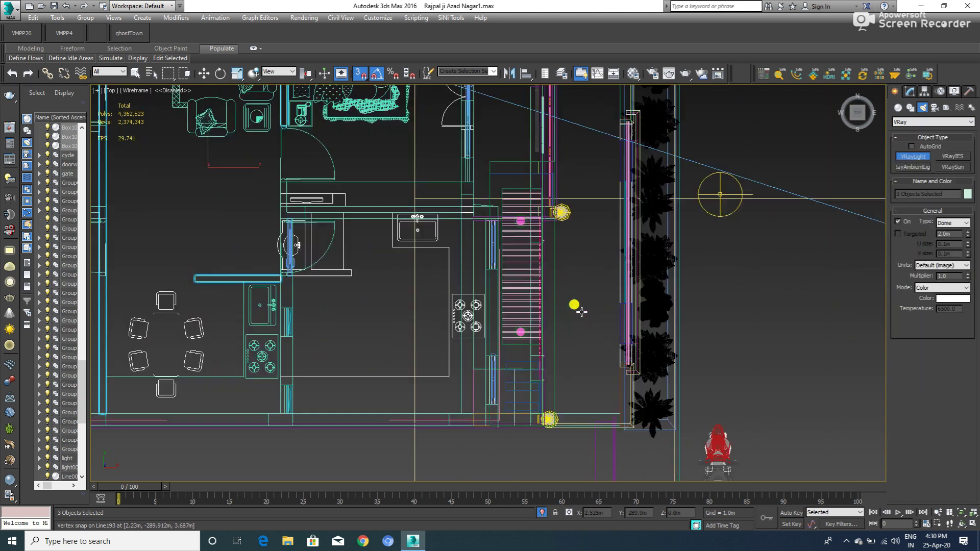
click(582, 311)
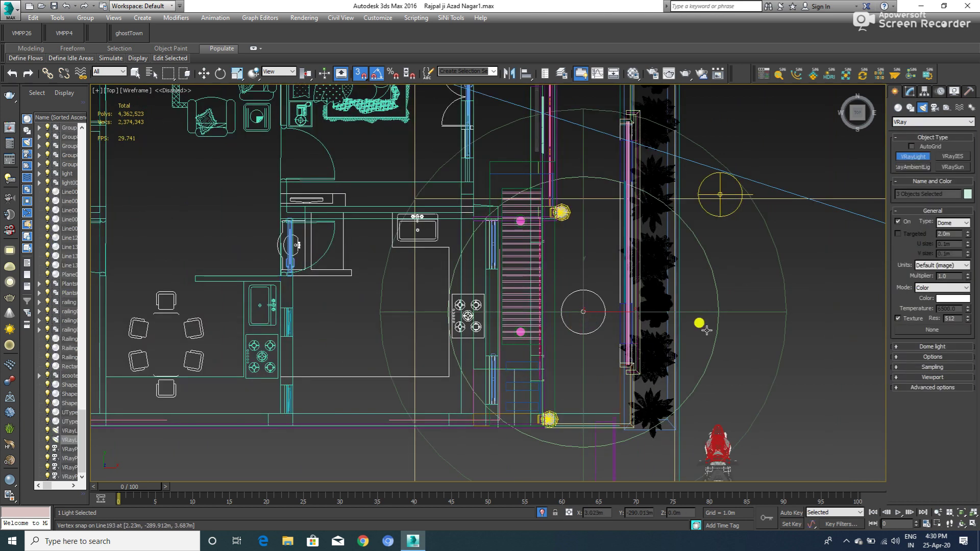
click(933, 346)
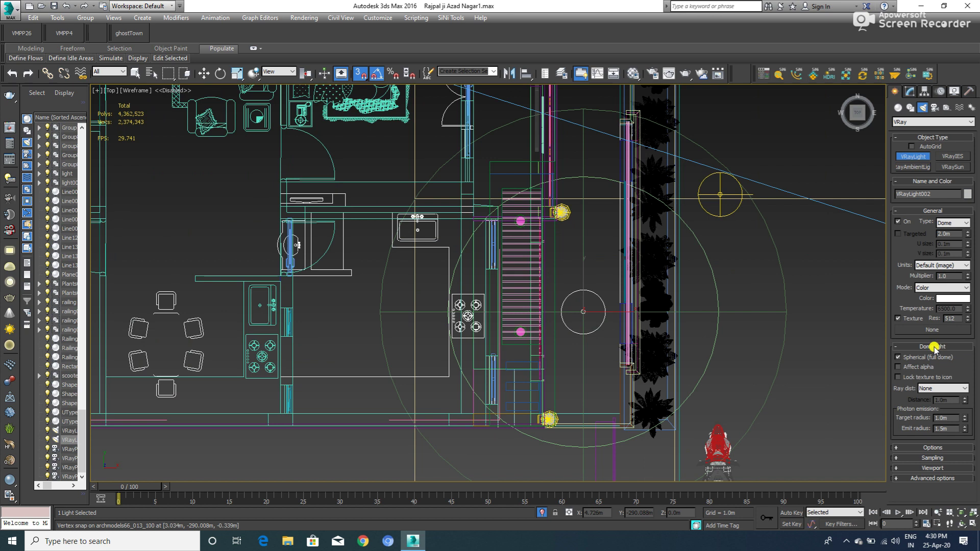
drag(964, 418, 969, 465)
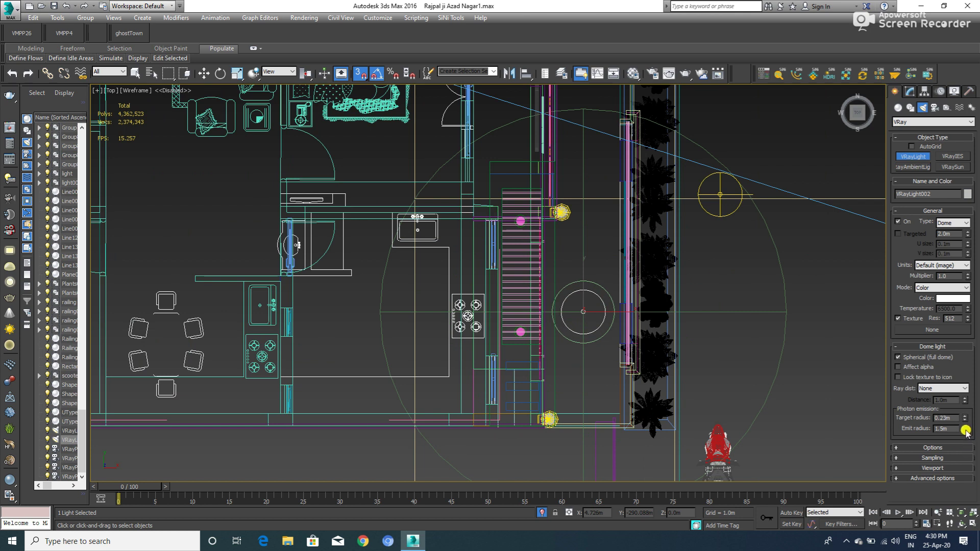
drag(966, 432, 966, 467)
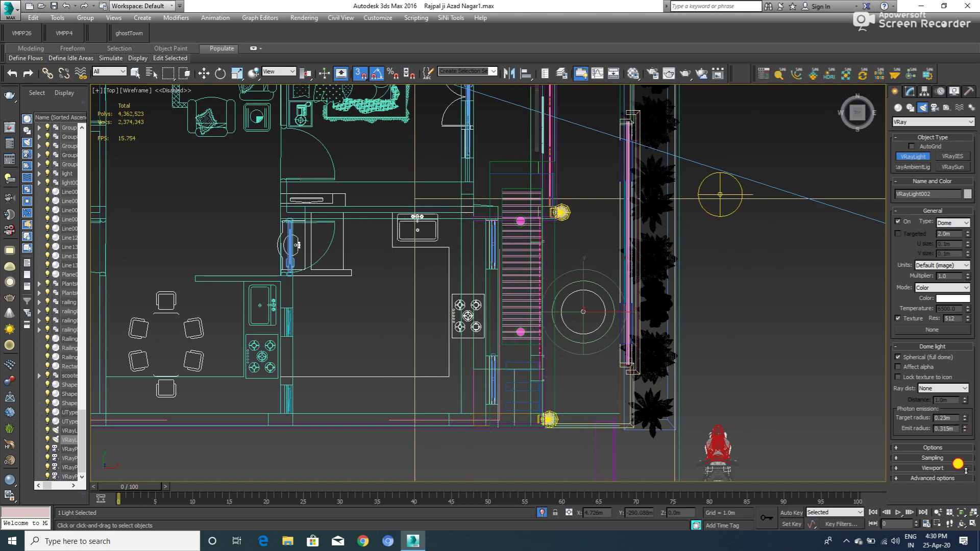
- Draw a V-Ray plane light over the kitchen in the top view
key(w)
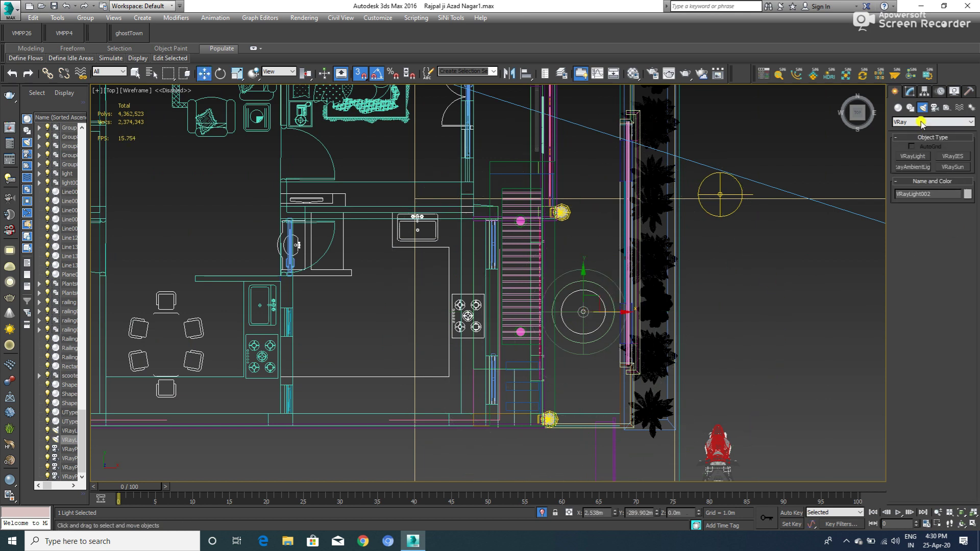
click(913, 164)
scroll(709, 210, down, 3)
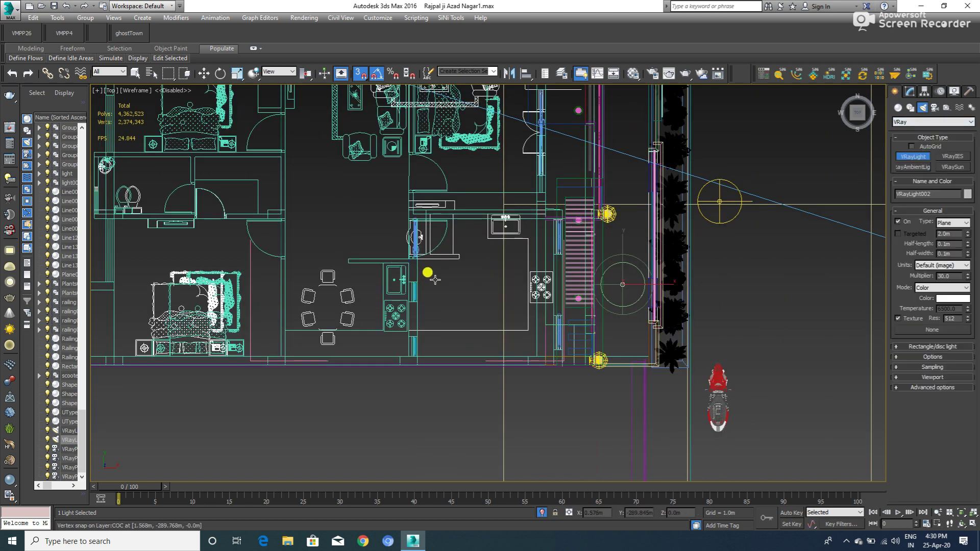
mouse_move(434, 247)
mouse_down()
mouse_move(550, 329)
mouse_move(543, 326)
mouse_up()
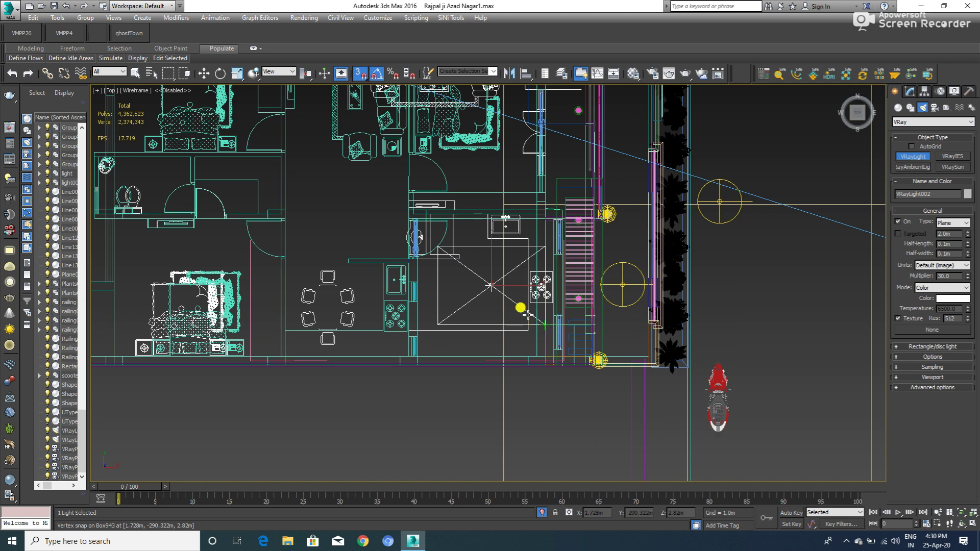
key(w)
- In front view with snap off, lower the plane light to just below the ground-floor ceiling
key(f)
scroll(488, 250, down, 2)
scroll(488, 250, down, 2)
scroll(487, 248, down, 2)
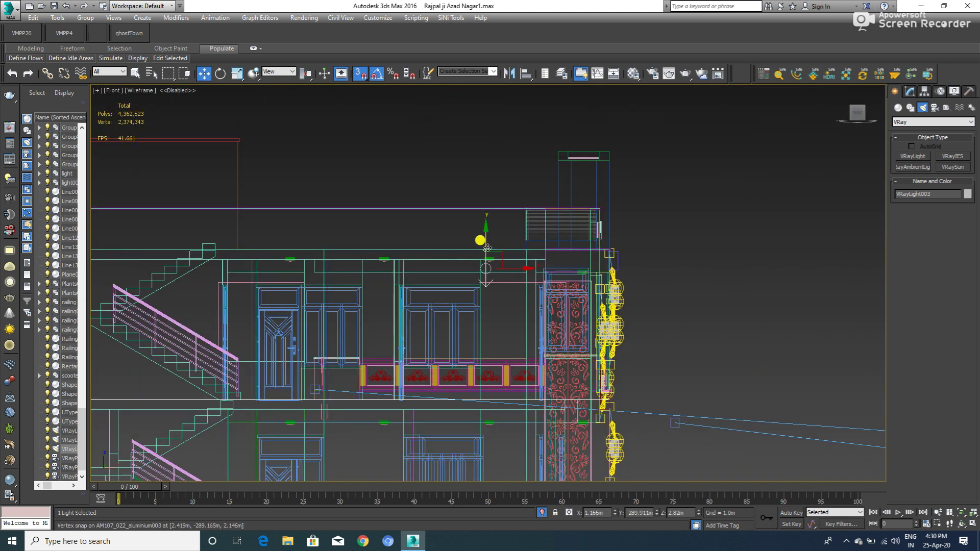
scroll(488, 248, down, 2)
key(s)
drag(488, 237, 497, 357)
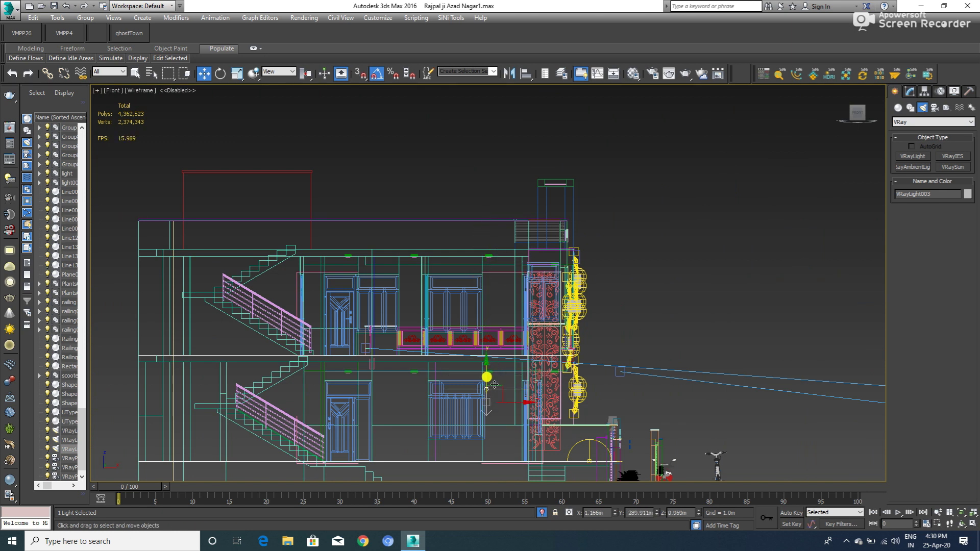
scroll(494, 383, up, 3)
scroll(491, 388, up, 2)
drag(483, 398, 482, 345)
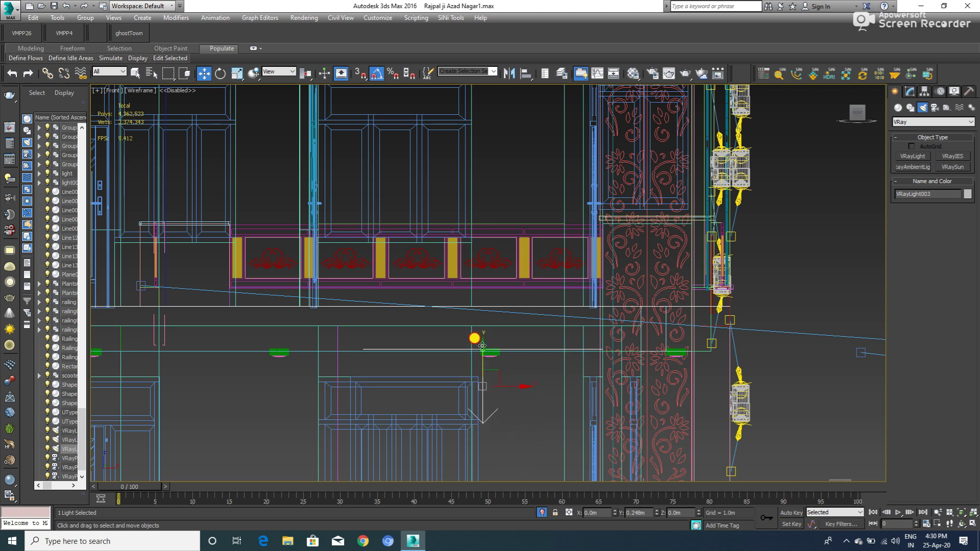
drag(481, 347, 482, 360)
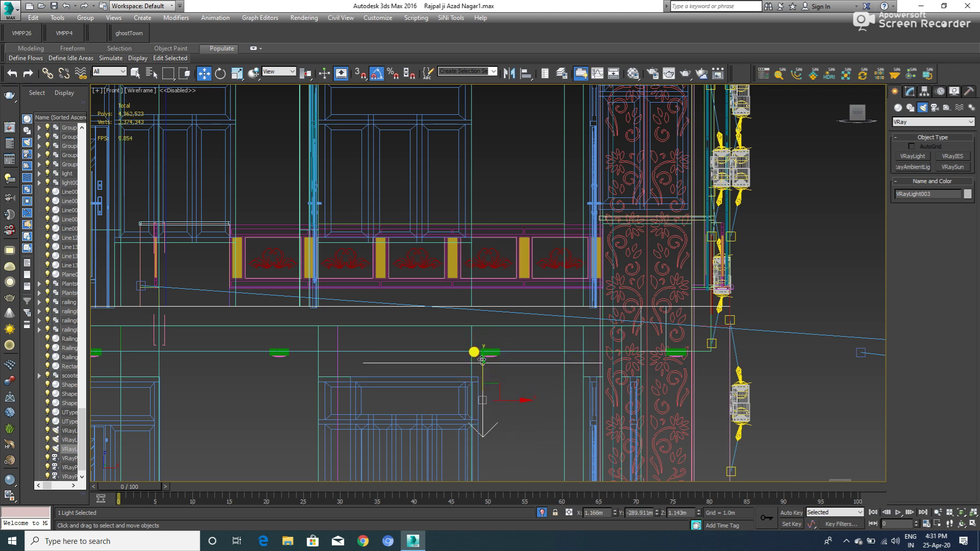
- Set the plane light's multiplier to 15 and its colour to warm orange (hue about 20)
click(909, 91)
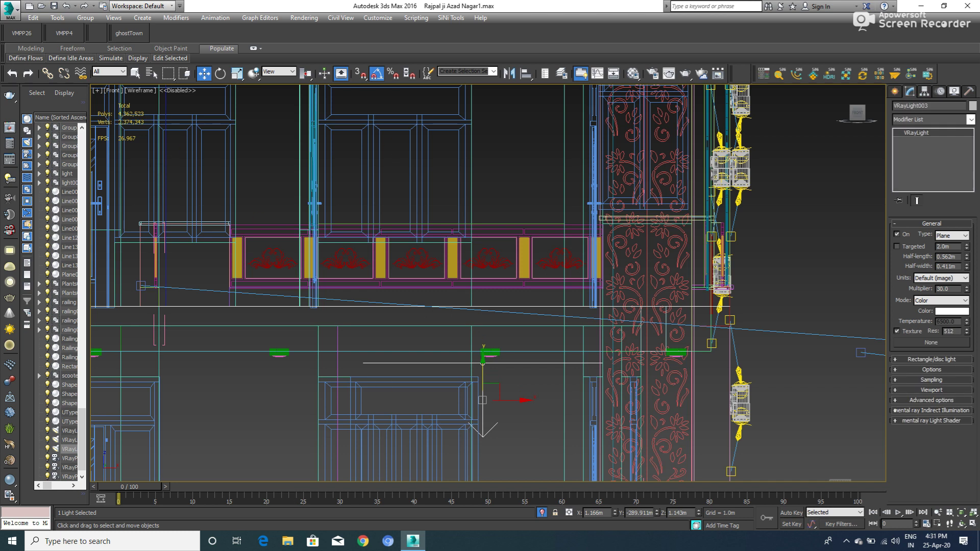
double_click(942, 288)
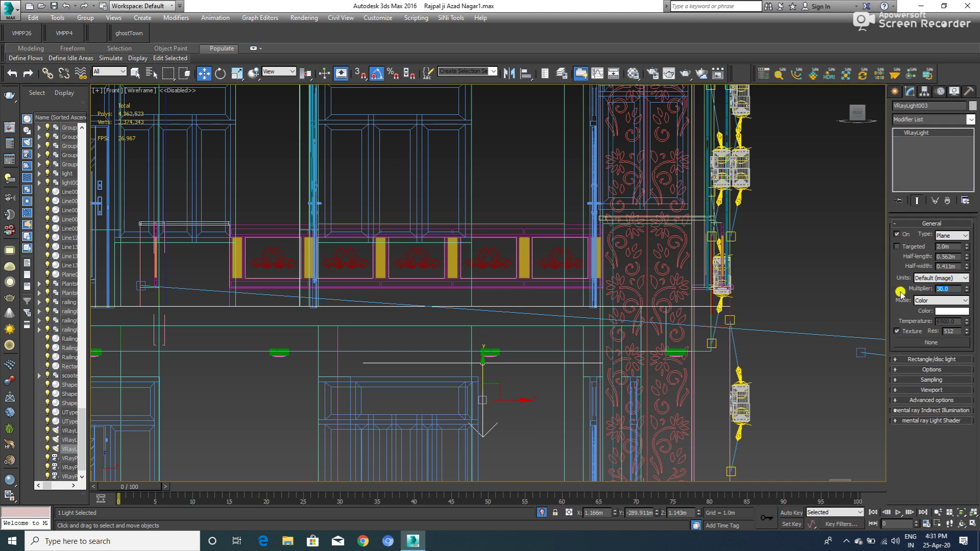
text(15)
key(Return)
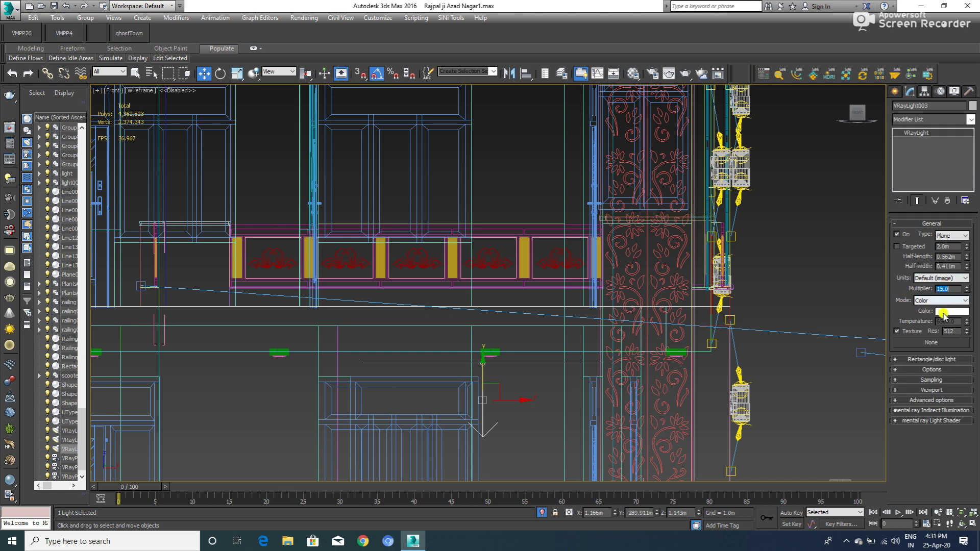
click(938, 301)
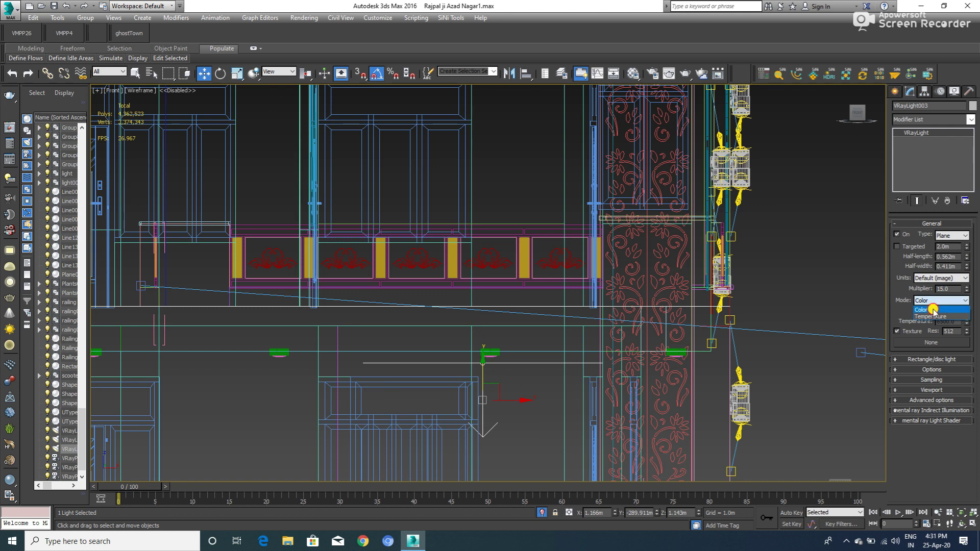
click(932, 310)
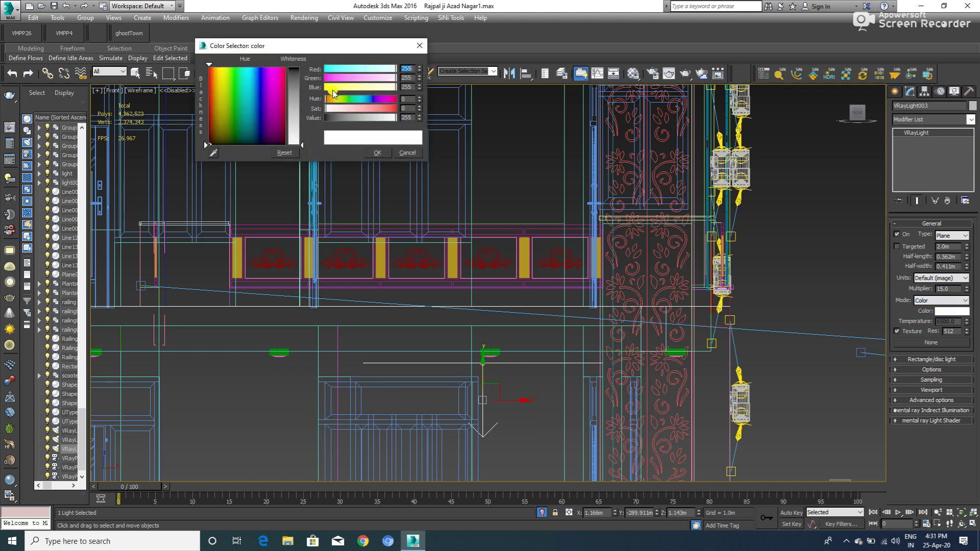
click(333, 88)
click(330, 99)
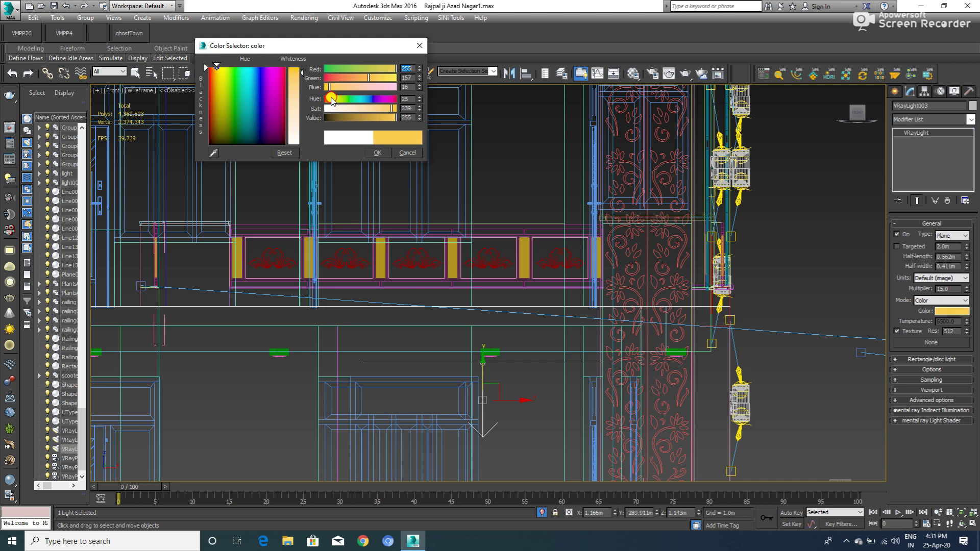
drag(333, 100, 329, 99)
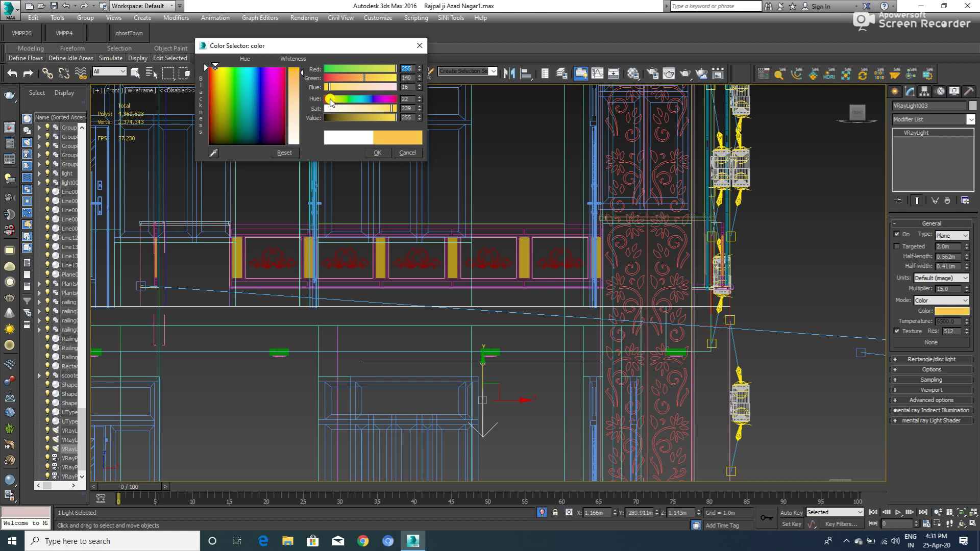
click(385, 154)
scroll(529, 338, down, 2)
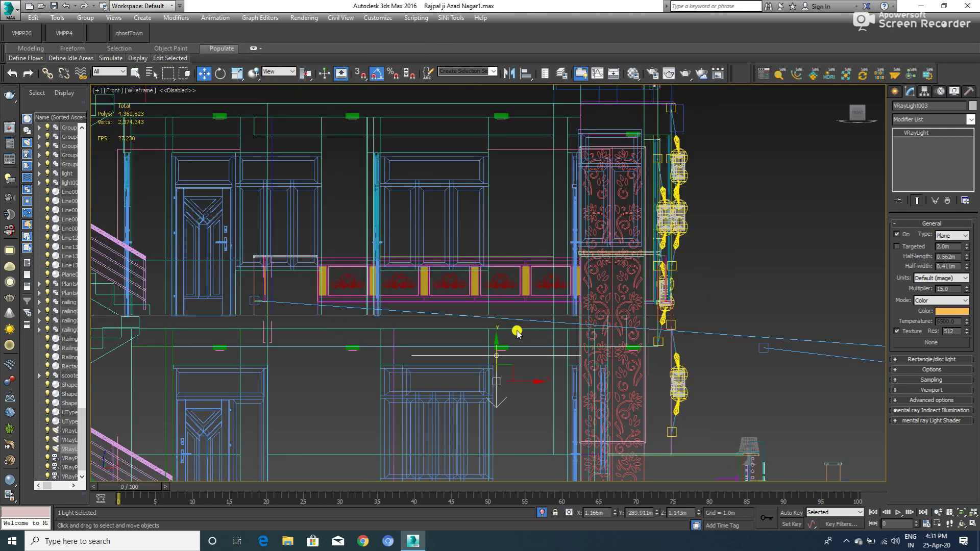
- Move the plane light into the living room, clone it, and select both lights
alt+middle_drag(515, 332, 482, 350)
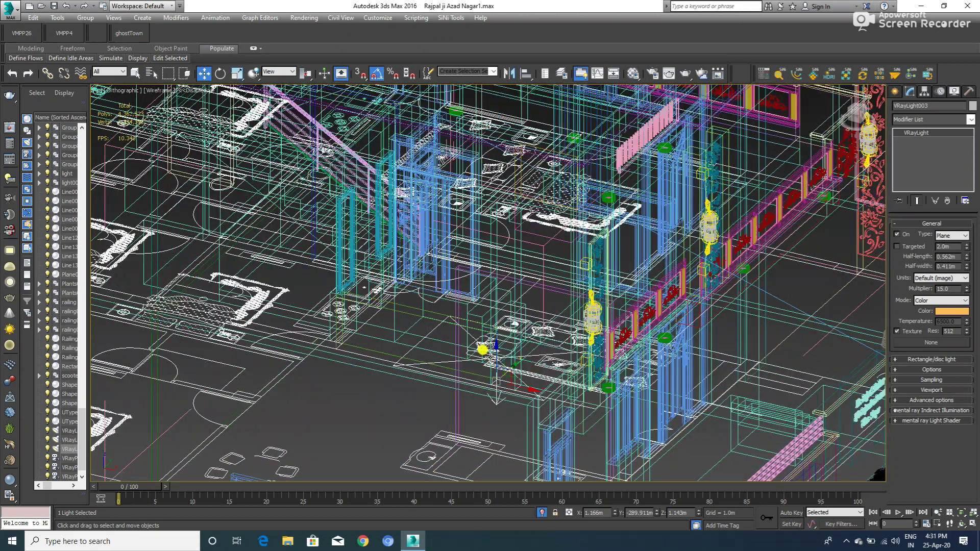
key(t)
scroll(486, 346, down, 3)
scroll(499, 300, down, 3)
mouse_move(493, 291)
middle_down()
mouse_move(496, 384)
mouse_move(493, 336)
middle_up()
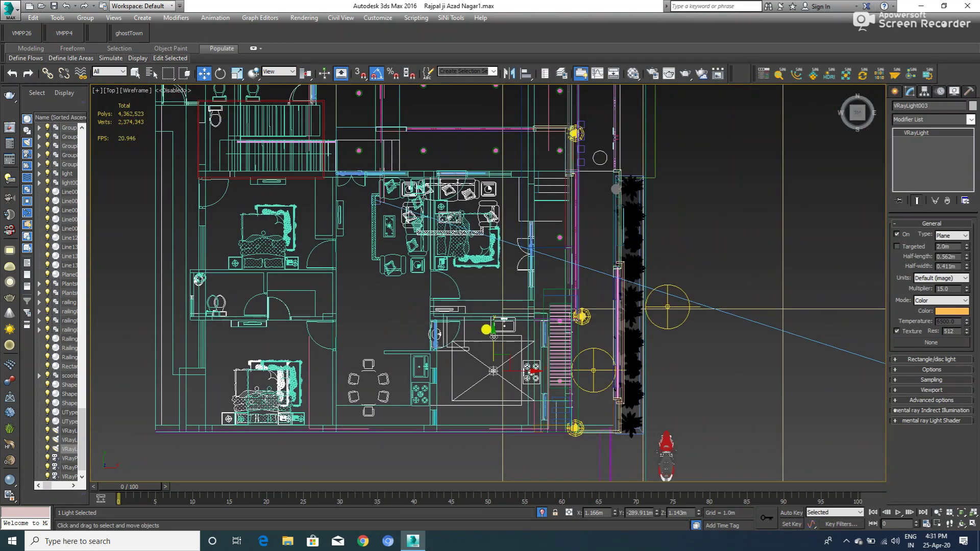
drag(493, 344, 493, 215)
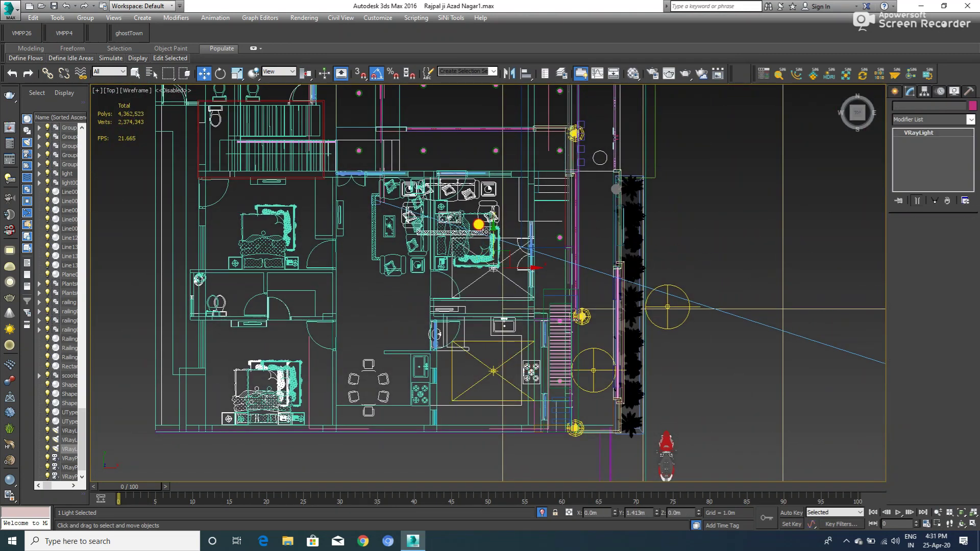
shift+drag(477, 207, 497, 236)
key(Return)
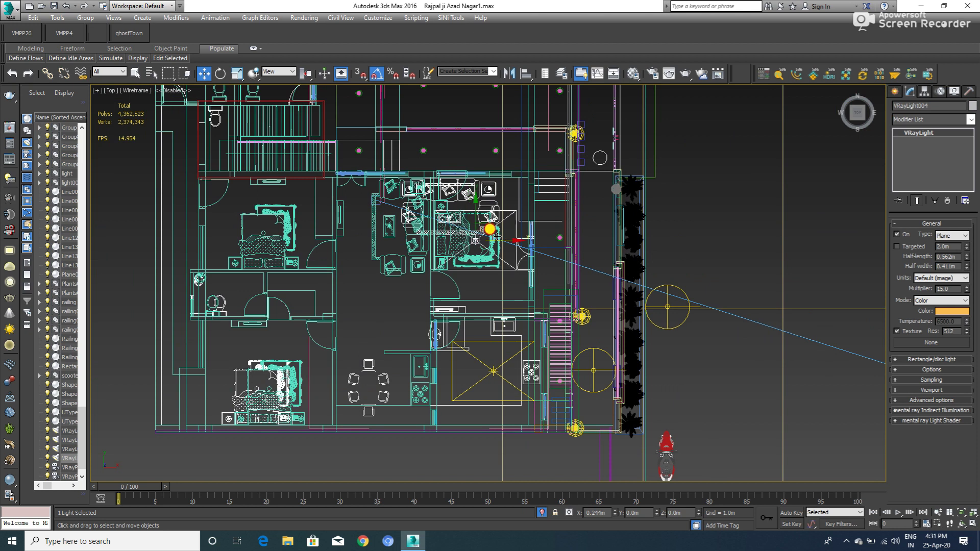
ctrl+click(490, 371)
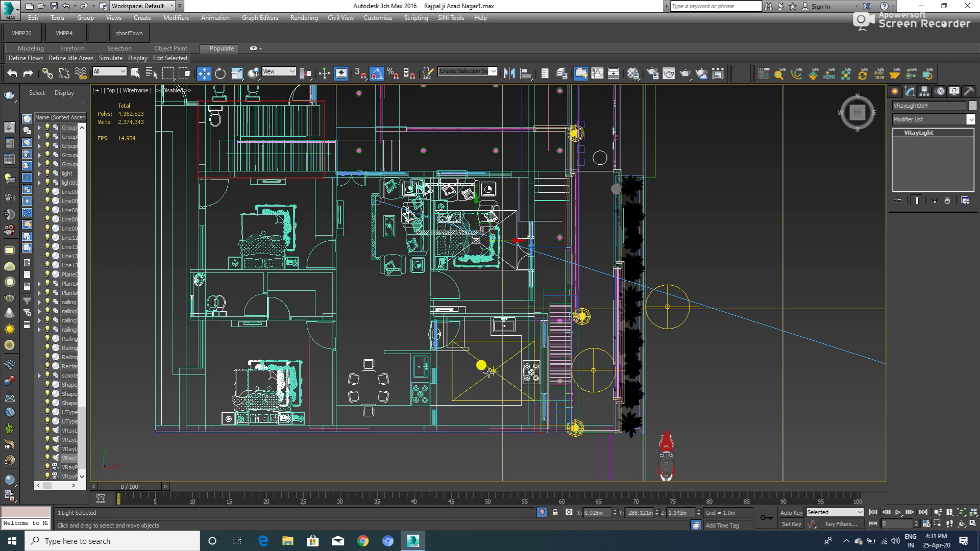
- In front view, clone both plane lights upward to the upper floor
key(f)
scroll(489, 327, down, 3)
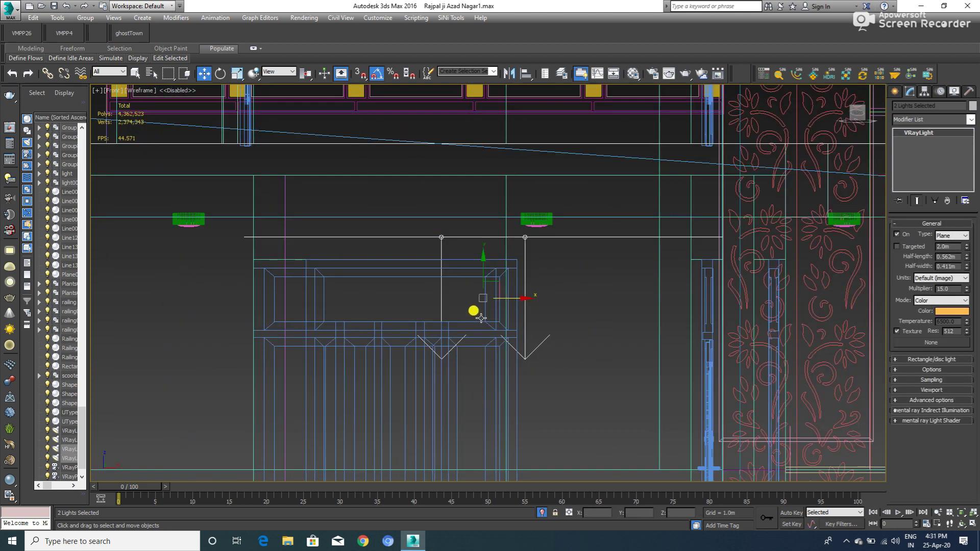
scroll(489, 284, down, 3)
scroll(489, 283, down, 2)
scroll(489, 332, down, 2)
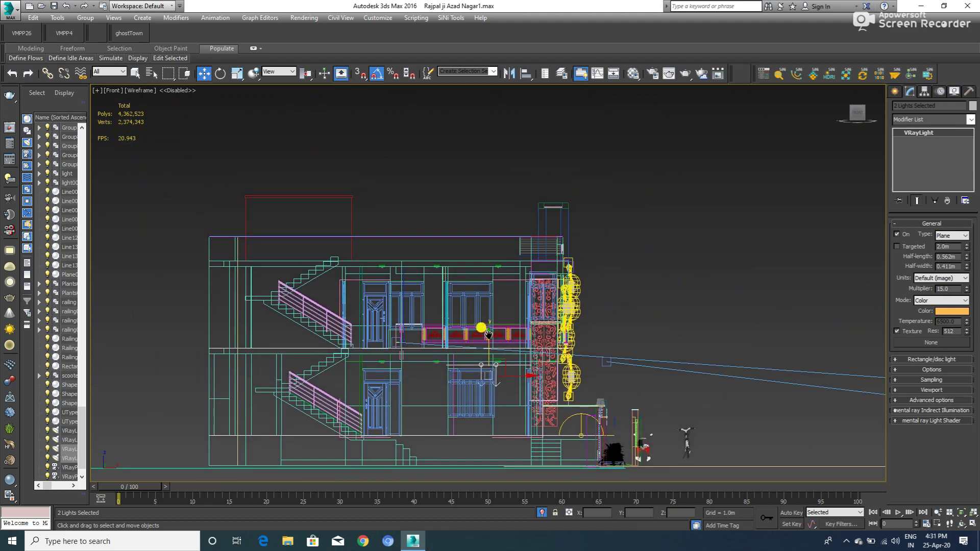
scroll(489, 341, up, 3)
drag(489, 341, 490, 225)
key(Return)
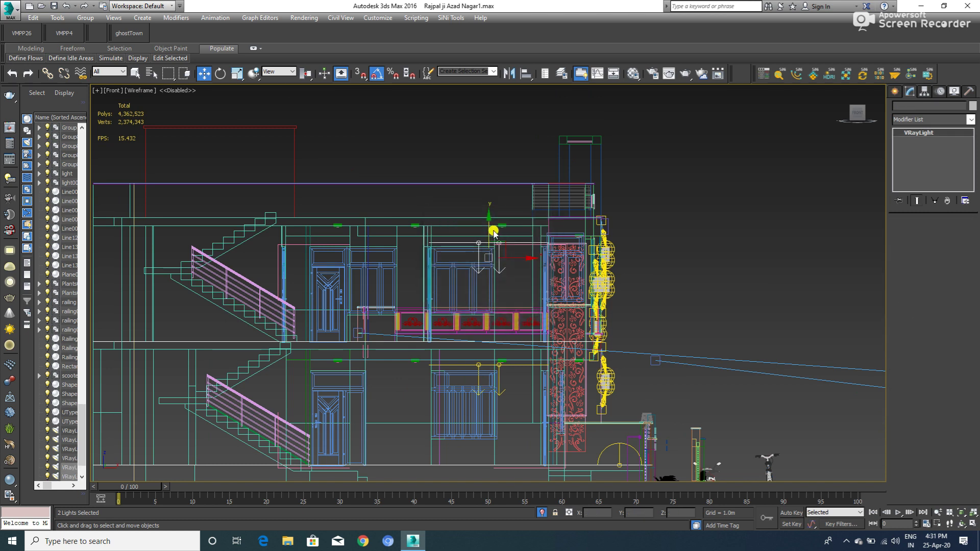
scroll(491, 231, up, 3)
scroll(485, 243, up, 2)
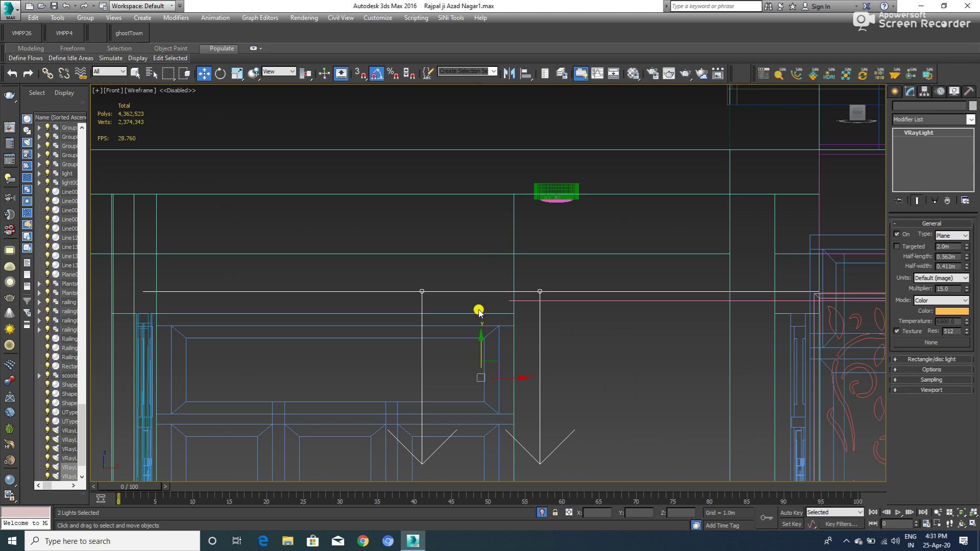
drag(480, 335, 472, 309)
- Orbit to a 3D view and switch the viewport to shaded display
scroll(507, 324, down, 3)
scroll(529, 329, down, 3)
mouse_move(530, 329)
alt+middle_down()
mouse_move(515, 357)
mouse_move(546, 345)
mouse_move(469, 305)
mouse_move(528, 303)
alt+middle_up()
key(F3)
scroll(528, 303, up, 2)
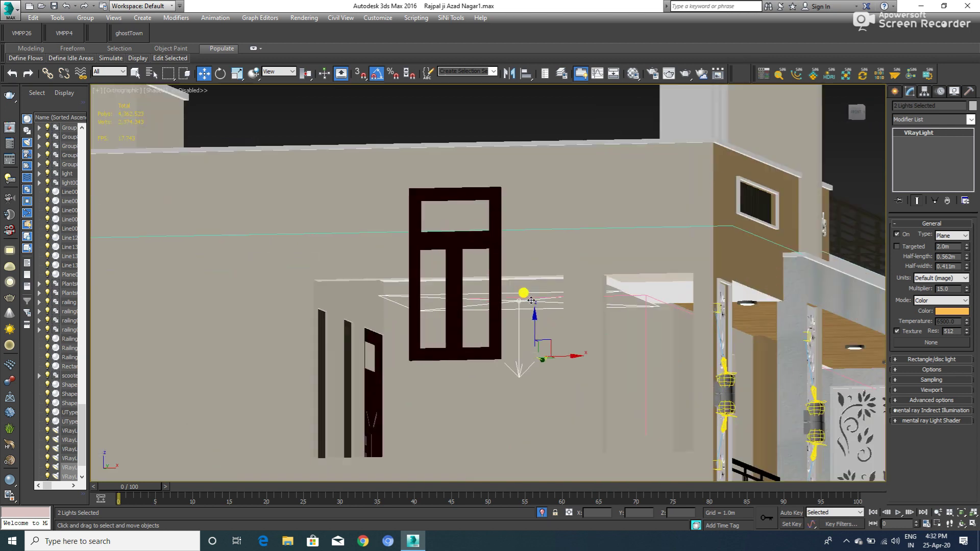
- Move one copied plane light to sit left of the first door frame
scroll(528, 306, up, 2)
click(528, 320)
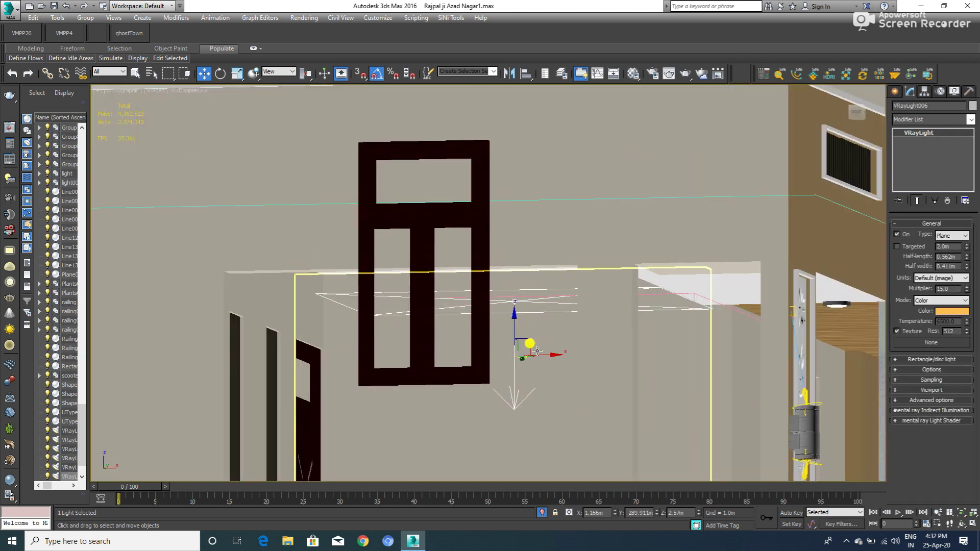
alt+middle_drag(528, 353, 512, 352)
mouse_move(539, 355)
mouse_down()
mouse_move(173, 347)
mouse_move(238, 347)
mouse_up()
middle_drag(237, 347, 452, 321)
drag(452, 321, 391, 340)
mouse_move(391, 340)
alt+middle_down()
mouse_move(447, 338)
mouse_move(518, 308)
mouse_move(509, 275)
alt+middle_up()
- Orbit, pan and zoom to frame the building's front squarely
scroll(446, 338, down, 5)
scroll(446, 338, down, 3)
scroll(509, 274, up, 3)
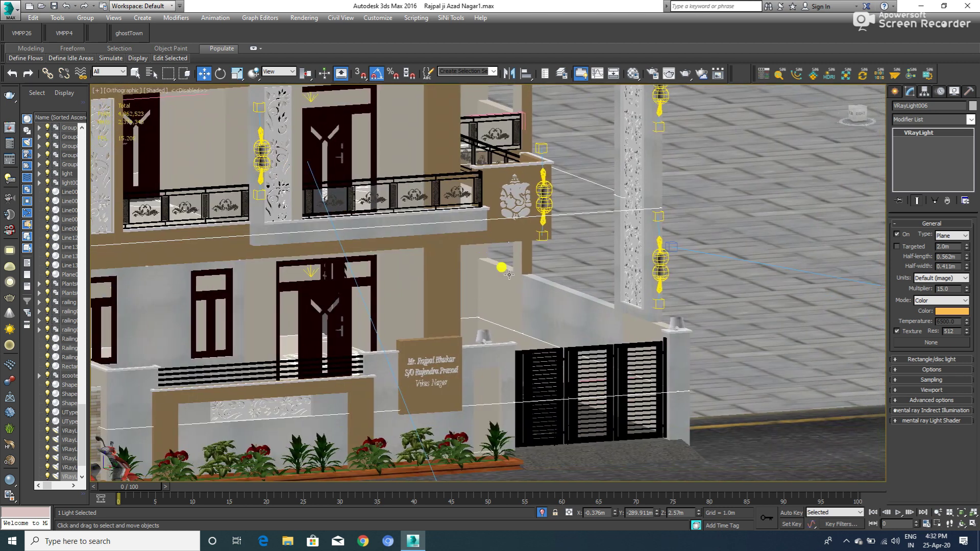
scroll(511, 278, down, 4)
scroll(515, 286, down, 2)
scroll(520, 293, up, 1)
alt+middle_drag(520, 292, 513, 291)
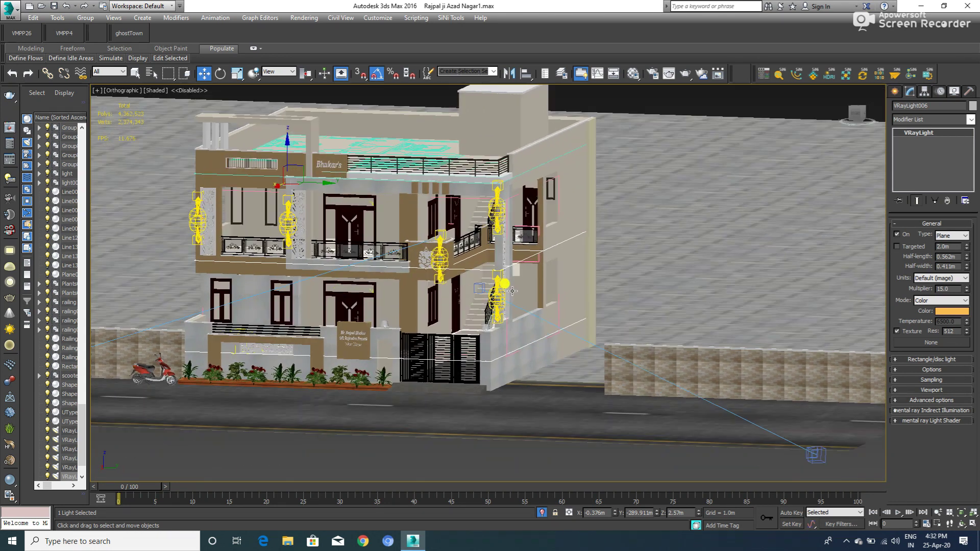
mouse_move(431, 278)
middle_down()
mouse_move(465, 316)
mouse_move(498, 321)
middle_up()
alt+middle_drag(454, 354, 493, 332)
scroll(479, 334, up, 2)
scroll(483, 331, up, 2)
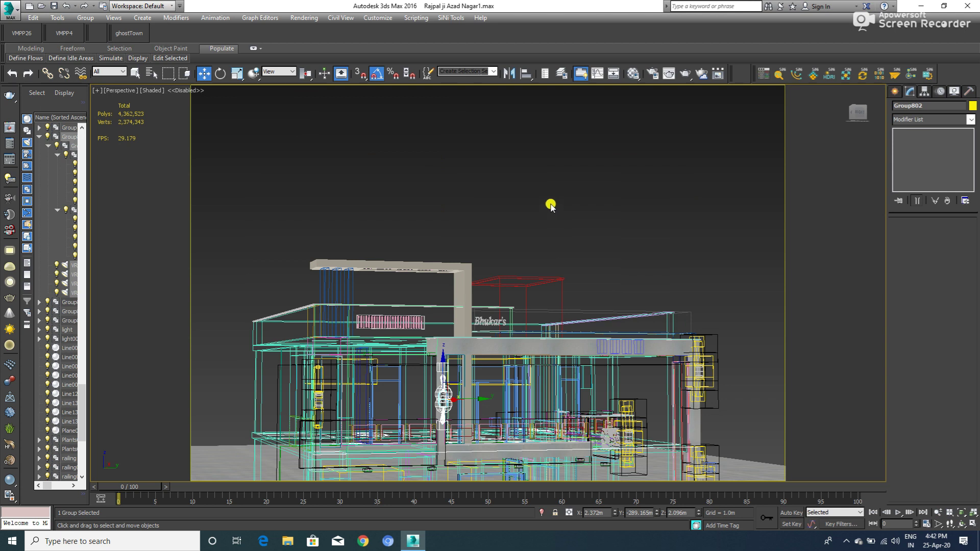
- Select dome light VRayLight001 and assign a VRayHDRI map to its texture slot
scroll(550, 205, down, 5)
scroll(536, 194, up, 5)
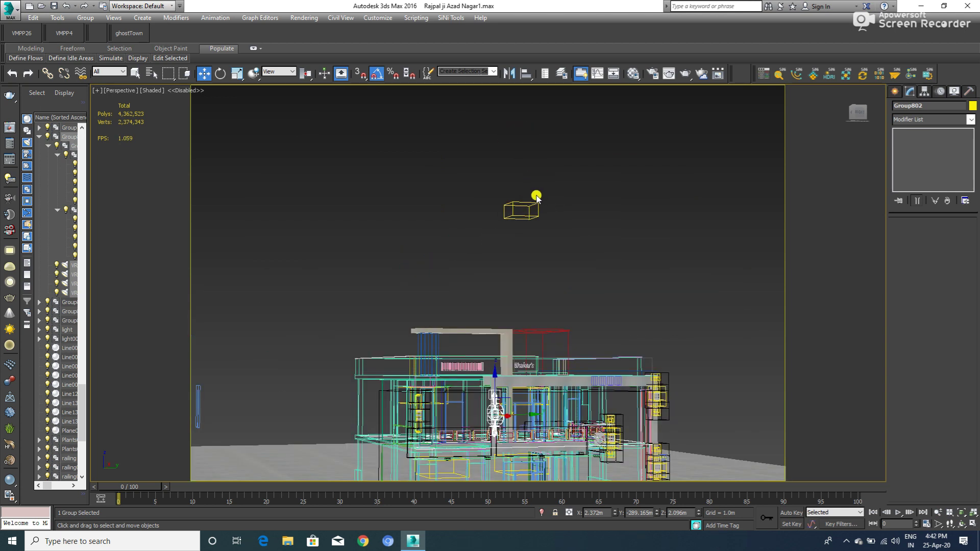
click(517, 215)
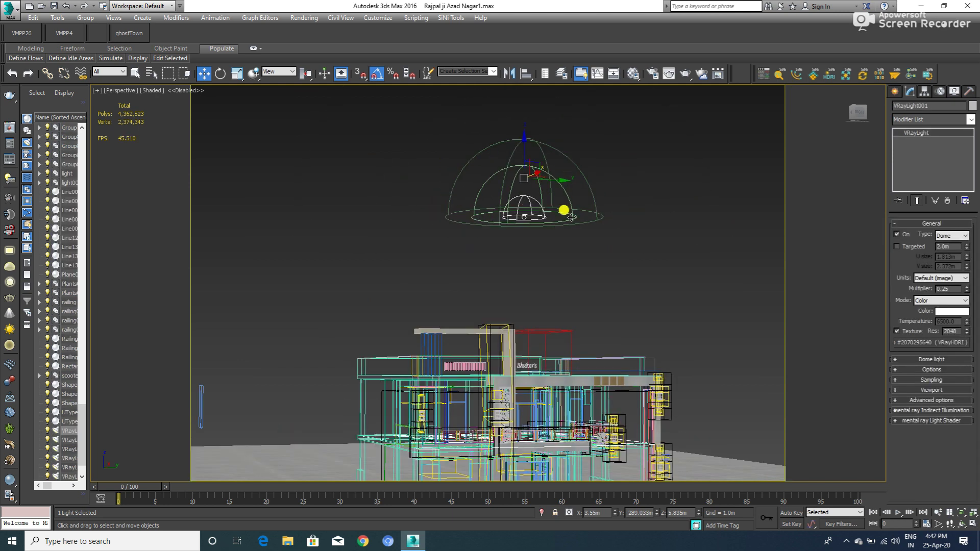
click(917, 341)
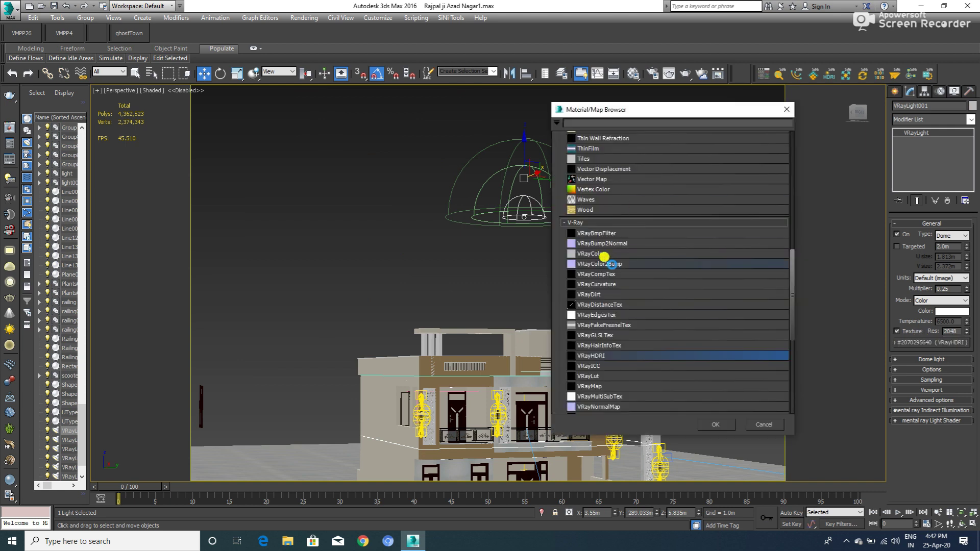
click(716, 424)
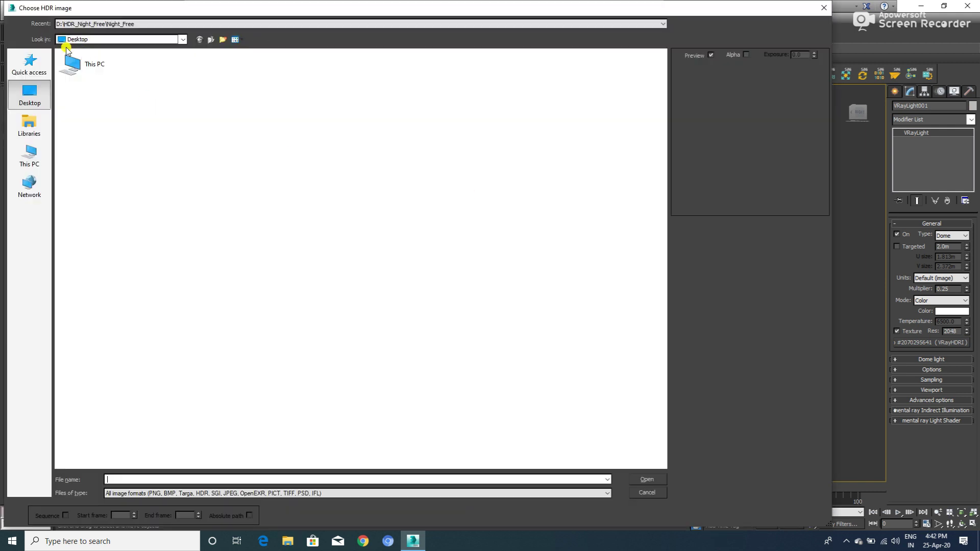
- Browse to the D:\HDR_Night_Free\Night_Free folder in the Choose HDR image dialog
click(37, 153)
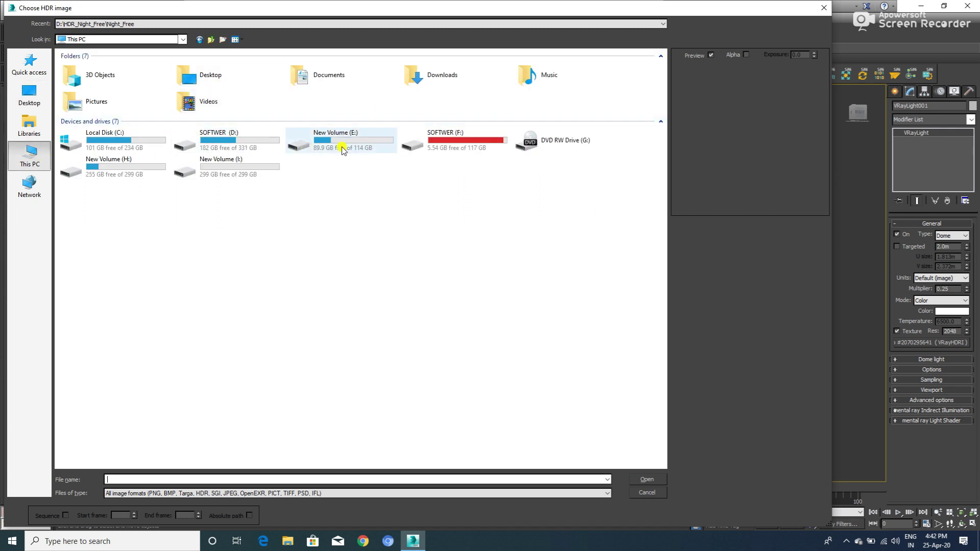
click(228, 151)
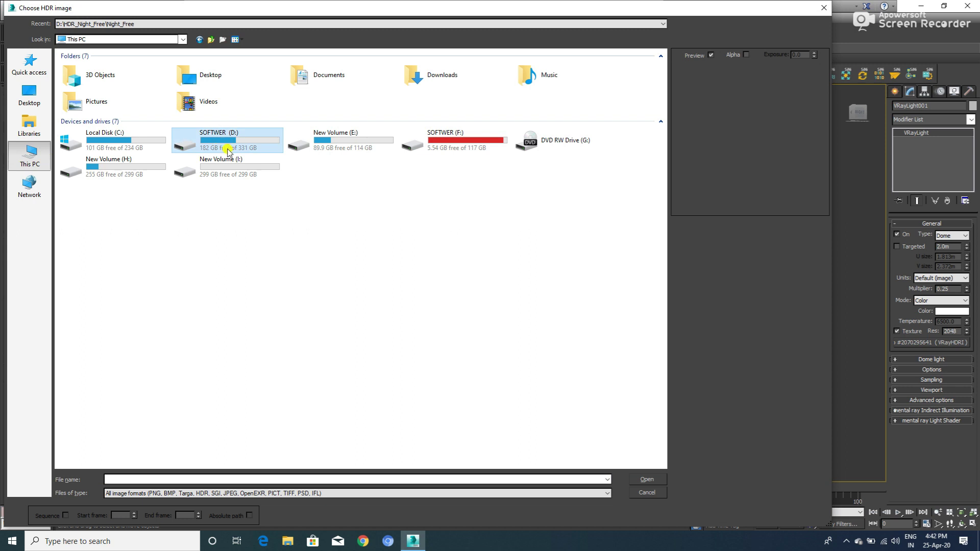
double_click(228, 151)
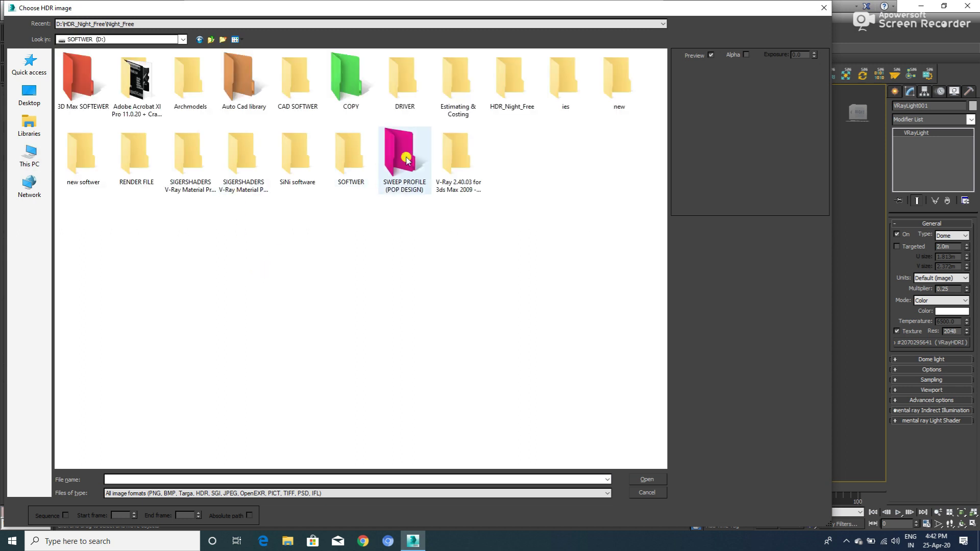
double_click(513, 82)
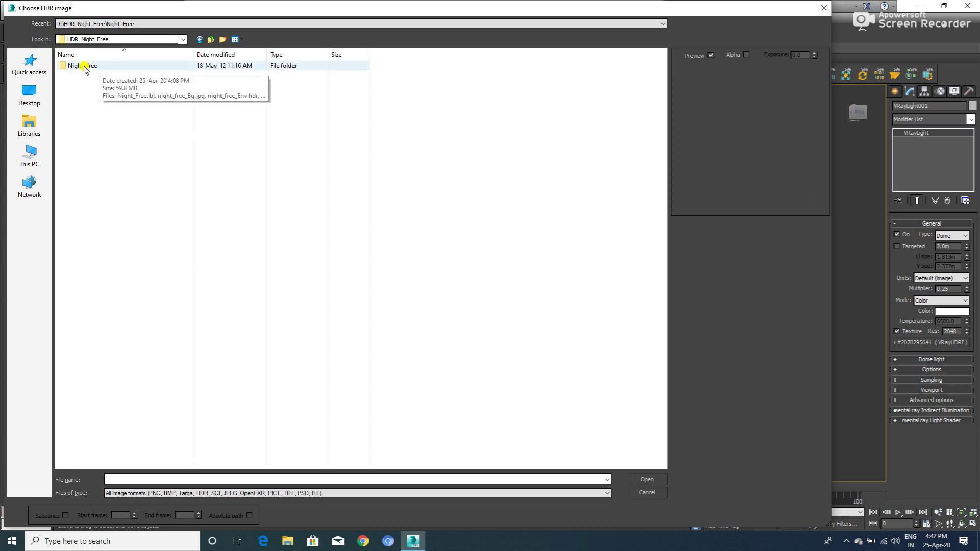
double_click(99, 68)
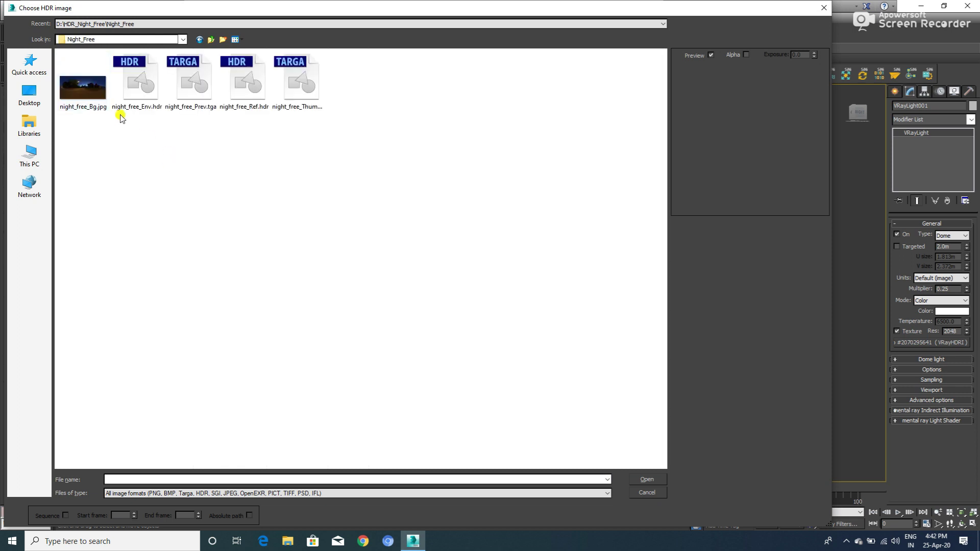
- Load night_free_Prev.tga into the dome light's HDRI map and show its settings in the Material Editor
click(132, 97)
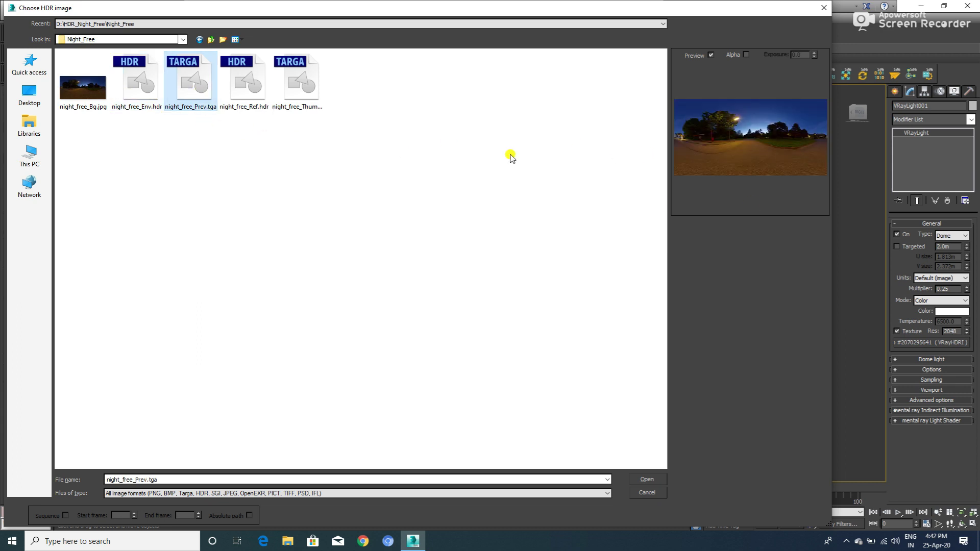
click(230, 81)
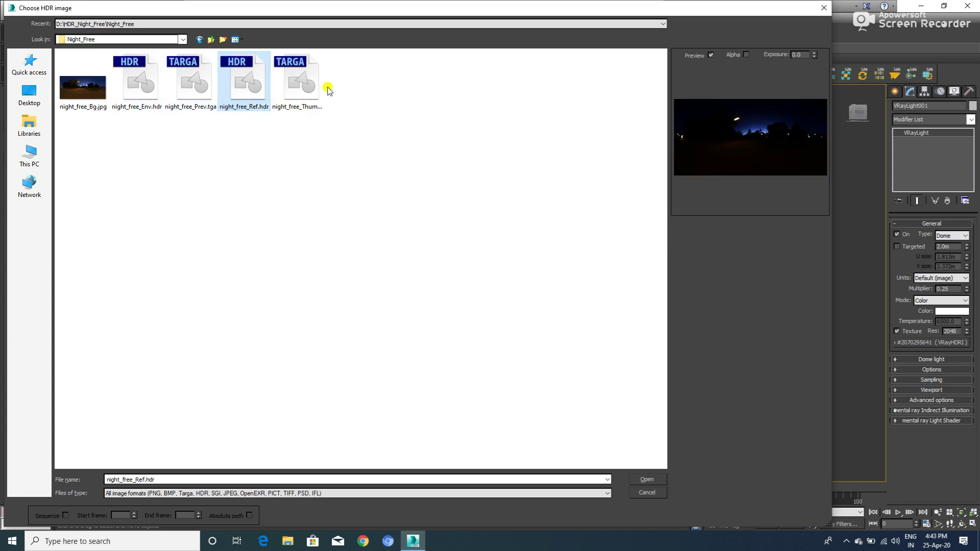
click(321, 88)
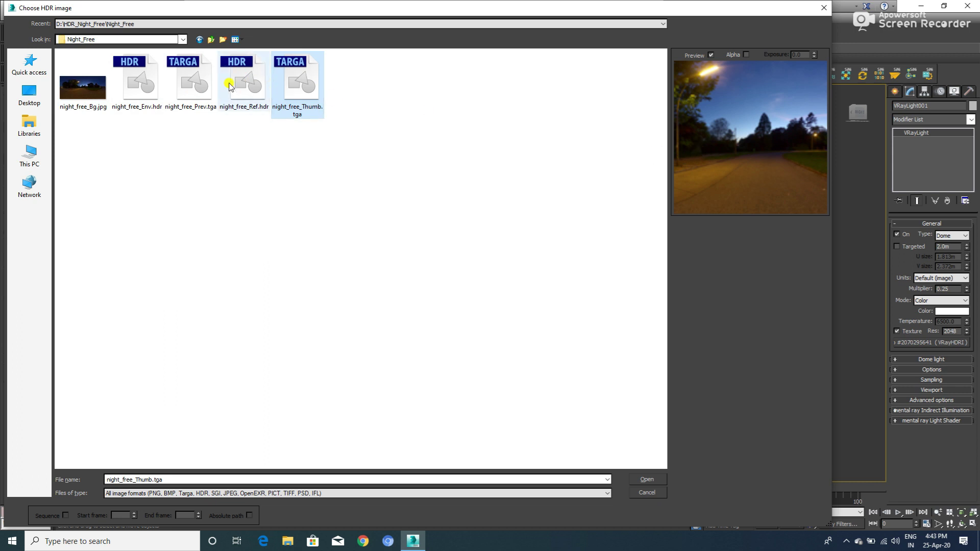
click(191, 81)
click(641, 477)
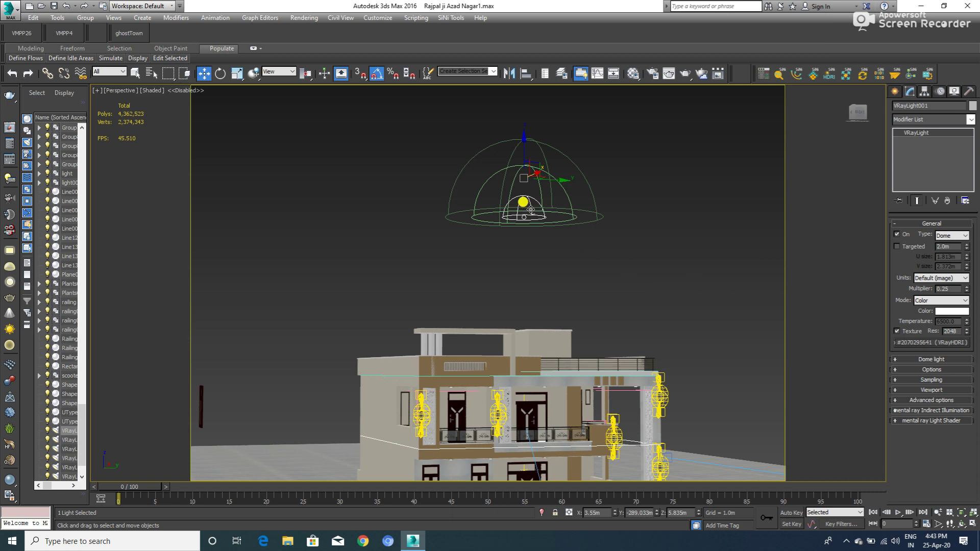
key(m)
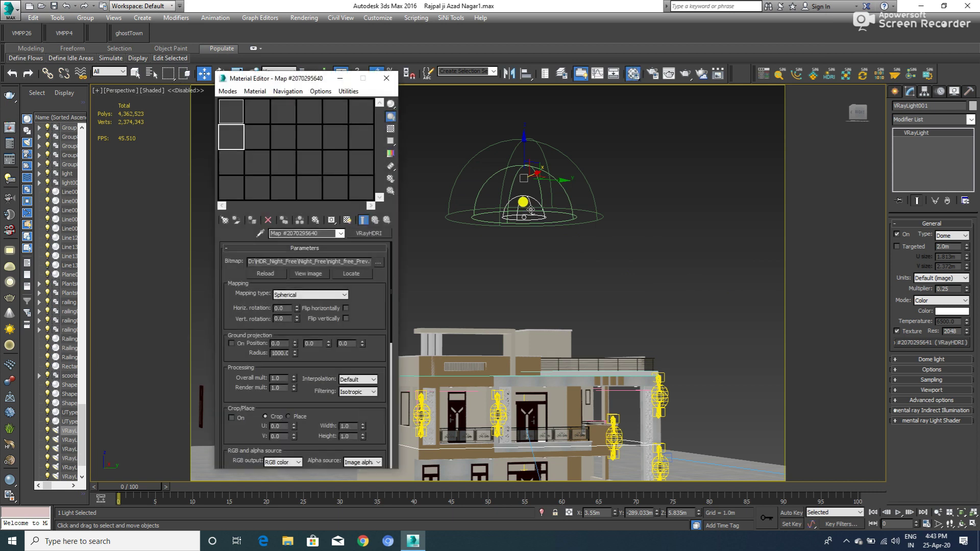
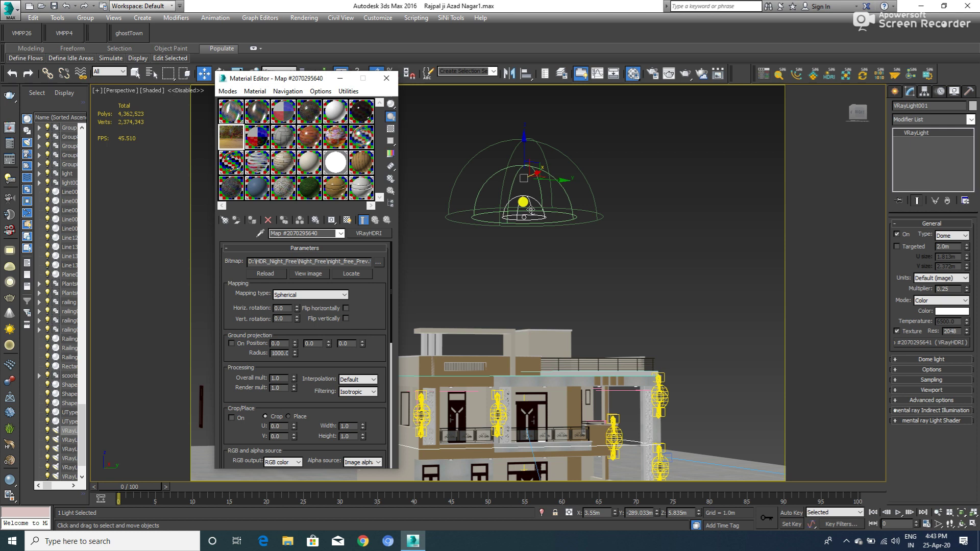
- Instance the dome light's VRayHDRI night-sky map into a Material Editor slot, then close the editor
drag(913, 347, 268, 174)
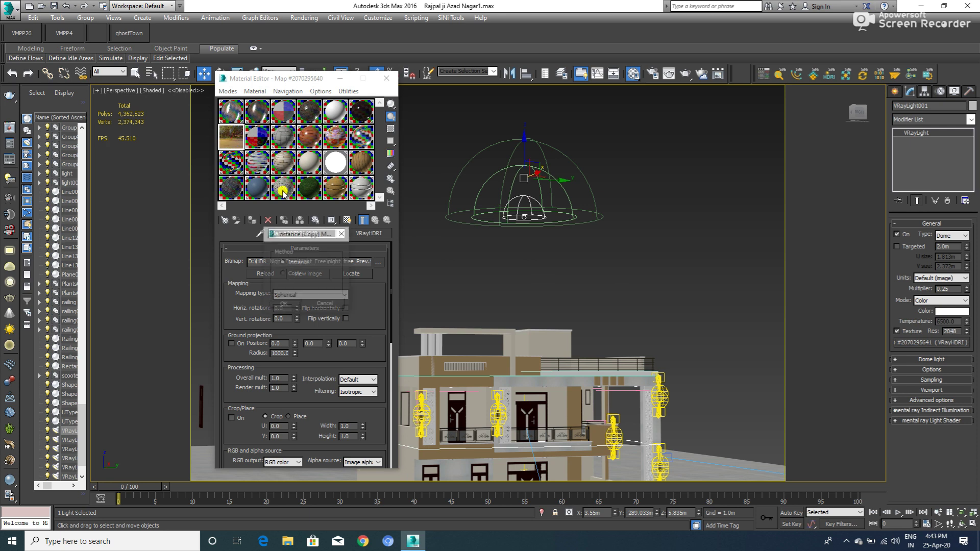
click(285, 304)
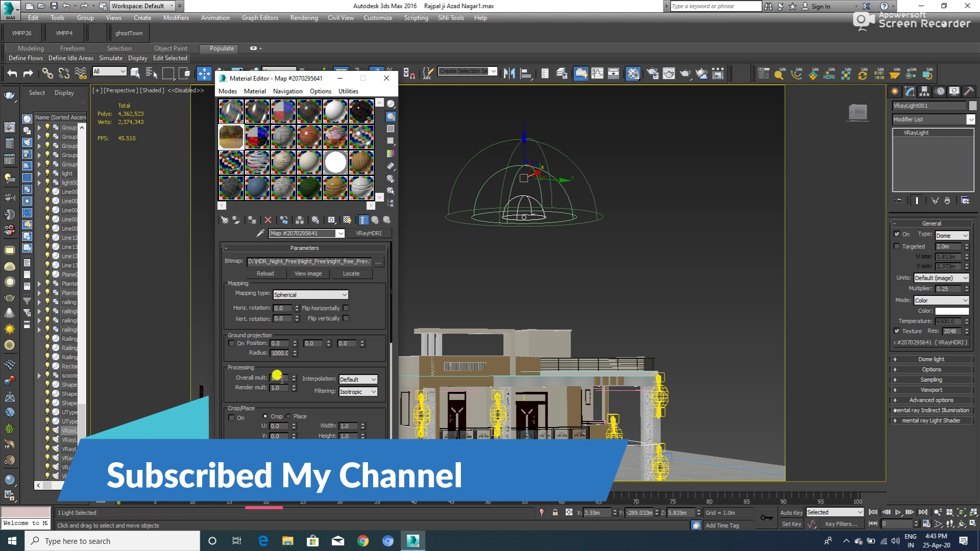
click(385, 79)
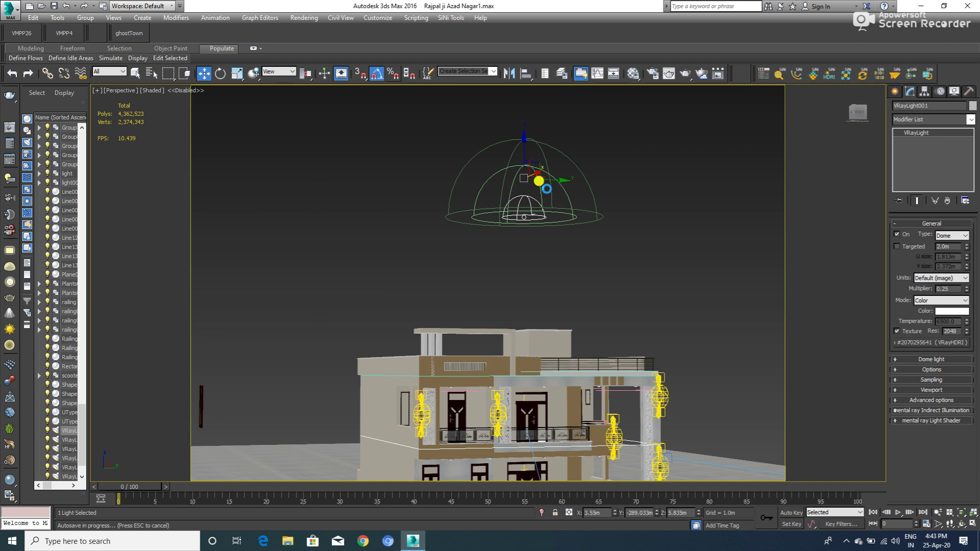
- View through VRayPhysicalCamera003 and select the left upper lamp fixture
key(c)
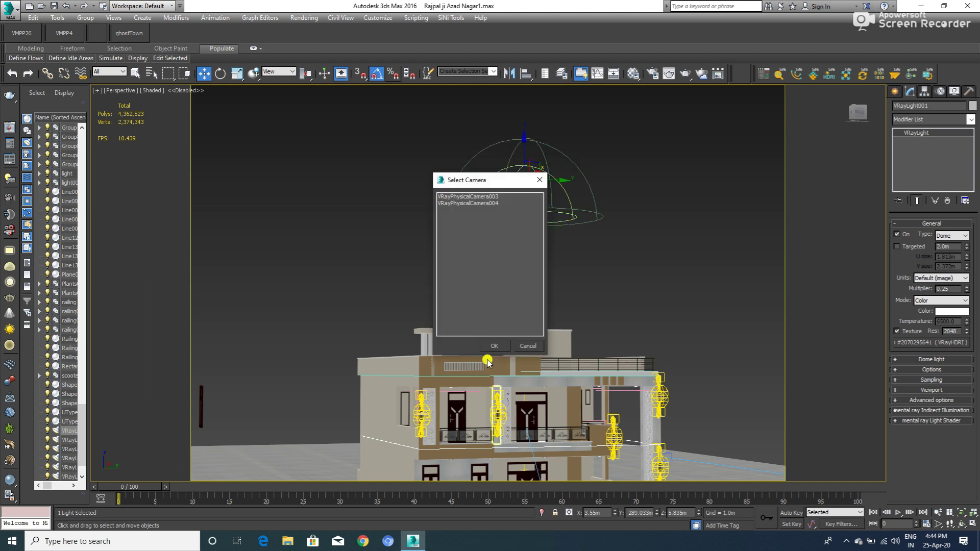
double_click(480, 196)
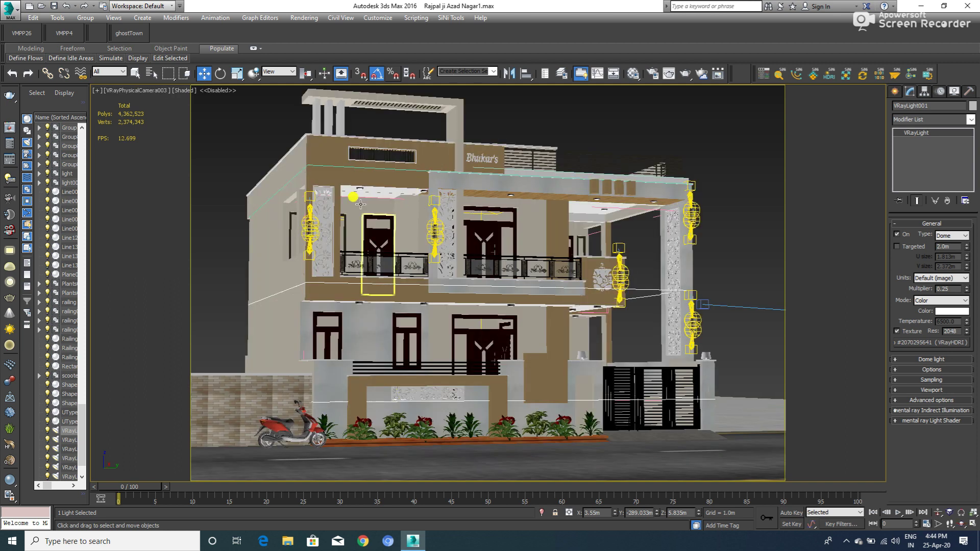
click(310, 209)
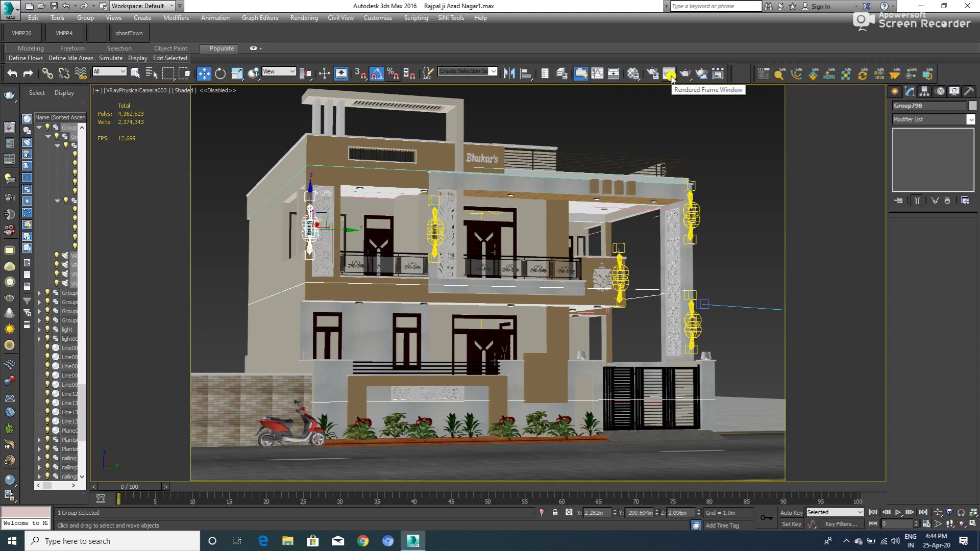
- Set Area to Render to Region and fit the region around the left upper lamp
click(669, 75)
click(497, 141)
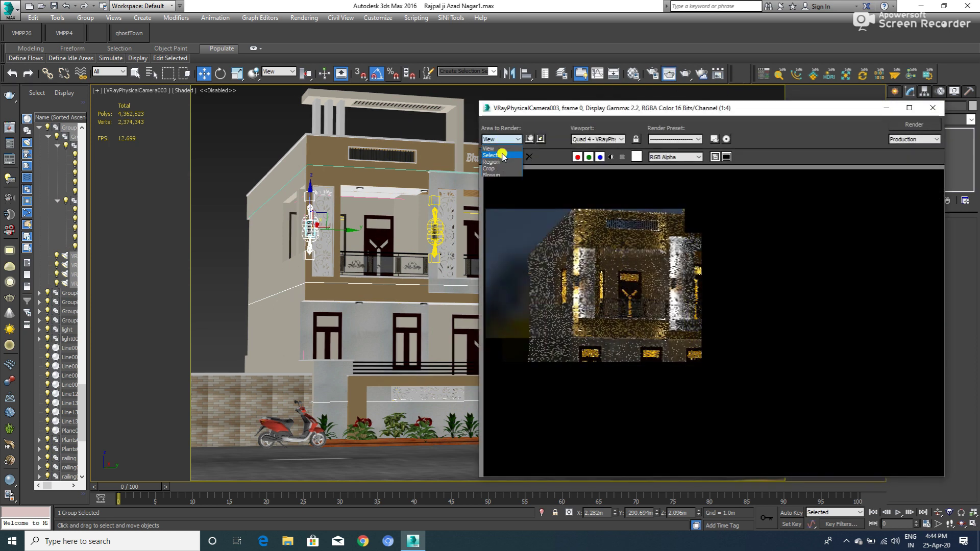
click(499, 162)
click(932, 107)
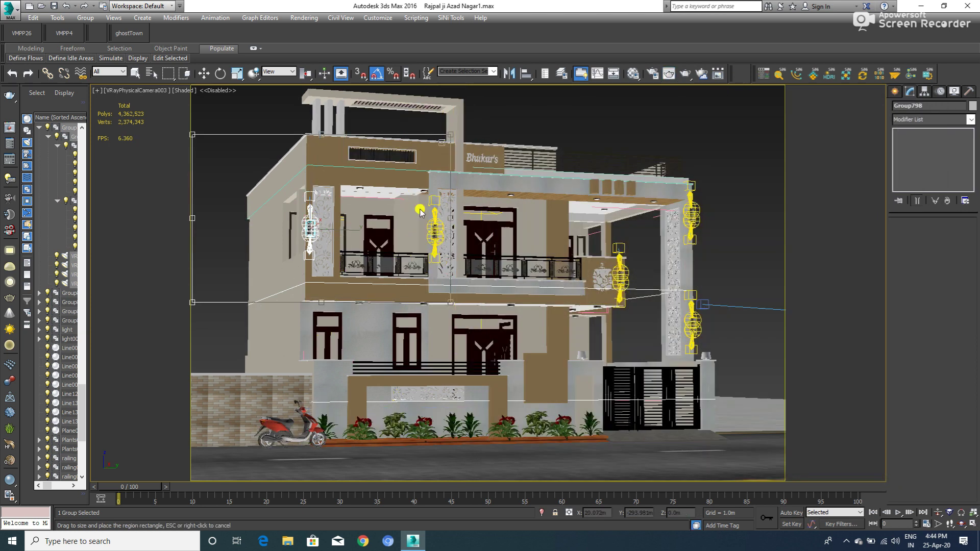
drag(192, 134, 301, 188)
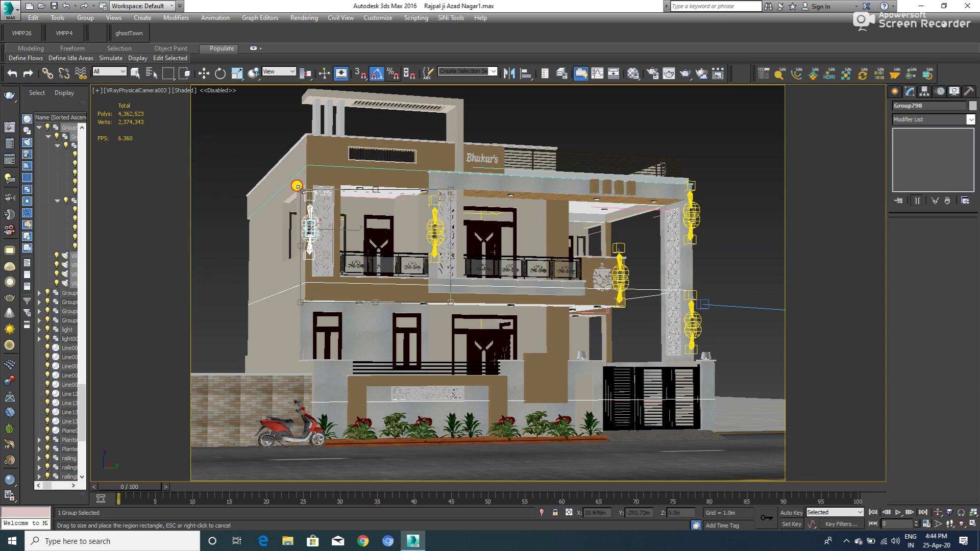
mouse_move(394, 207)
mouse_down()
mouse_move(384, 196)
mouse_move(393, 195)
mouse_up()
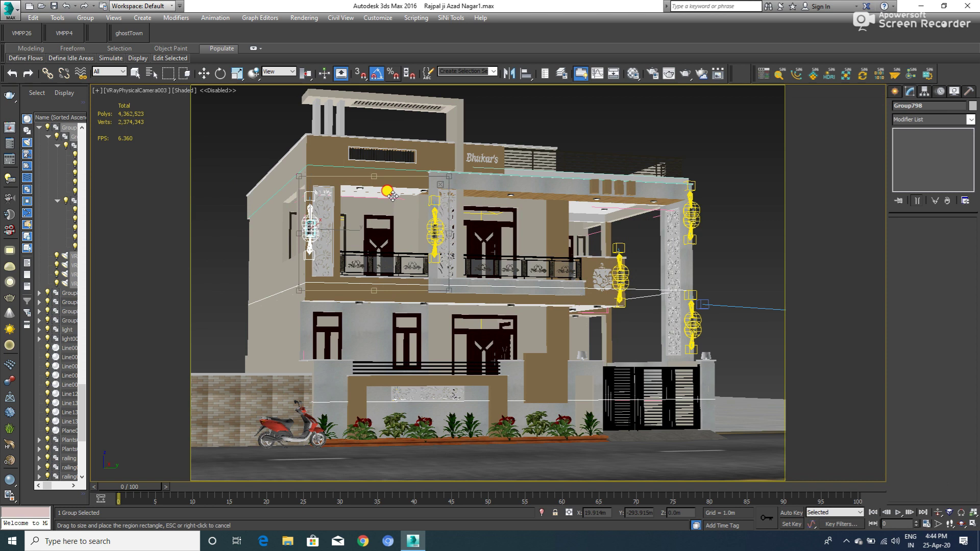
click(669, 73)
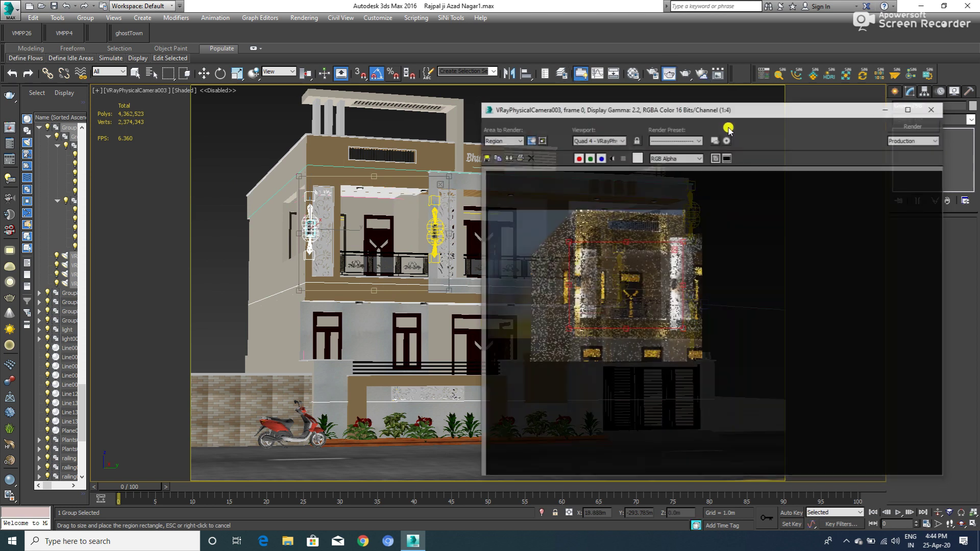
- Production-render the region around the left lamp and inspect the result
click(913, 125)
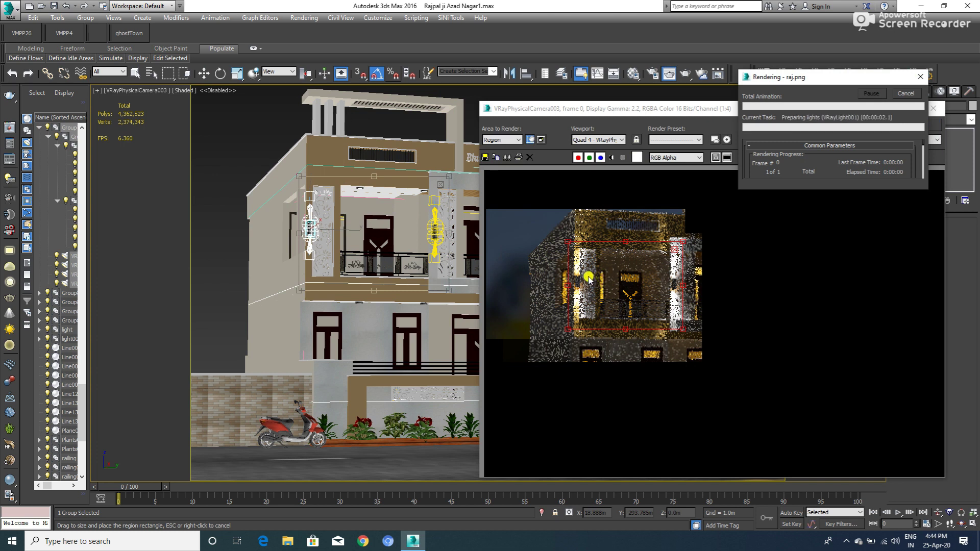
scroll(588, 278, up, 1)
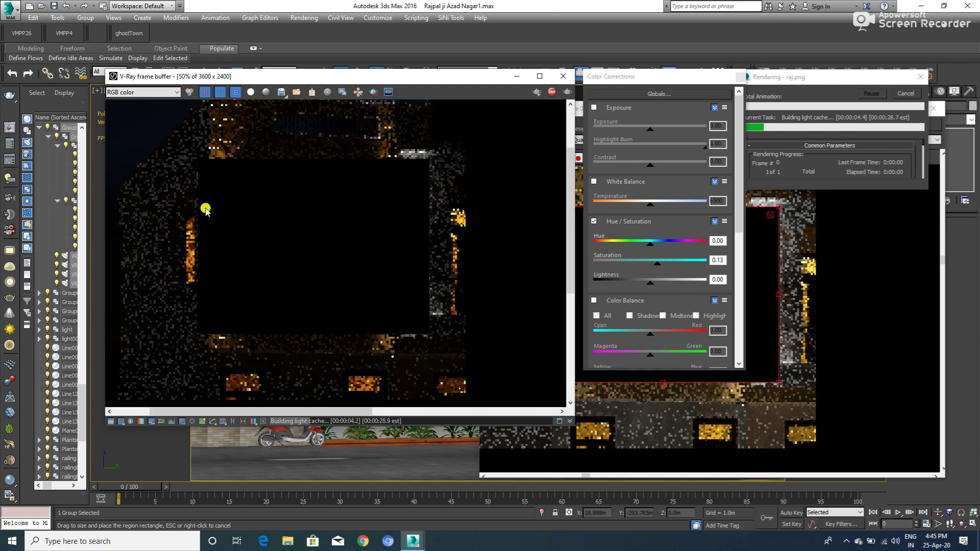
click(811, 311)
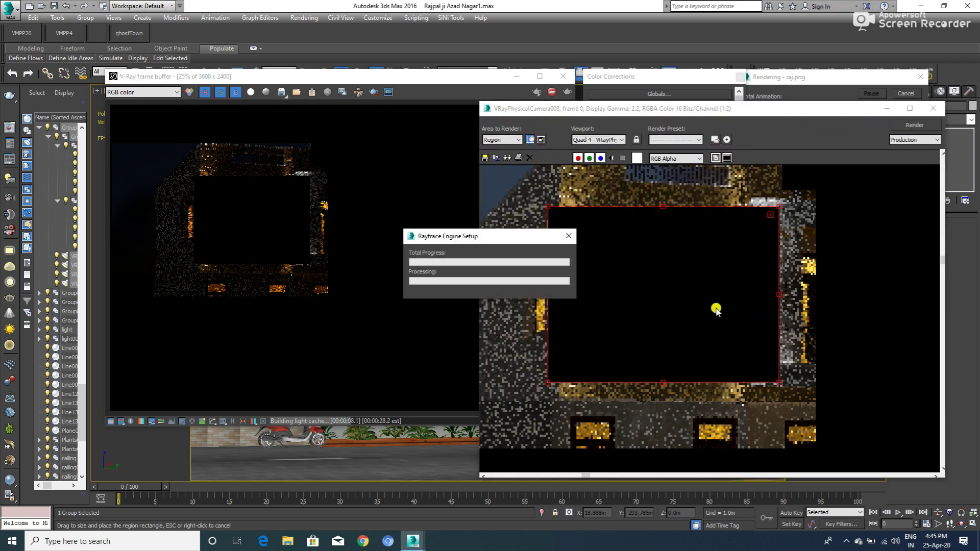
click(634, 78)
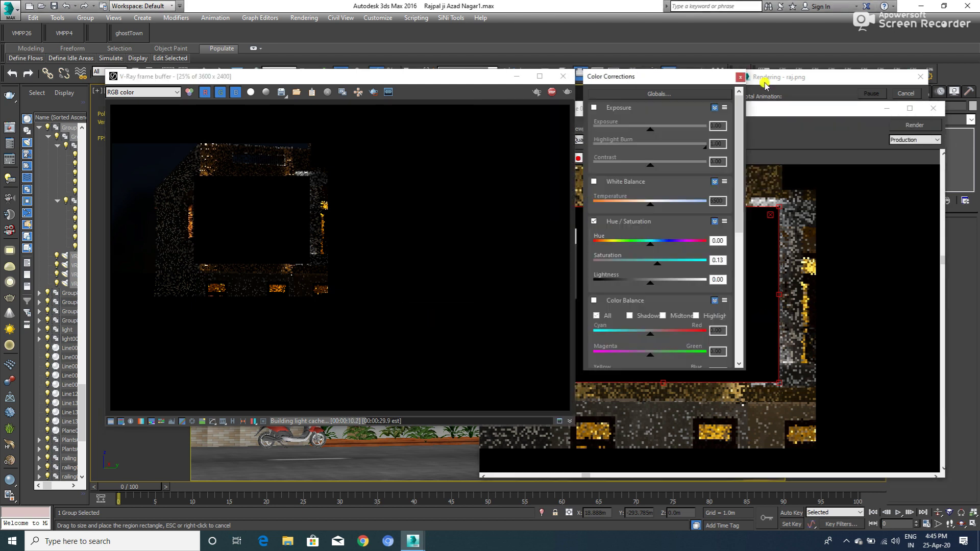
click(804, 83)
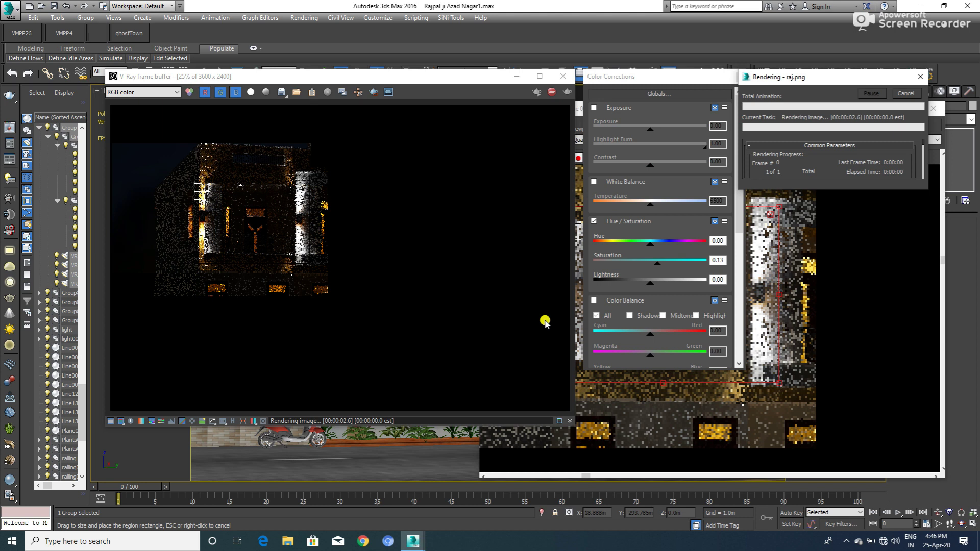
click(806, 330)
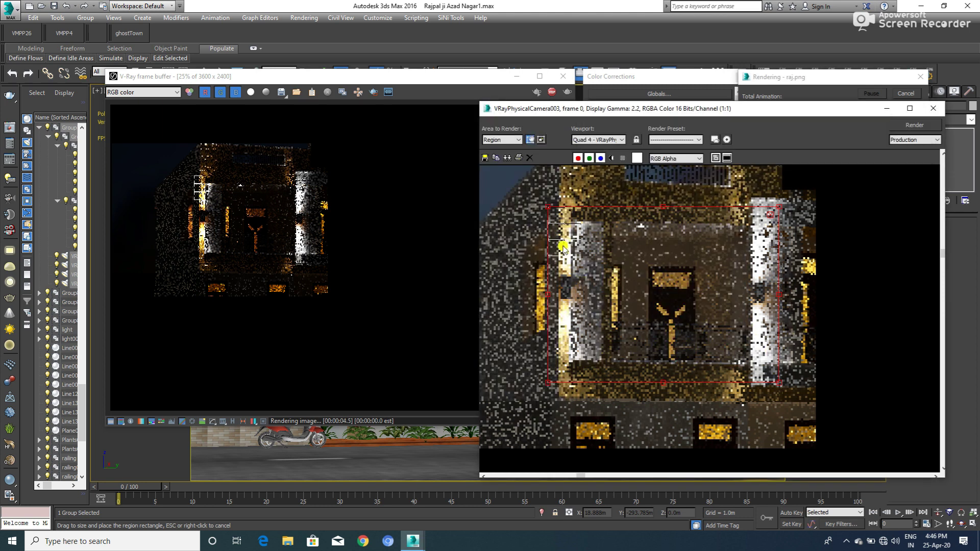
scroll(579, 283, up, 1)
scroll(587, 281, down, 1)
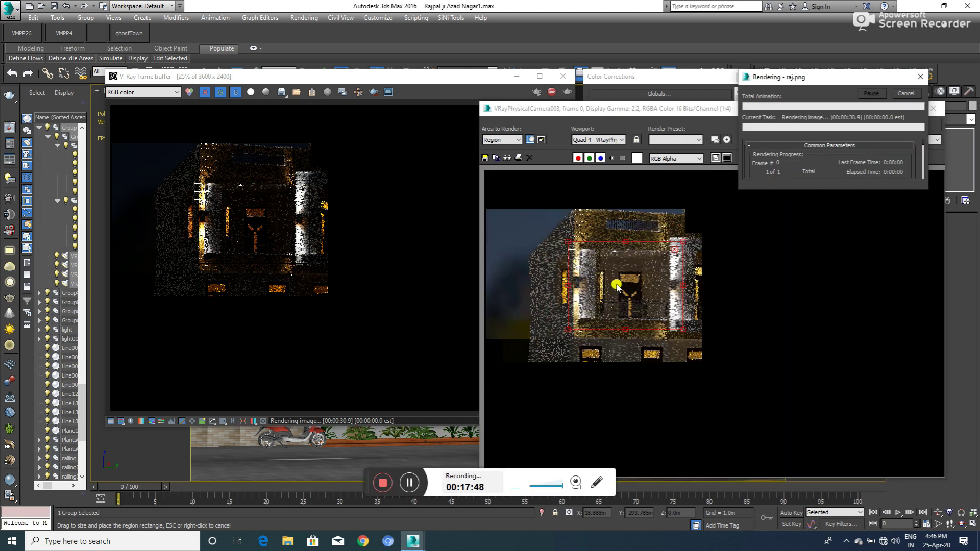
scroll(618, 288, up, 1)
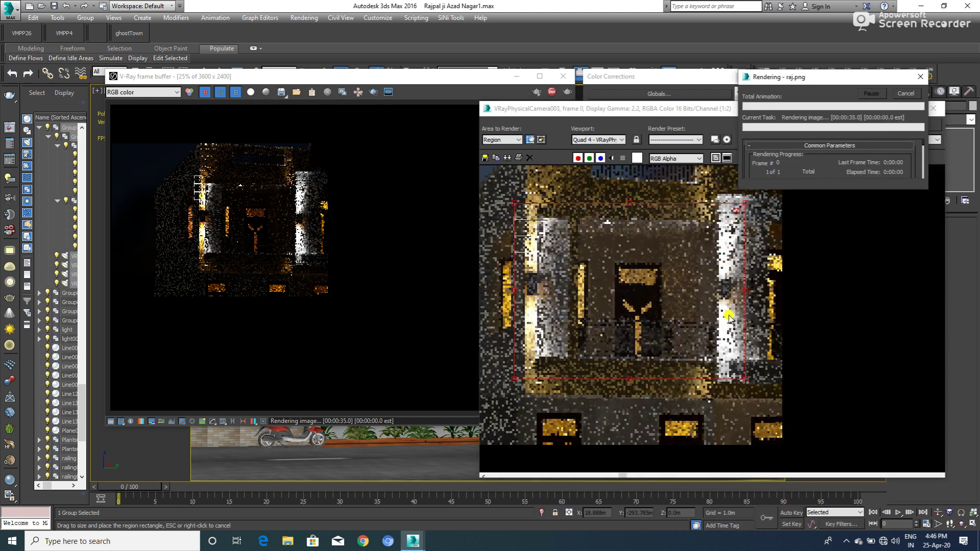
- Close the render windows, reset Area to Render to View, and isolate the lamp group
click(910, 93)
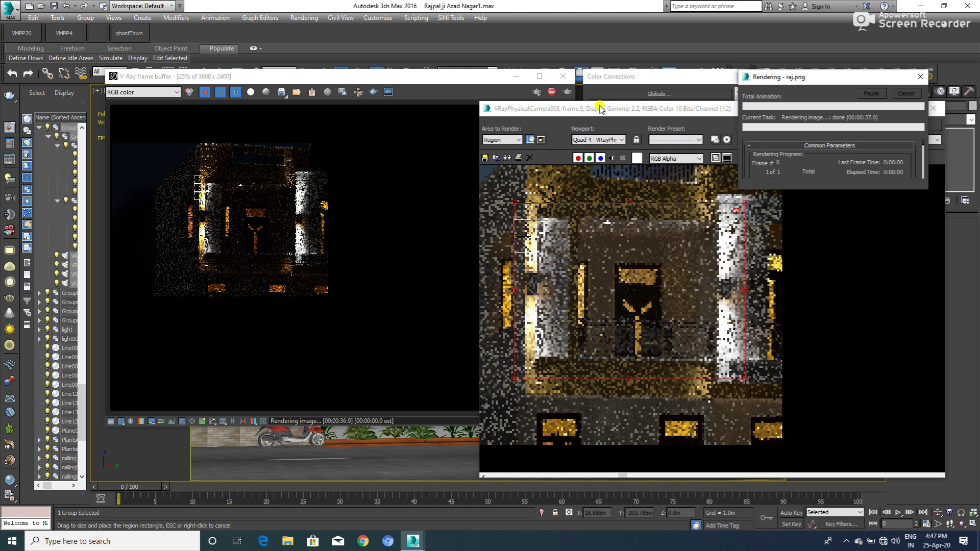
click(933, 108)
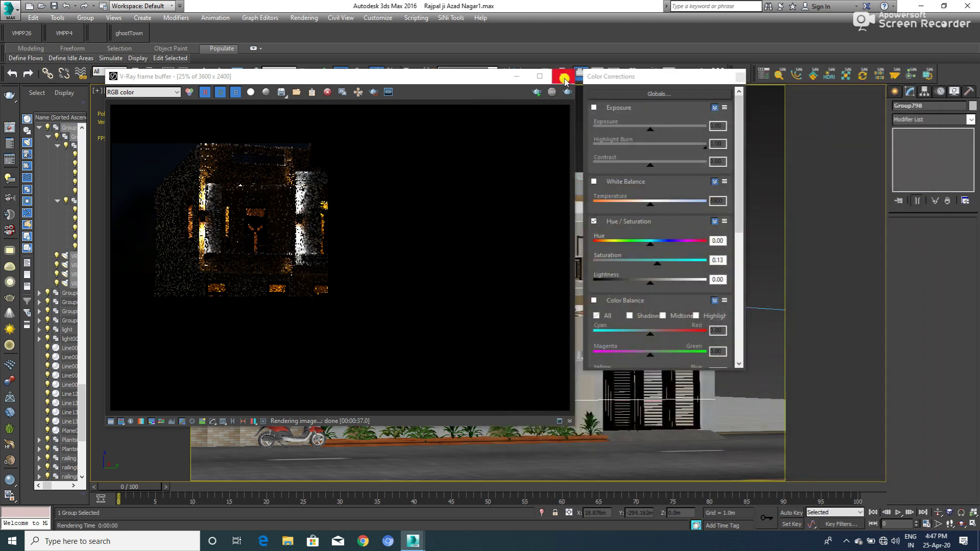
click(564, 78)
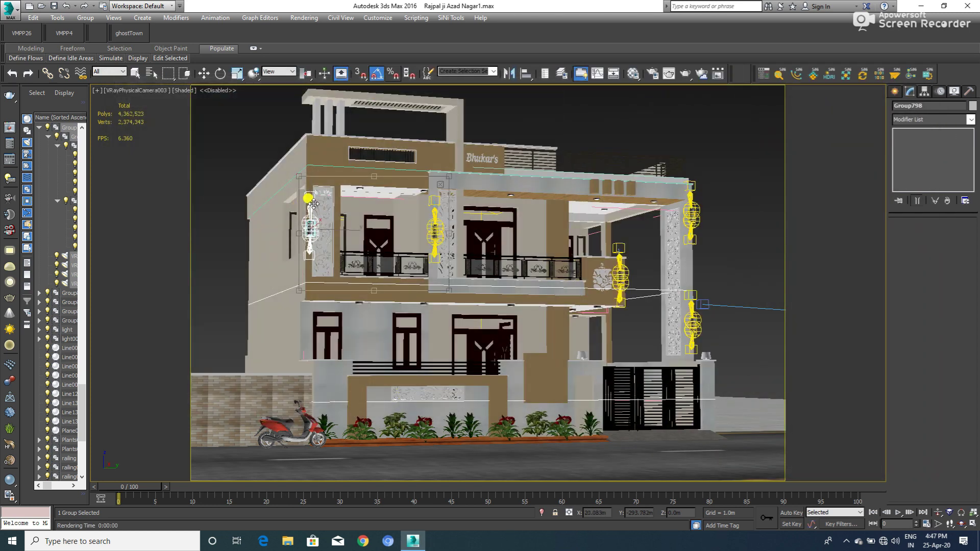
click(668, 72)
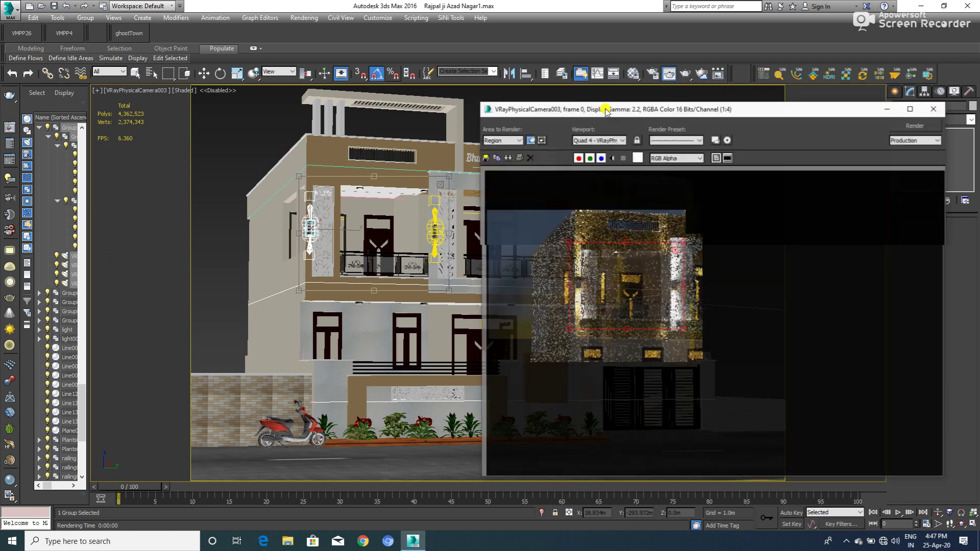
click(502, 141)
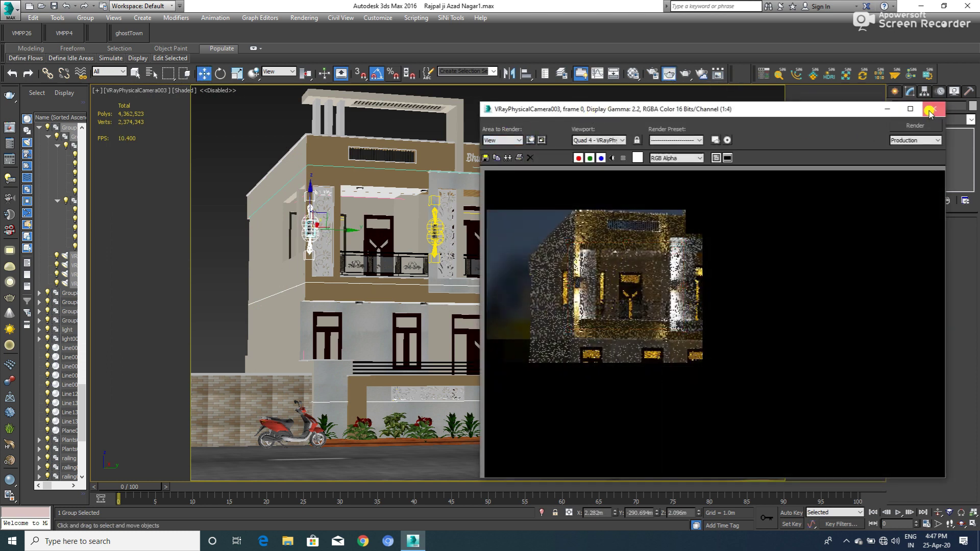
click(928, 109)
key(alt+q)
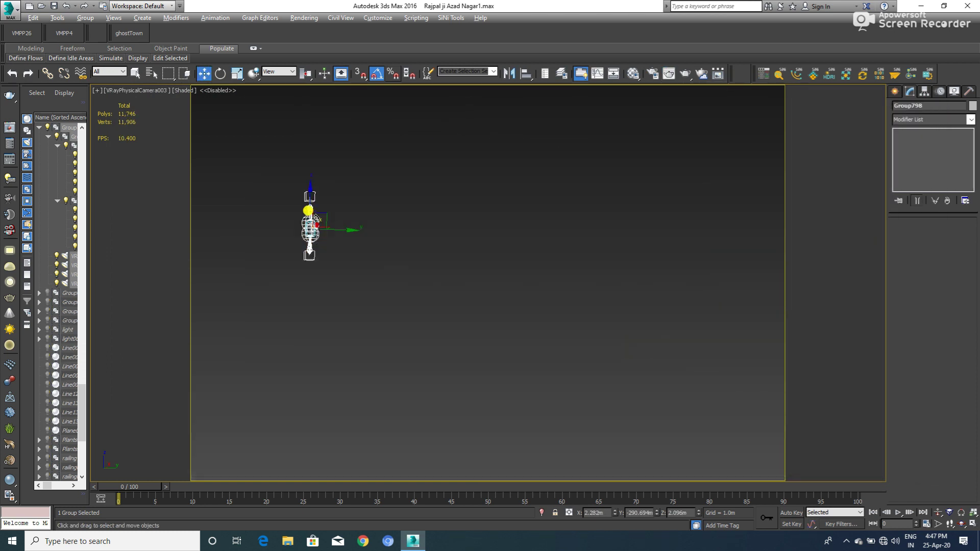
- Orbit above the lamp fixture, open its group, and select the upper IES light
scroll(309, 202, up, 3)
alt+middle_drag(308, 202, 302, 188)
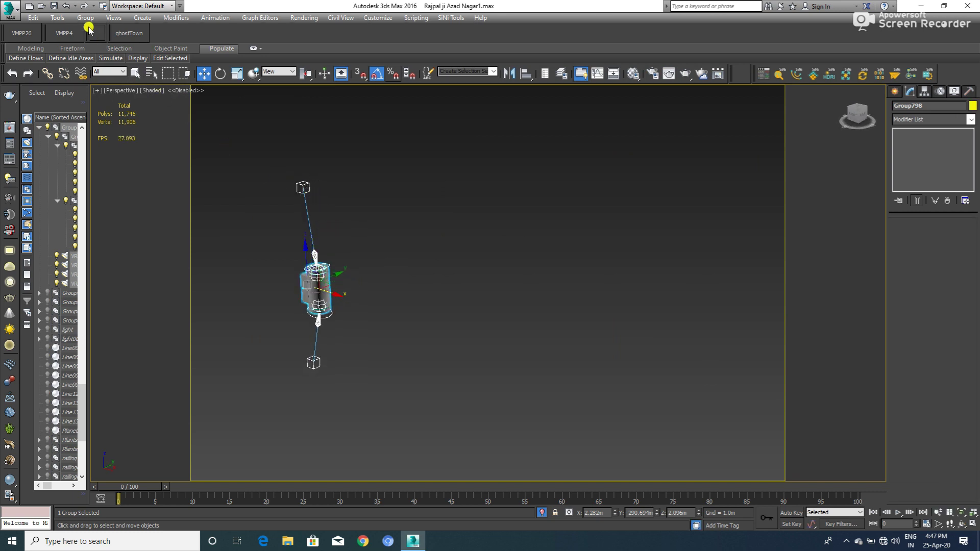
click(85, 17)
click(102, 54)
click(290, 189)
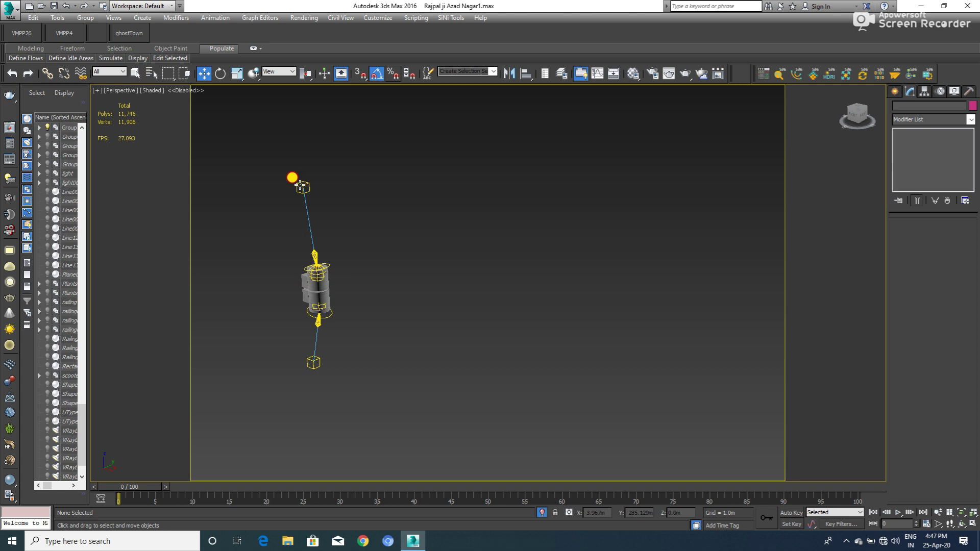
click(301, 186)
click(312, 257)
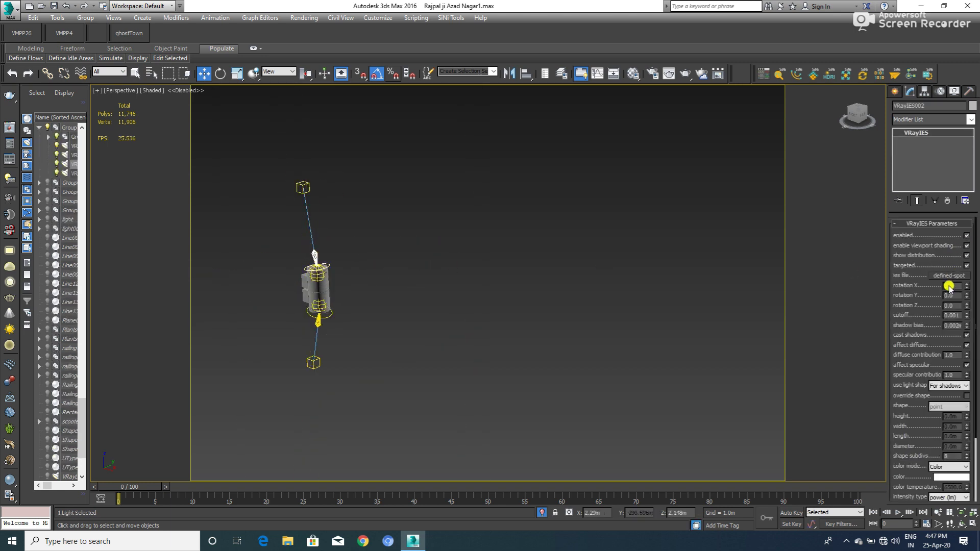
- Lower the upper IES light's intensity value
drag(911, 329, 907, 233)
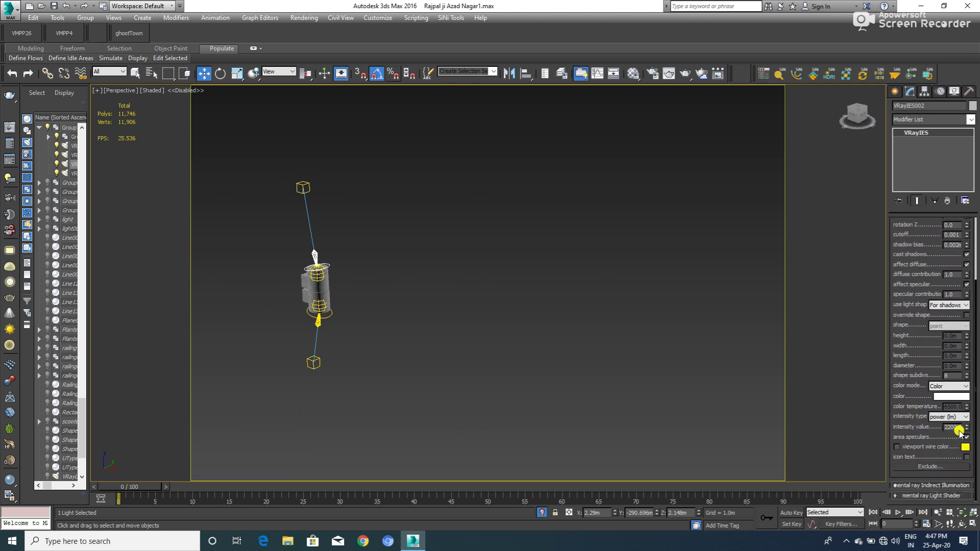
drag(966, 433, 966, 437)
text(1156)
key(Return)
text(8)
drag(903, 326, 905, 407)
drag(911, 447, 908, 367)
- Select the lower IES light and set its intensity to 800
click(330, 314)
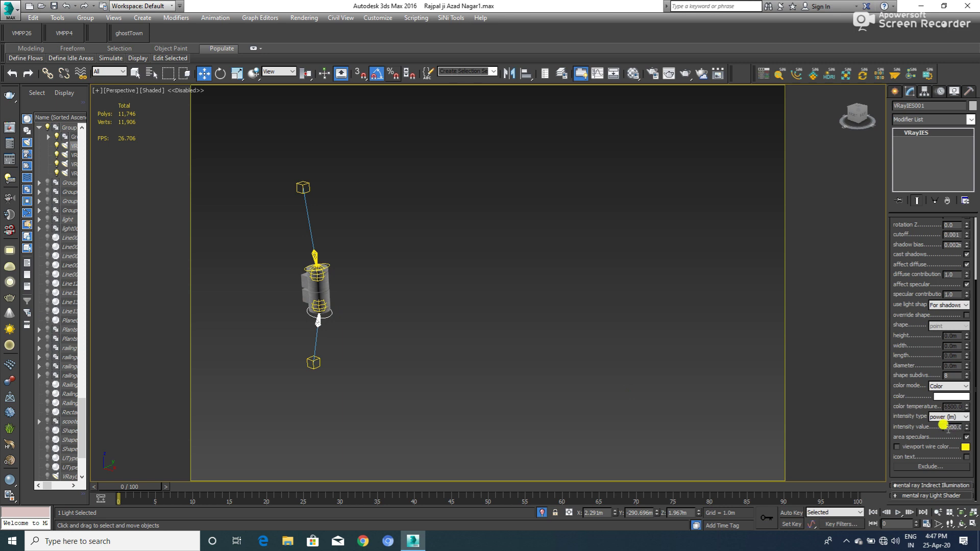
double_click(951, 426)
key(Return)
drag(902, 289, 900, 365)
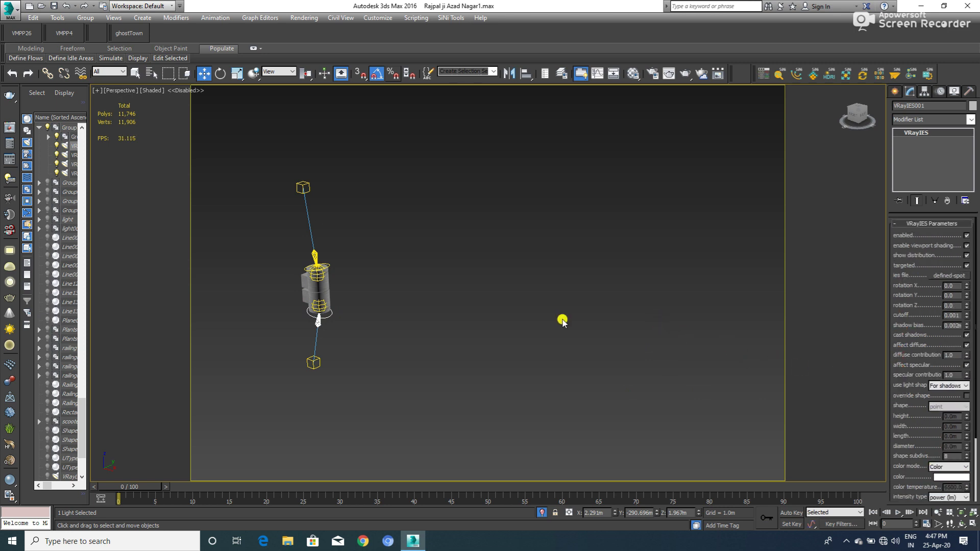
- Select the VRayIES002 light itself rather than its target
click(310, 251)
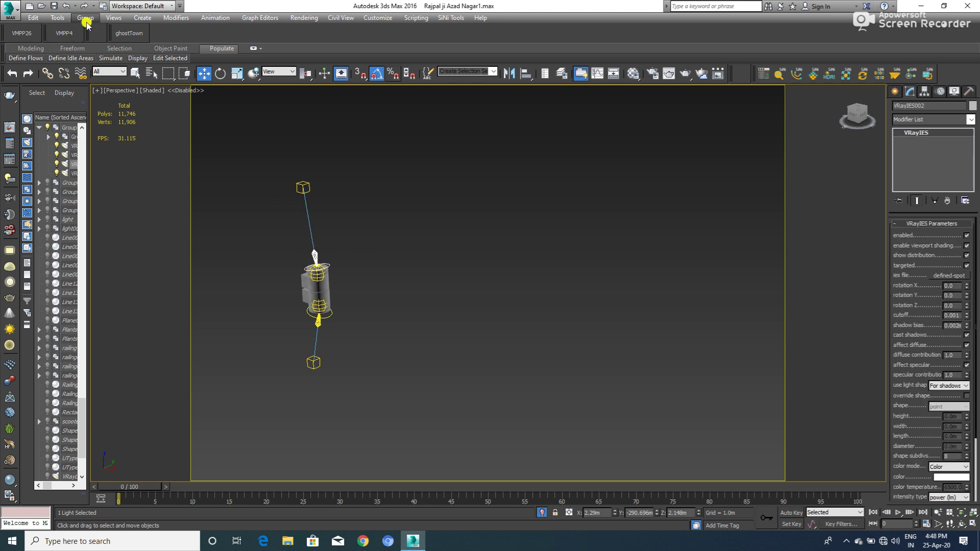
click(85, 18)
click(306, 188)
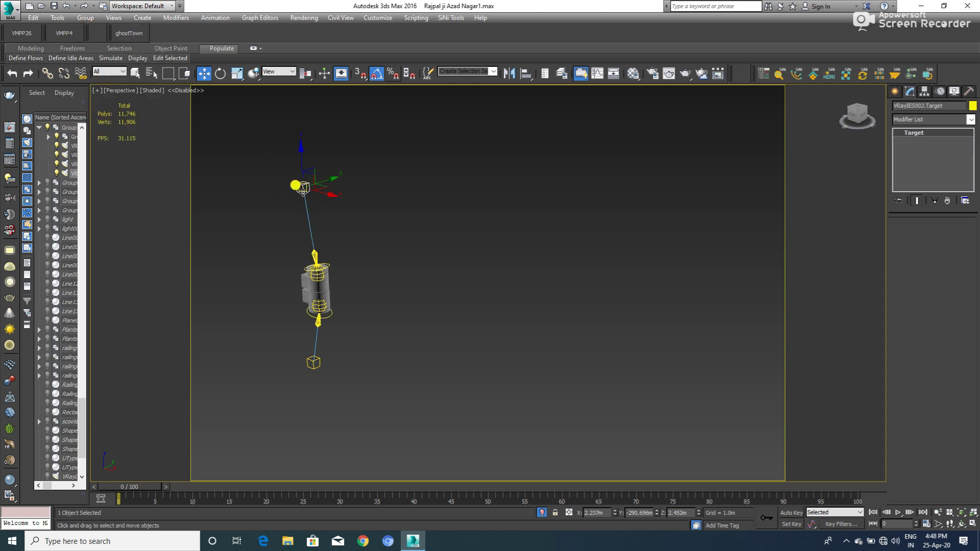
click(320, 261)
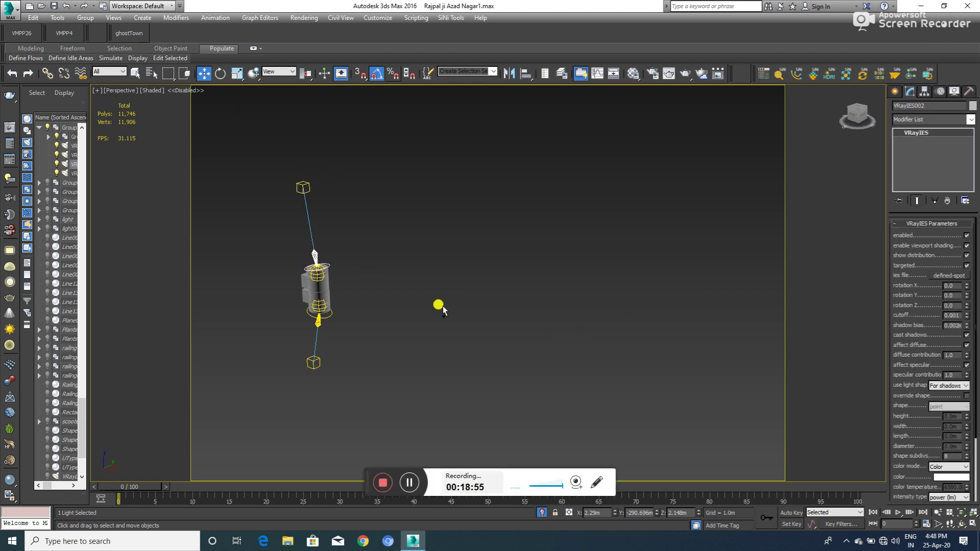
- Set VRayIES001 and VRayIES002 power to 500 in the V-Ray Light Lister
click(9, 179)
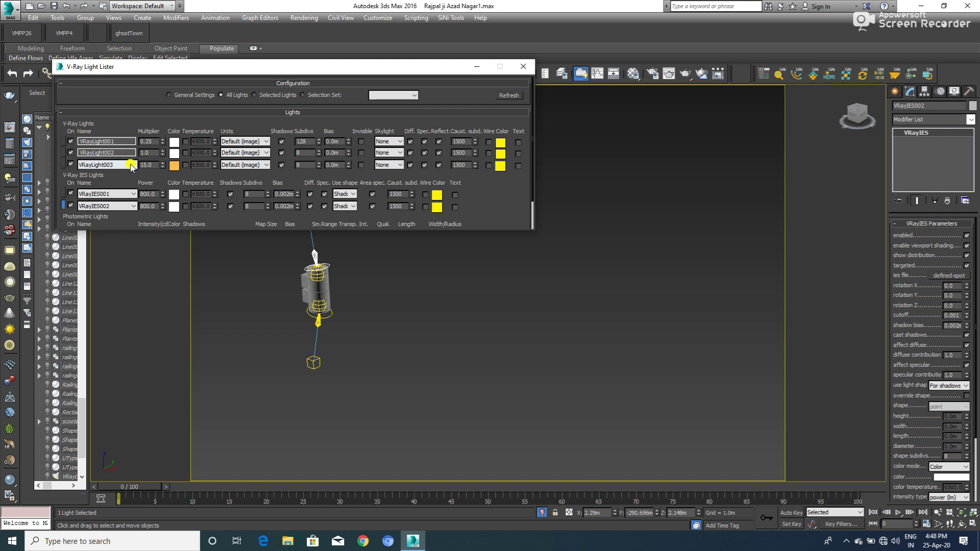
scroll(137, 169, down, 2)
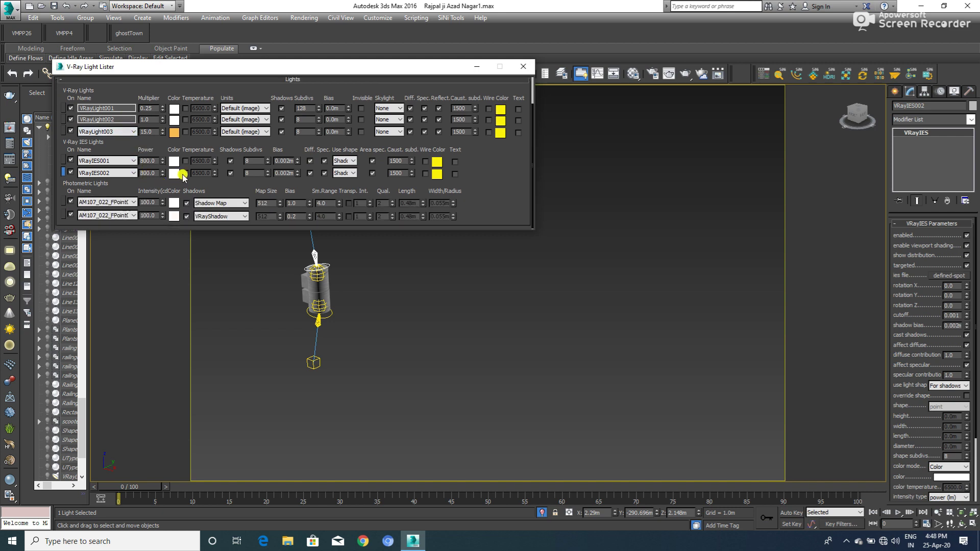
drag(158, 161, 136, 161)
drag(157, 174, 136, 173)
text(50)
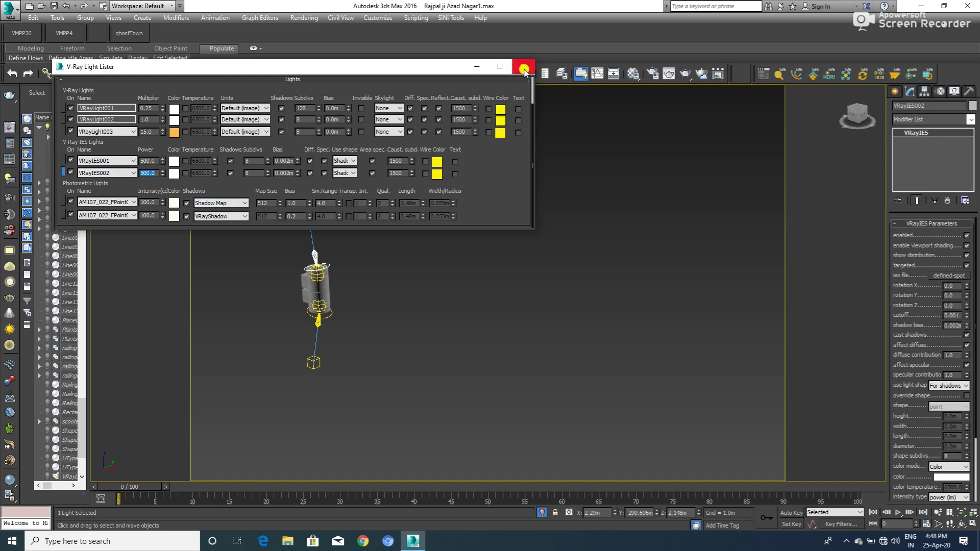
click(523, 66)
- Open the lamp group and render the VRayPhysicalCamera003 view
click(93, 22)
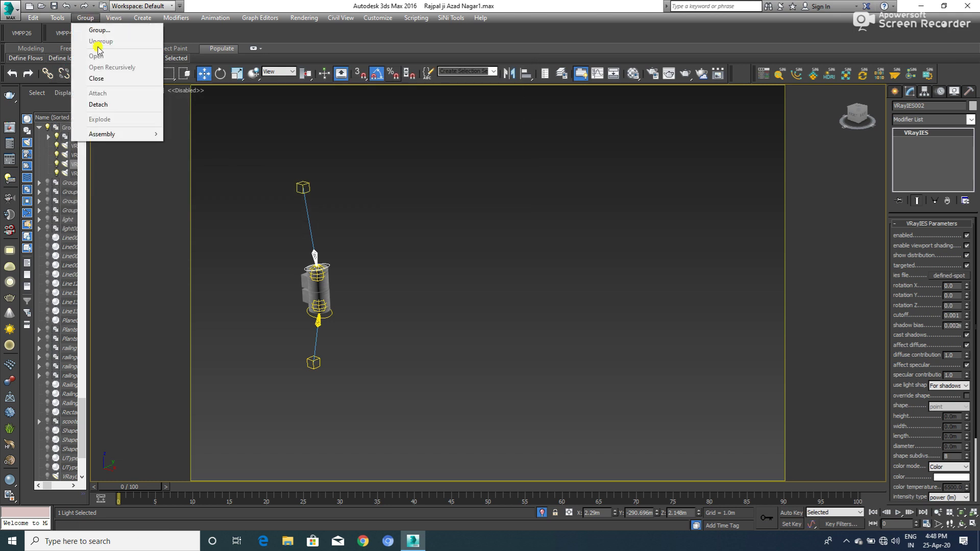
click(99, 77)
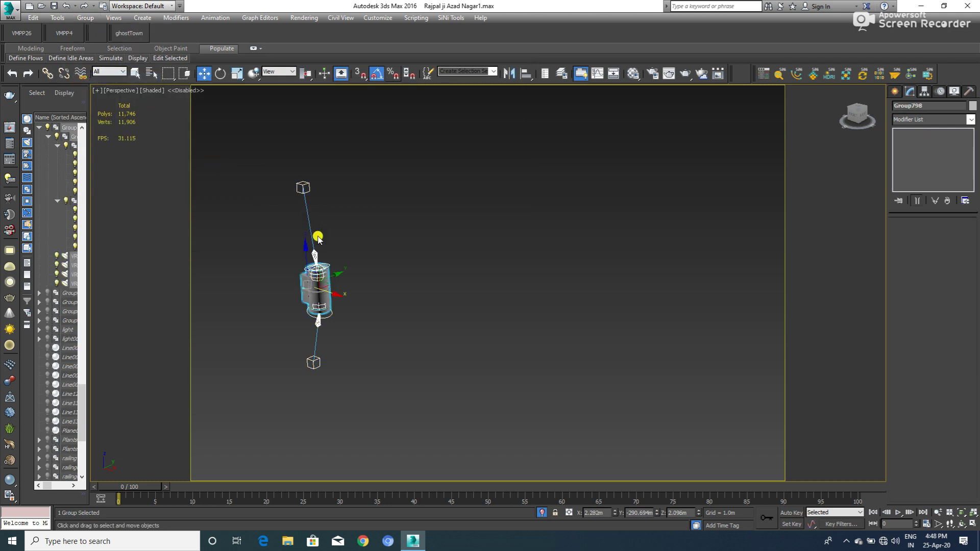
key(c)
double_click(457, 197)
right_click(372, 221)
click(398, 173)
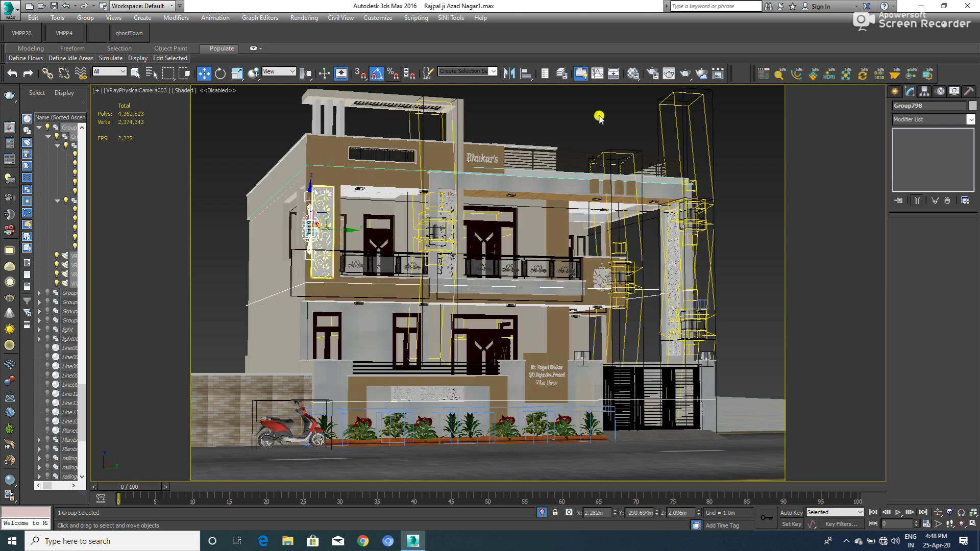
key(shift+q)
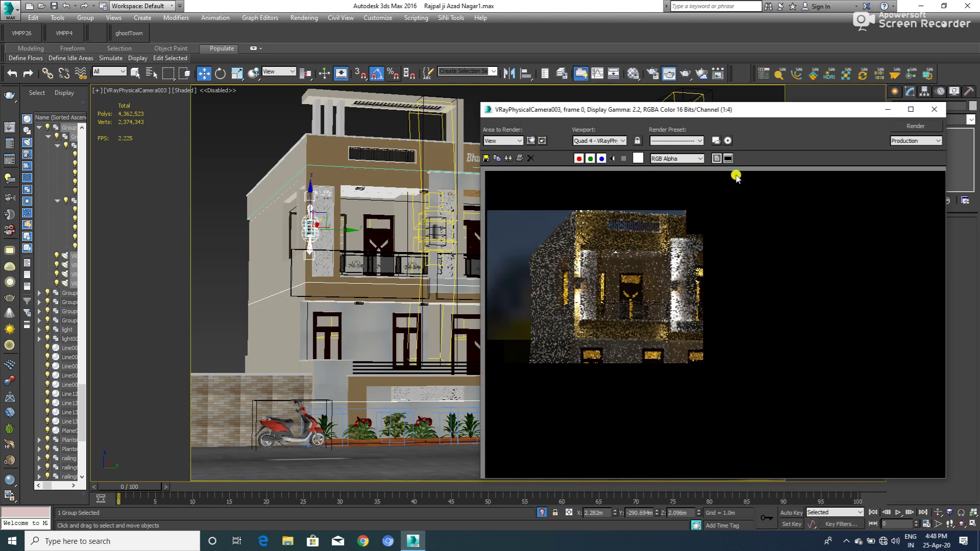
- Set the render area to a Region strip around the left gate pillar and render it
click(506, 141)
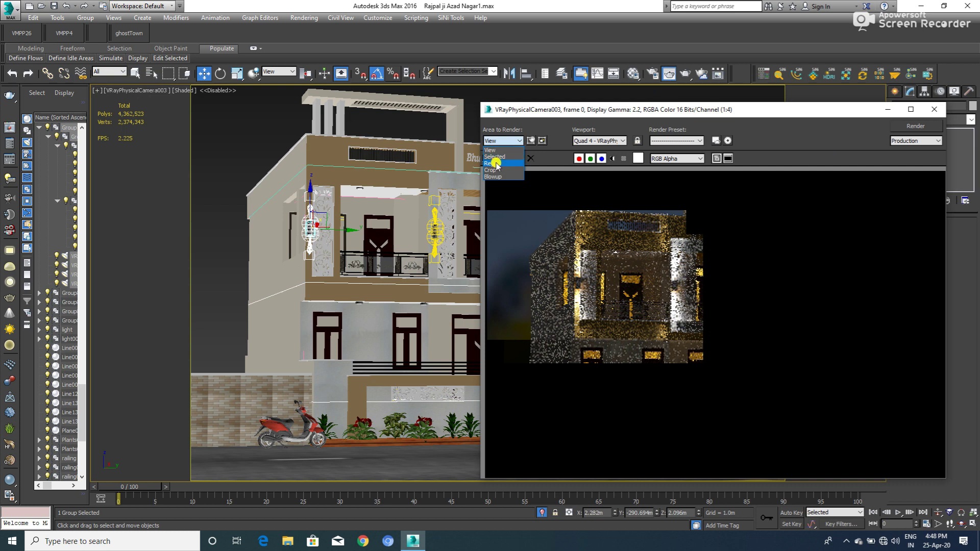
click(503, 162)
click(911, 109)
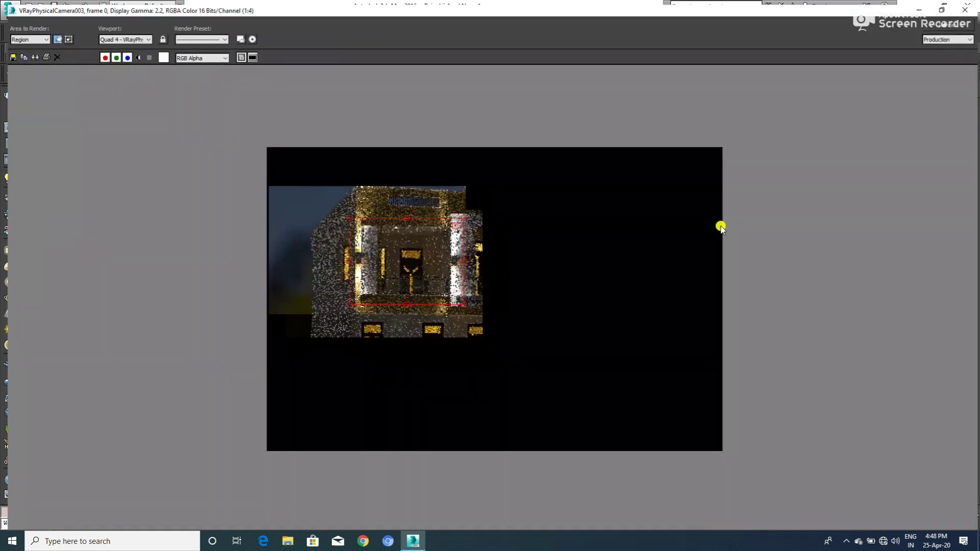
click(945, 7)
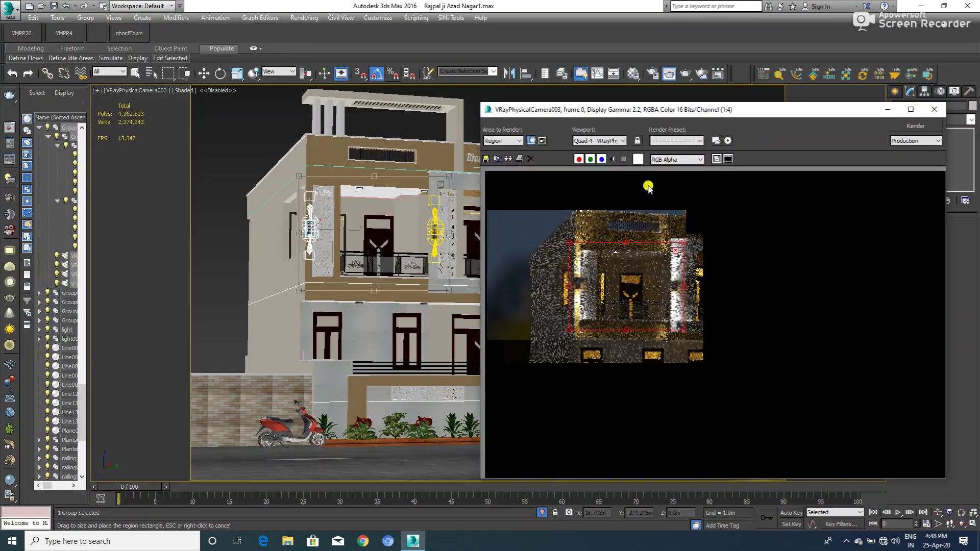
drag(683, 329, 594, 328)
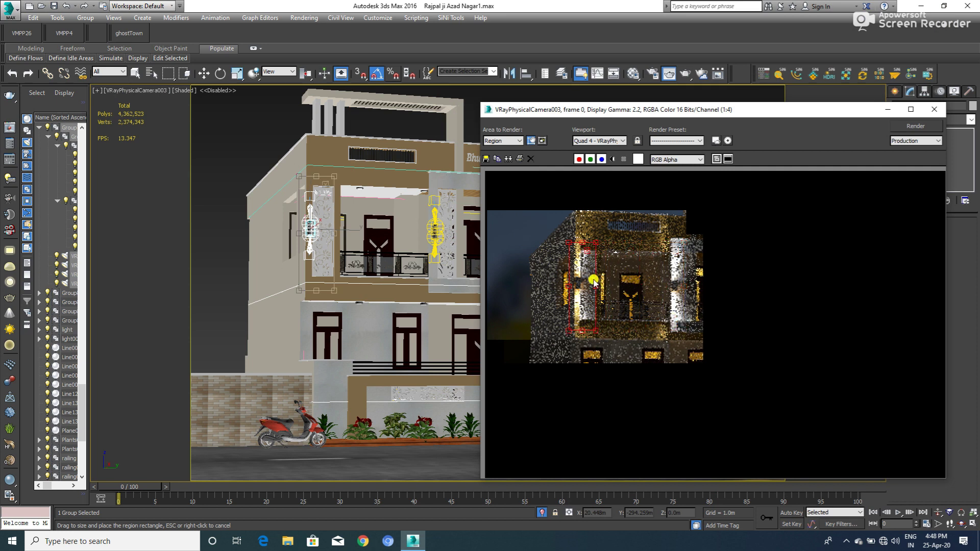
click(916, 127)
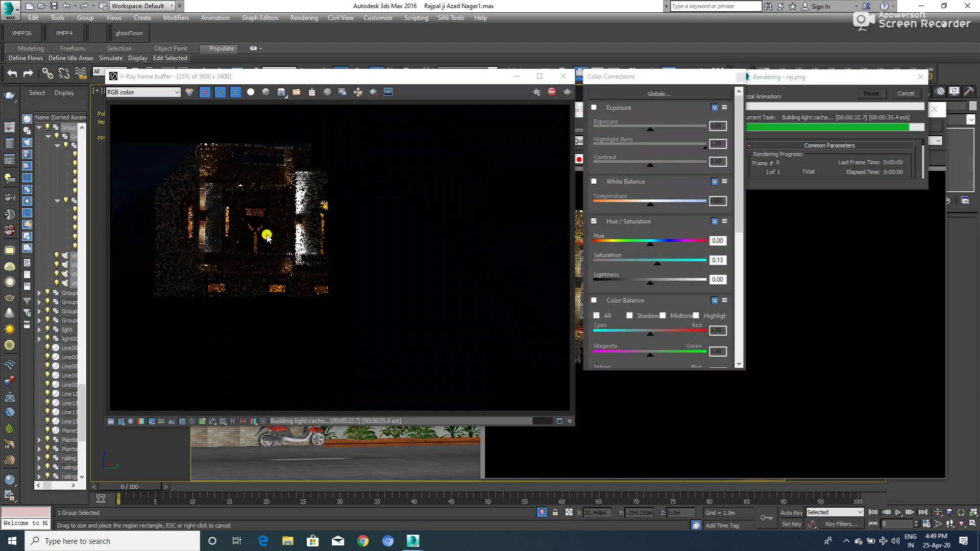
- Zoom through the region render to check the lit pillar, then close the render windows
scroll(212, 200, up, 3)
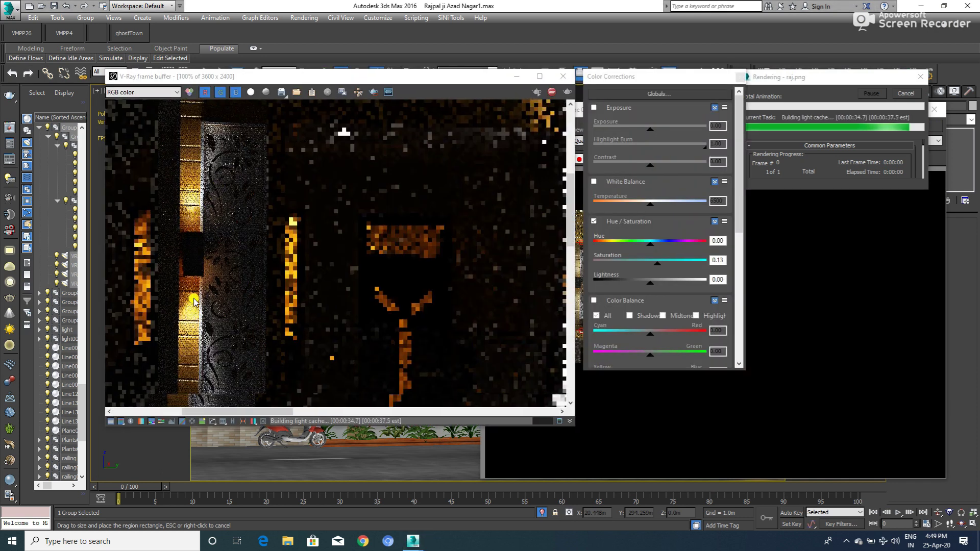
scroll(232, 284, down, 1)
scroll(231, 284, down, 1)
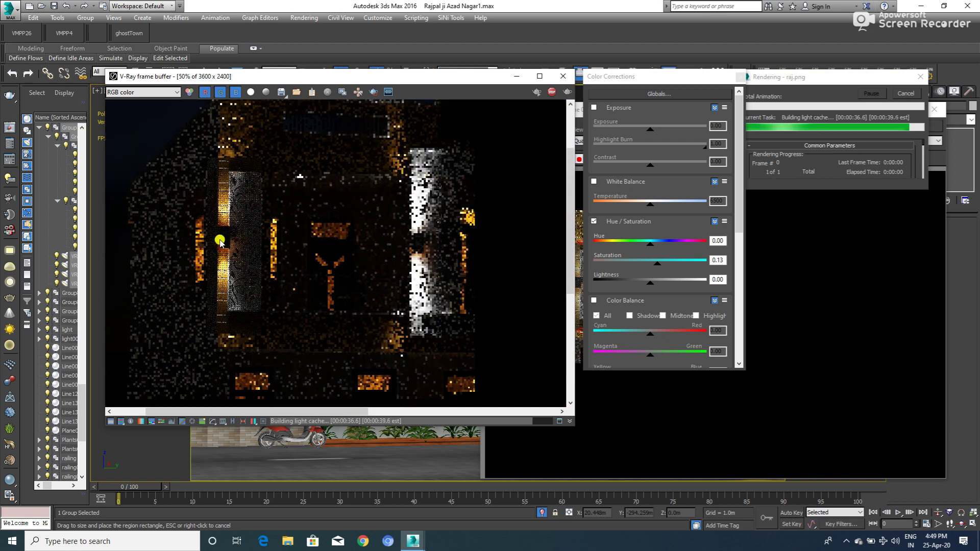
click(647, 440)
scroll(575, 318, up, 2)
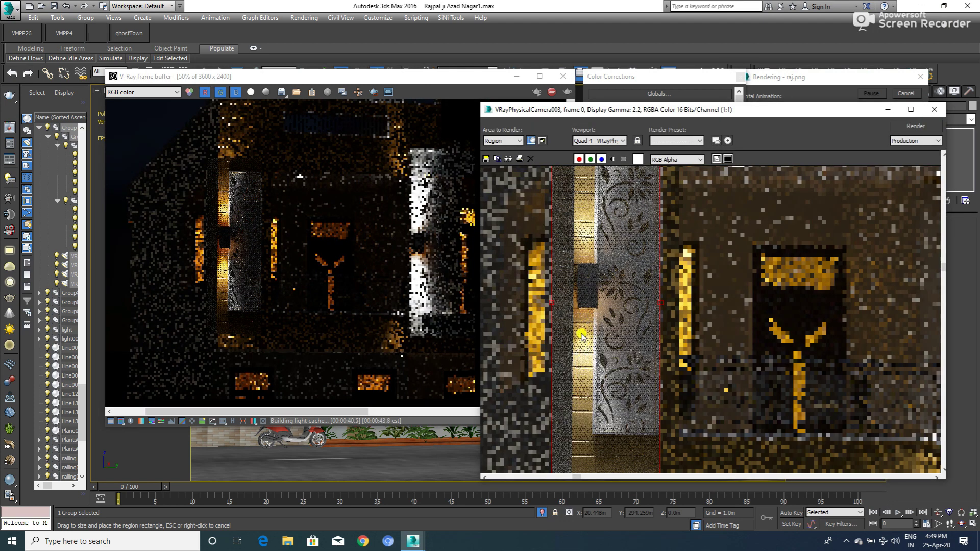
scroll(580, 296, down, 1)
scroll(572, 329, down, 1)
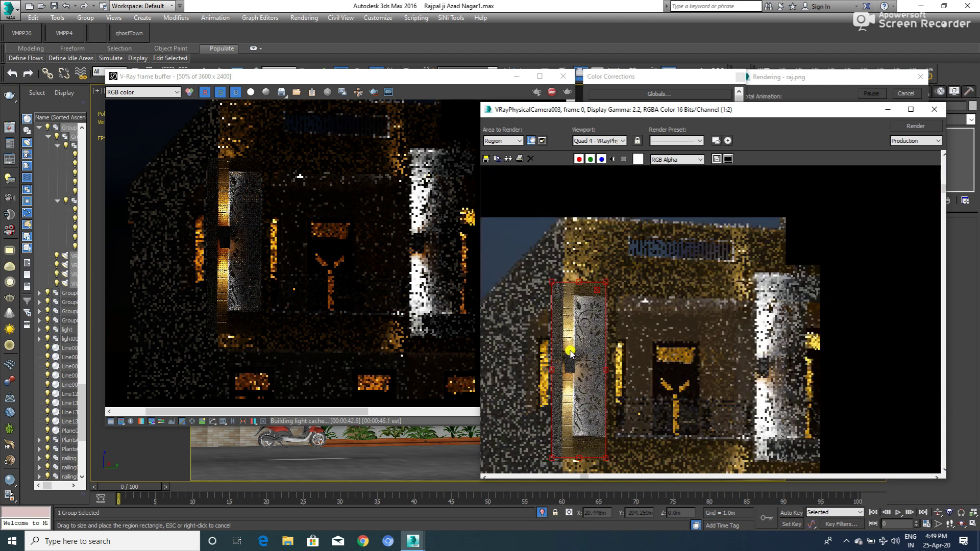
scroll(565, 357, up, 1)
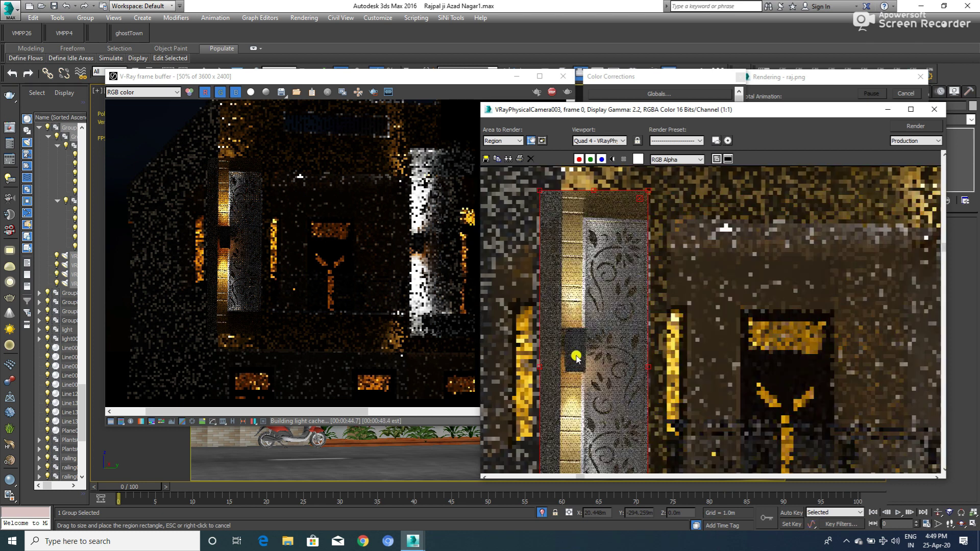
scroll(574, 360, down, 1)
click(819, 97)
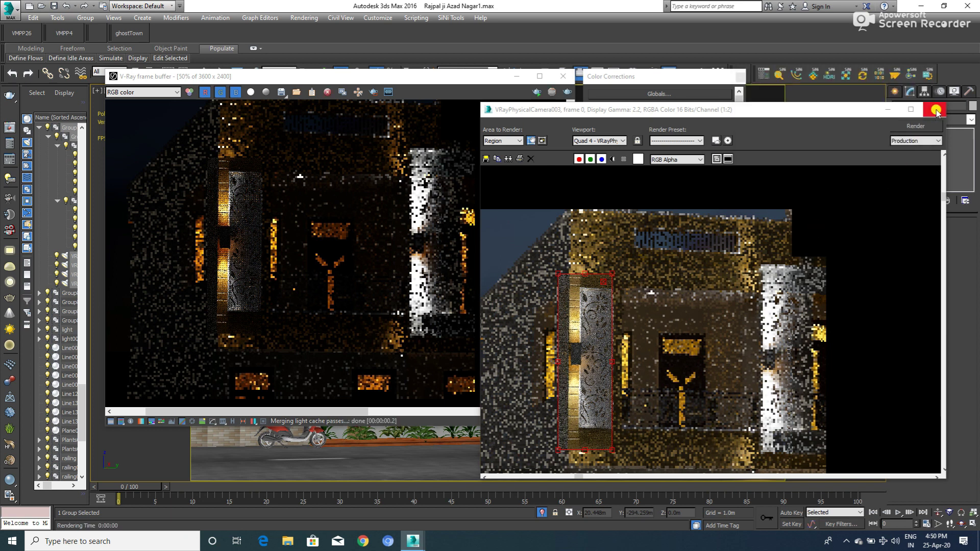
click(936, 109)
click(563, 76)
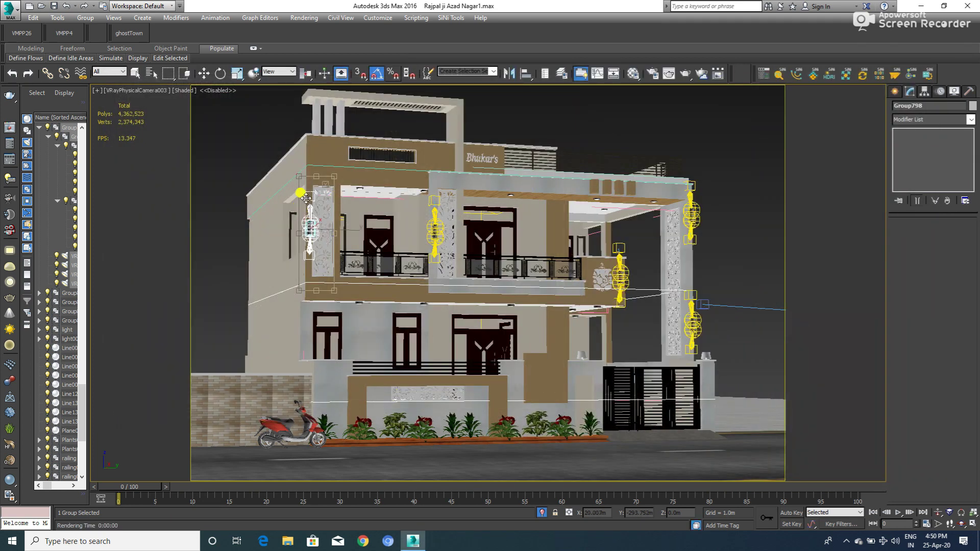
- Switch to Top view, orbit, and isolate the floor slab Line006
key(w)
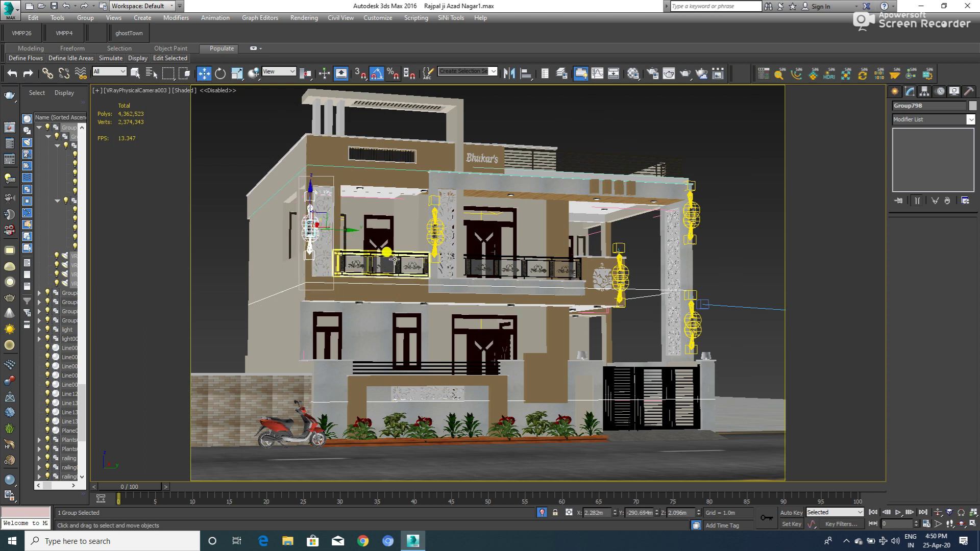
key(t)
scroll(394, 252, up, 10)
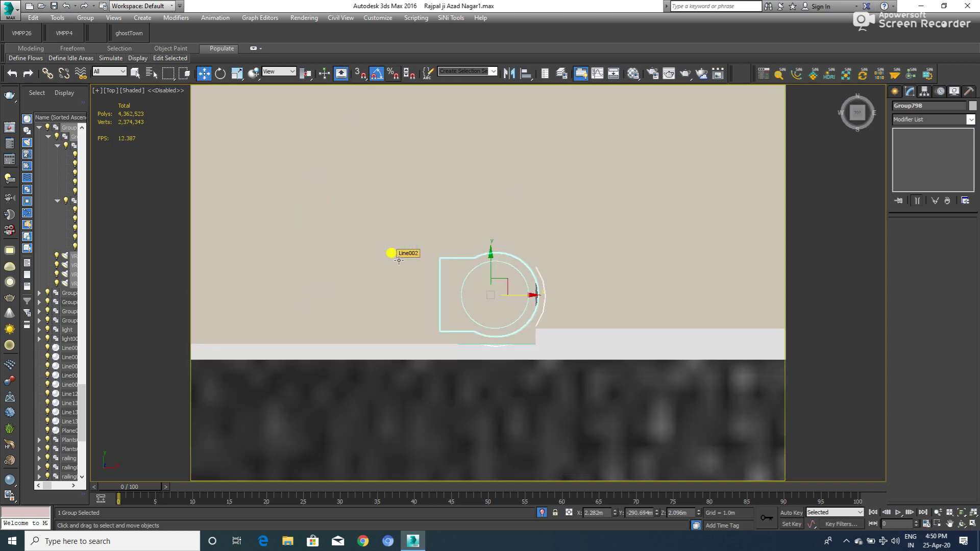
scroll(428, 267, down, 2)
scroll(473, 289, down, 2)
scroll(473, 288, down, 3)
mouse_move(474, 289)
alt+middle_down()
mouse_move(500, 293)
mouse_move(384, 266)
mouse_move(483, 277)
mouse_move(641, 338)
alt+middle_up()
scroll(501, 294, up, 3)
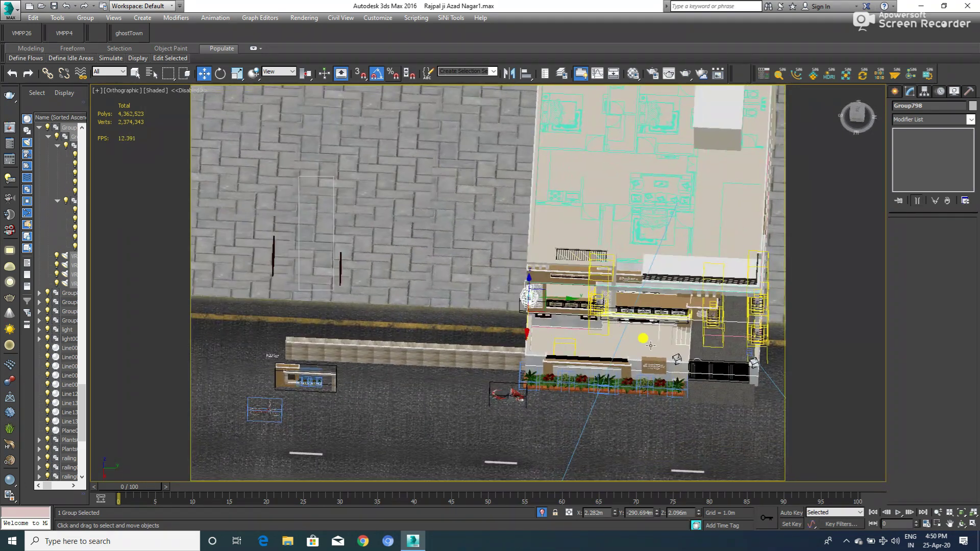
click(641, 339)
key(alt+q)
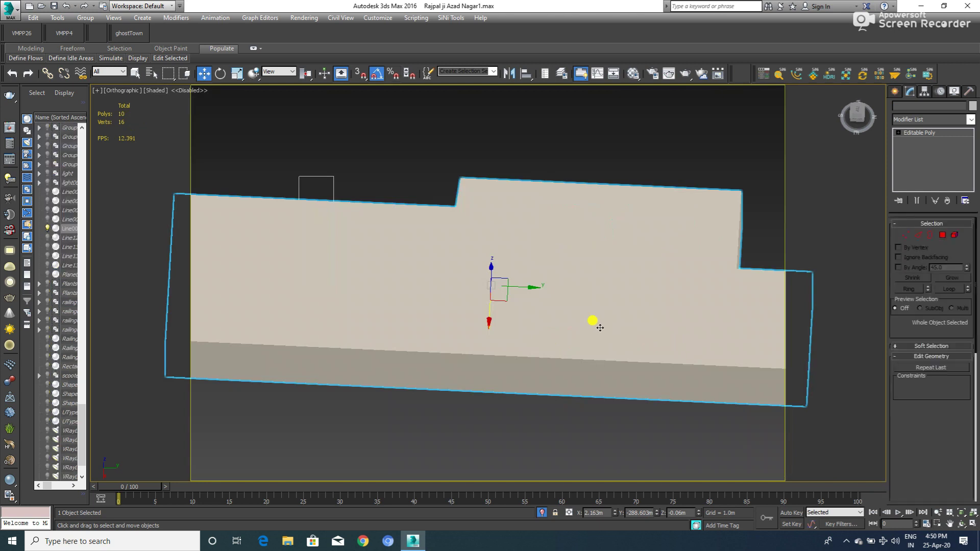
- Unhide all, add the gravel ground to the selection, and isolate slab and gravel together
right_click(593, 322)
click(622, 279)
scroll(466, 282, up, 2)
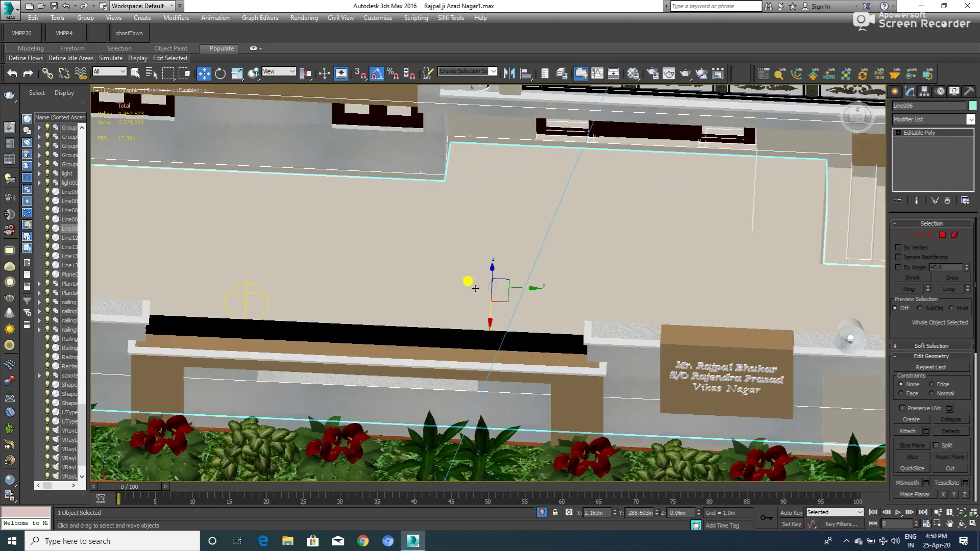
scroll(584, 286, down, 3)
scroll(658, 286, down, 2)
ctrl+click(658, 280)
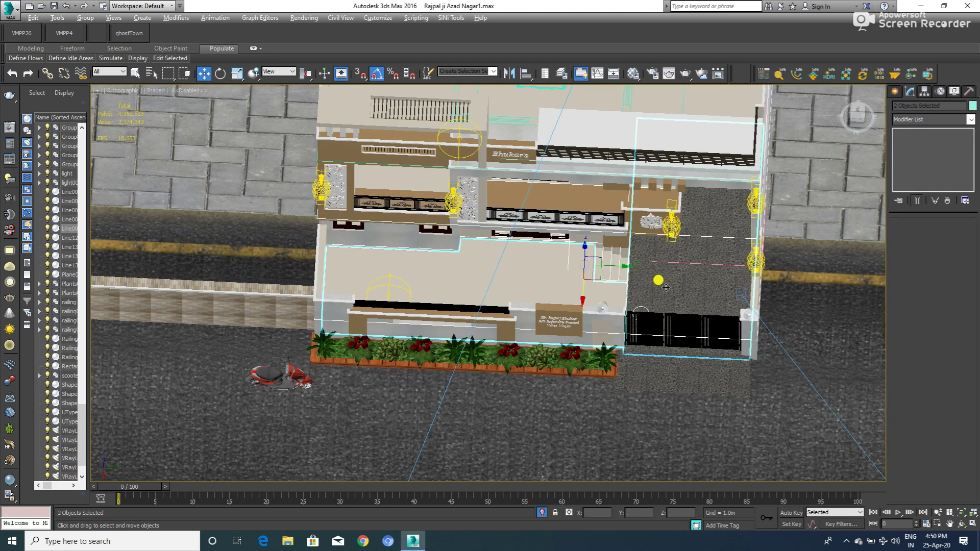
key(alt+q)
mouse_move(544, 304)
alt+middle_down()
mouse_move(492, 328)
mouse_move(504, 337)
alt+middle_up()
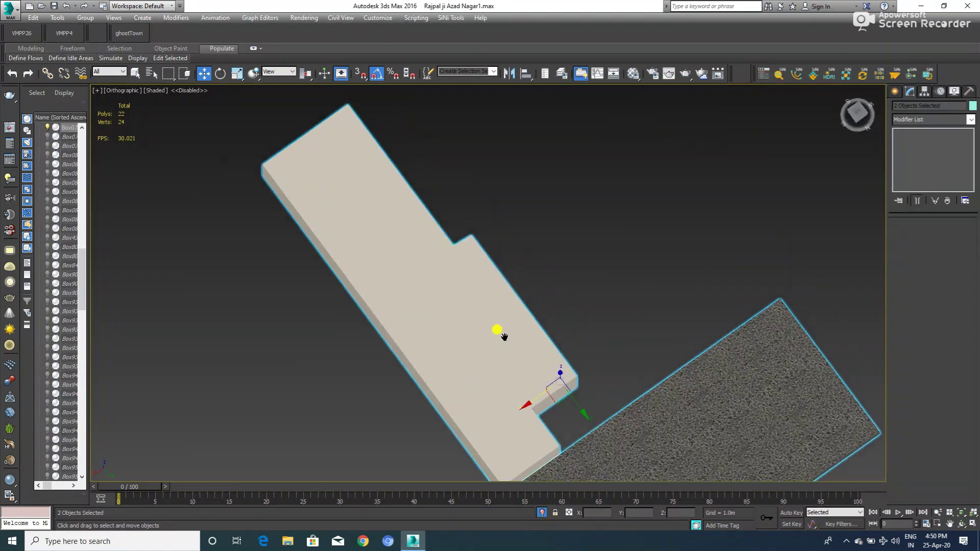
- Draw a VRayLight plane snapped over the top of the block
click(894, 91)
click(916, 158)
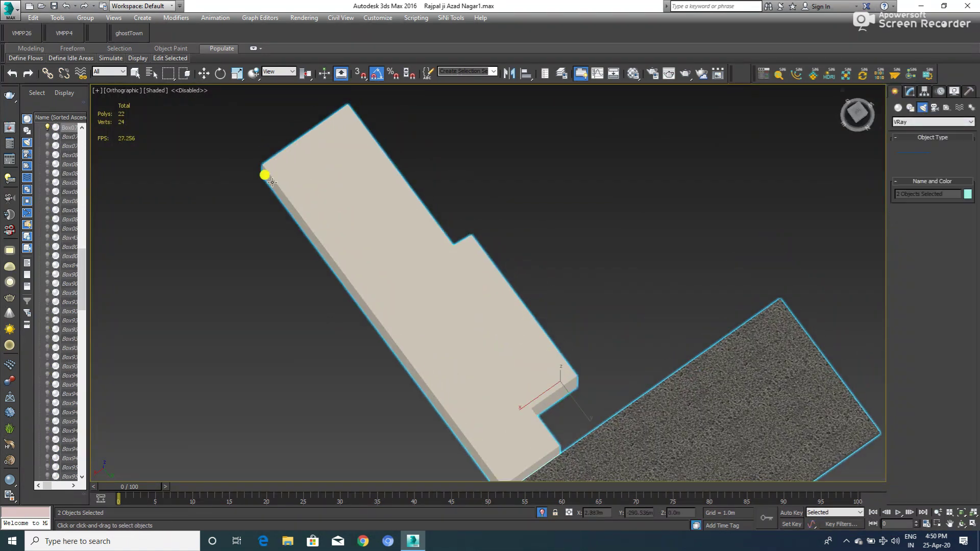
scroll(235, 155, down, 2)
key(s)
mouse_move(255, 163)
mouse_down()
mouse_move(460, 356)
mouse_move(474, 318)
mouse_up()
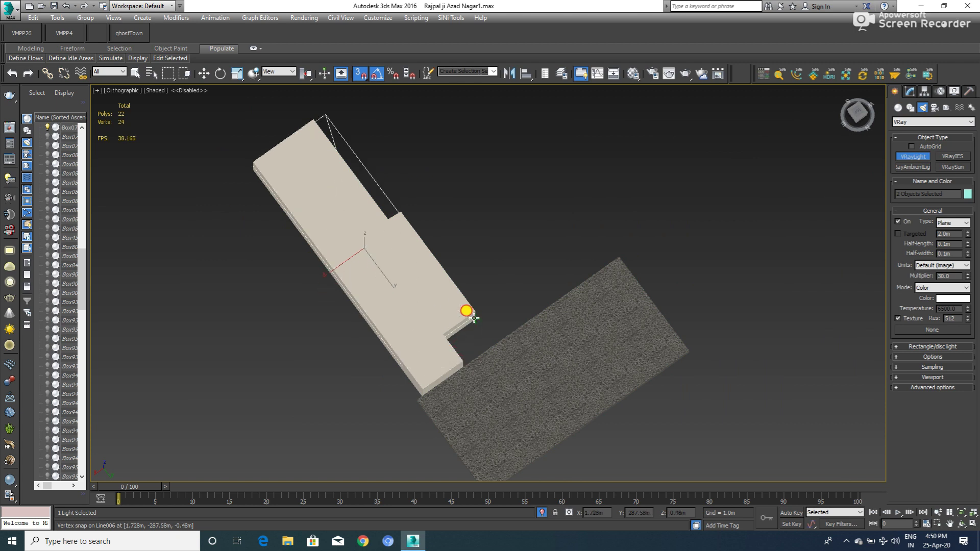
mouse_move(400, 263)
alt+middle_down()
mouse_move(489, 226)
mouse_move(398, 203)
mouse_move(391, 229)
alt+middle_up()
- Mirror the plane light on Z with No Clone and lift it just above the block
key(w)
key(s)
mouse_move(376, 245)
mouse_down()
mouse_move(381, 219)
mouse_move(393, 216)
mouse_up()
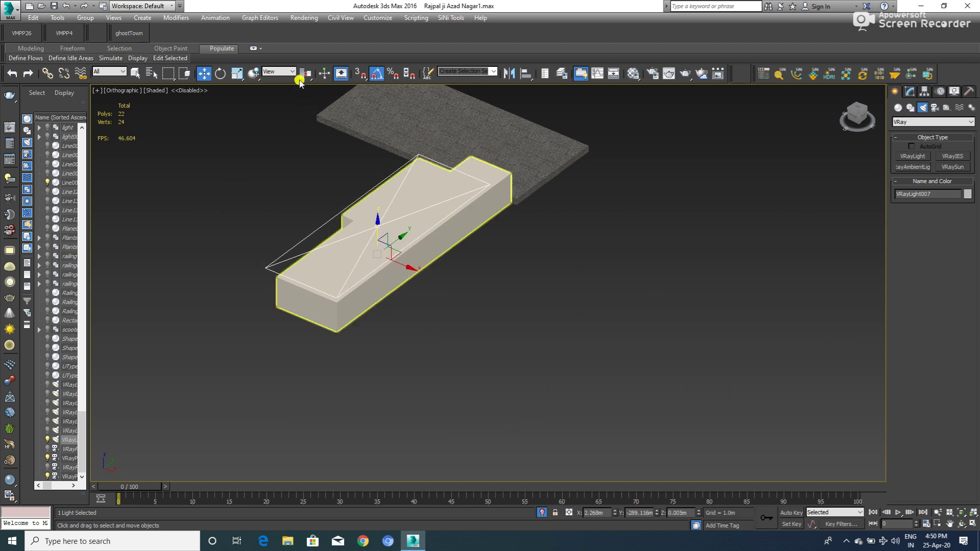
click(457, 211)
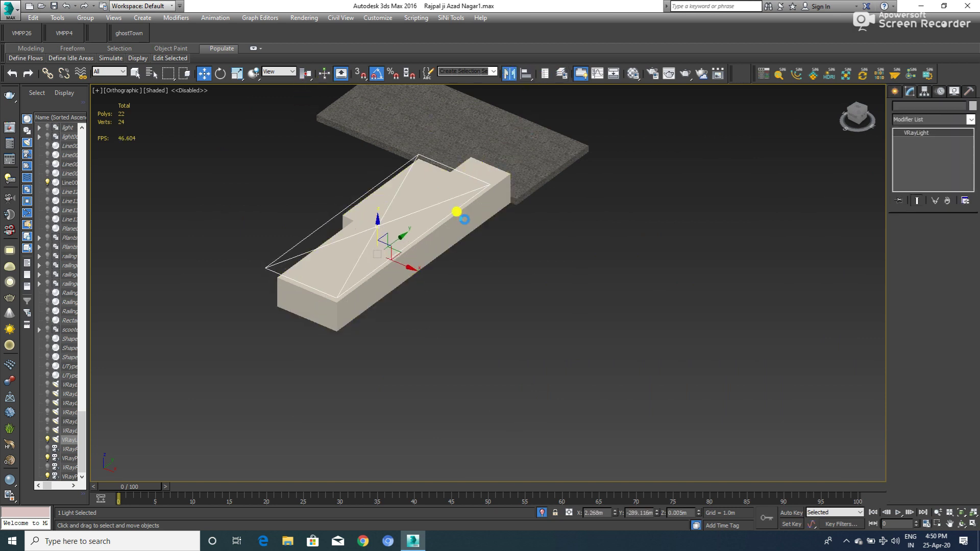
drag(471, 180, 628, 200)
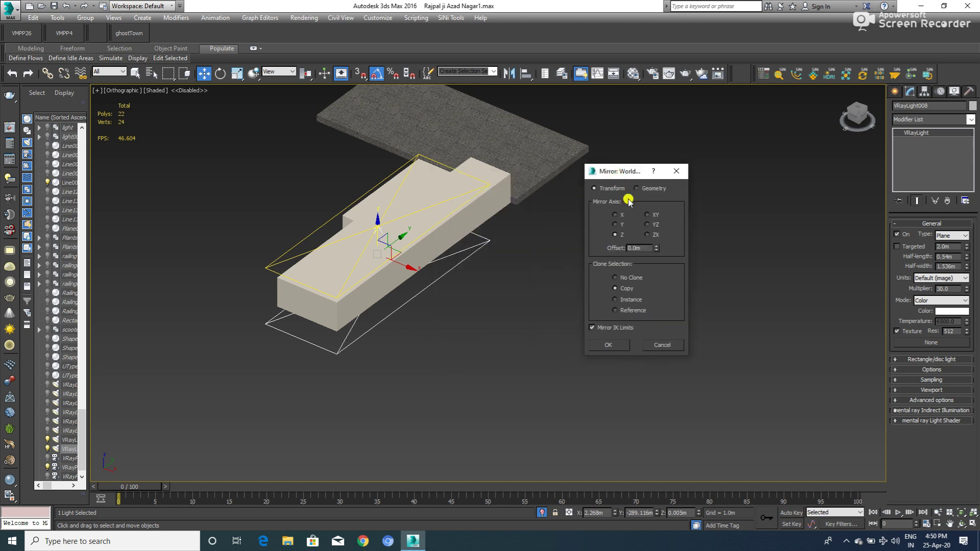
click(628, 278)
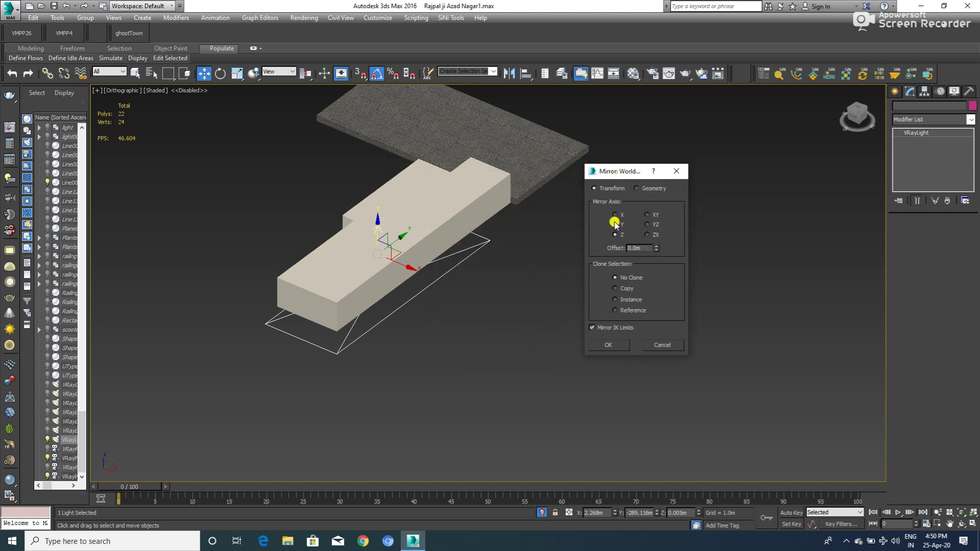
click(610, 345)
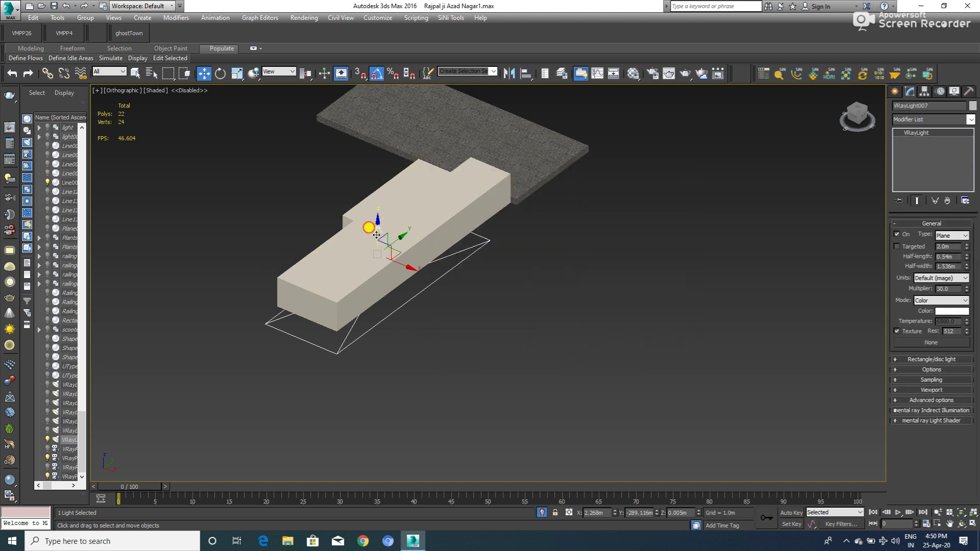
drag(376, 234, 377, 177)
- Lower the plane light's multiplier from 30 to 5
click(930, 292)
text(5)
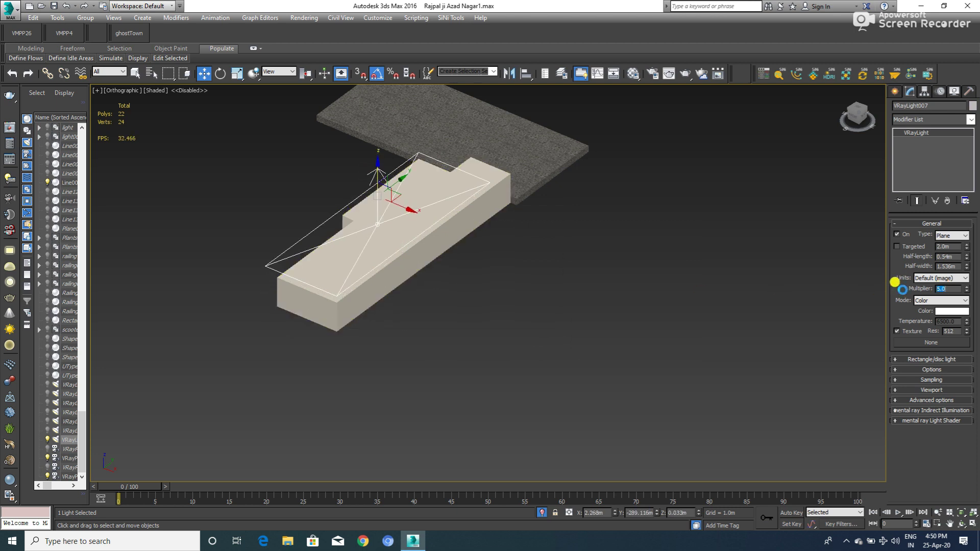
mouse_move(384, 208)
alt+middle_down()
mouse_move(431, 214)
mouse_move(376, 225)
mouse_move(499, 223)
mouse_move(546, 258)
alt+middle_up()
right_click(614, 239)
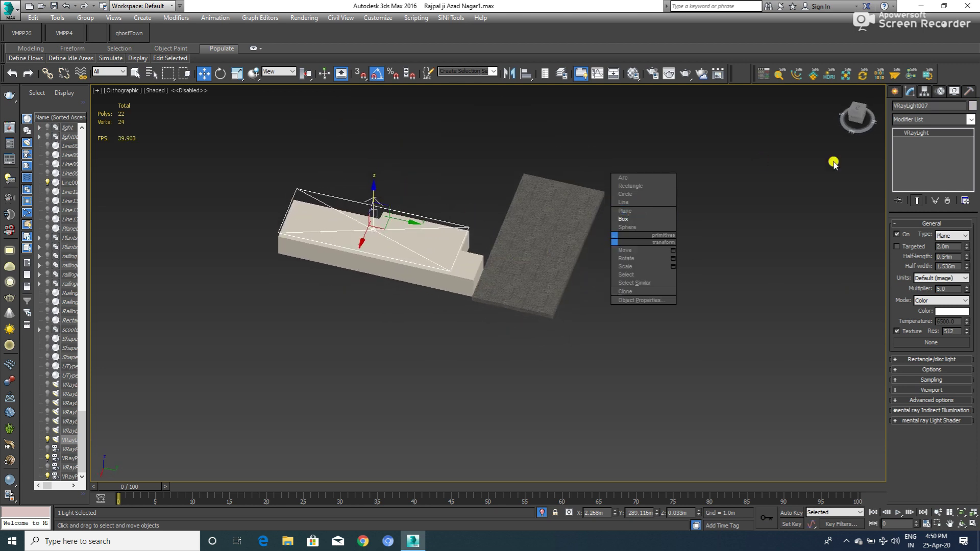
click(895, 92)
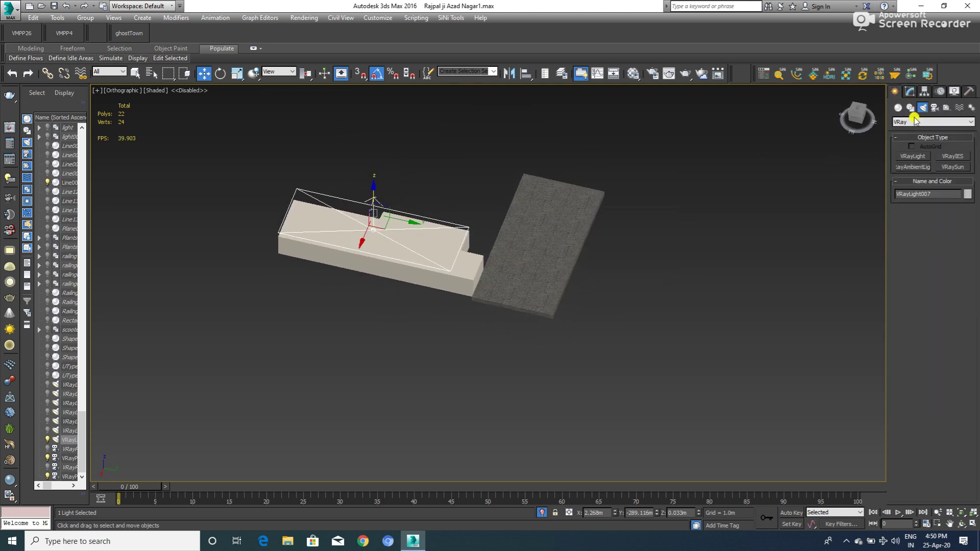
- Draw a VRay plane light across the gravel slab with corner snapping
click(919, 158)
key(s)
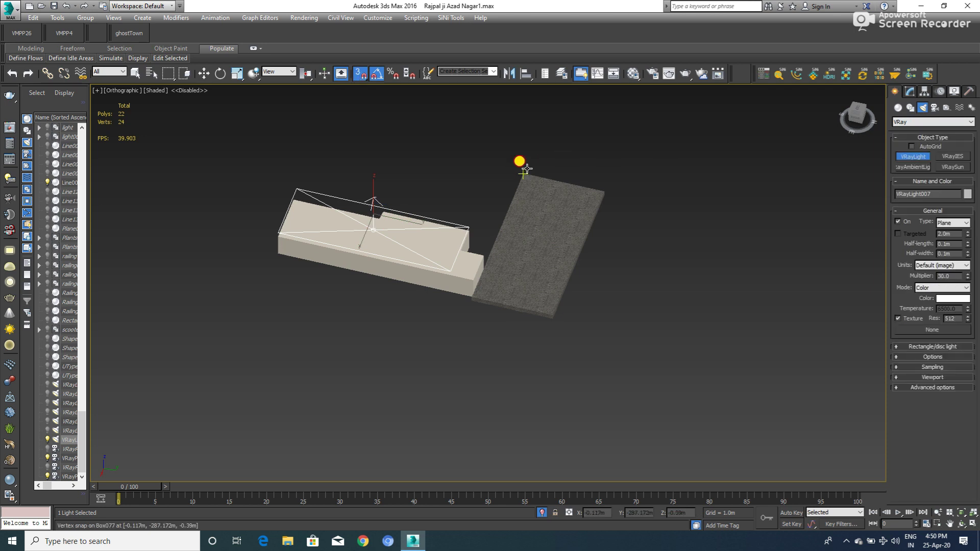
mouse_move(524, 166)
mouse_down()
mouse_move(538, 305)
mouse_move(552, 314)
mouse_up()
click(561, 251)
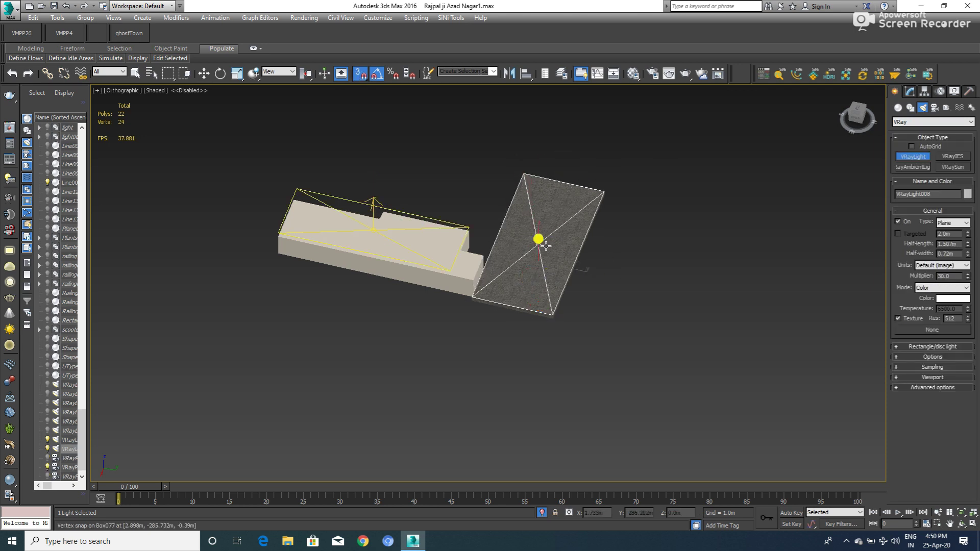
right_click(546, 246)
key(w)
alt+middle_drag(551, 255, 556, 260)
scroll(557, 260, up, 3)
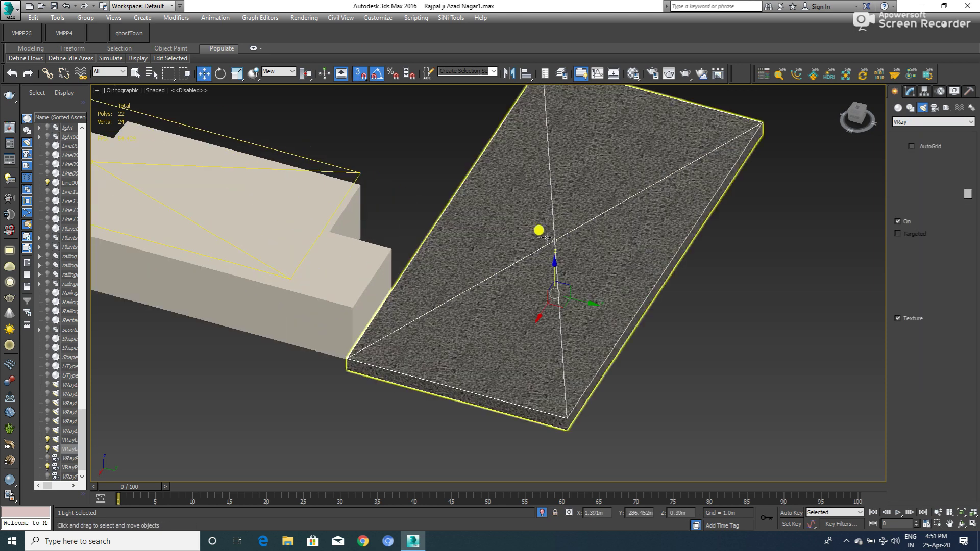
scroll(555, 265, up, 2)
scroll(555, 267, up, 2)
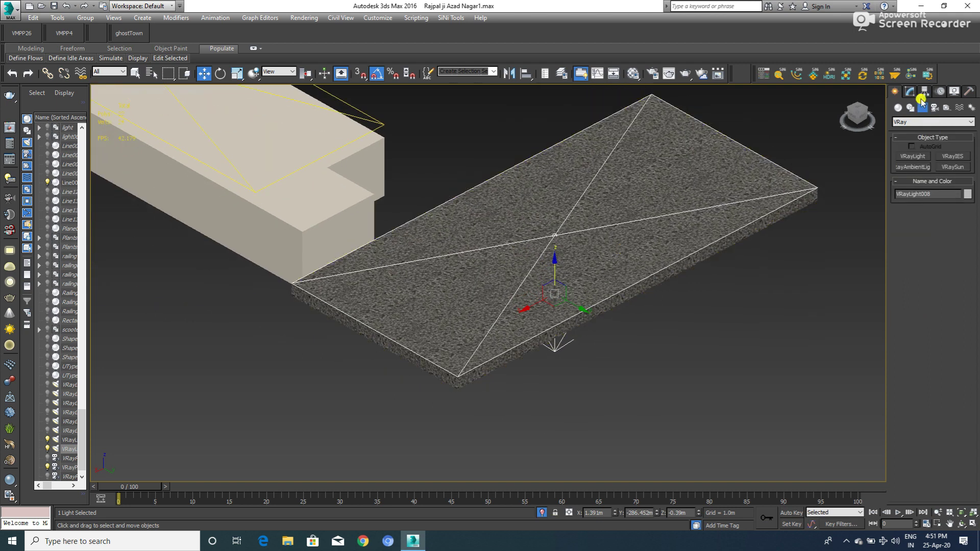
- Mirror the slab light on Z without a copy and lift it above the slab
click(518, 75)
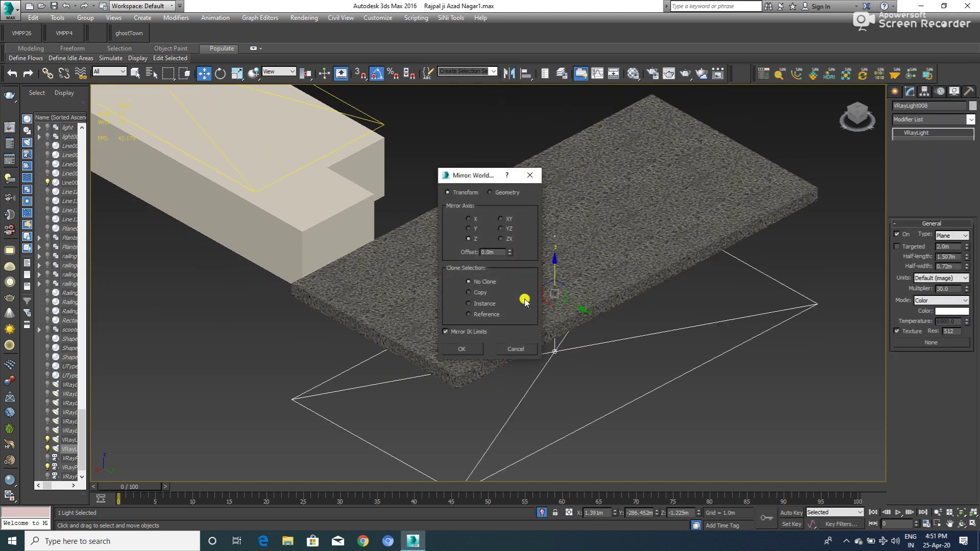
drag(472, 179, 326, 184)
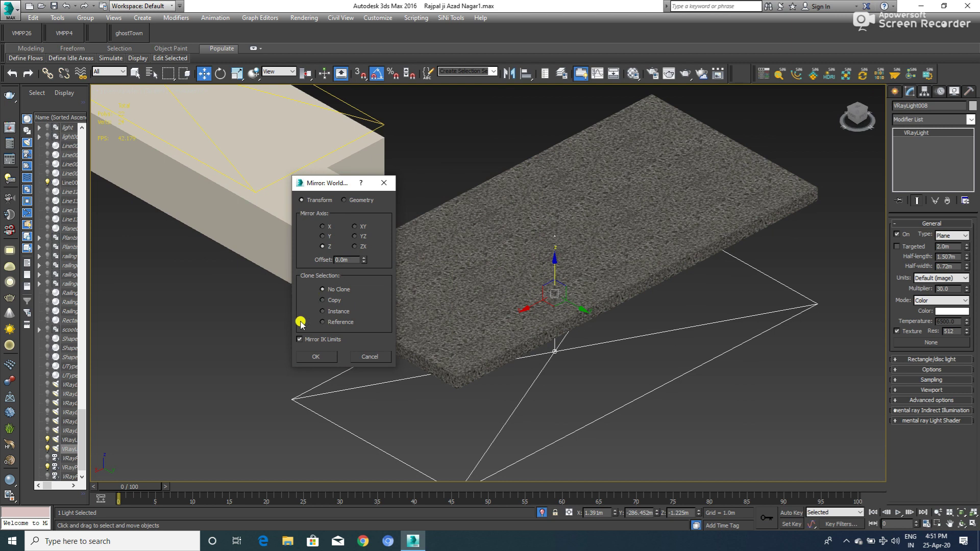
click(313, 355)
drag(548, 263, 552, 133)
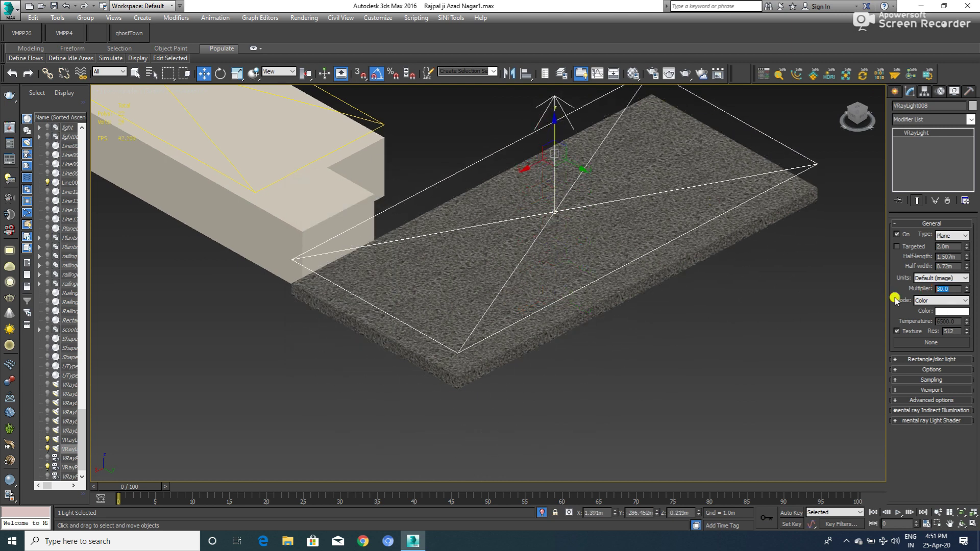
text(5)
- Size the light to half-length 1.1m and half-width 0.403m at multiplier 5
click(938, 359)
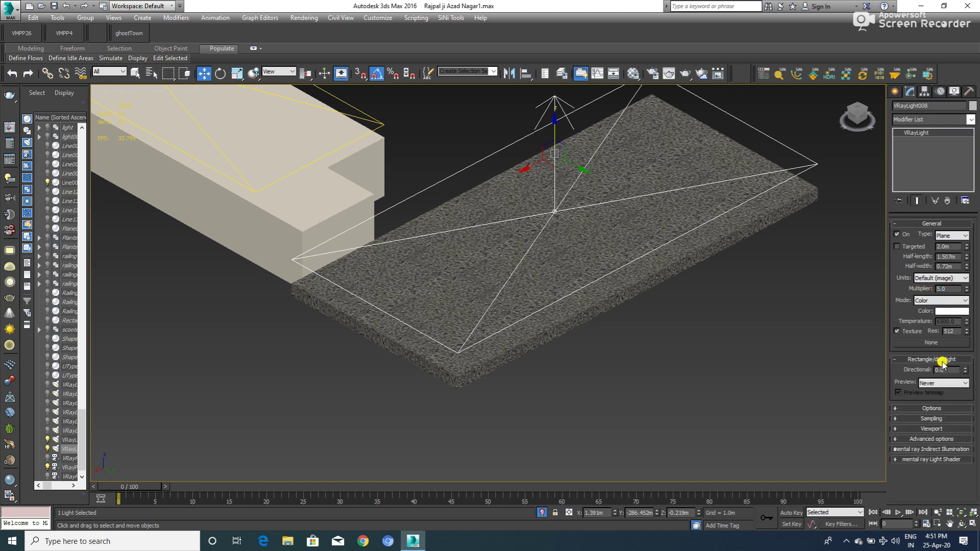
click(944, 359)
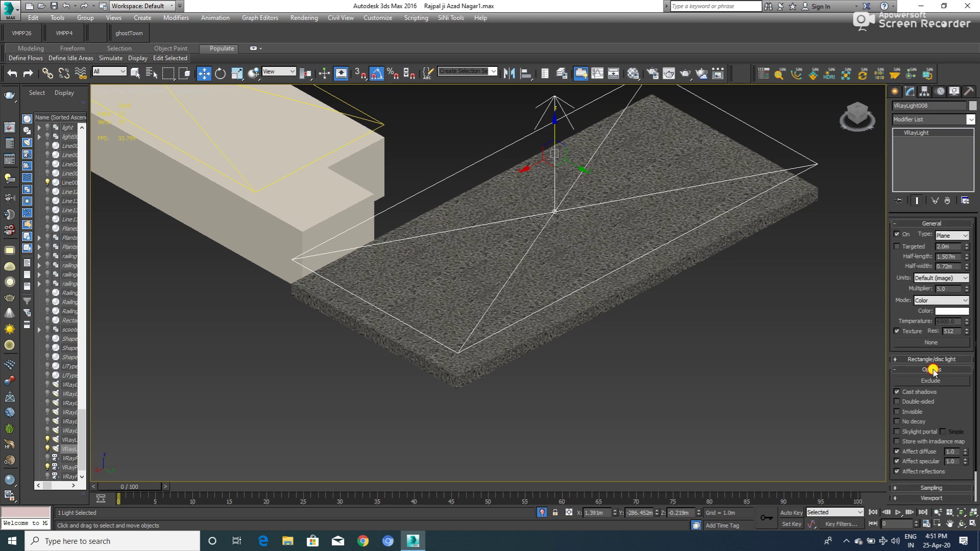
drag(967, 253, 966, 278)
scroll(592, 253, down, 4)
scroll(576, 261, down, 1)
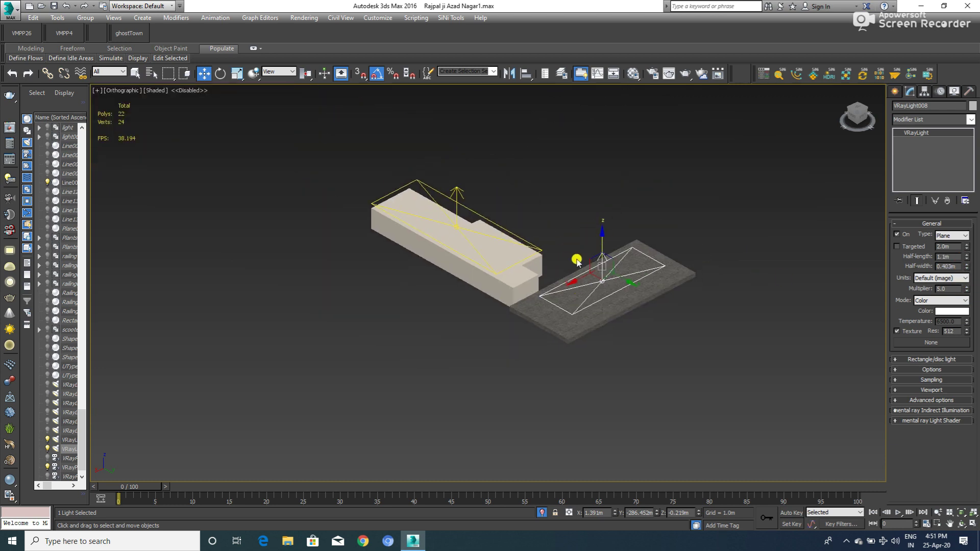
scroll(572, 255, up, 3)
- End isolation so the whole house shows again
right_click(561, 242)
click(590, 196)
scroll(559, 212, up, 2)
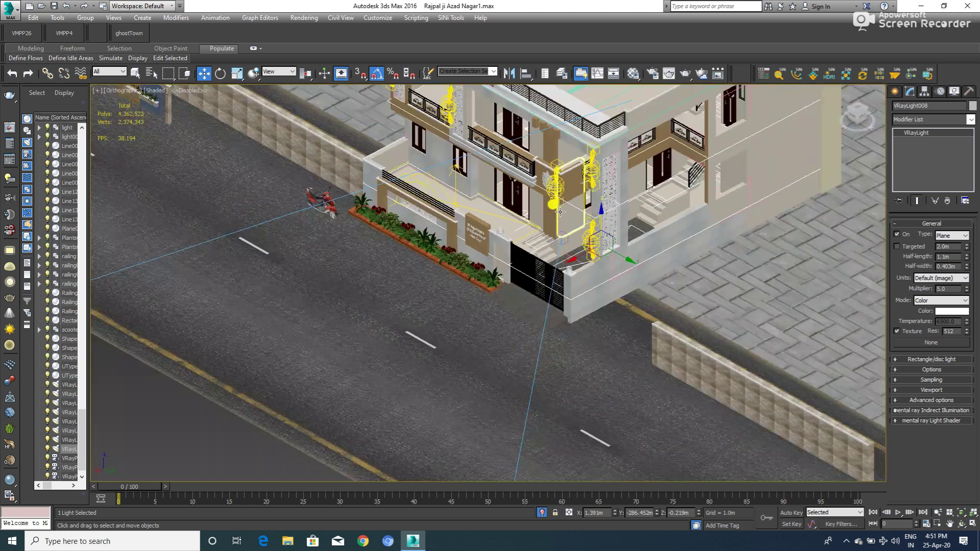
scroll(560, 212, down, 5)
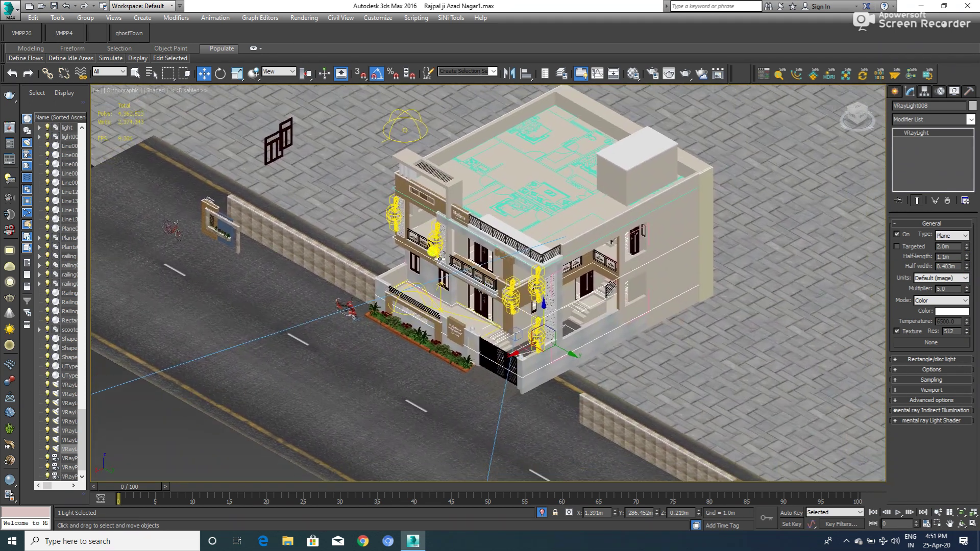
- Select Line003 plus the second balcony piece and isolate them with Alt+Q
scroll(439, 257, up, 1)
scroll(478, 255, up, 1)
scroll(458, 275, up, 1)
click(503, 247)
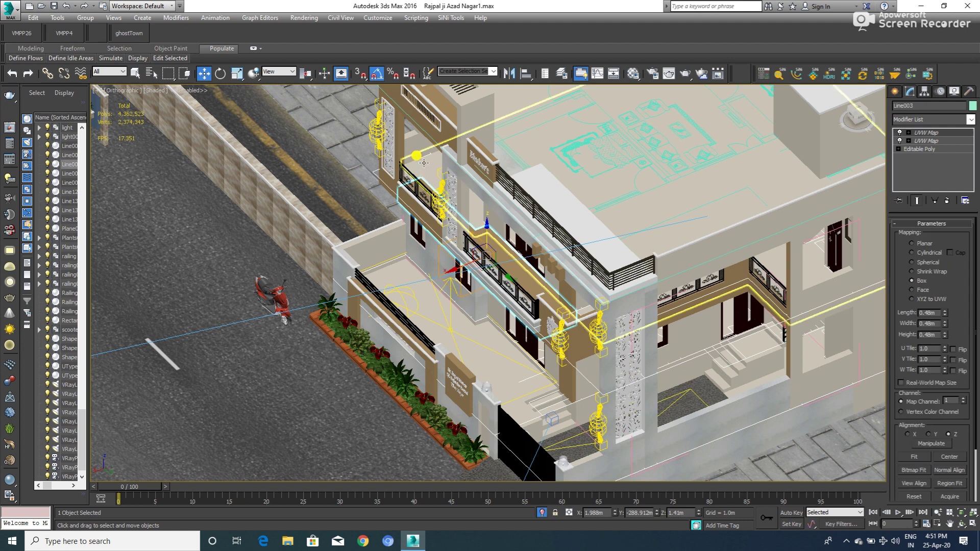
ctrl+click(556, 300)
alt+middle_drag(576, 308, 779, 232)
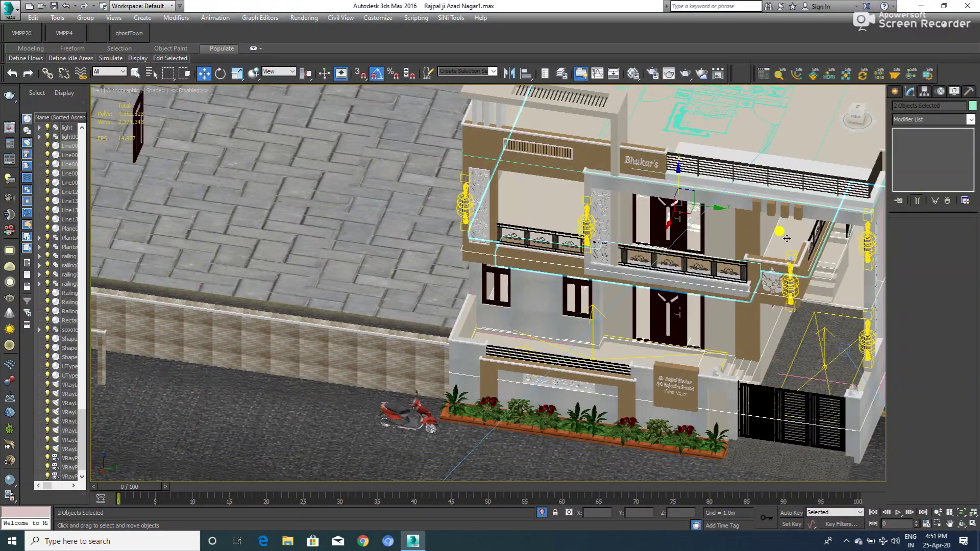
alt+middle_drag(730, 263, 606, 302)
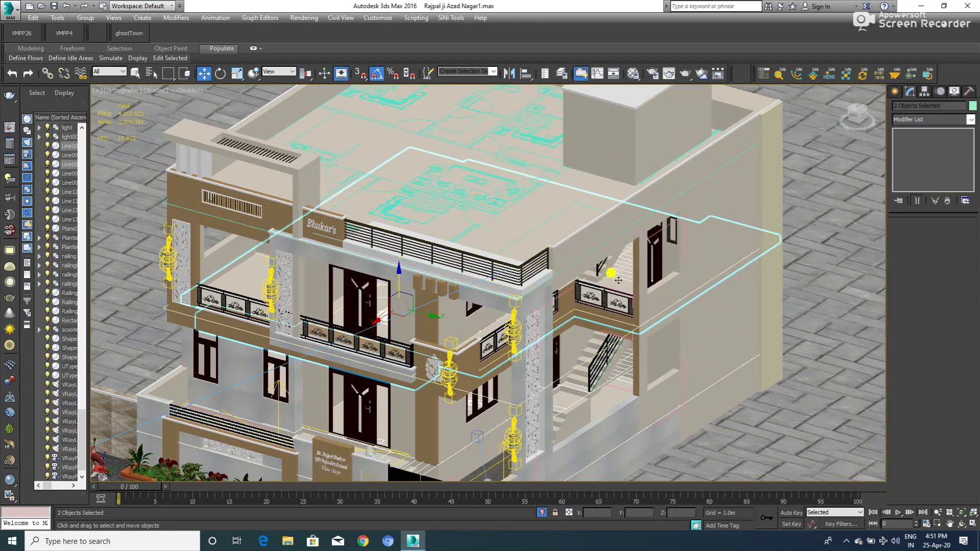
key(alt+q)
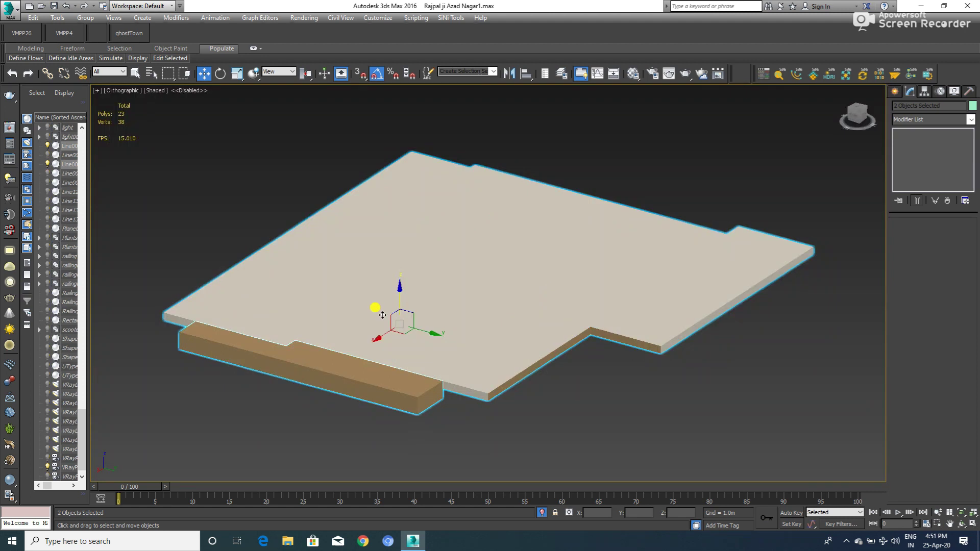
- Draw a new VRay plane light across the wooden box with snapping
scroll(350, 329, up, 1)
scroll(430, 293, up, 3)
middle_drag(430, 293, 430, 292)
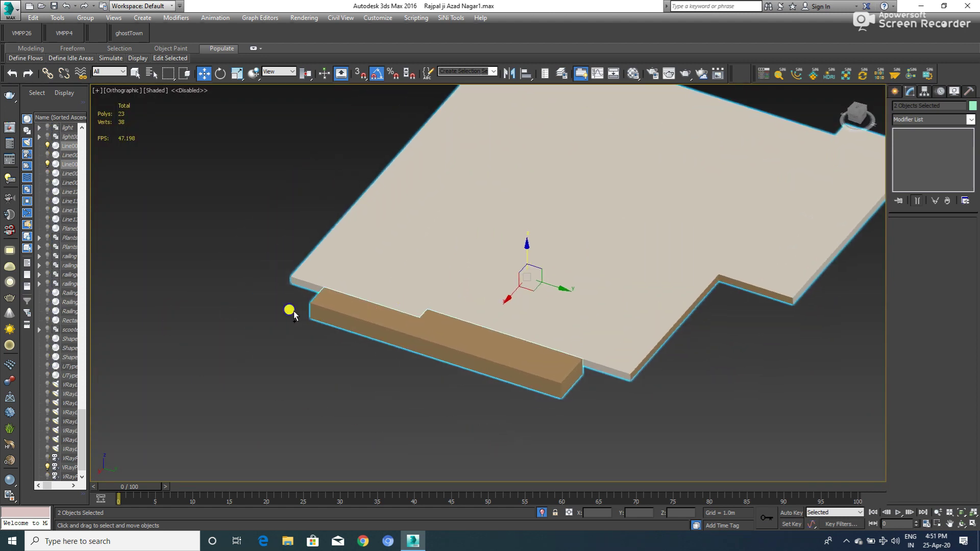
right_click(294, 315)
click(896, 92)
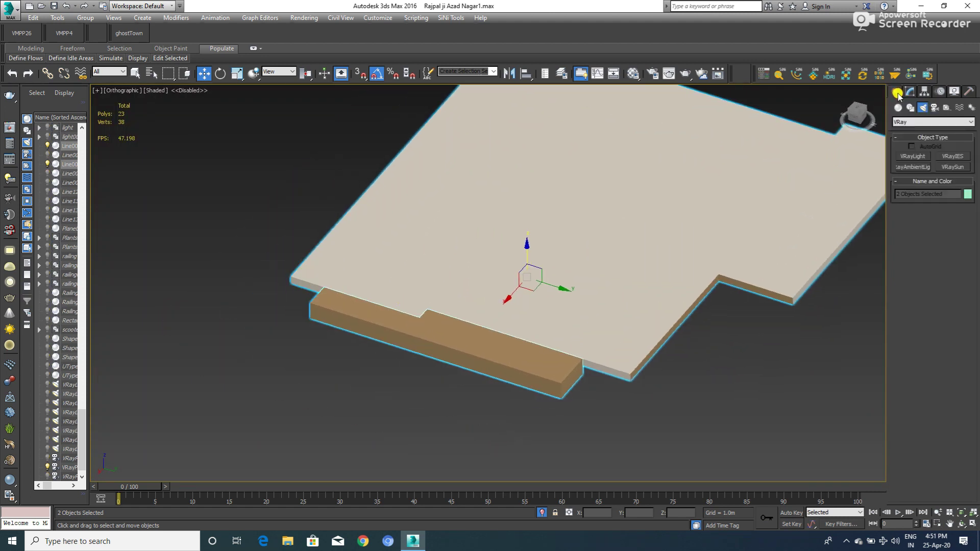
click(913, 156)
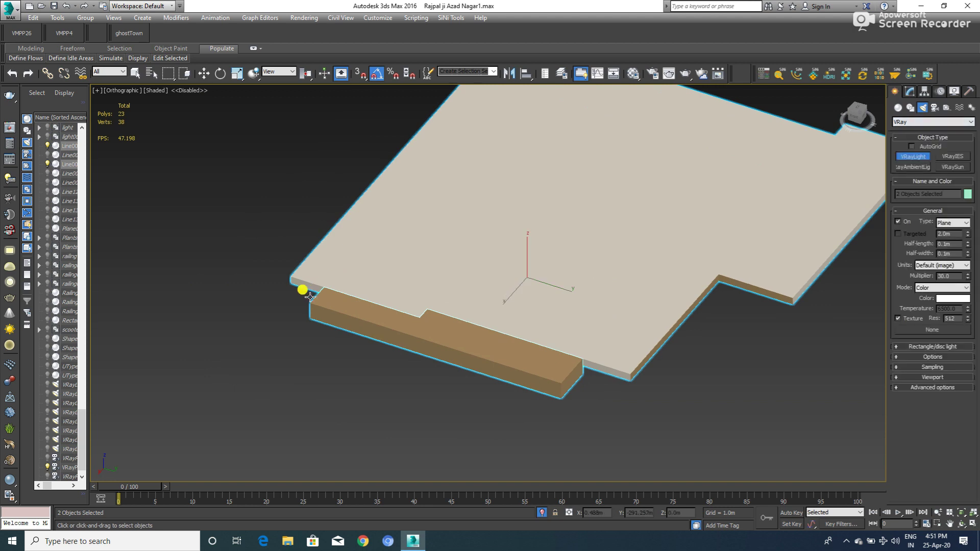
key(s)
drag(296, 283, 587, 350)
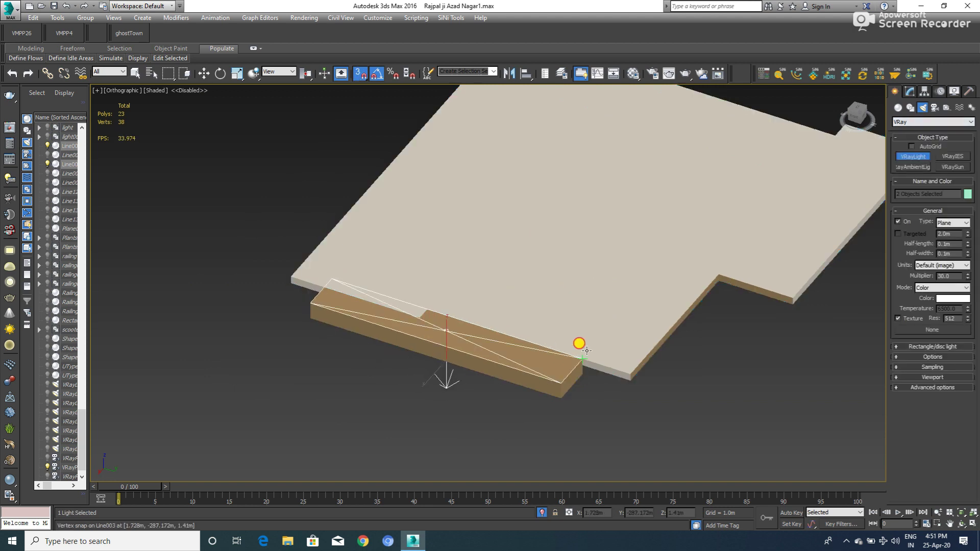
- Mirror the light on Z and settle it just above the slab
key(w)
scroll(489, 314, up, 3)
alt+middle_drag(437, 313, 422, 324)
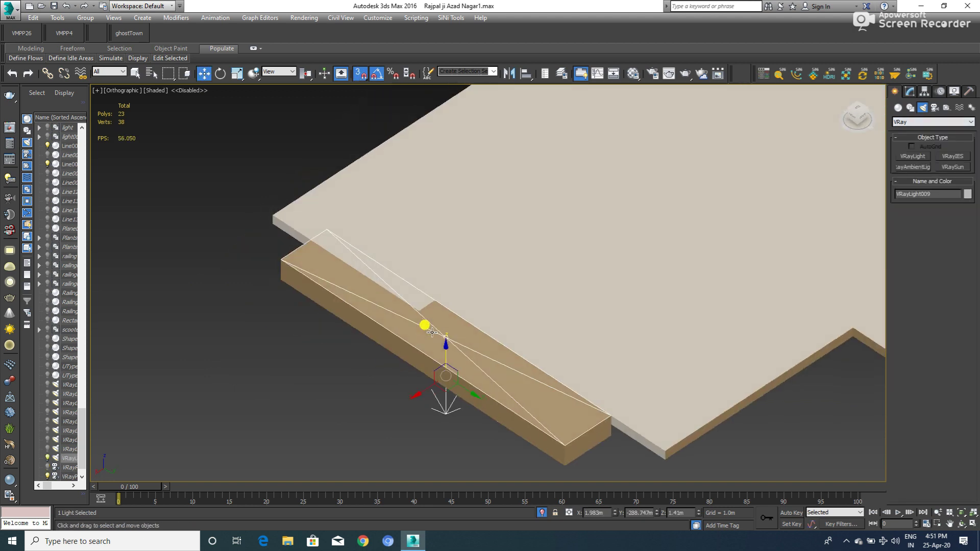
click(517, 75)
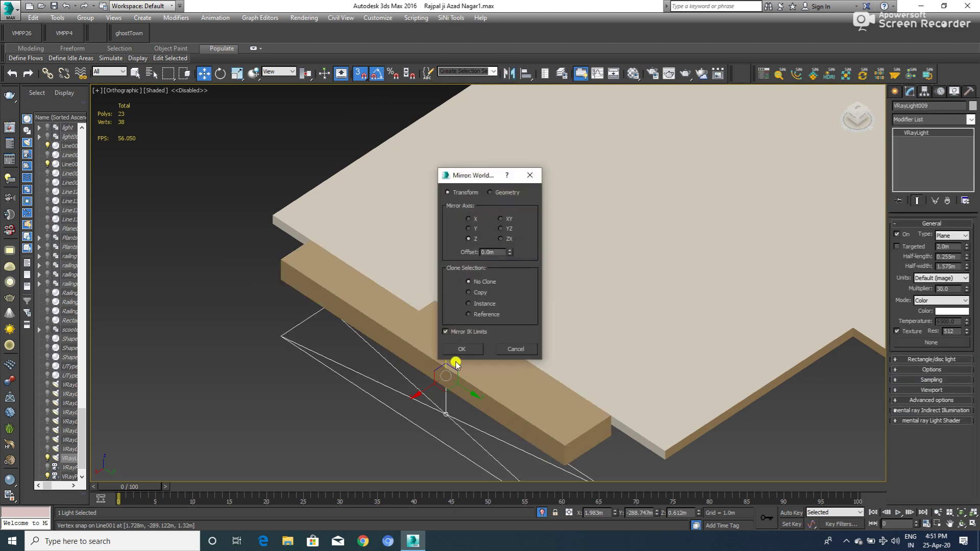
click(459, 350)
drag(446, 353, 445, 272)
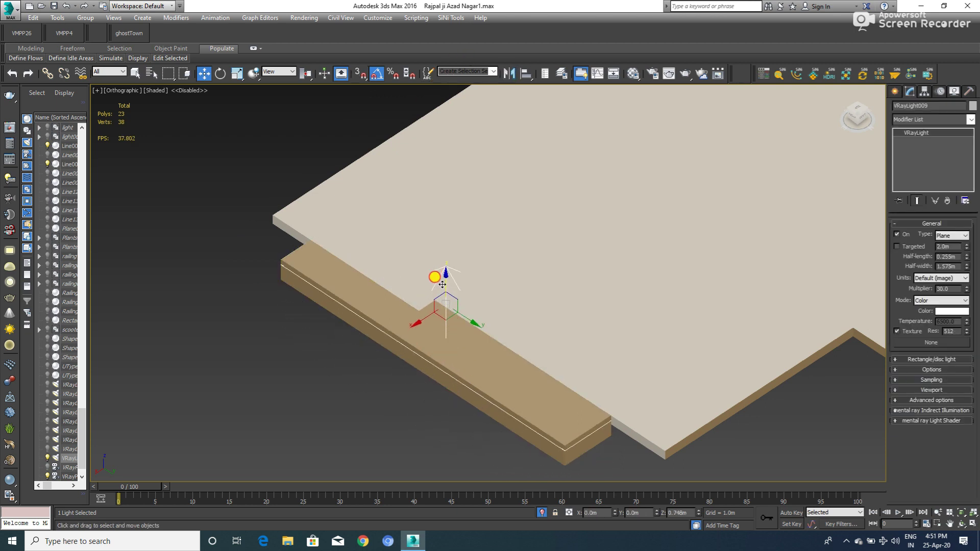
drag(445, 274, 445, 278)
- Set the light's multiplier to 5.0 and end isolation to show the whole house
click(954, 288)
text(5)
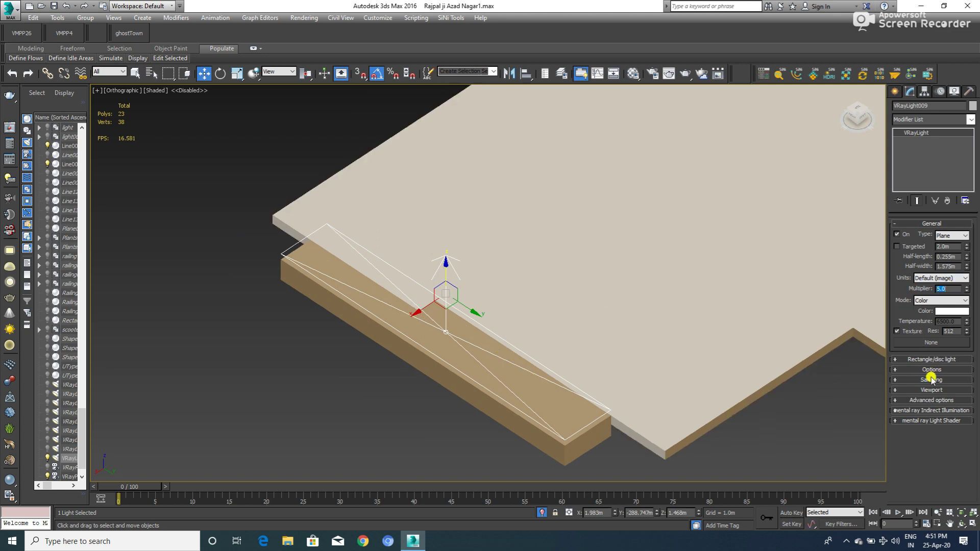
scroll(368, 291, down, 5)
alt+middle_drag(368, 291, 407, 306)
right_click(582, 329)
click(663, 280)
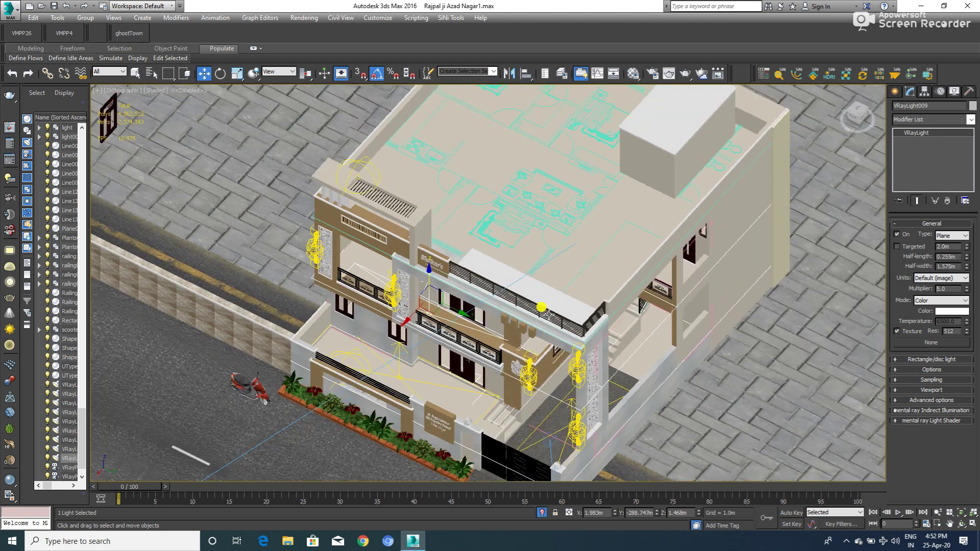
- Add the vertical plane light, another light and balcony outlines to the selection
scroll(548, 315, up, 2)
scroll(546, 373, up, 5)
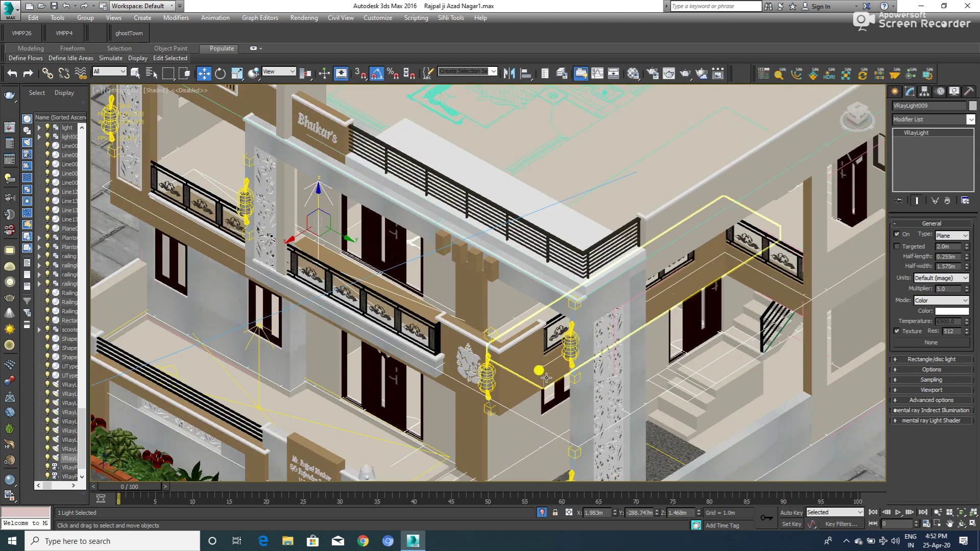
ctrl+click(509, 314)
ctrl+click(605, 306)
ctrl+click(789, 218)
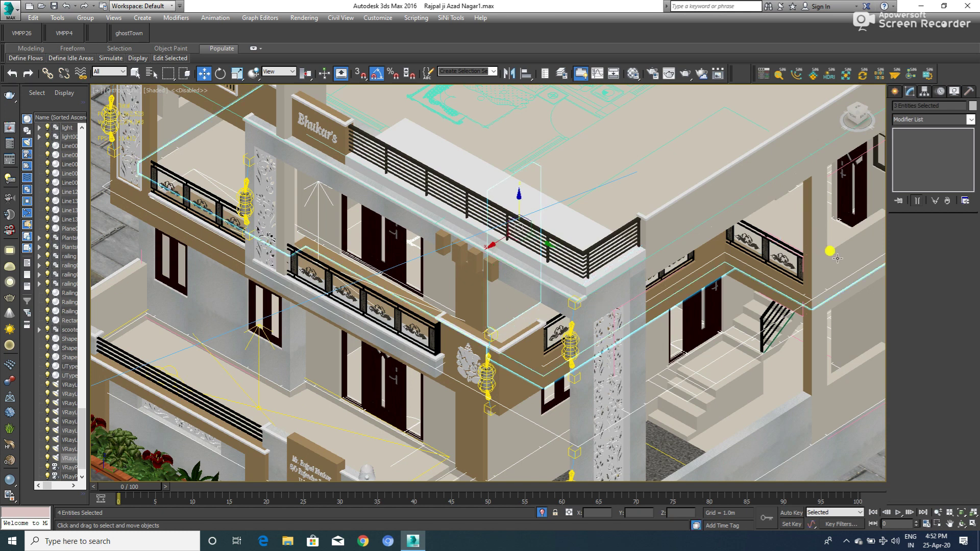
alt+middle_drag(777, 222, 756, 204)
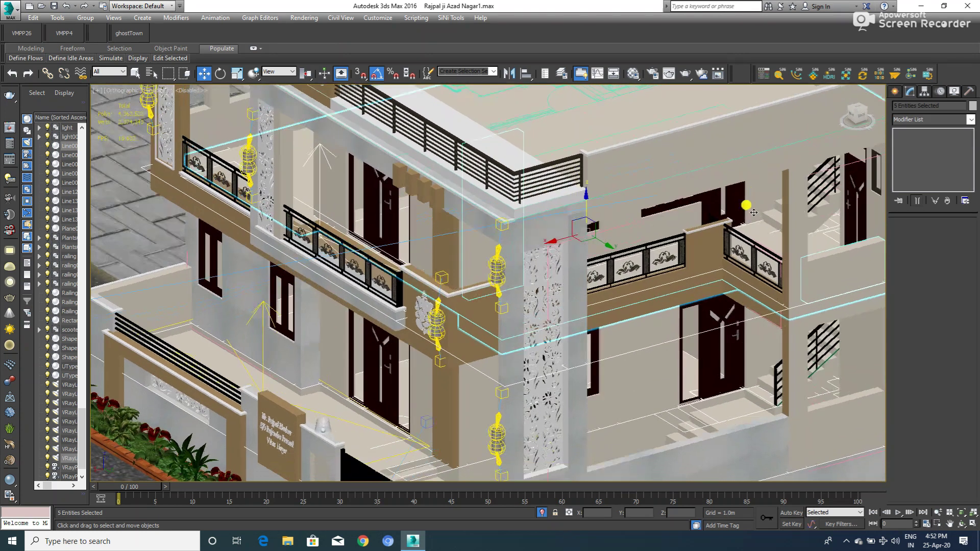
ctrl+click(754, 234)
- Add the upper balcony outlines and floor slab, then isolate the selection with Alt+Q
scroll(612, 229, up, 3)
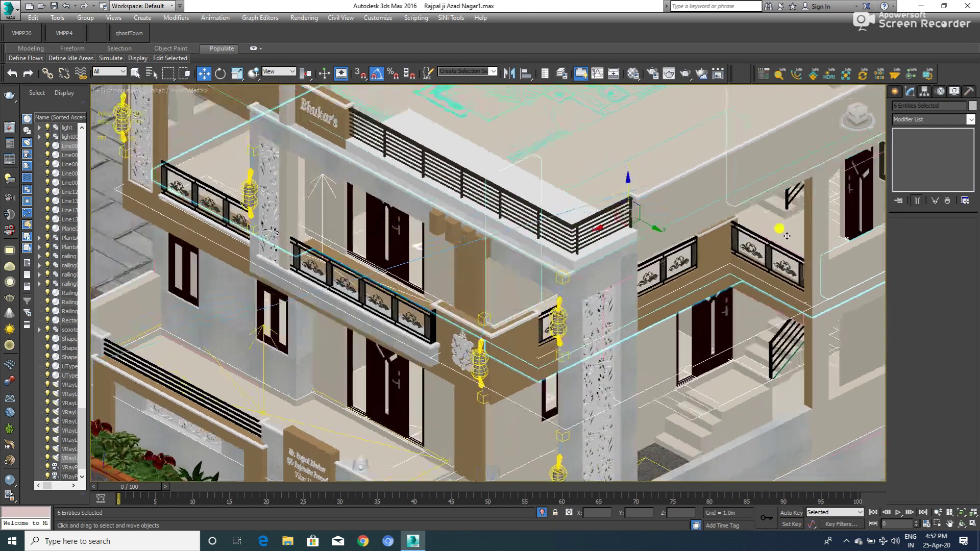
mouse_move(562, 194)
middle_down()
mouse_move(468, 232)
mouse_move(434, 184)
middle_up()
ctrl+click(432, 181)
ctrl+click(456, 182)
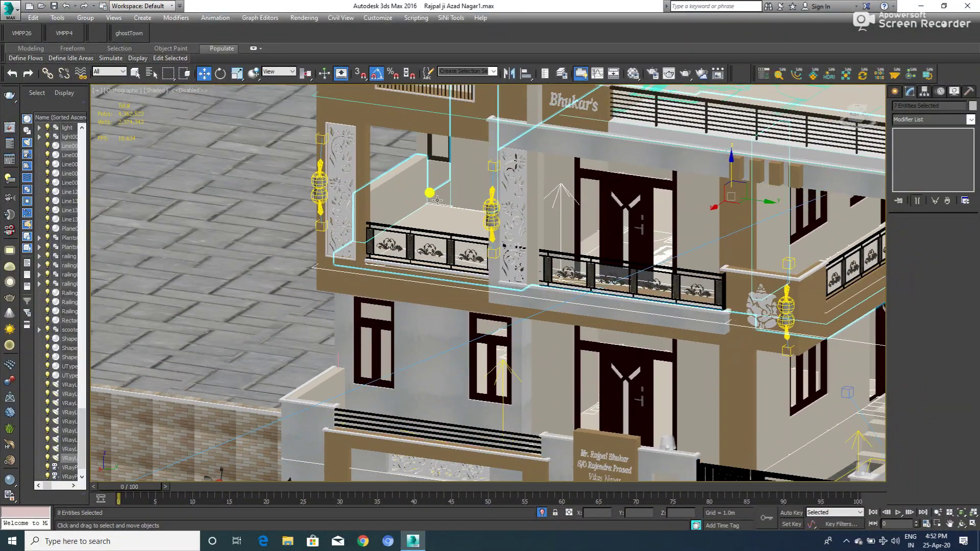
alt+middle_drag(455, 183, 481, 201)
scroll(689, 306, up, 3)
ctrl+click(684, 301)
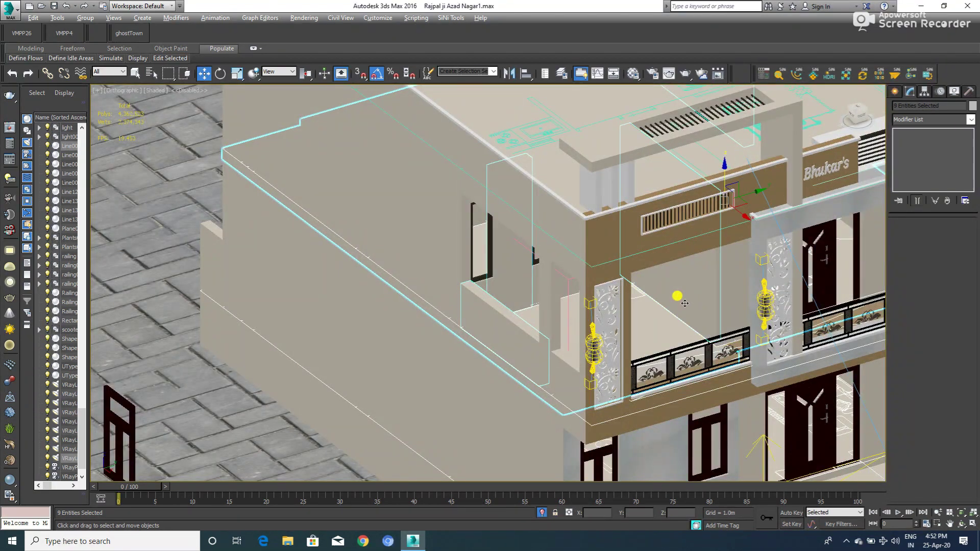
key(alt+q)
mouse_move(524, 321)
alt+middle_down()
mouse_move(400, 290)
mouse_move(468, 291)
mouse_move(459, 304)
mouse_move(467, 313)
mouse_move(393, 285)
alt+middle_up()
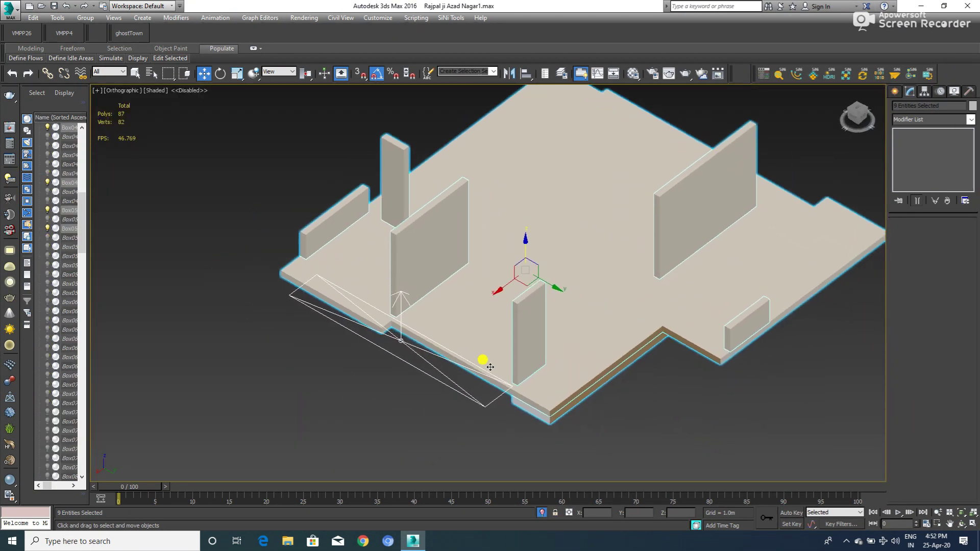
- Draw a VRay plane light on the slab's front section with vertex snapping
right_click(641, 426)
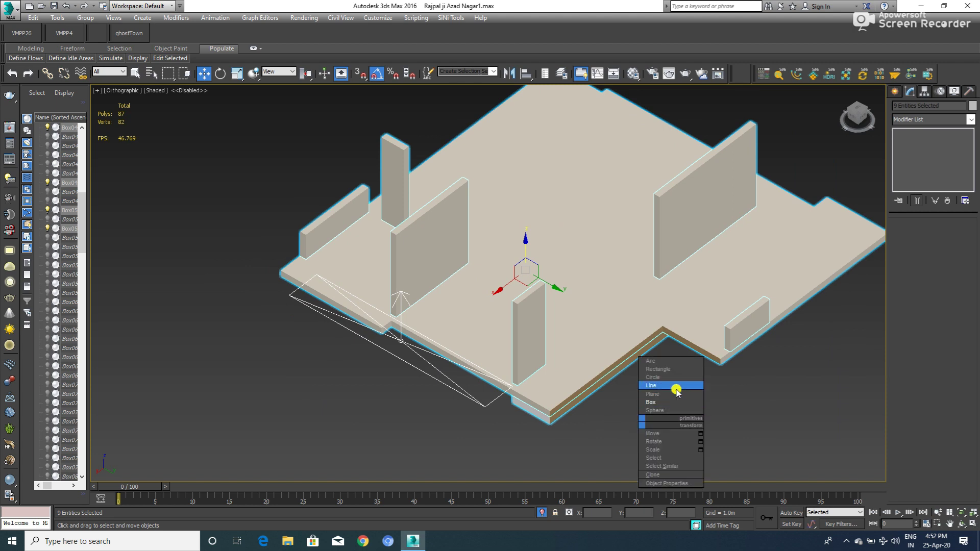
click(893, 90)
click(913, 156)
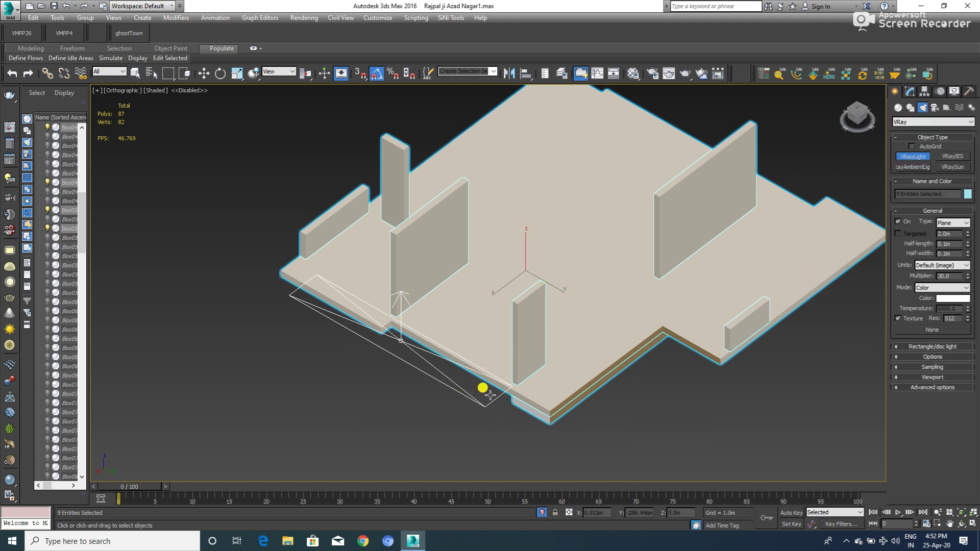
key(s)
drag(520, 382, 662, 322)
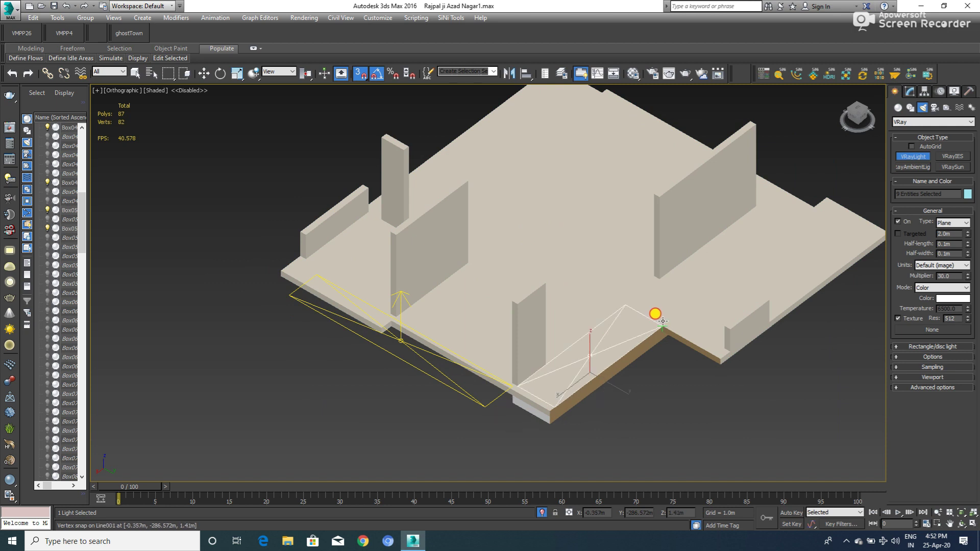
key(w)
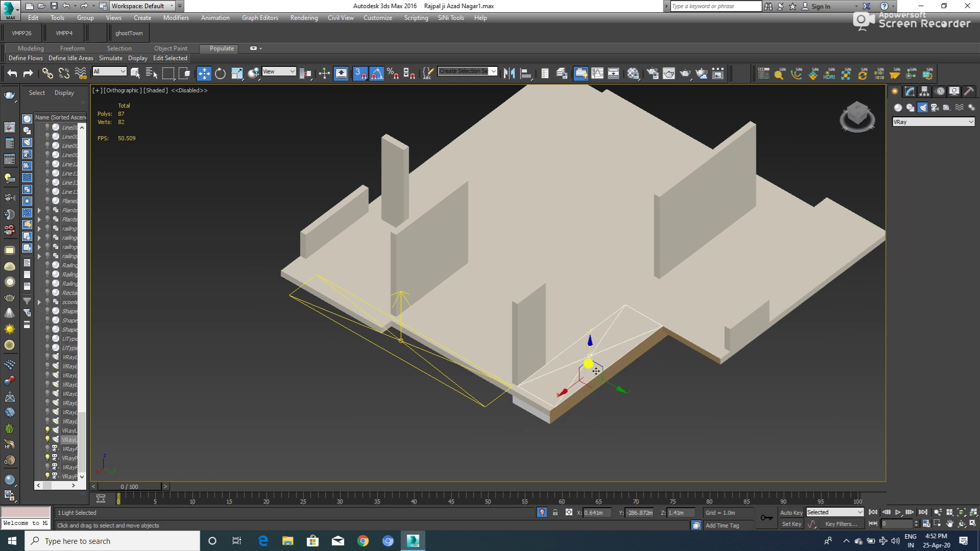
click(909, 92)
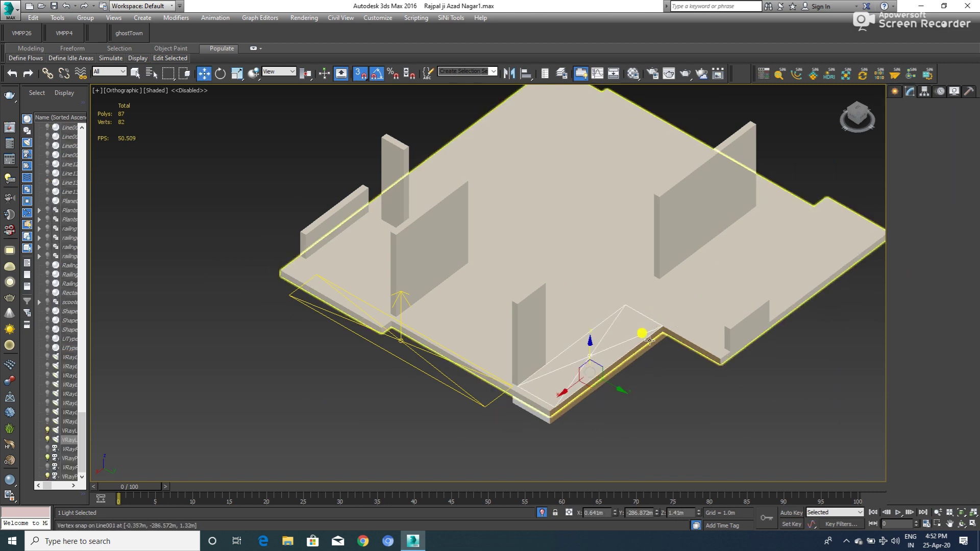
- Mirror the light on Z to face down, raise it, and set multiplier 5.0
click(508, 75)
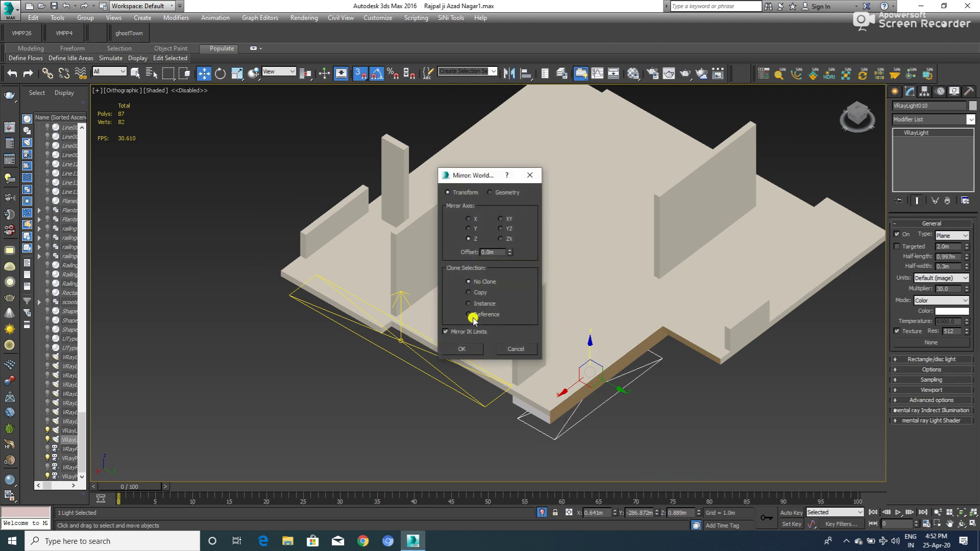
click(459, 348)
scroll(585, 363, up, 3)
drag(586, 357, 591, 287)
scroll(597, 304, down, 3)
scroll(600, 311, down, 3)
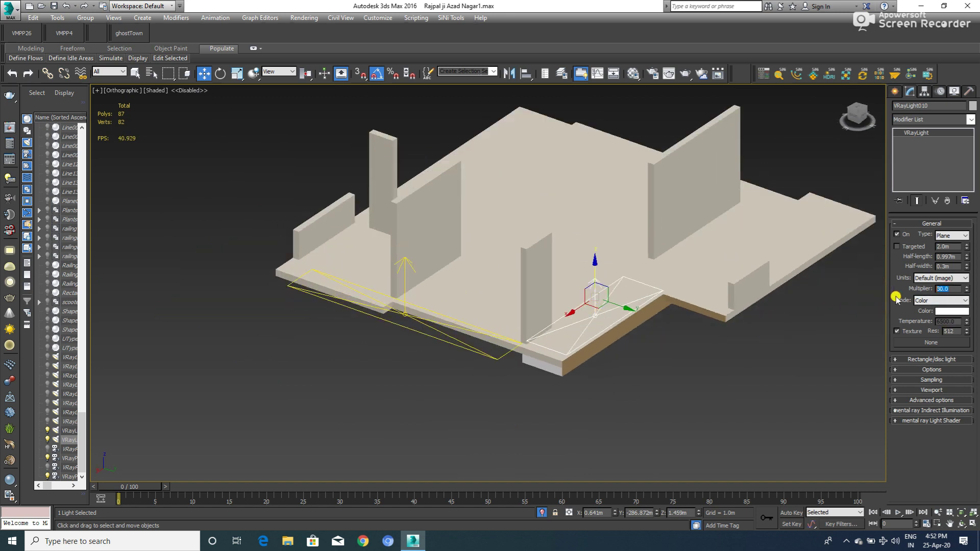
scroll(714, 306, up, 2)
scroll(659, 336, up, 2)
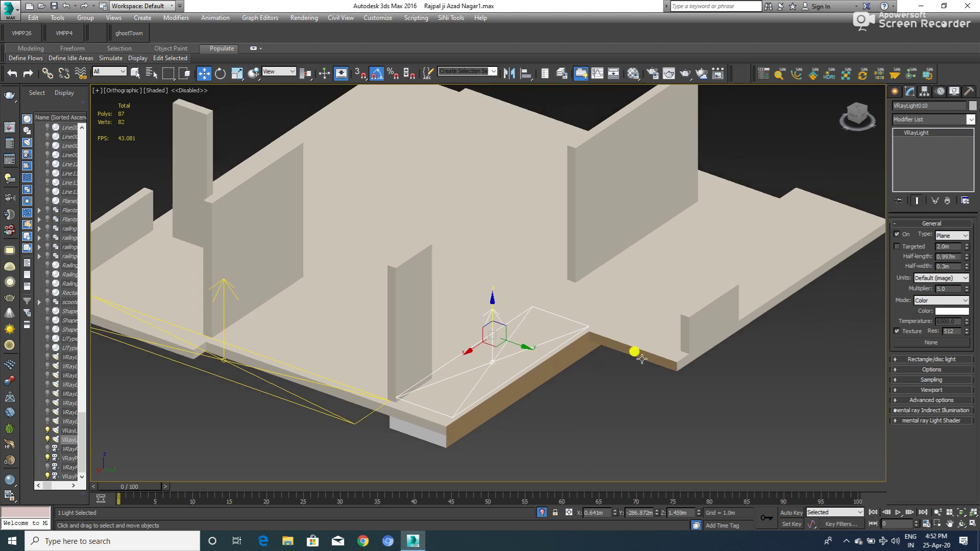
scroll(637, 371, up, 1)
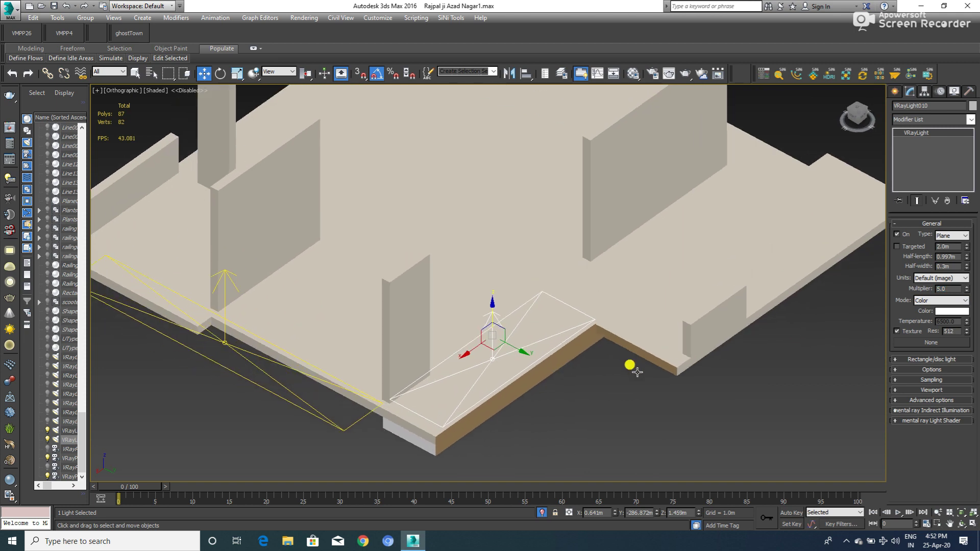
- Draw a small VRay plane light at the slab's right corner
click(897, 91)
click(913, 156)
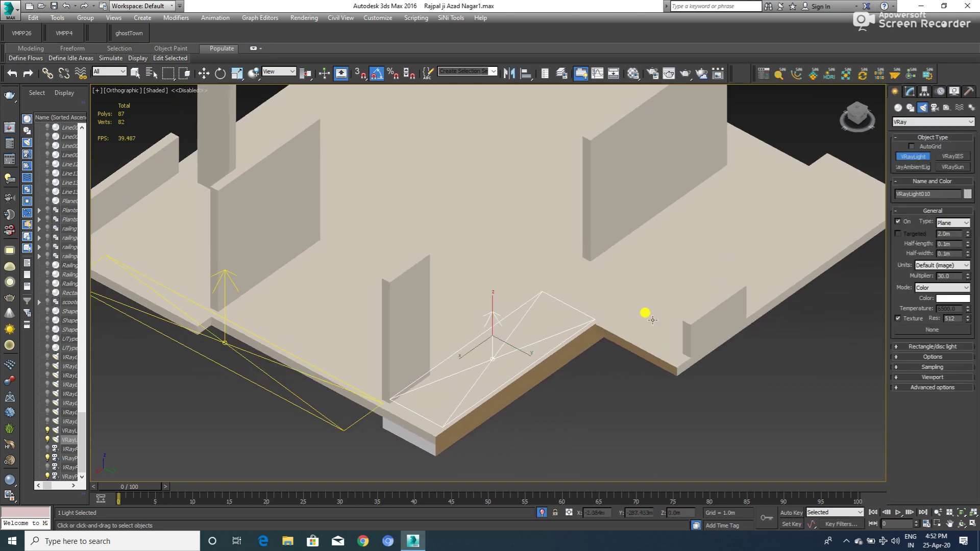
drag(671, 359, 591, 251)
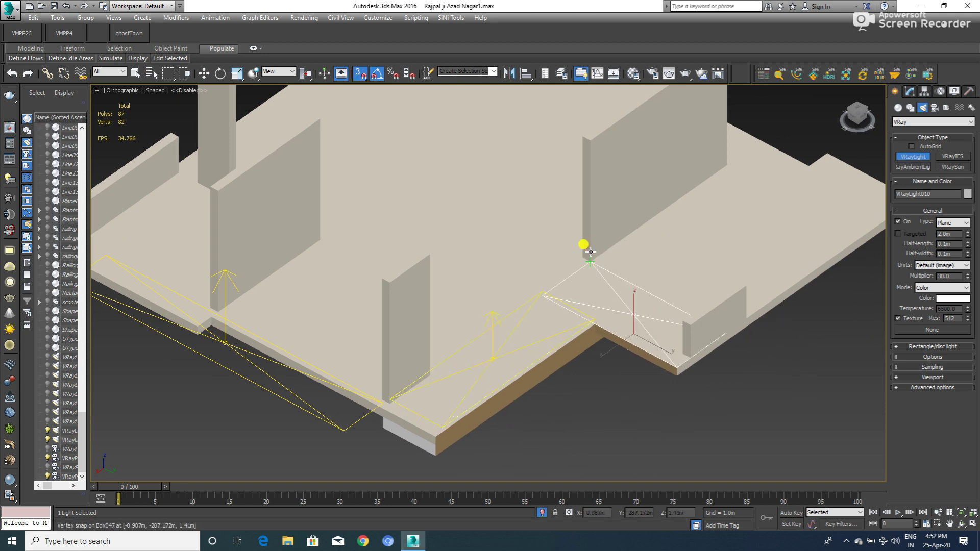
key(w)
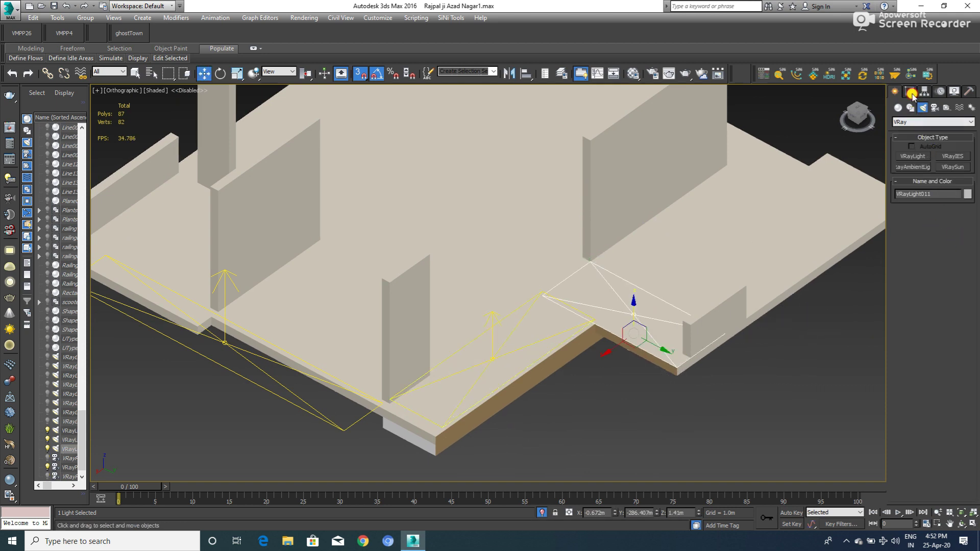
click(910, 92)
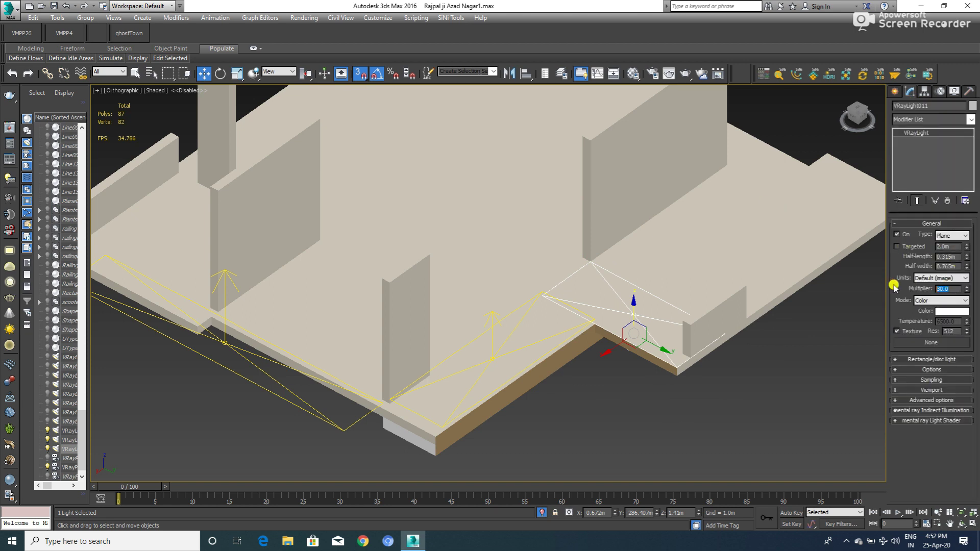
- Set the light's half-length to 0.203m and multiplier 5.0, then mirror it on Z
mouse_move(967, 260)
mouse_down()
mouse_move(964, 284)
mouse_move(966, 264)
mouse_up()
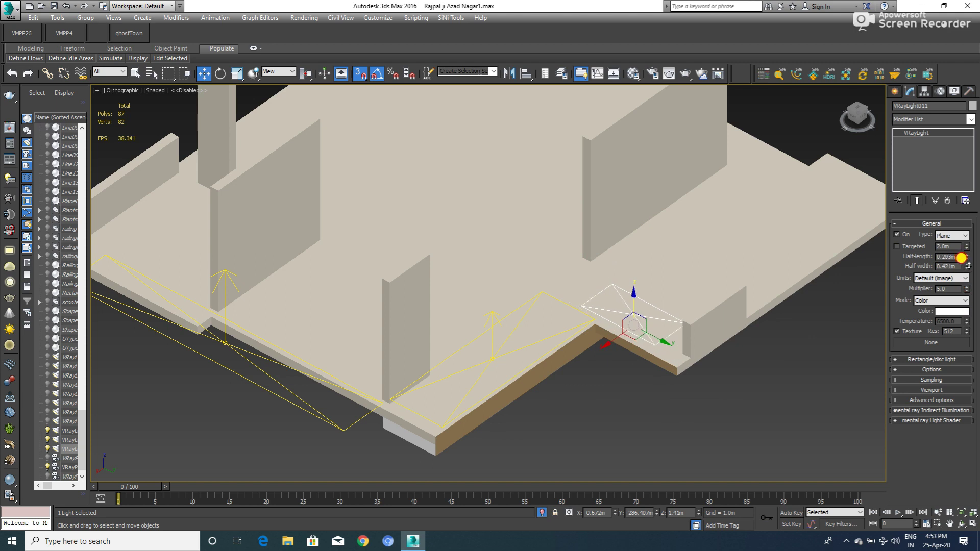
mouse_move(602, 340)
mouse_down()
mouse_move(614, 326)
mouse_move(511, 139)
mouse_up()
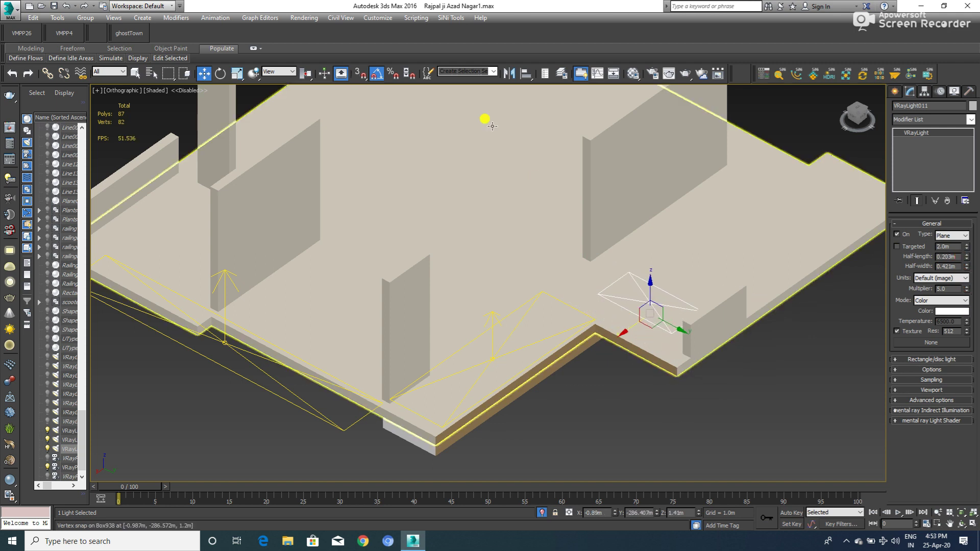
click(510, 79)
click(474, 349)
click(648, 297)
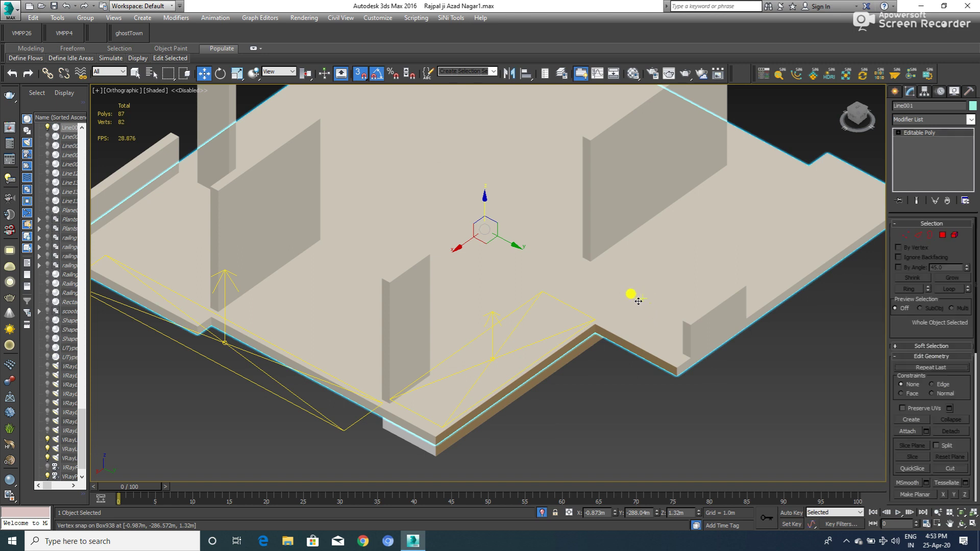
- Restrict selection to Lights, pick the corner light and raise it above the slab
click(113, 72)
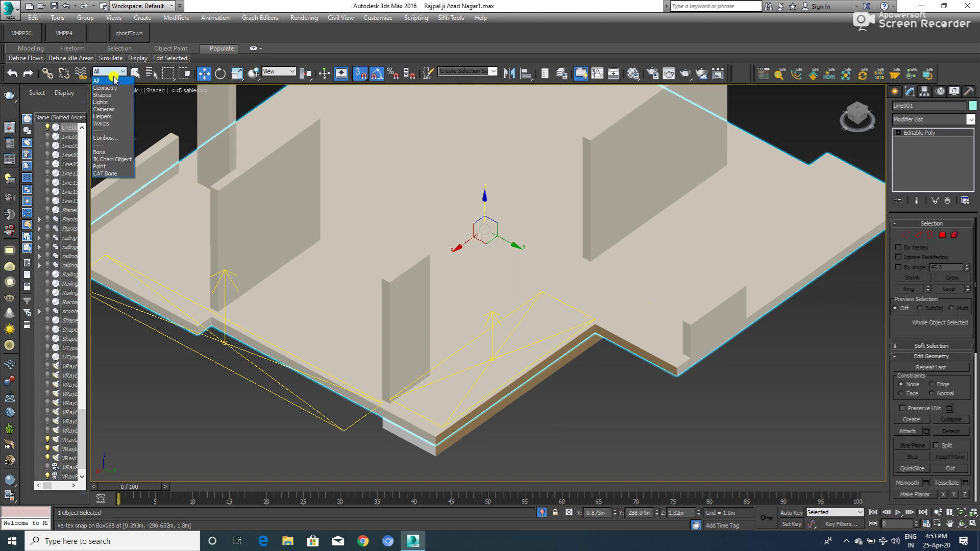
click(111, 103)
click(646, 303)
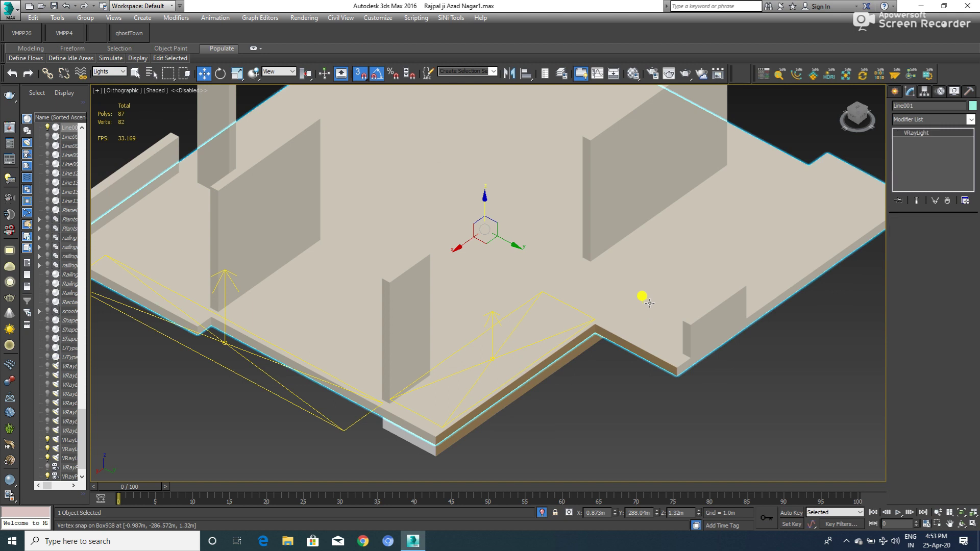
drag(651, 294, 650, 269)
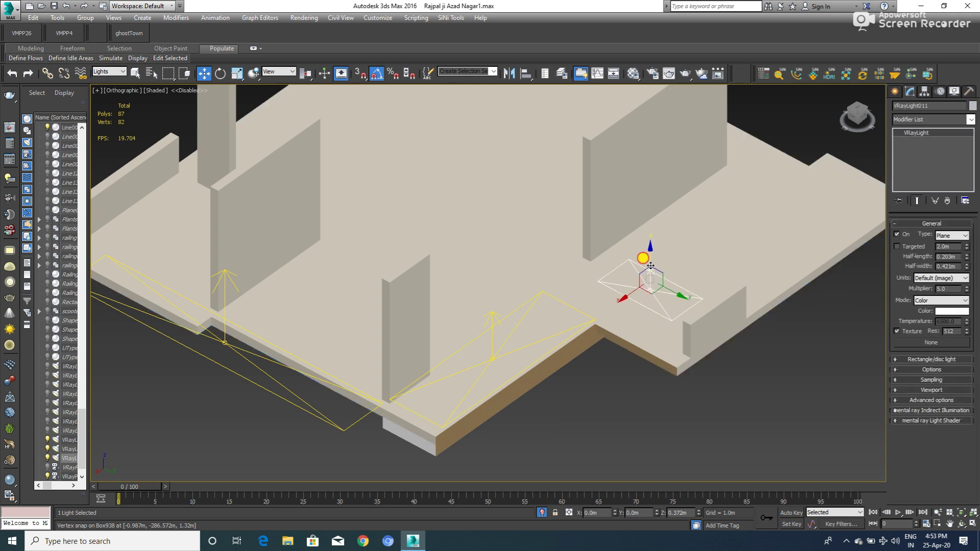
scroll(480, 314, down, 4)
scroll(429, 314, up, 2)
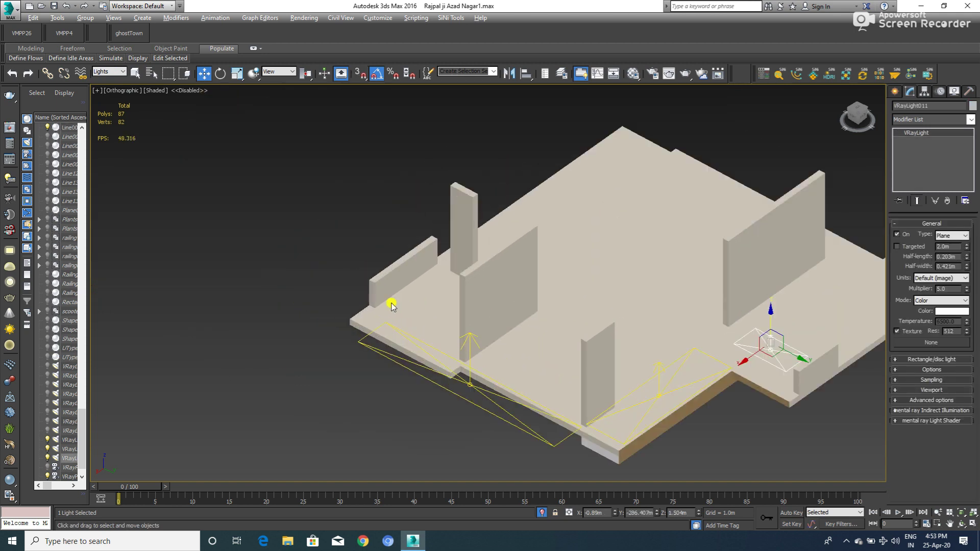
scroll(347, 317, up, 1)
- Arm the VRayLight plane creation tool again
right_click(312, 319)
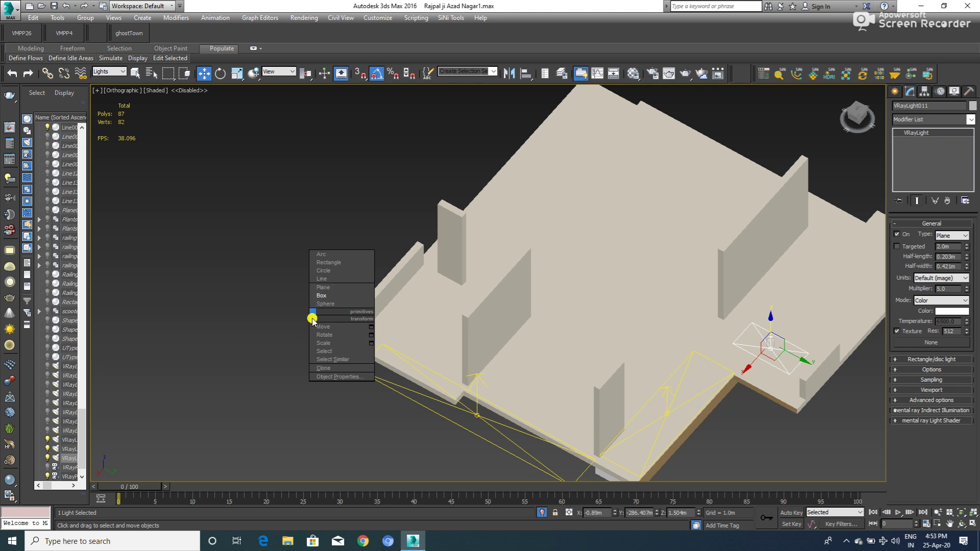
click(897, 95)
click(917, 157)
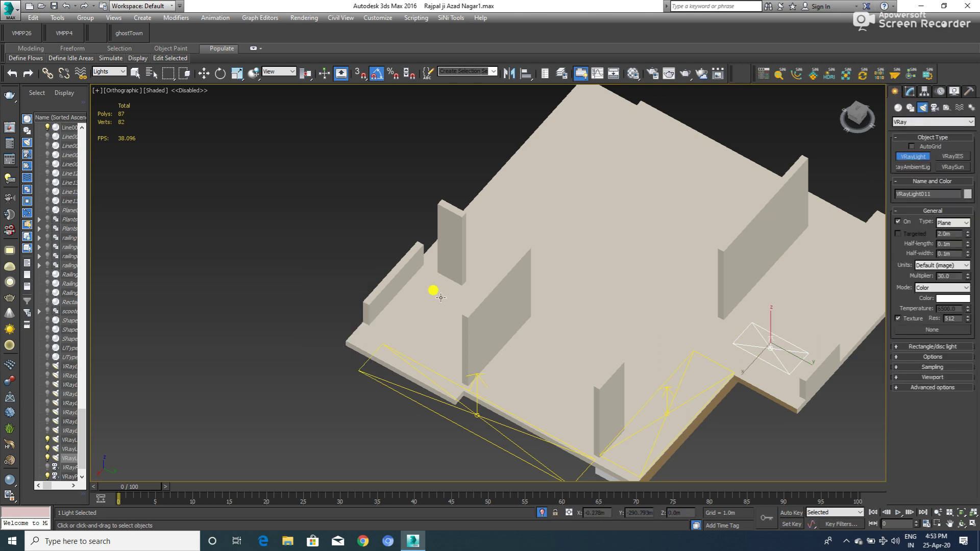
- Draw a plane light and position it inside the small lower-left room
mouse_move(376, 317)
alt+middle_down()
mouse_move(467, 341)
mouse_move(489, 148)
alt+middle_up()
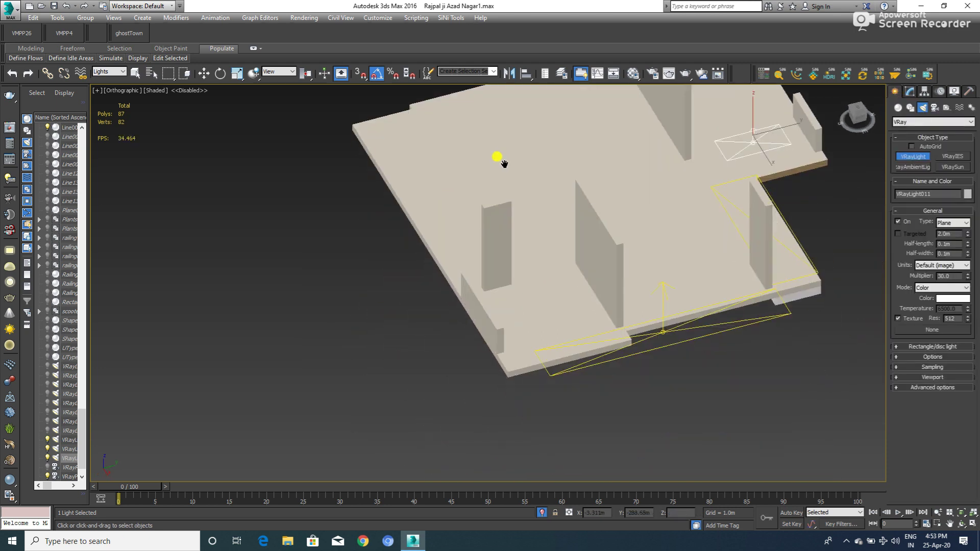
drag(577, 262, 504, 352)
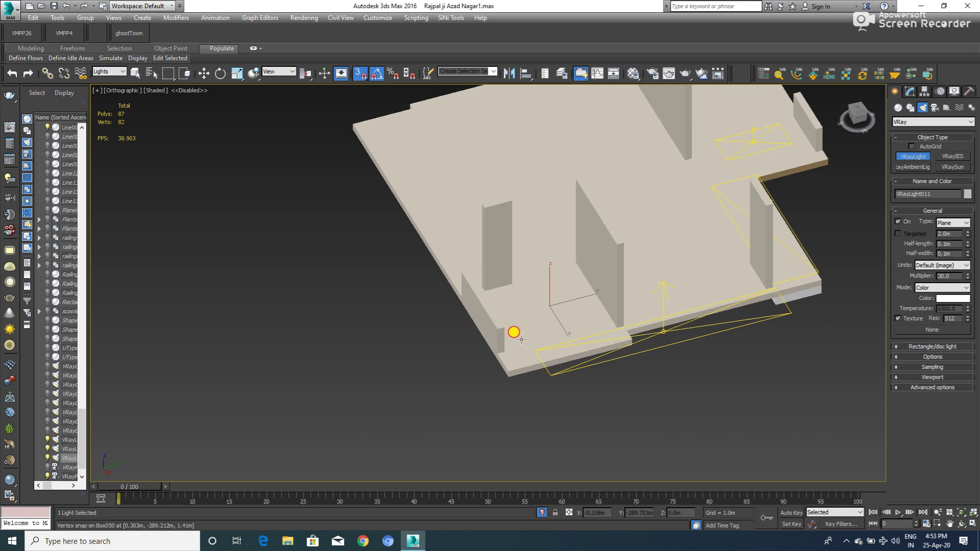
key(w)
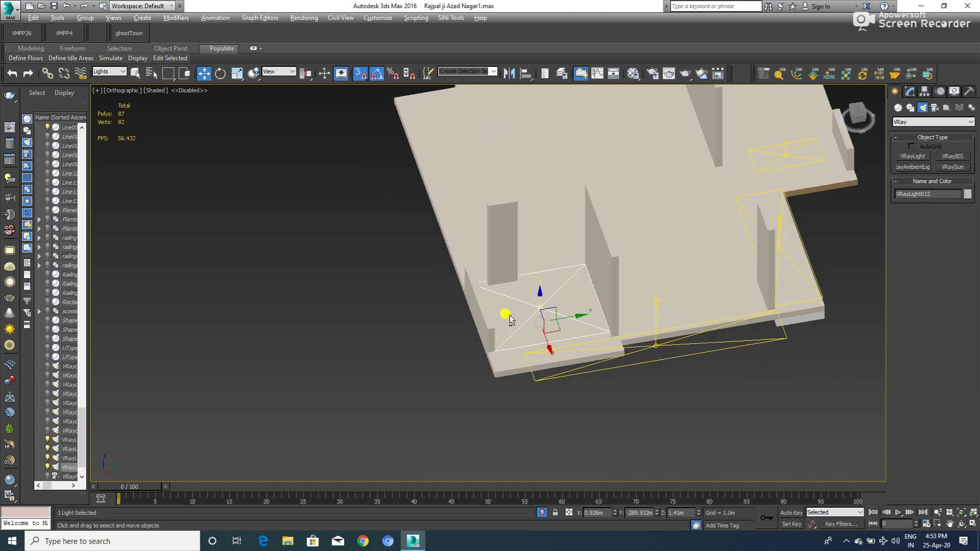
alt+middle_drag(519, 297, 572, 306)
- Set the light's half-length 0.517m, half-width 0.562m and multiplier 5.0
click(912, 94)
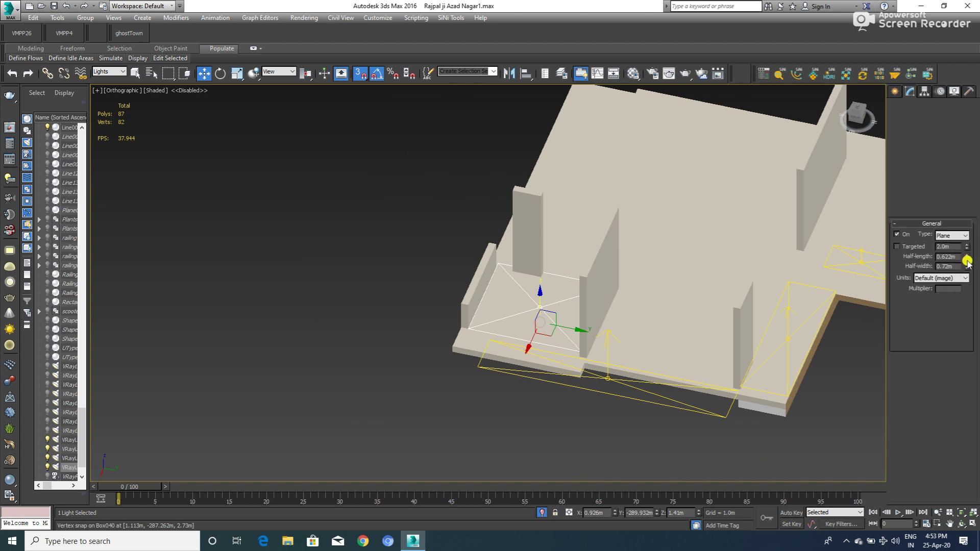
drag(965, 256, 965, 262)
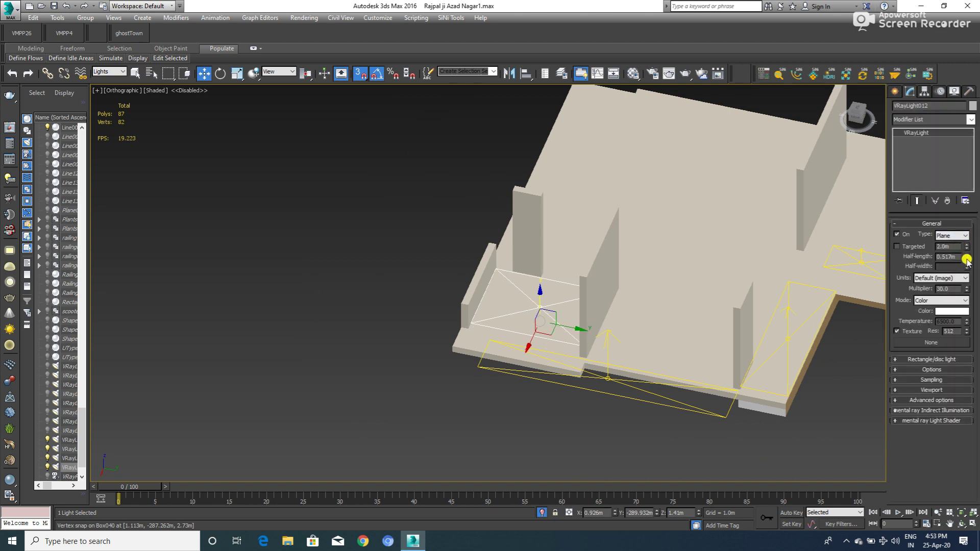
drag(966, 266, 966, 277)
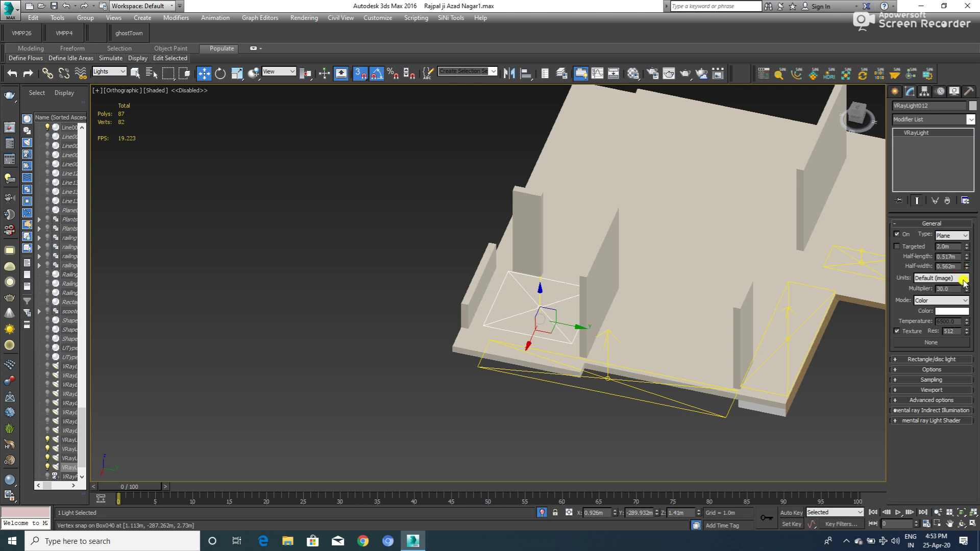
double_click(948, 288)
text(5)
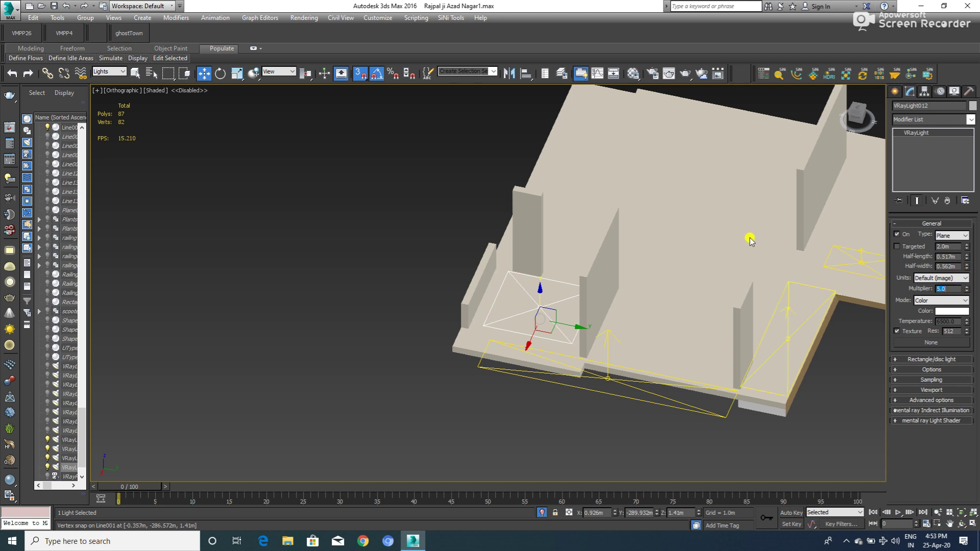
alt+middle_drag(498, 332, 402, 188)
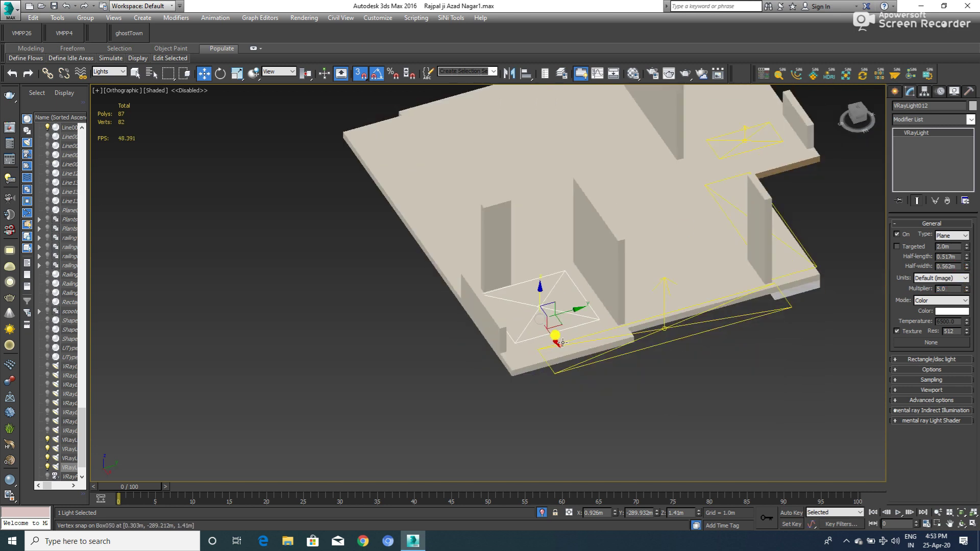
click(509, 73)
- Mirror VRayLight012 on Z without cloning and raise it to Z 1.525m
click(479, 228)
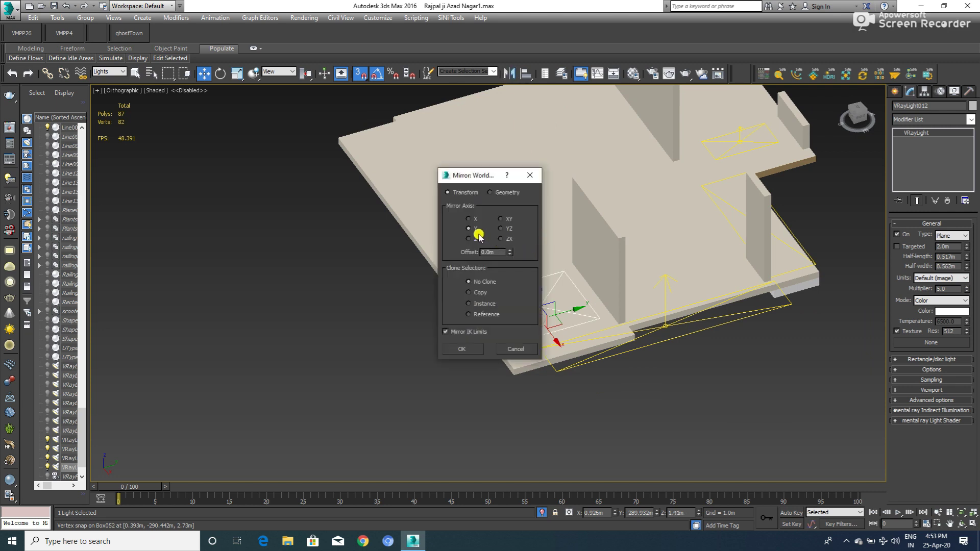
drag(479, 176, 339, 168)
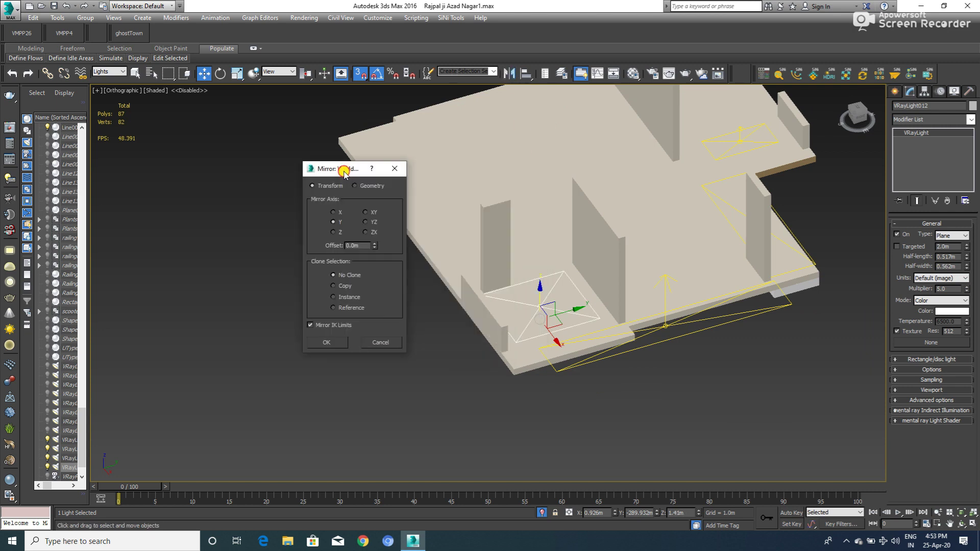
click(323, 235)
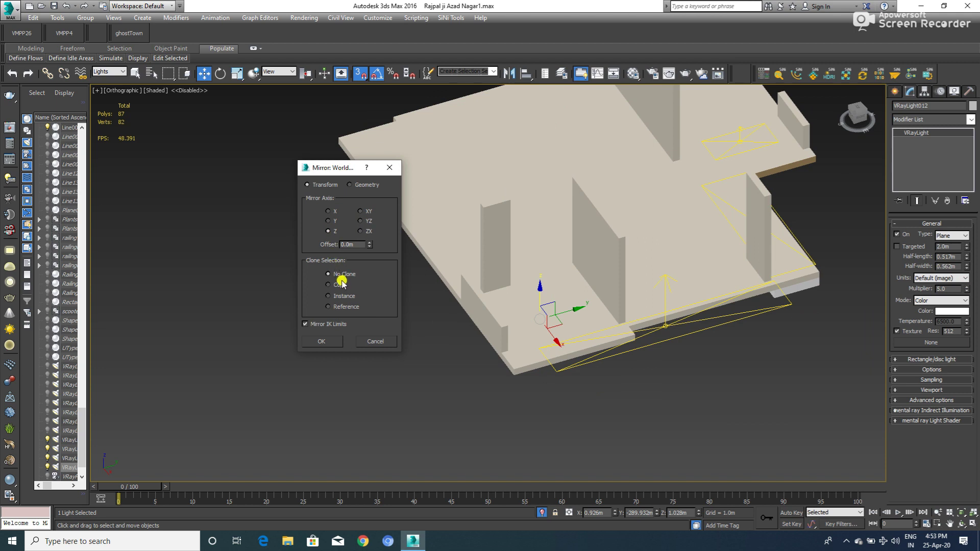
click(327, 342)
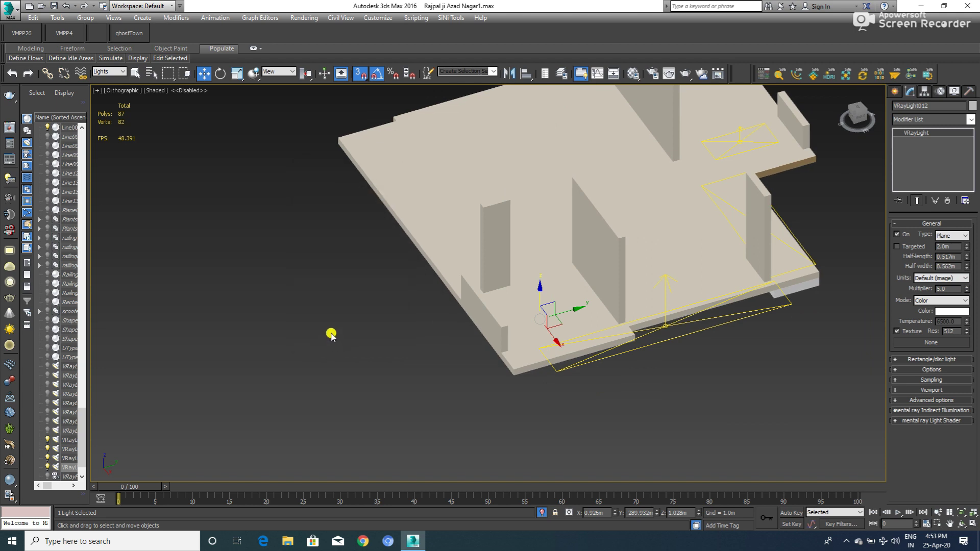
mouse_move(540, 300)
mouse_down()
mouse_move(537, 266)
mouse_move(539, 284)
mouse_up()
- Unhide all the hidden house objects
alt+middle_drag(540, 284, 490, 266)
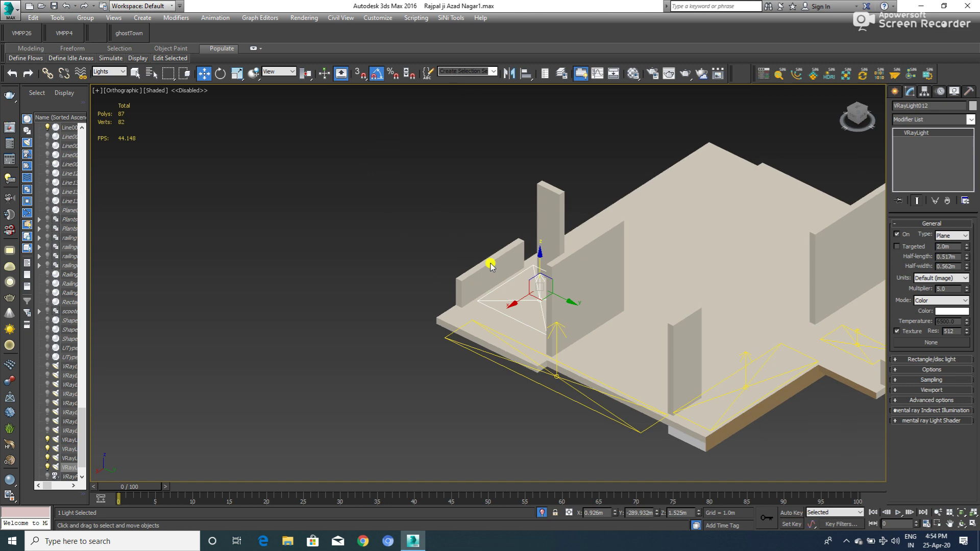
scroll(490, 264, up, 5)
scroll(522, 312, down, 7)
mouse_move(478, 297)
alt+middle_down()
mouse_move(549, 324)
mouse_move(619, 313)
alt+middle_up()
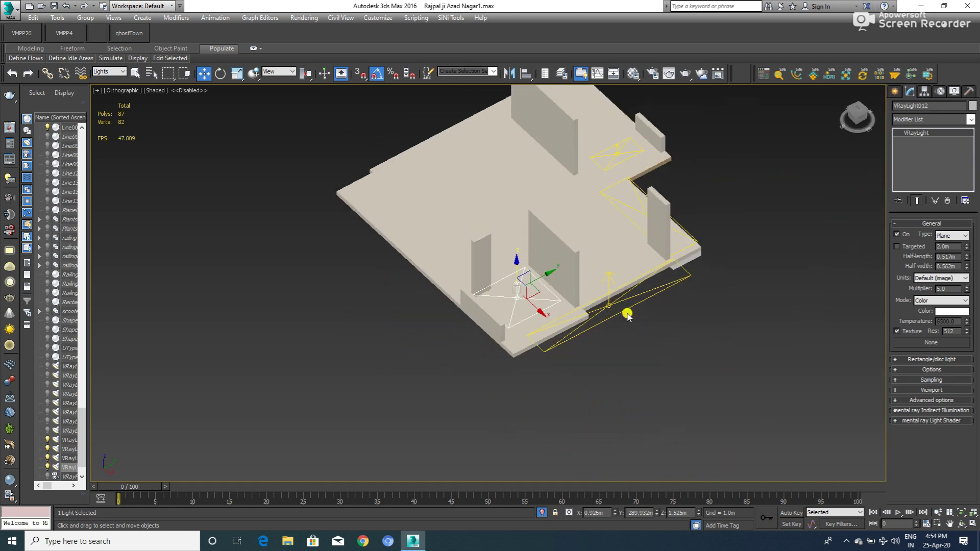
scroll(645, 312, up, 3)
right_click(641, 308)
click(658, 264)
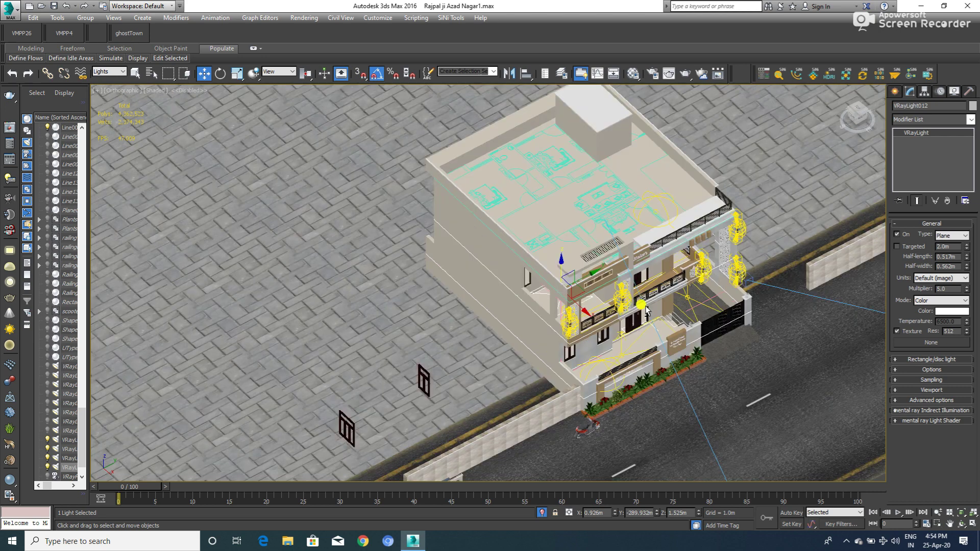
- Shift the balcony light's colour swatch from orange toward yellow
alt+middle_drag(658, 265, 551, 297)
scroll(551, 297, up, 3)
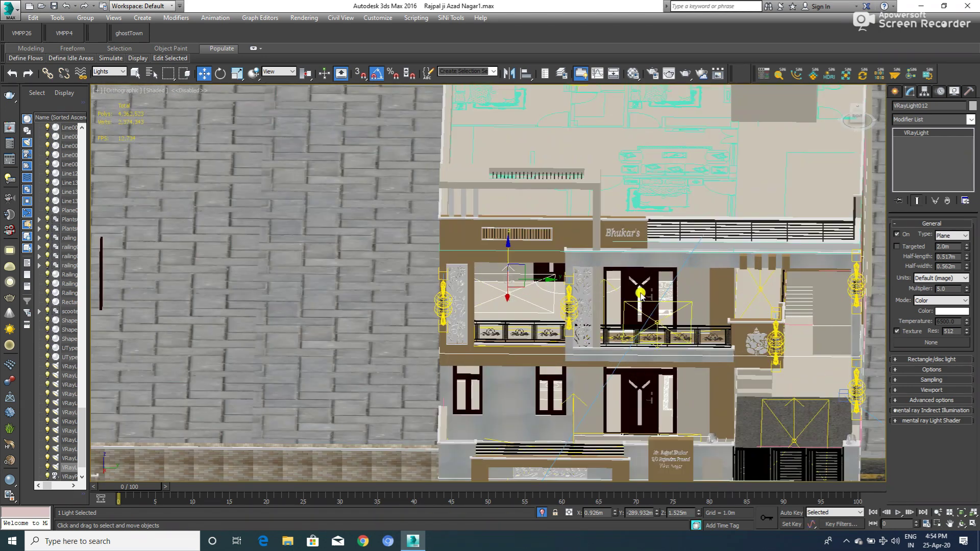
alt+middle_drag(551, 297, 637, 241)
scroll(637, 242, up, 3)
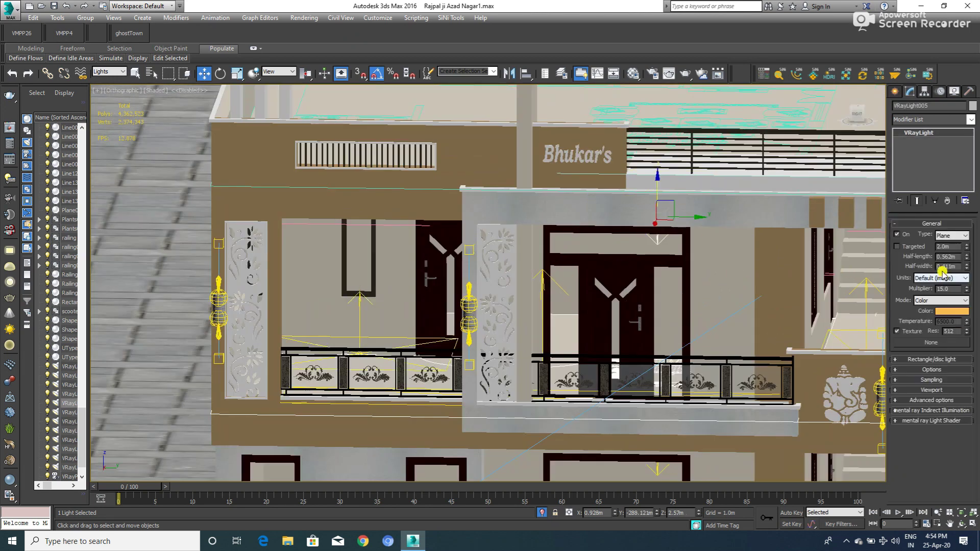
click(953, 311)
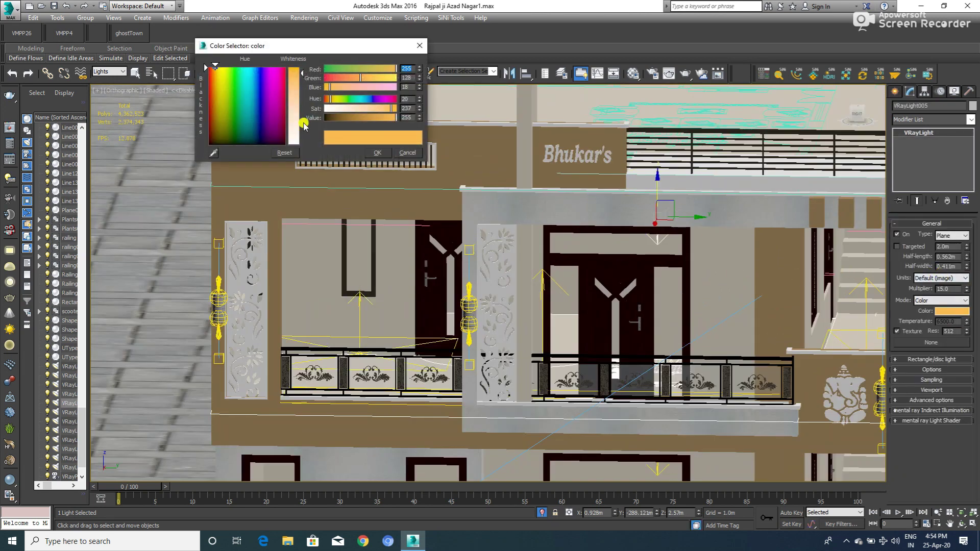
drag(330, 101, 332, 90)
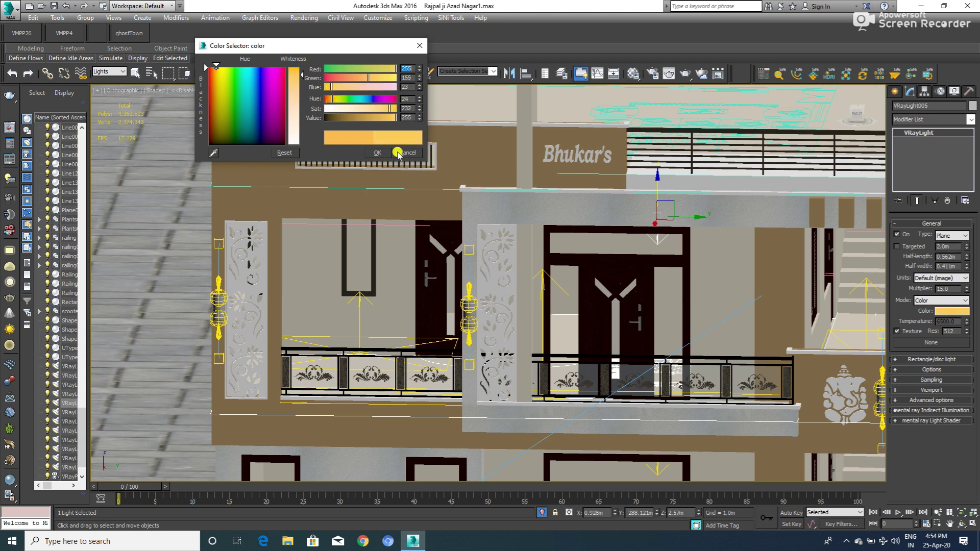
click(377, 152)
- Switch VRayLight005 to Temperature colour mode with a value of 4500
click(938, 301)
click(930, 316)
click(948, 322)
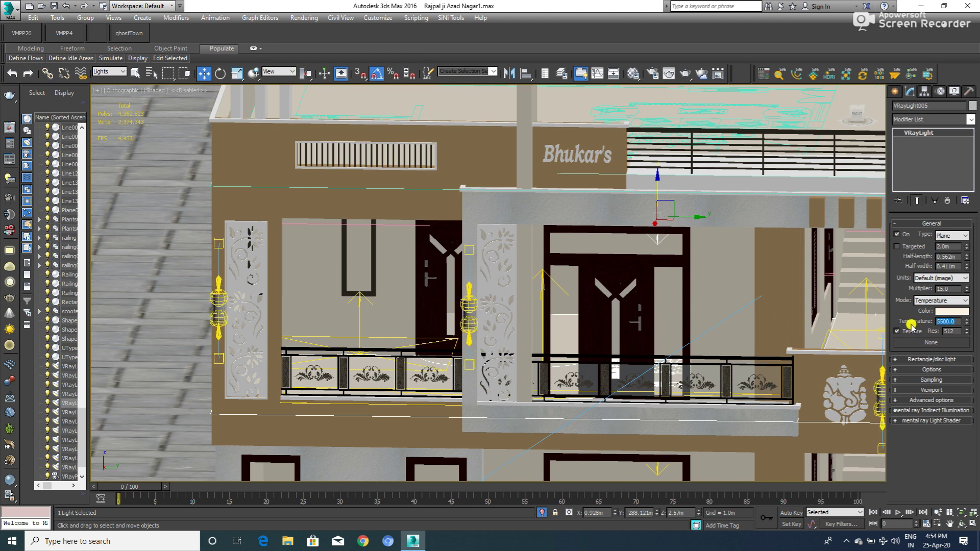
text(450)
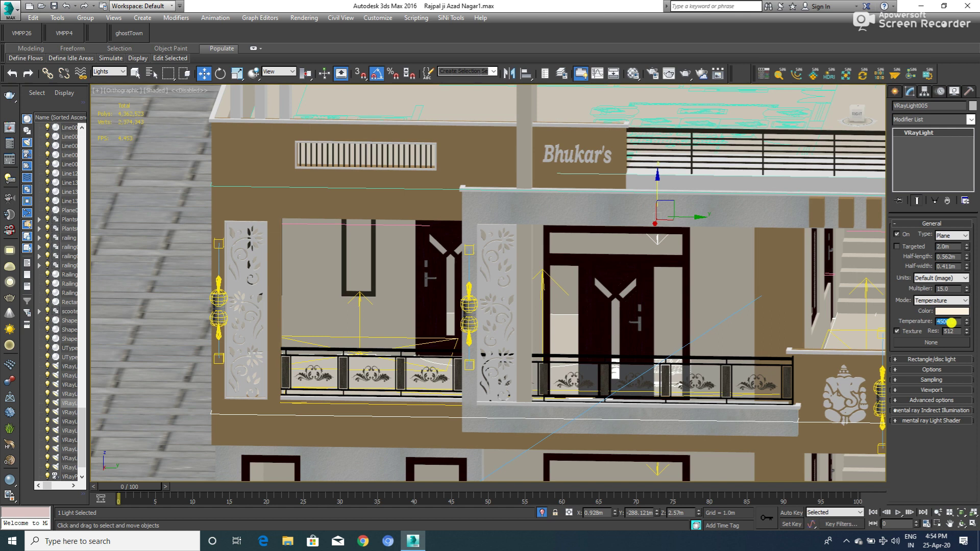
key(Return)
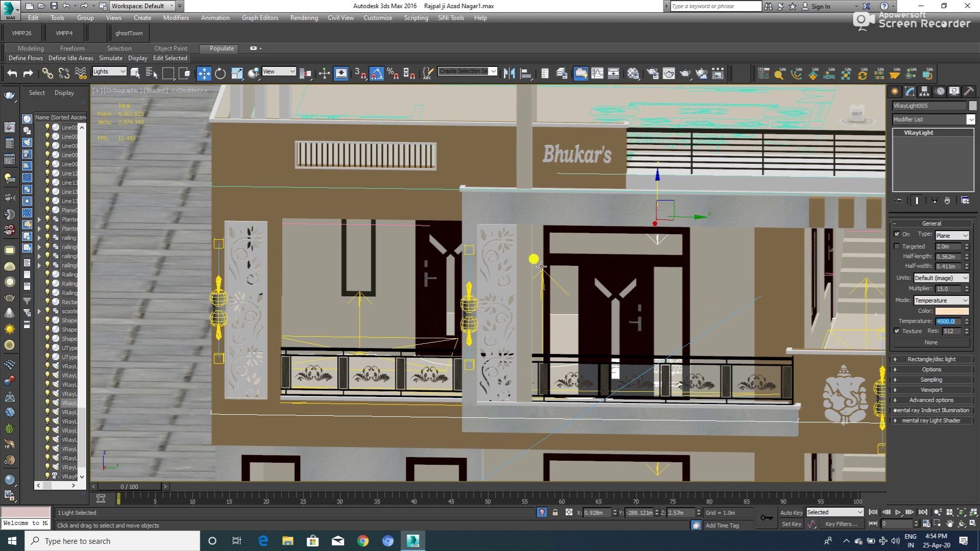
alt+middle_drag(378, 248, 469, 259)
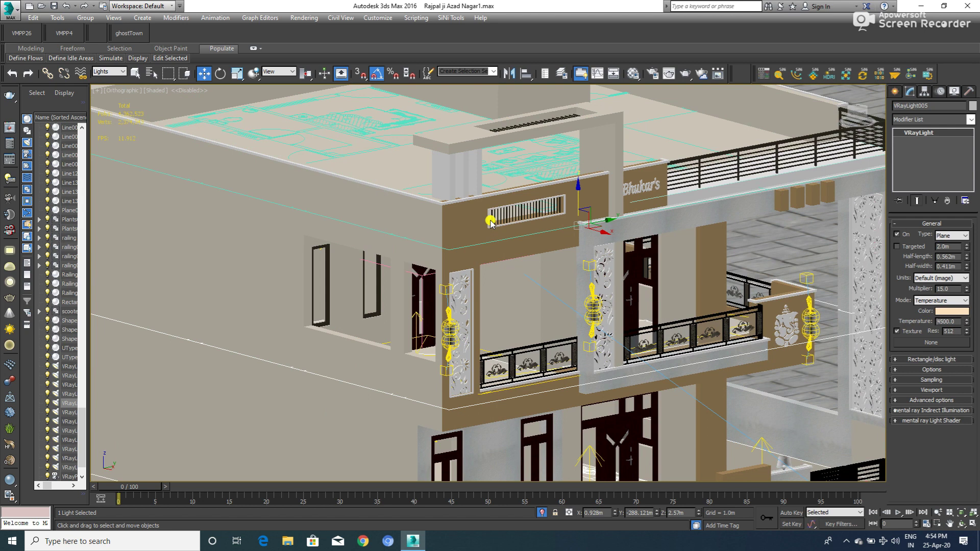
- Turn the balcony light off, set the selection filter to All, and view through VRayPhysicalCamera003 with safe frame
right_click(463, 194)
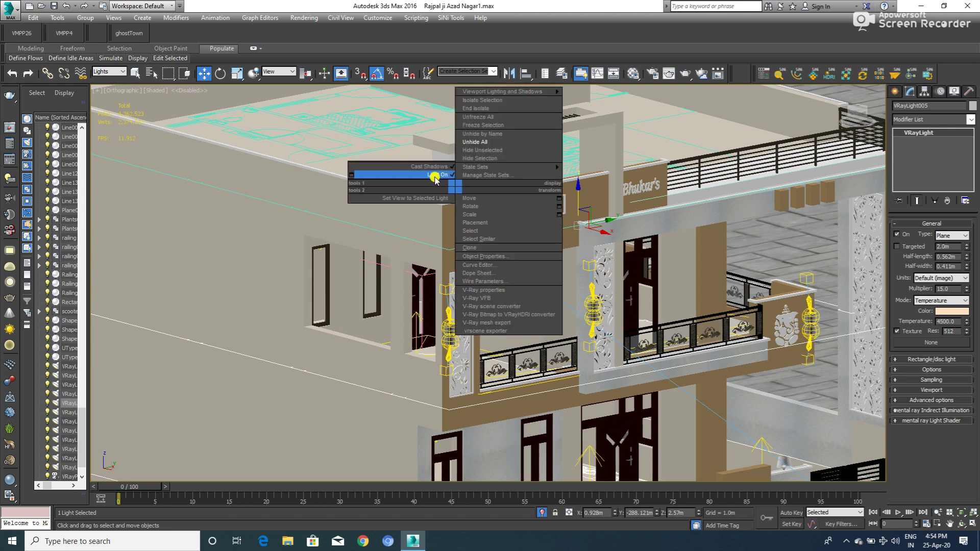
click(434, 178)
click(109, 71)
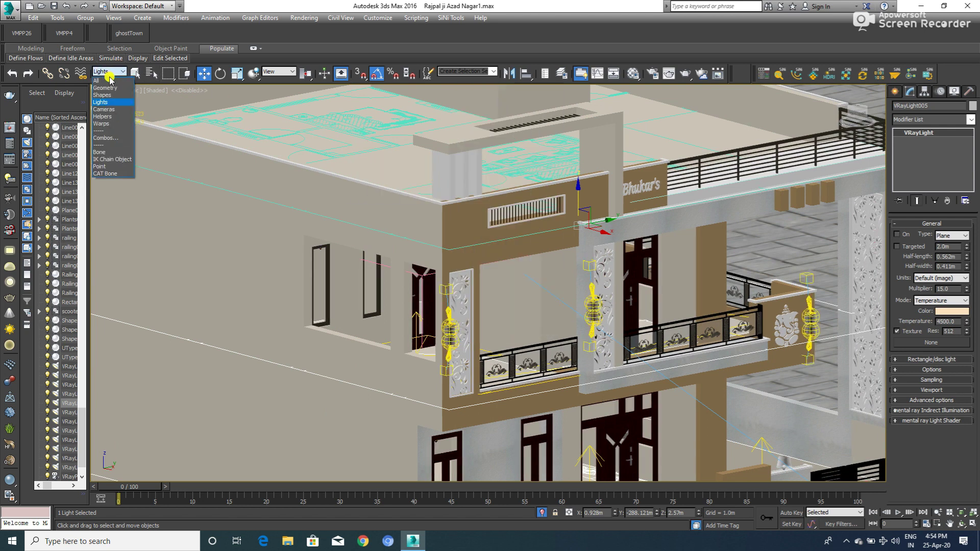
click(107, 80)
key(c)
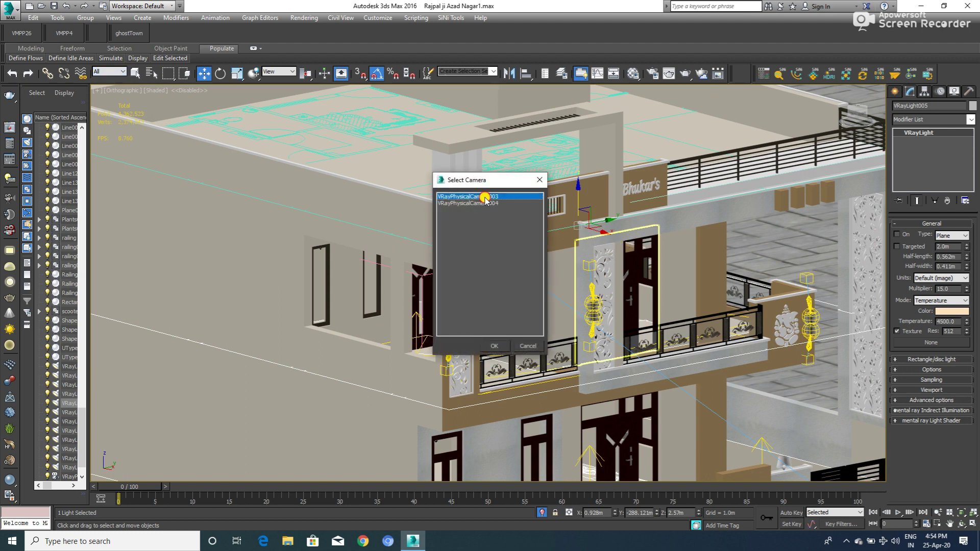
double_click(485, 197)
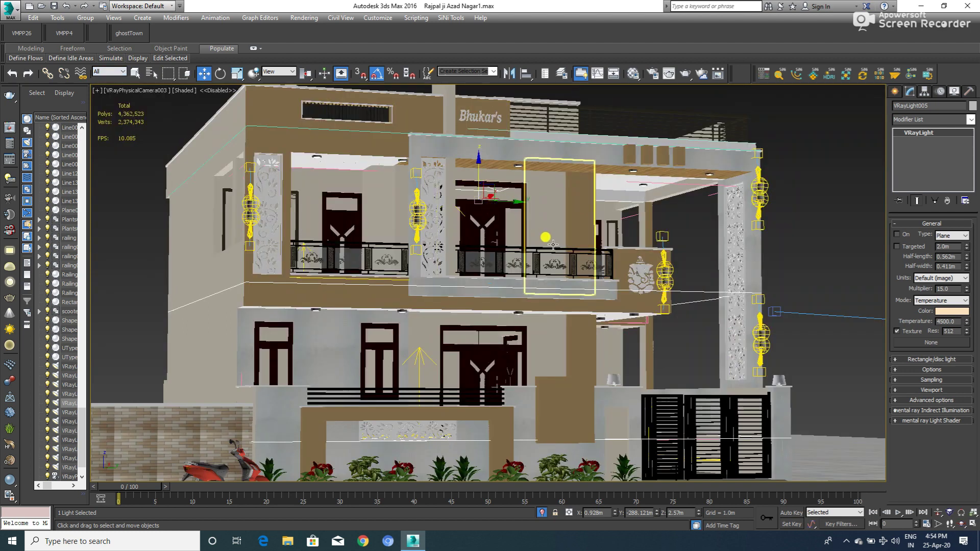
key(shift+f)
- Set the Render Frame Window's area to render to View
click(668, 74)
click(503, 141)
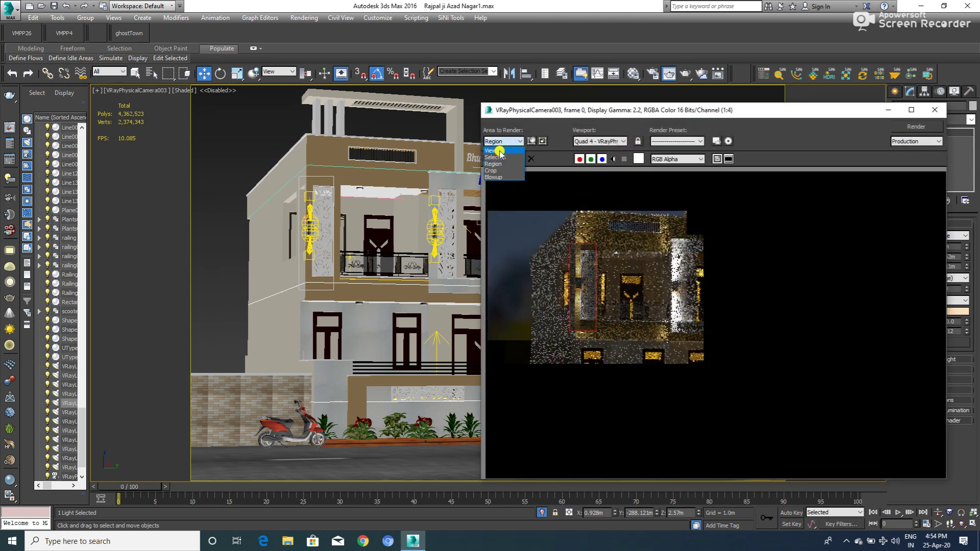
mouse_move(720, 111)
mouse_down()
mouse_move(717, 87)
mouse_move(661, 80)
mouse_up()
- Render the camera view and switch between the V-Ray frame buffer and the render frame window
click(858, 97)
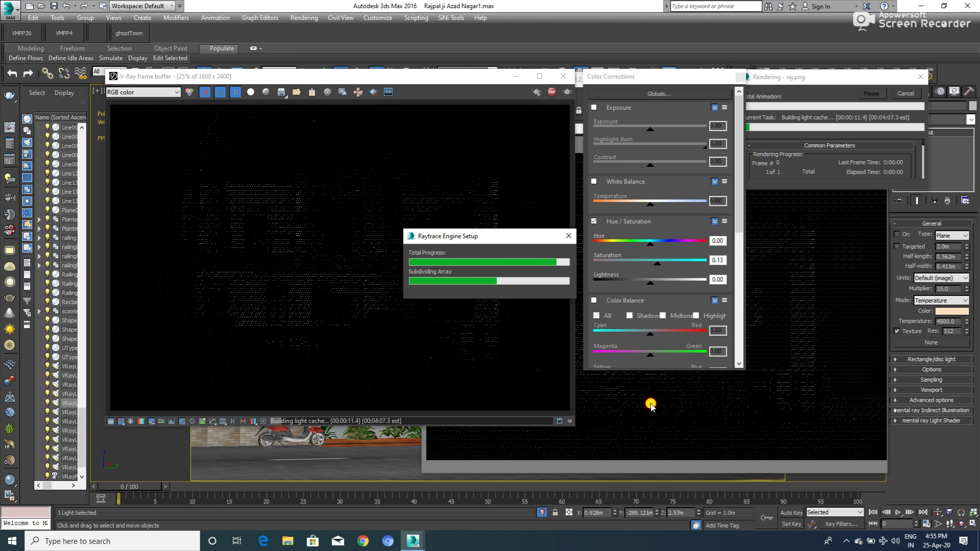
click(650, 404)
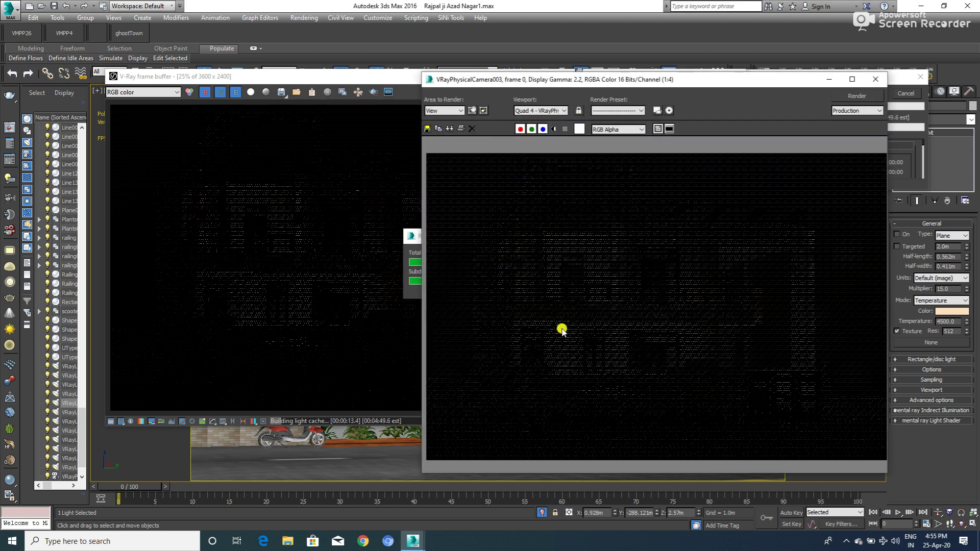
click(393, 330)
click(800, 325)
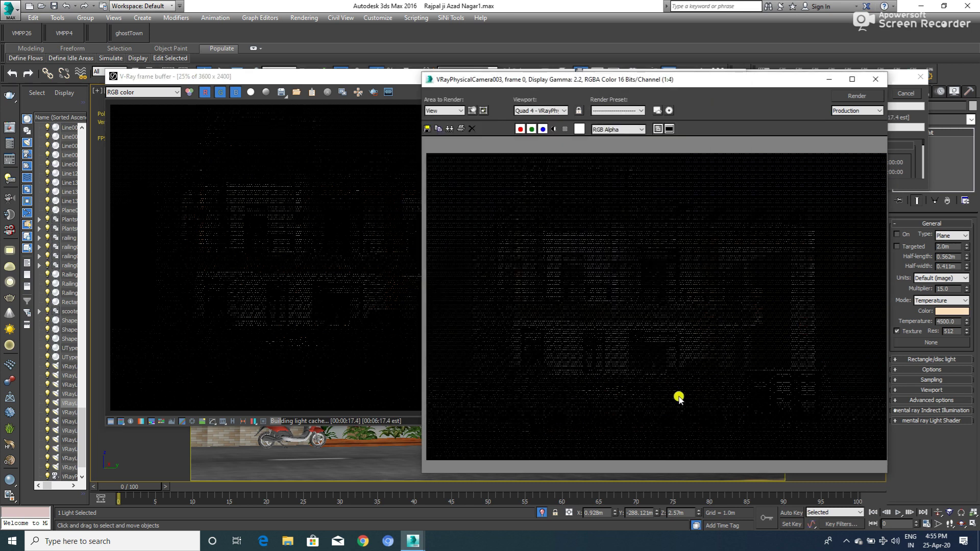
click(408, 343)
click(667, 405)
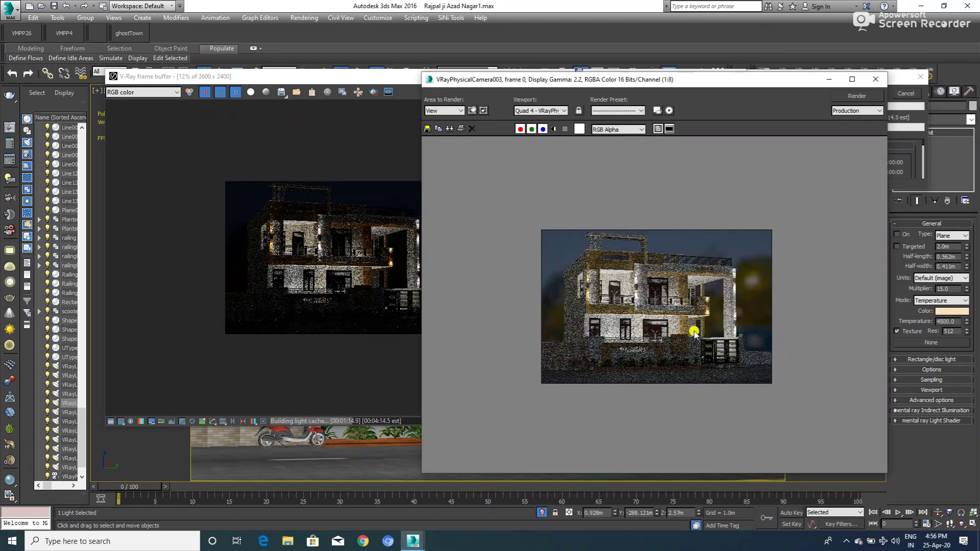
- Zoom into the V-Ray render and the other render to compare them
click(388, 291)
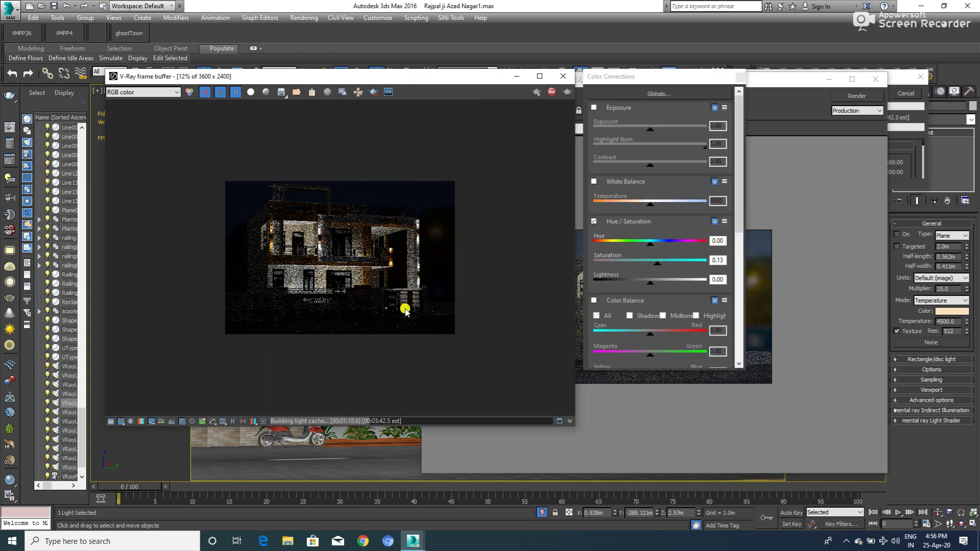
scroll(283, 266, up, 1)
click(824, 356)
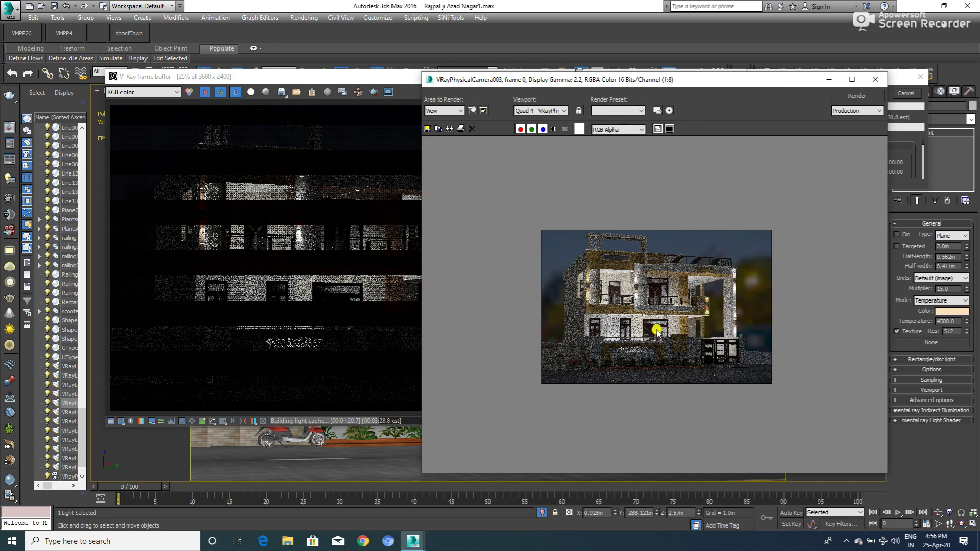
scroll(657, 328, up, 1)
scroll(656, 328, up, 1)
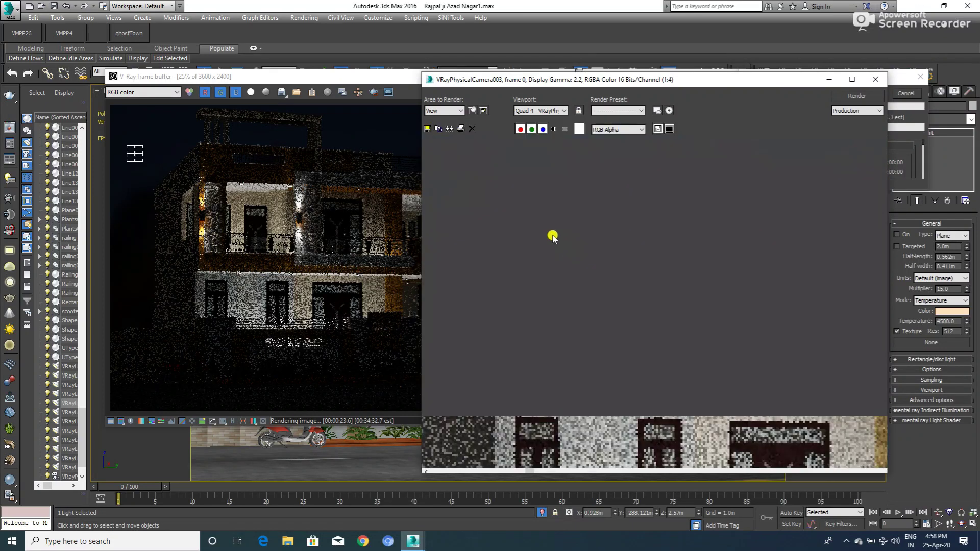
- Compare the two renders again at different zooms, then select two gate-pillar lamp groups
click(338, 285)
scroll(348, 274, up, 2)
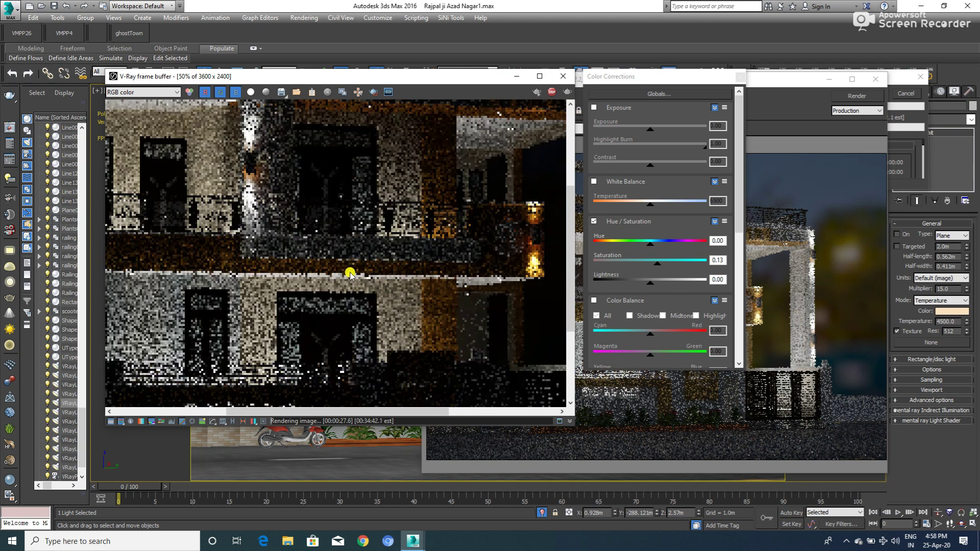
scroll(352, 274, down, 2)
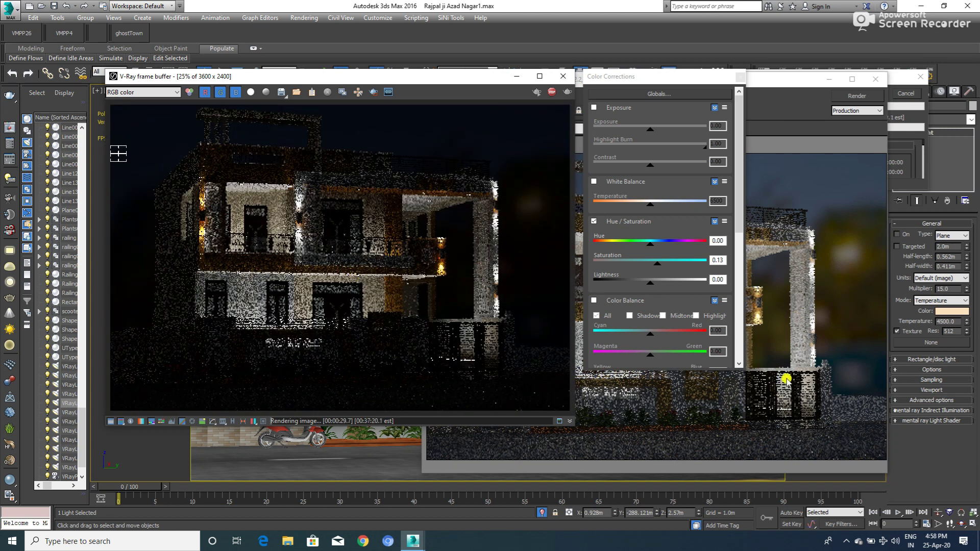
click(786, 379)
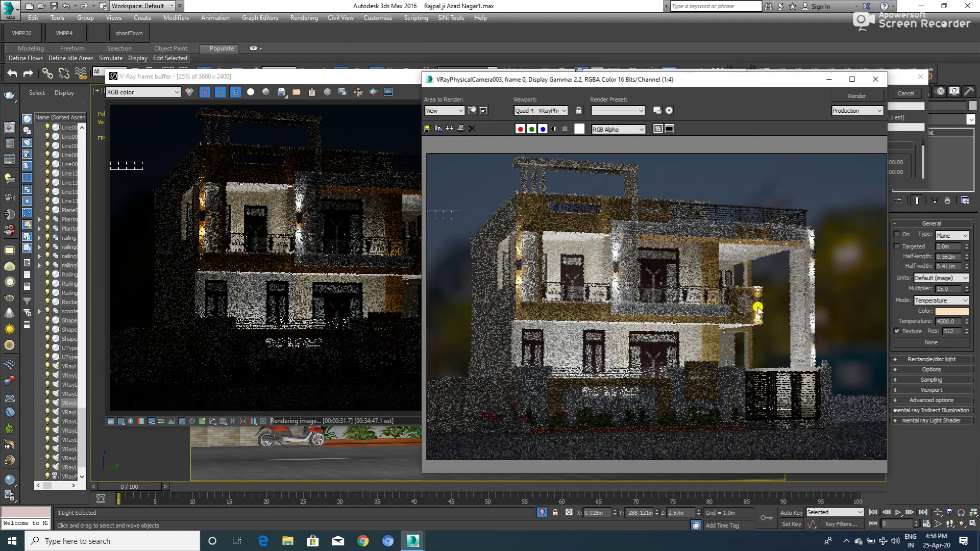
scroll(760, 308, up, 2)
scroll(755, 306, down, 2)
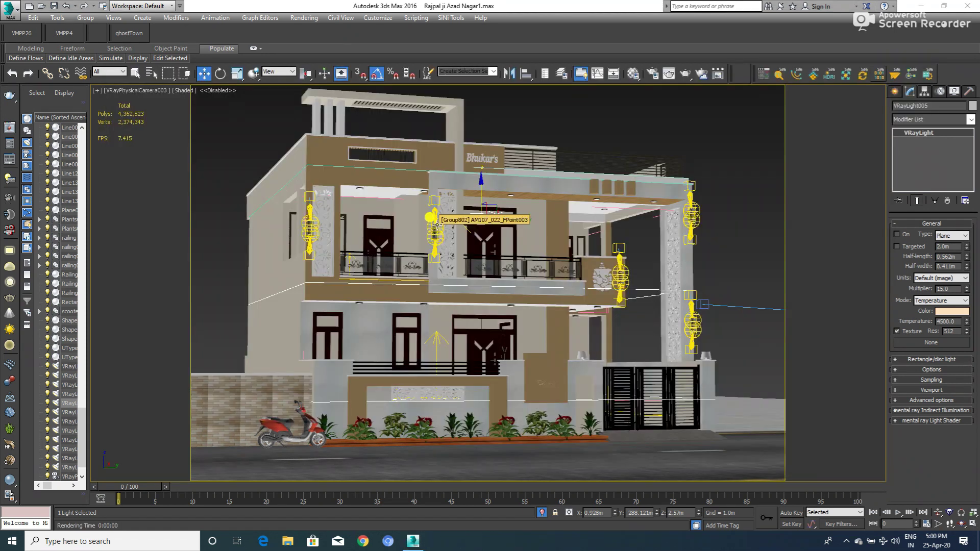
click(436, 224)
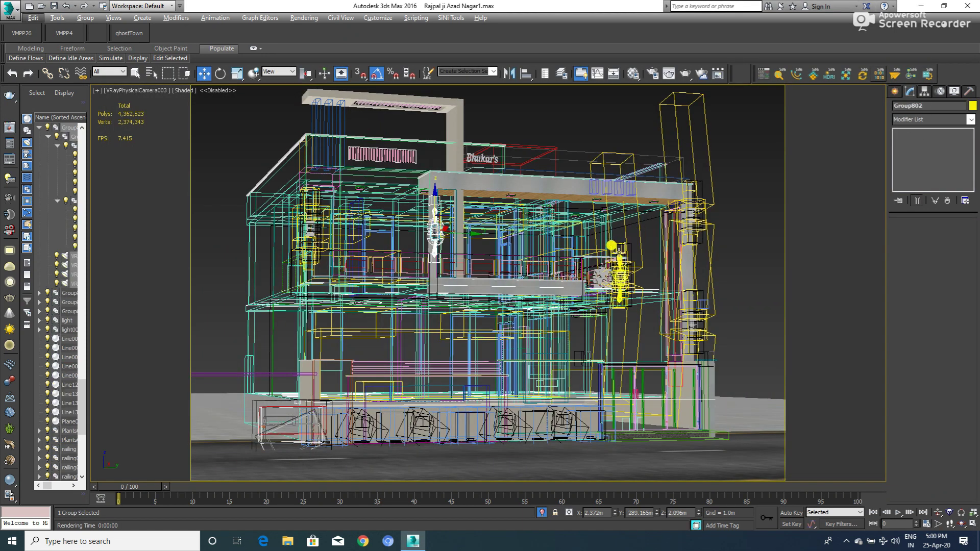
ctrl+click(695, 227)
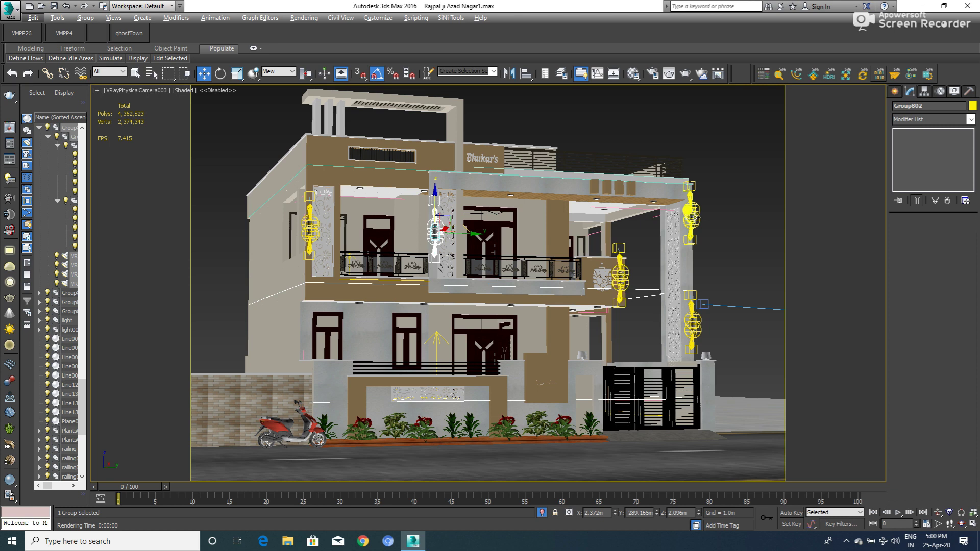
- Isolate all three gate-pillar lamp groups and view them in Perspective
ctrl+click(691, 319)
key(alt+q)
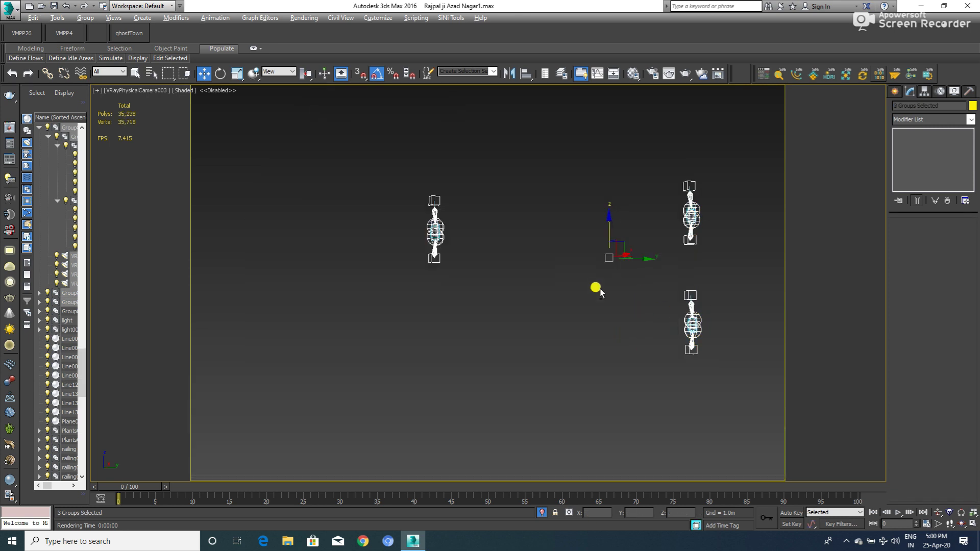
right_click(495, 245)
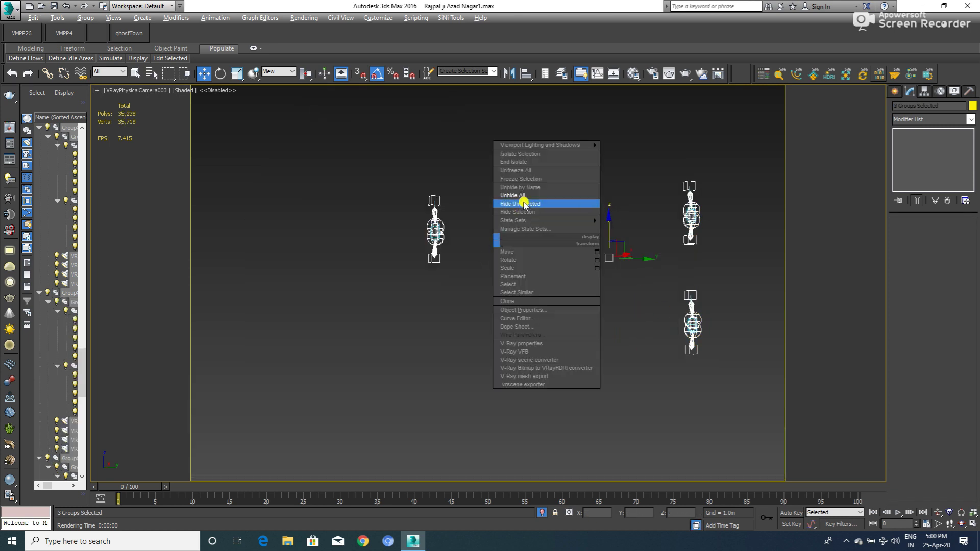
key(p)
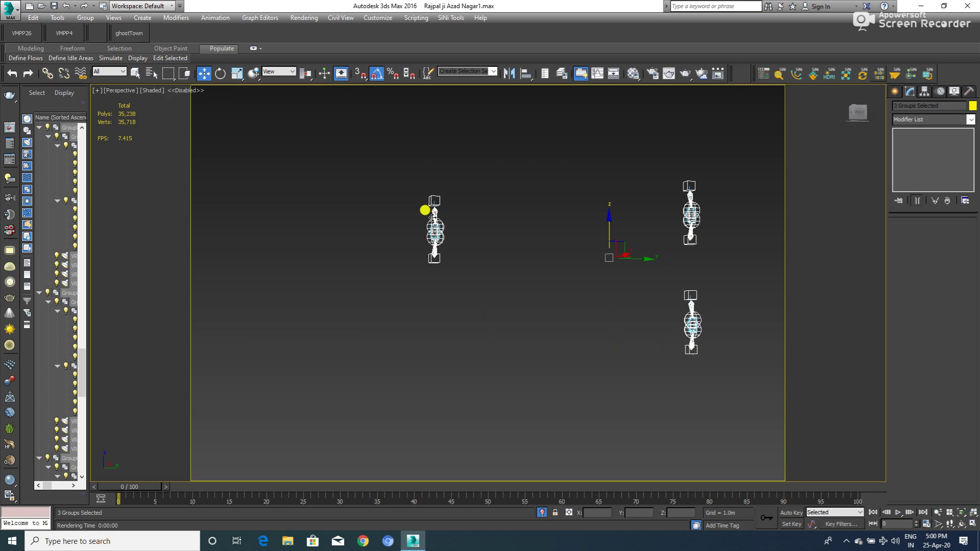
alt+middle_drag(430, 213, 451, 247)
- Open one lamp group and select its VRayIES004 light and target
click(516, 377)
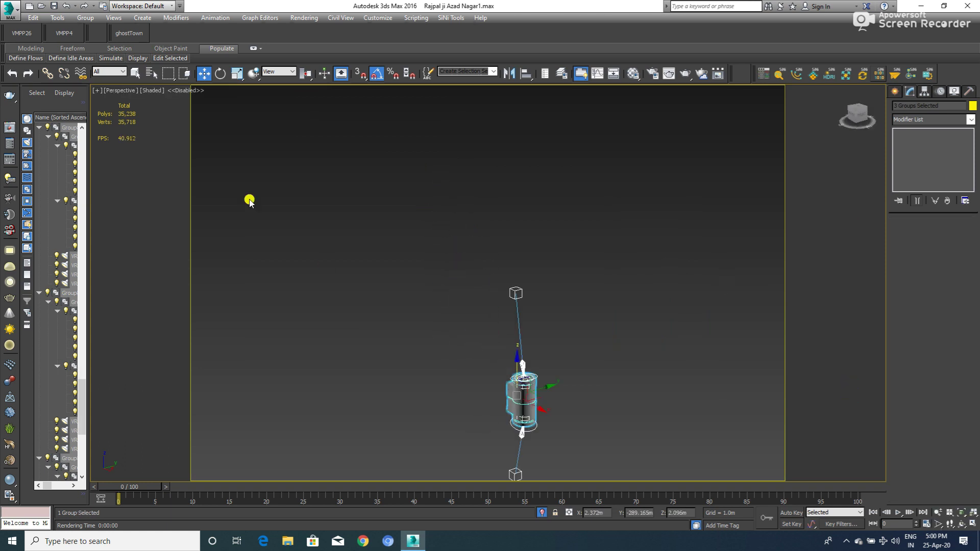
click(86, 17)
click(102, 56)
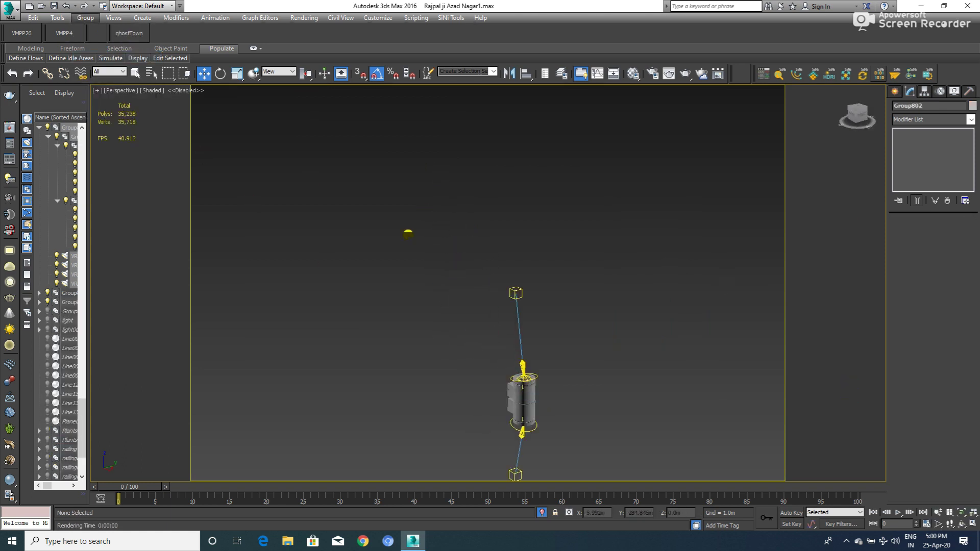
click(515, 293)
click(520, 374)
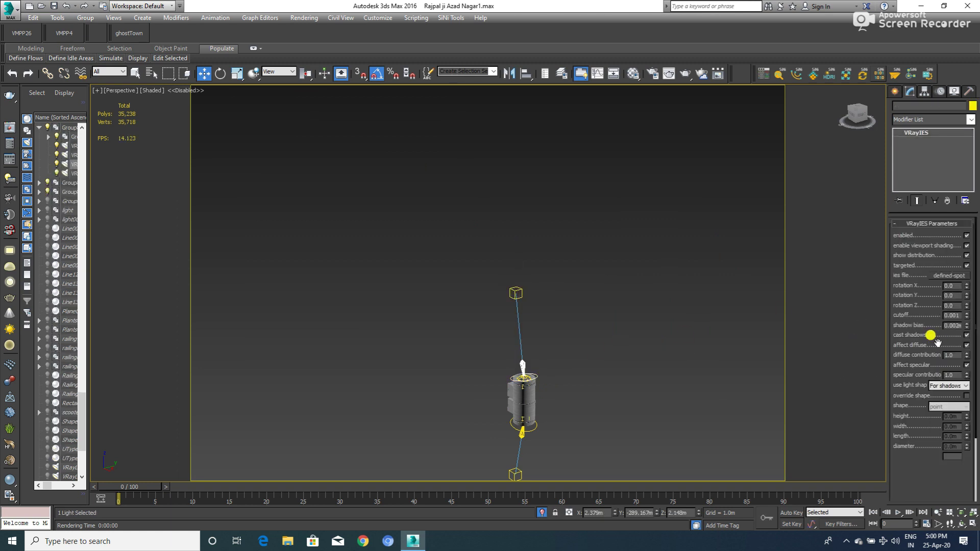
click(14, 160)
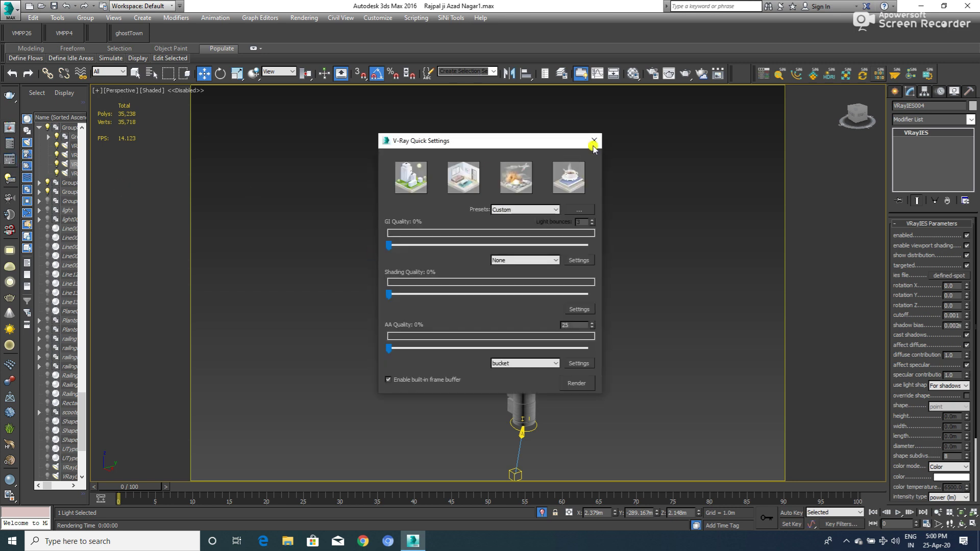
click(593, 143)
click(11, 181)
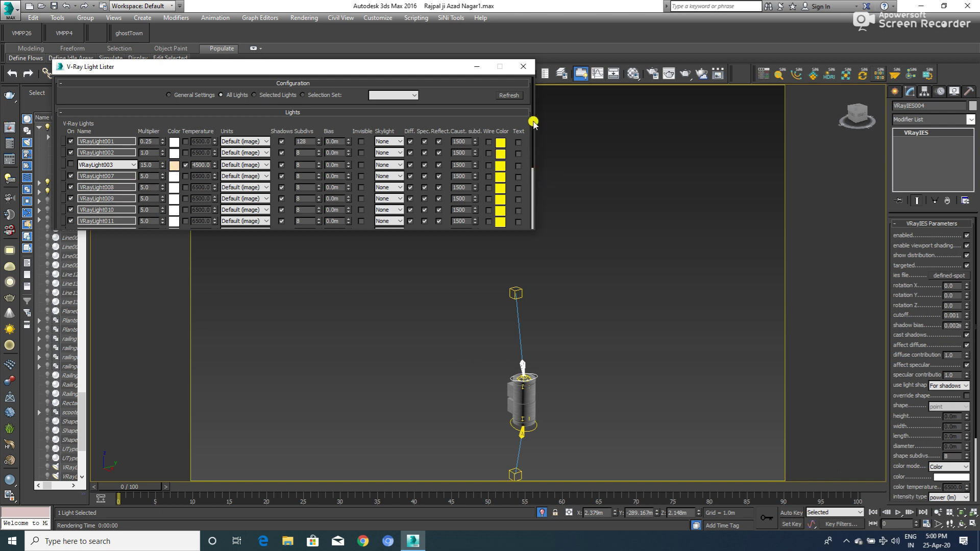
drag(533, 123, 532, 166)
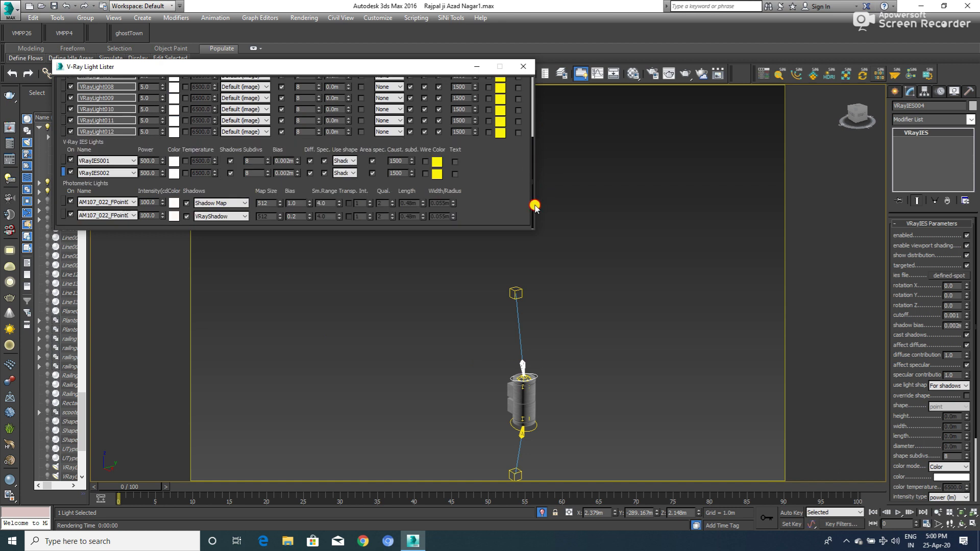
scroll(534, 206, up, 3)
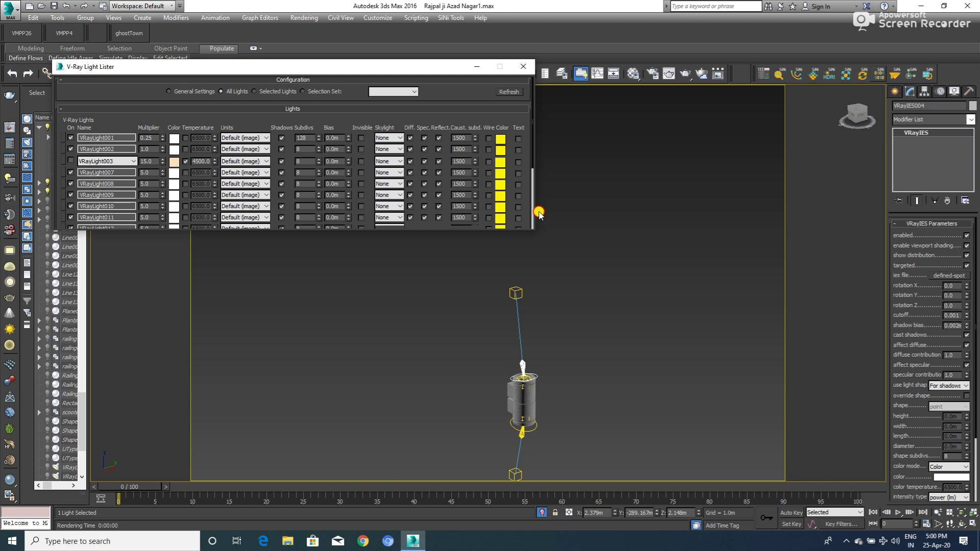
drag(540, 213, 543, 154)
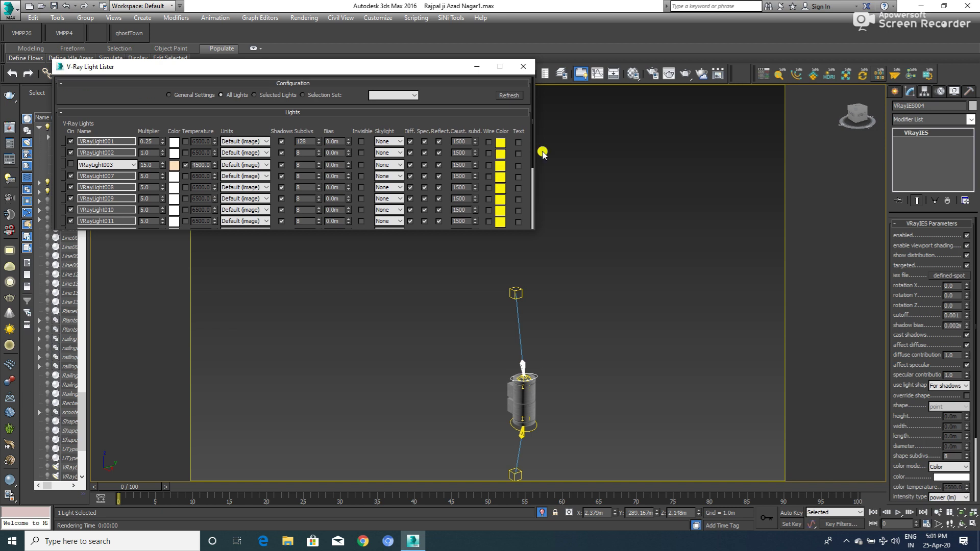
click(520, 68)
click(520, 68)
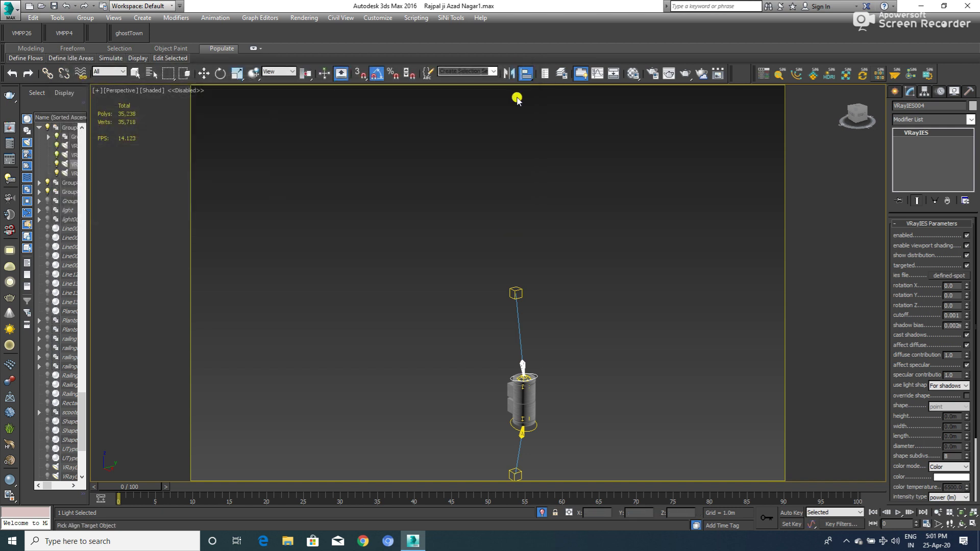
- Zoom in on the lamp fixture and select the IES light VRayIES003
drag(921, 367, 916, 271)
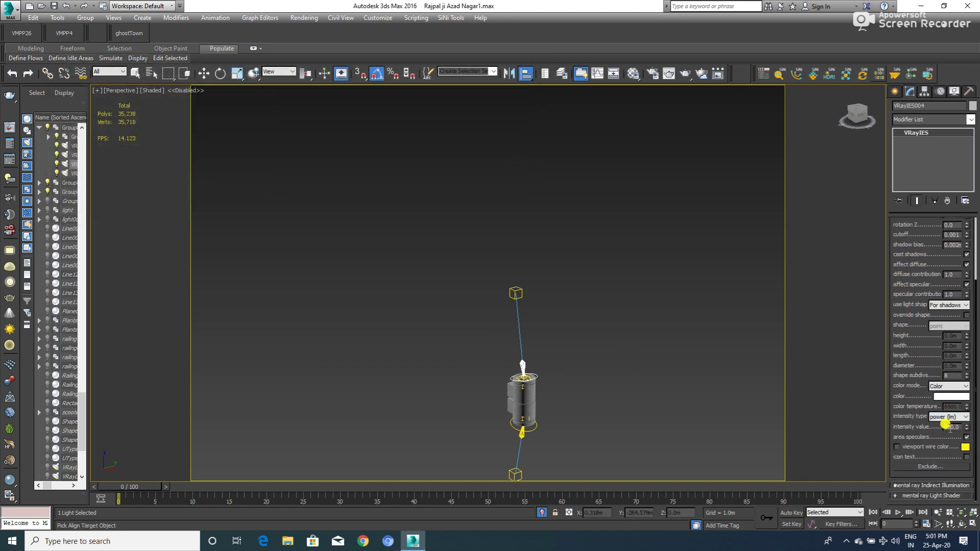
middle_drag(648, 336, 587, 385)
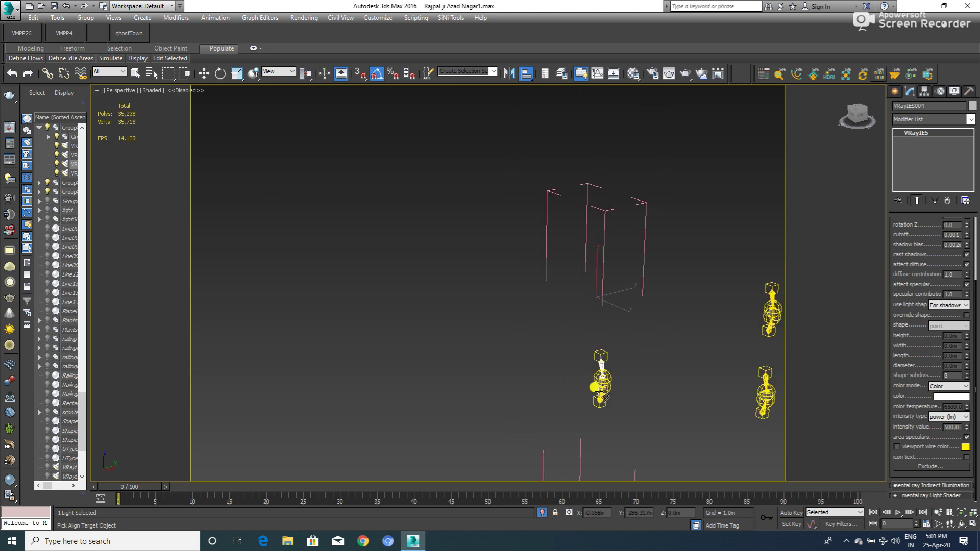
scroll(605, 380, up, 3)
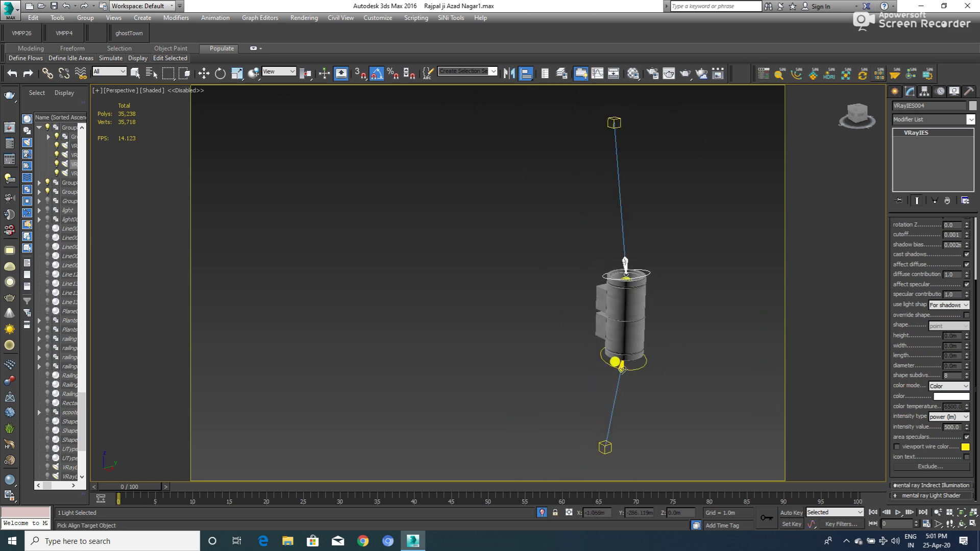
key(w)
click(621, 367)
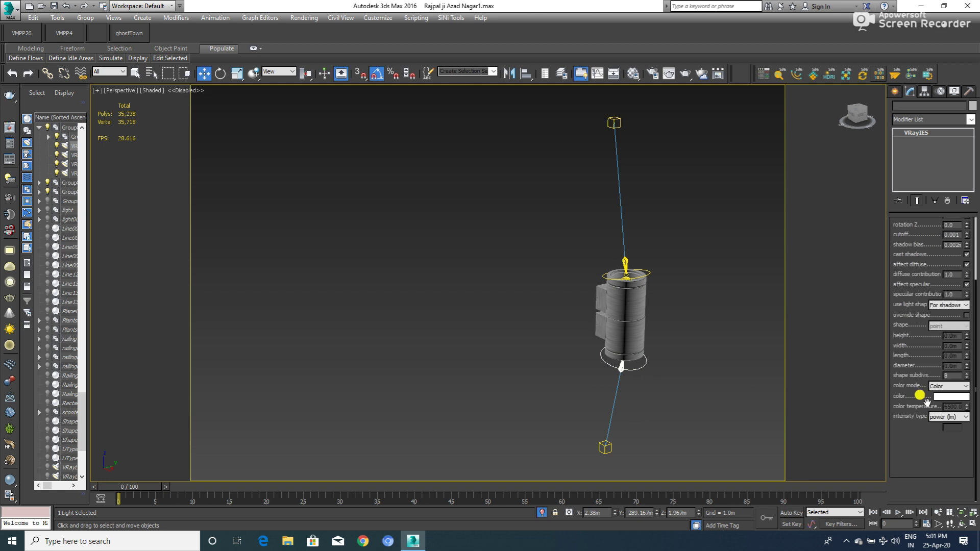
scroll(732, 388, down, 3)
scroll(531, 362, down, 2)
scroll(629, 320, up, 1)
scroll(629, 320, up, 2)
scroll(632, 286, up, 1)
- Open lamp group Group806 and select its VRayIES006 and VRayIES005 lights
click(632, 285)
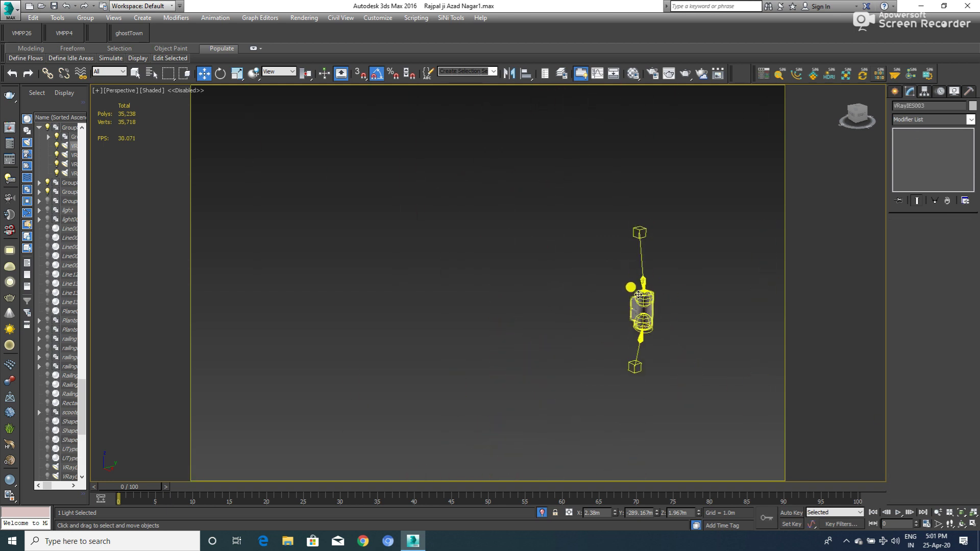
click(85, 18)
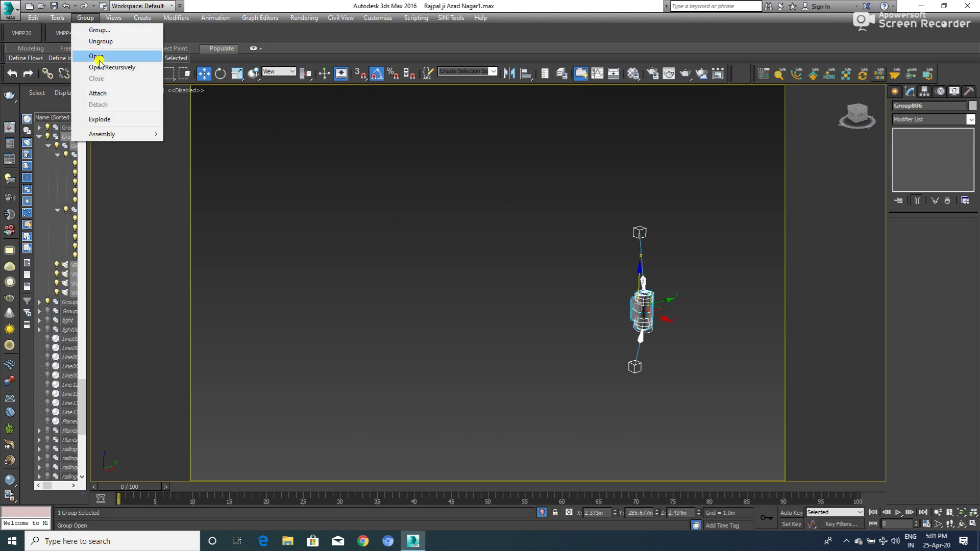
click(102, 64)
click(642, 280)
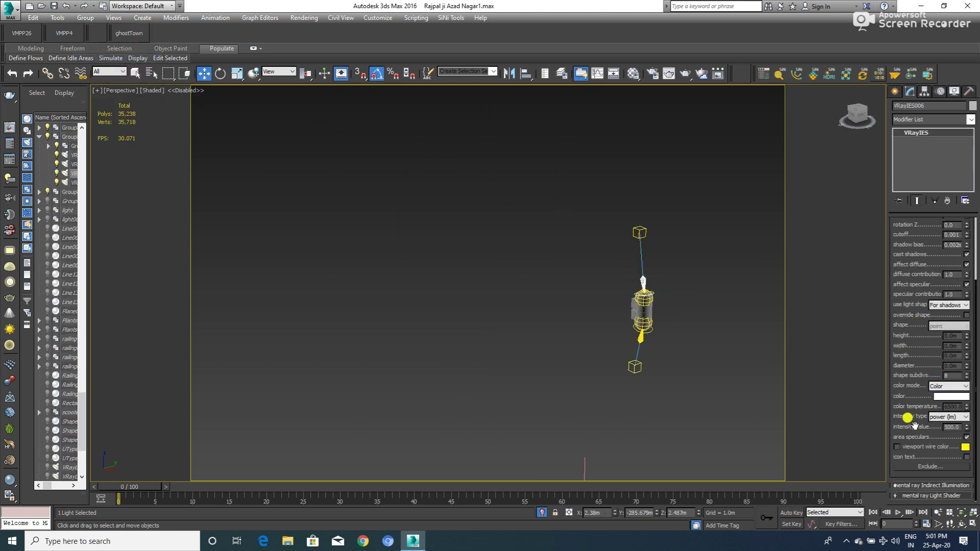
click(637, 332)
scroll(602, 324, down, 3)
scroll(495, 278, down, 2)
scroll(499, 276, down, 2)
scroll(510, 295, up, 1)
scroll(400, 295, up, 2)
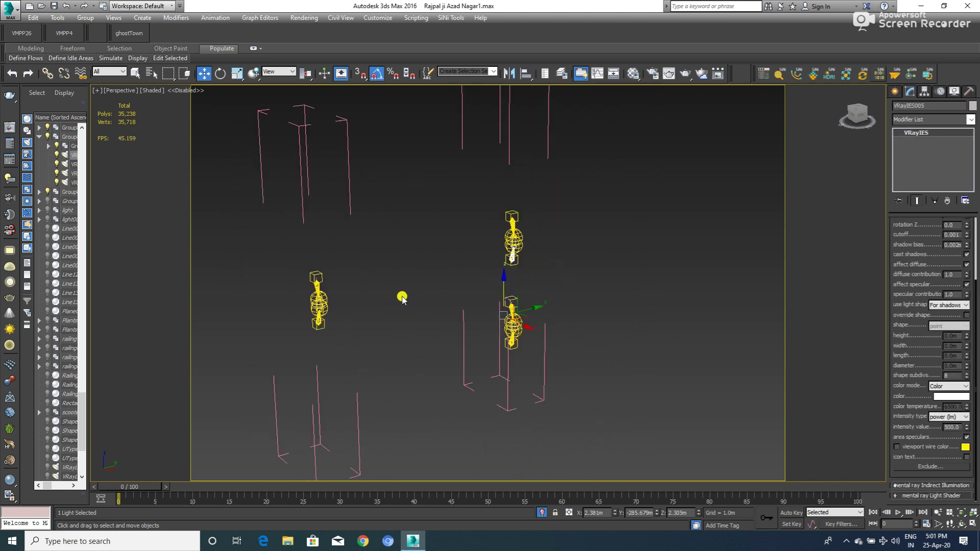
middle_drag(400, 295, 537, 293)
- Close the opened lamp group and the left lamp group
click(84, 19)
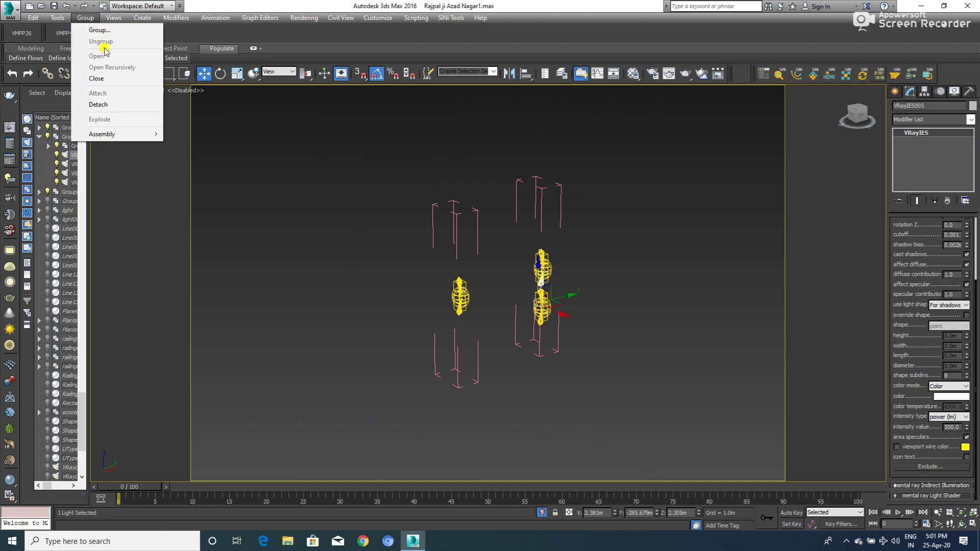
click(98, 74)
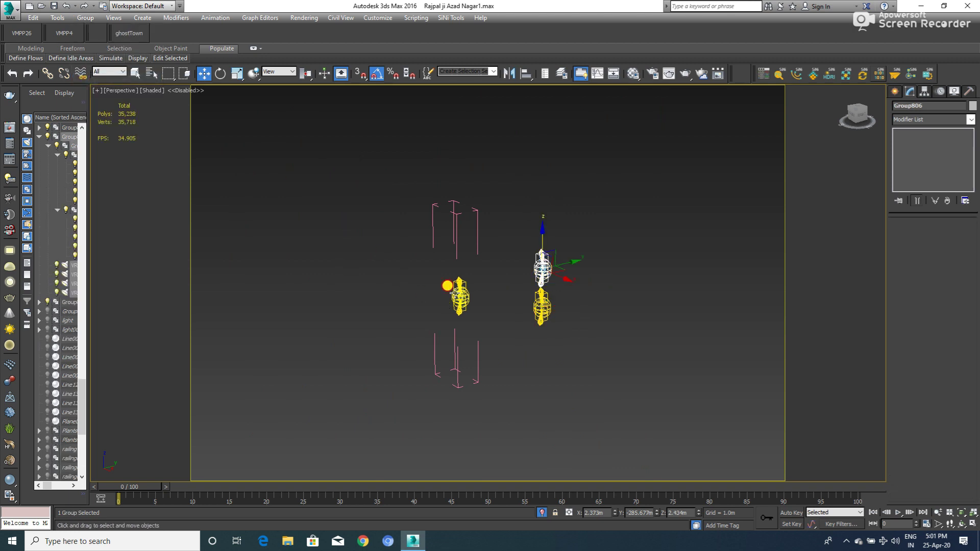
click(447, 286)
click(84, 18)
click(107, 77)
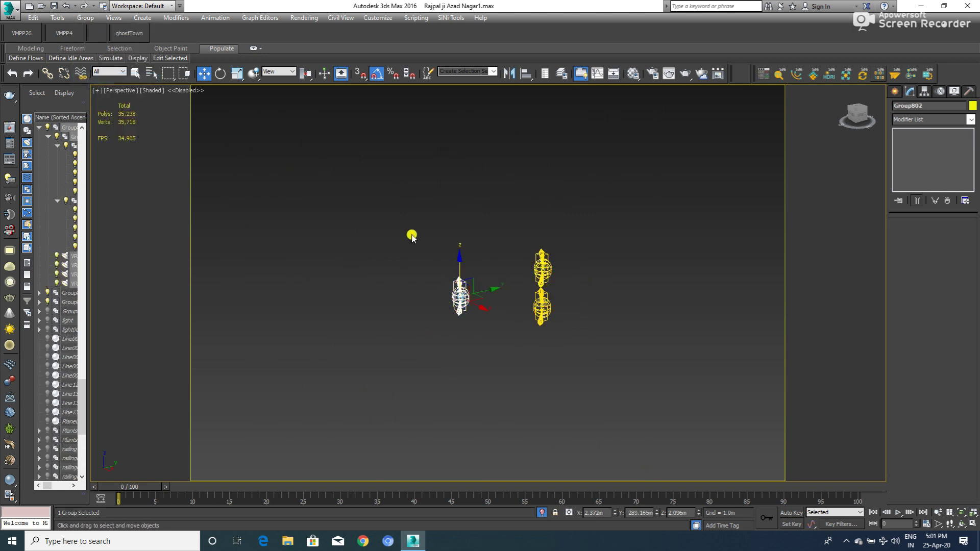
- Unhide all hidden objects of the house
scroll(484, 282, up, 4)
right_click(501, 272)
click(509, 228)
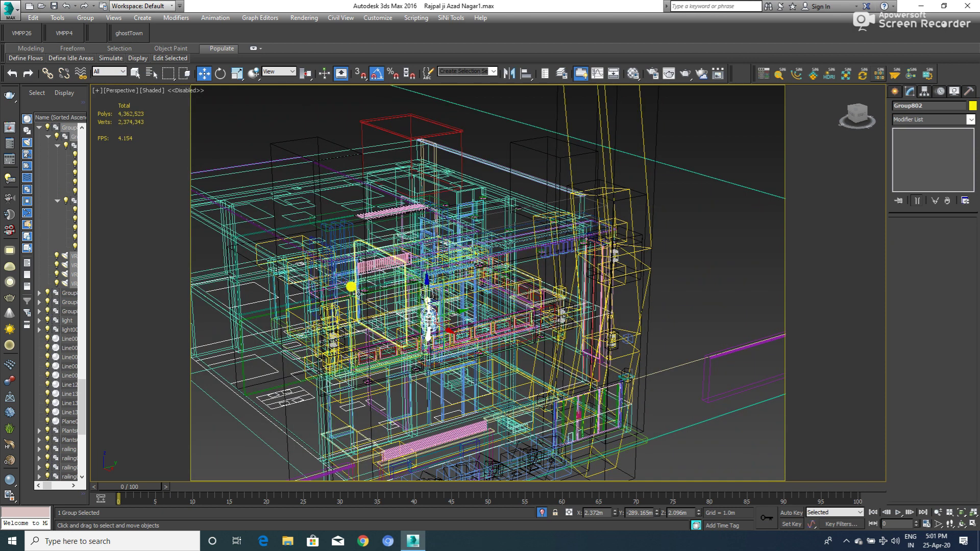
- Show the house in a wireframe Top view, zoomed out
key(y)
key(t)
key(F3)
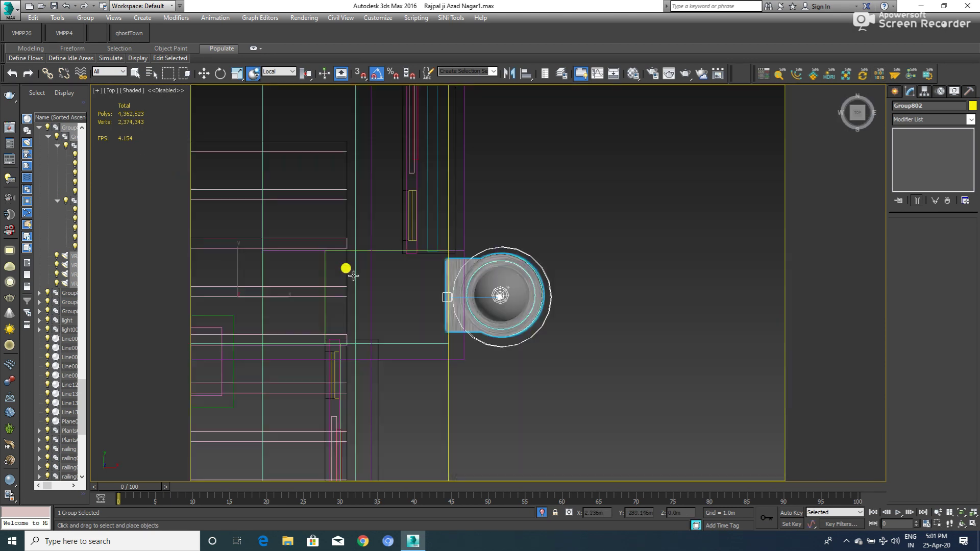
scroll(387, 275, up, 5)
key(w)
scroll(335, 298, down, 4)
scroll(558, 260, down, 2)
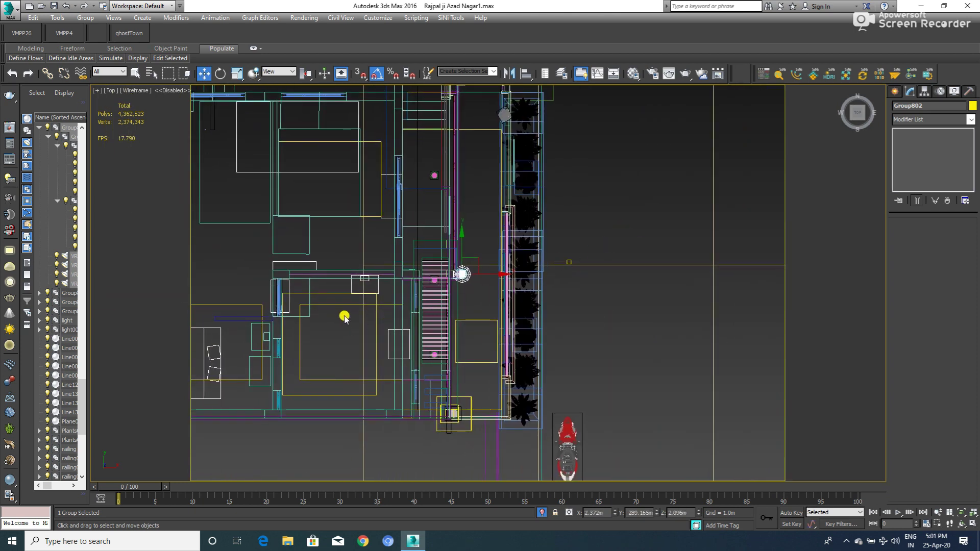
scroll(344, 317, down, 2)
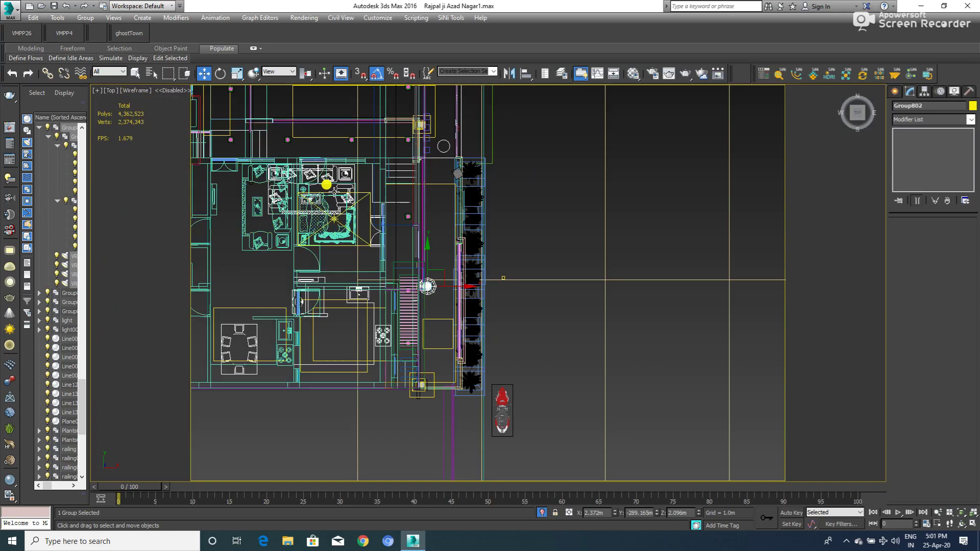
- Select the pillar VRay light VRayLight005 and orbit to a shaded angled view
click(326, 189)
scroll(341, 225, up, 3)
mouse_move(341, 224)
alt+middle_down()
mouse_move(320, 151)
mouse_move(361, 247)
alt+middle_up()
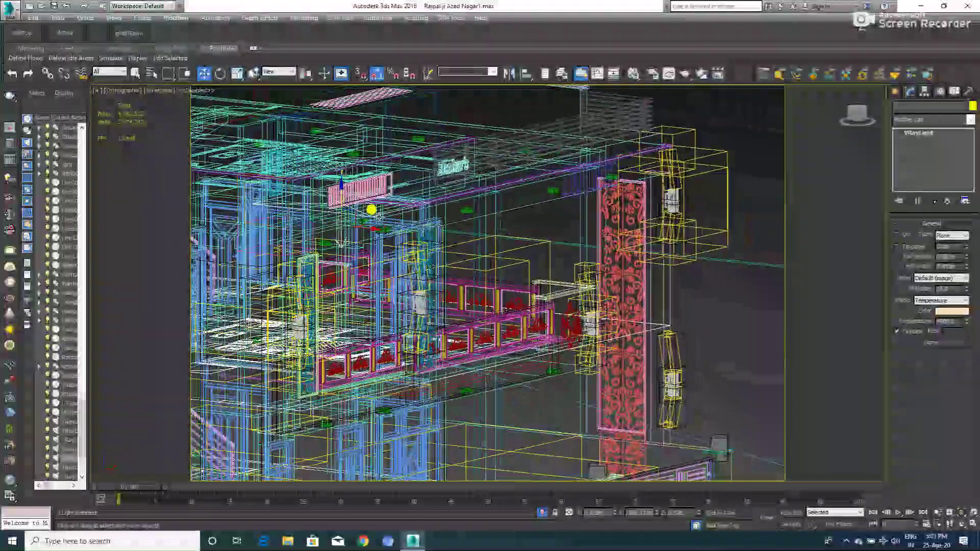
key(F3)
alt+middle_drag(418, 256, 413, 250)
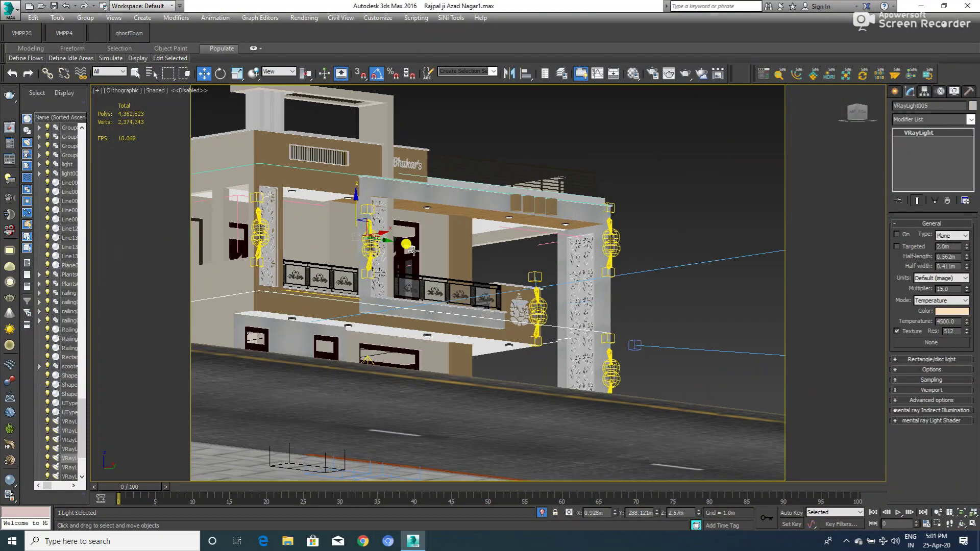
- Switch VRayLight005 to Color mode with a warm yellow-orange colour
click(941, 300)
click(929, 307)
click(946, 311)
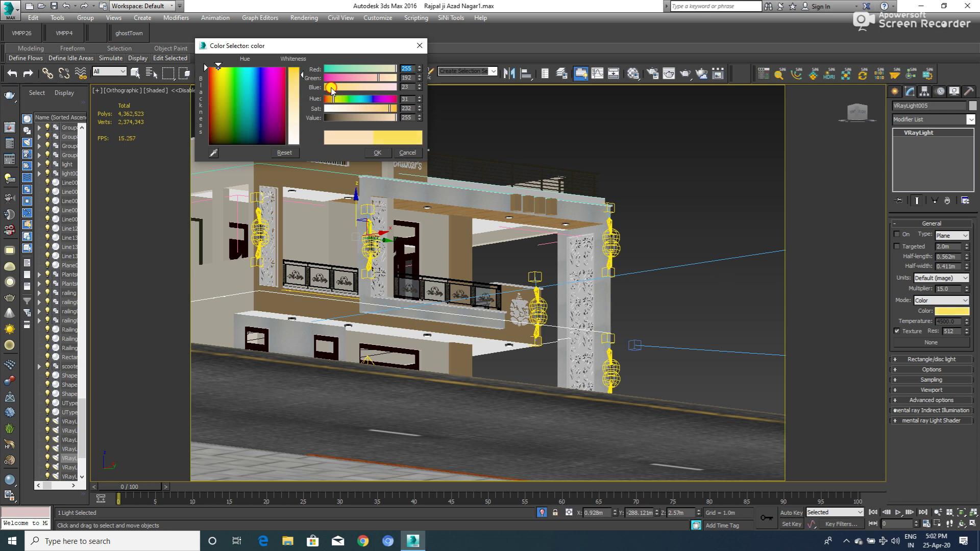
drag(330, 90, 331, 100)
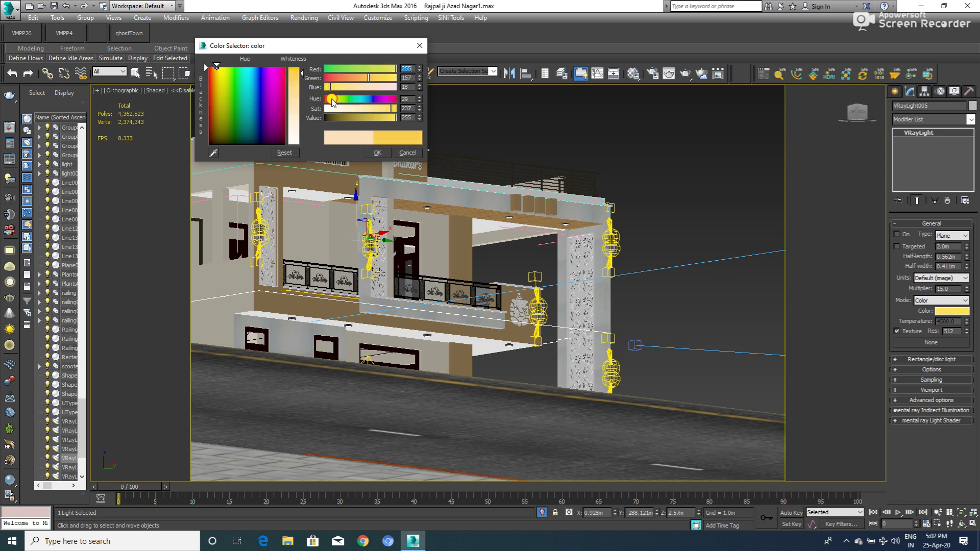
click(375, 153)
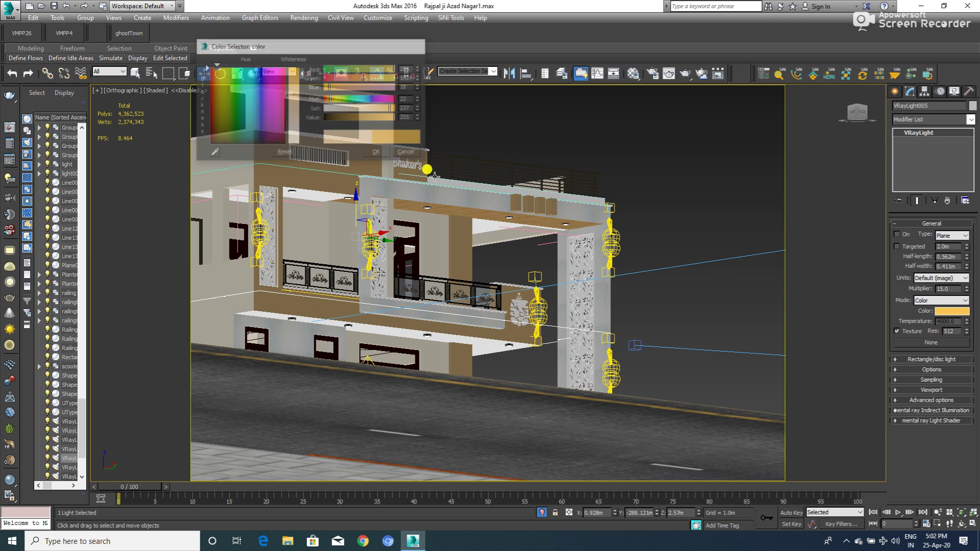
- Replace the light's 15.0 multiplier with 20
drag(952, 288, 919, 290)
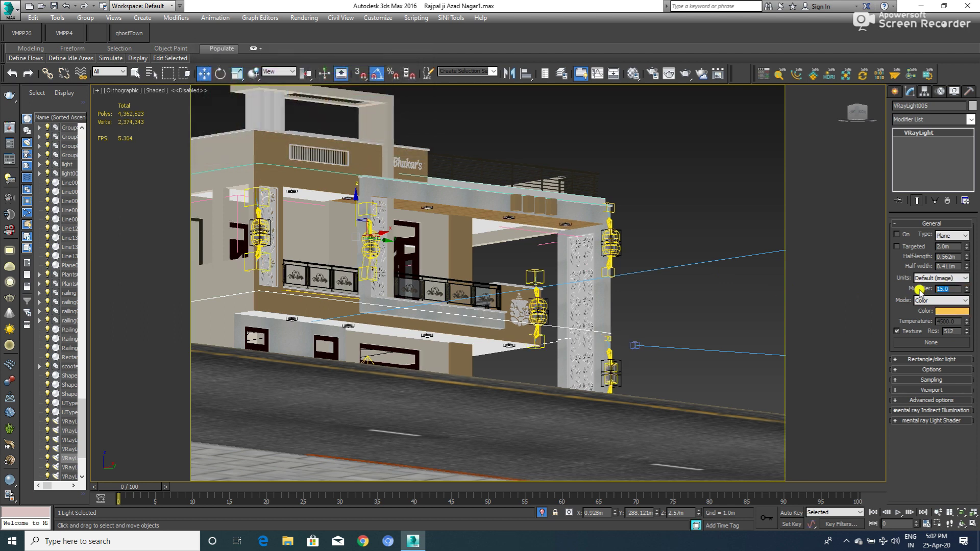
key(BackSpace)
text(20)
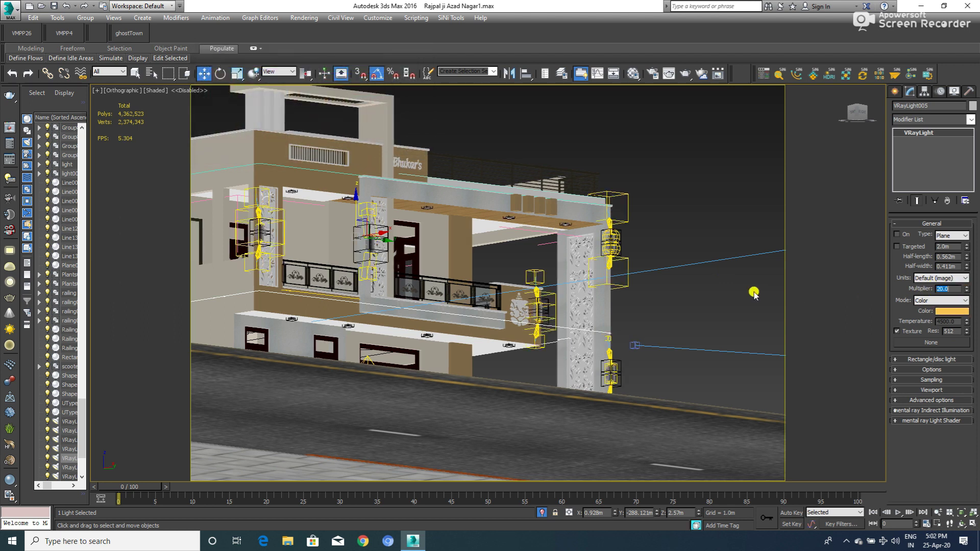
mouse_move(441, 223)
alt+middle_down()
mouse_move(467, 259)
mouse_move(372, 377)
alt+middle_up()
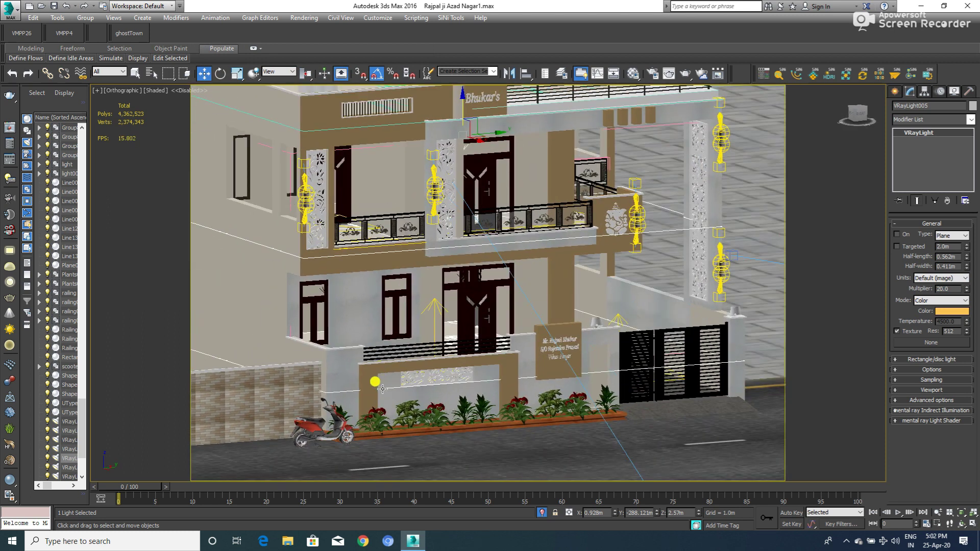
- Zoom to the entrance lamp light001 and isolate it
scroll(376, 350, up, 5)
scroll(398, 369, down, 4)
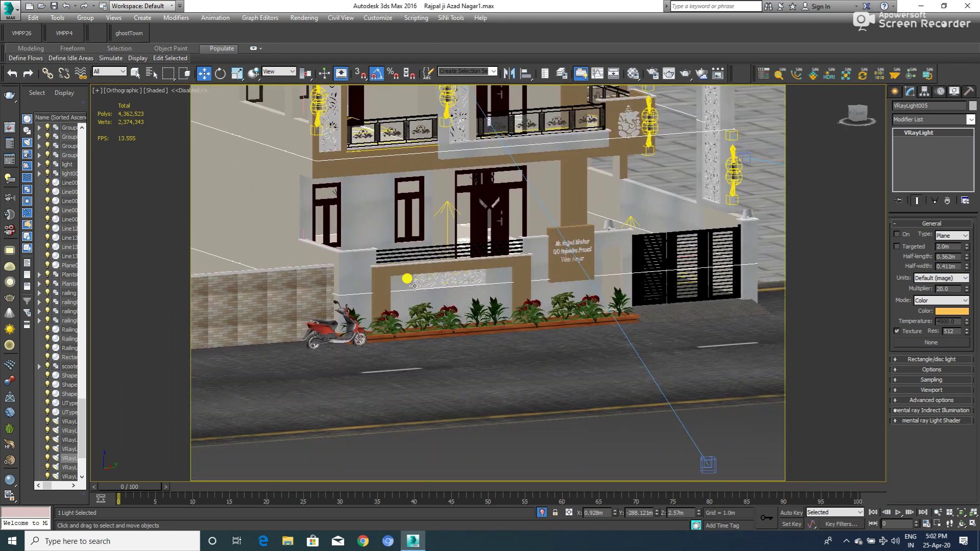
scroll(411, 280, up, 3)
scroll(423, 292, up, 2)
scroll(423, 292, down, 3)
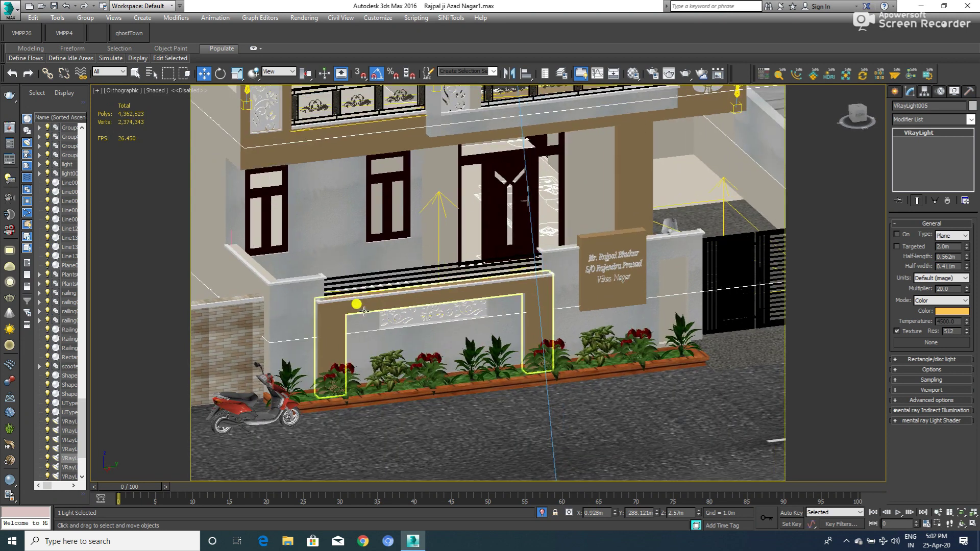
scroll(400, 309, up, 1)
scroll(548, 295, down, 2)
scroll(523, 273, up, 1)
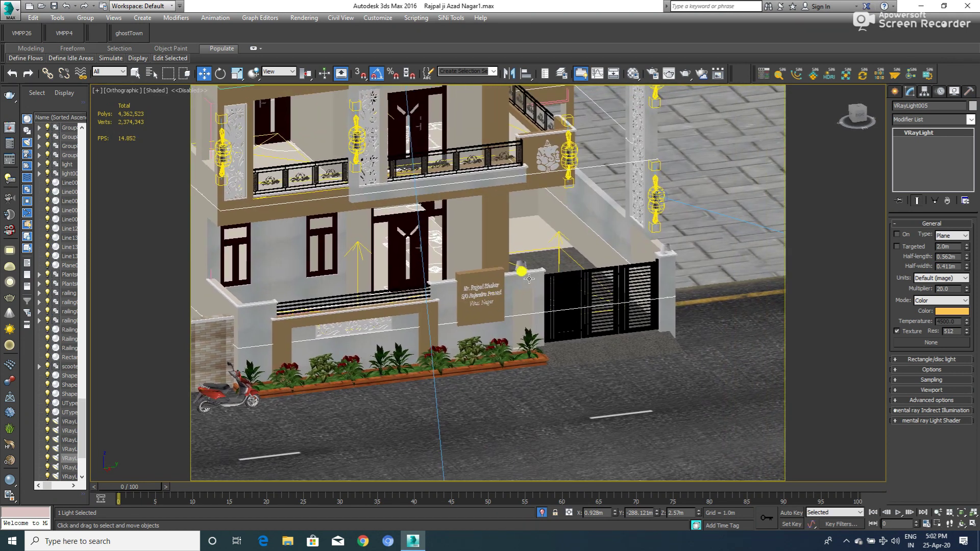
scroll(520, 267, up, 3)
scroll(521, 262, up, 2)
click(520, 263)
key(alt+q)
- Orbit around the isolated lamp, then view it from Top with the Create panel shown
scroll(482, 296, up, 2)
scroll(482, 296, down, 1)
mouse_move(482, 296)
alt+middle_down()
mouse_move(434, 296)
mouse_move(384, 226)
mouse_move(373, 226)
alt+middle_up()
scroll(505, 286, up, 3)
scroll(505, 287, up, 2)
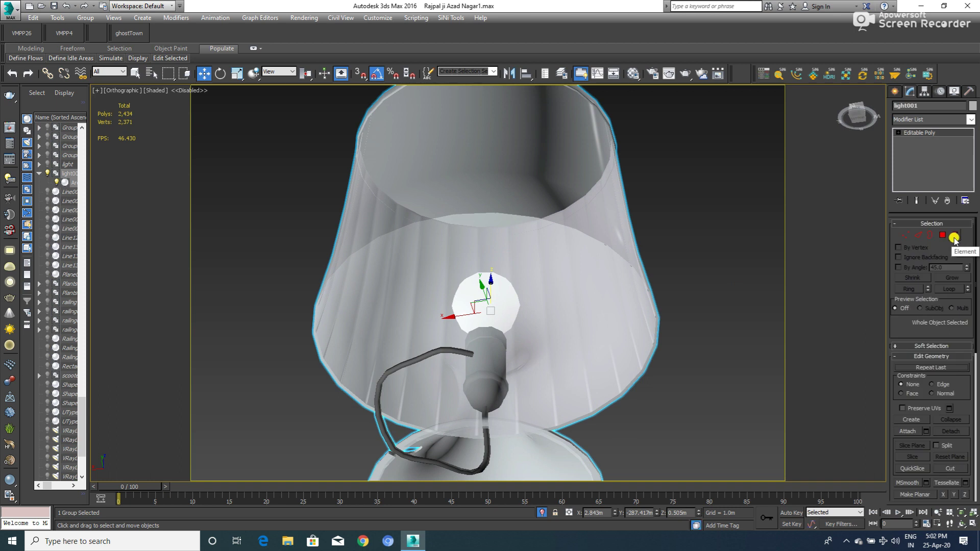
scroll(417, 288, down, 4)
mouse_move(417, 288)
alt+middle_down()
mouse_move(485, 361)
mouse_move(455, 306)
alt+middle_up()
scroll(475, 308, up, 4)
scroll(475, 307, down, 4)
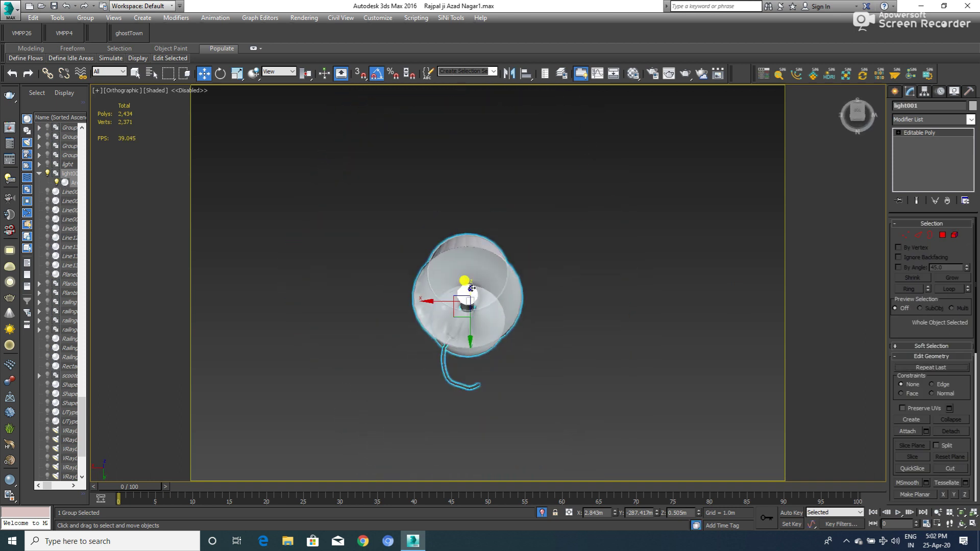
key(t)
scroll(528, 295, up, 3)
click(894, 91)
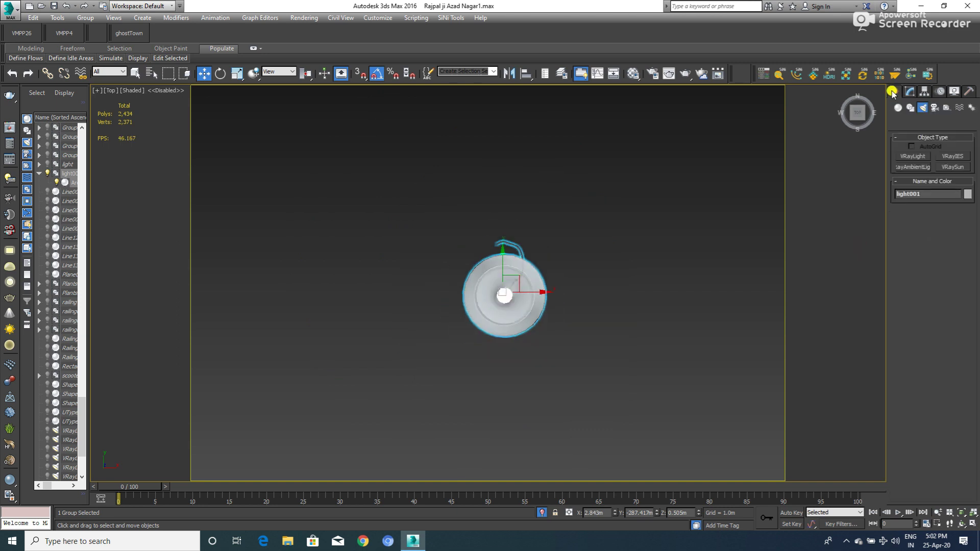
- Create targeted VRayIES light VRayIES011 at the lamp bulb, aimed downward in Front view
click(953, 156)
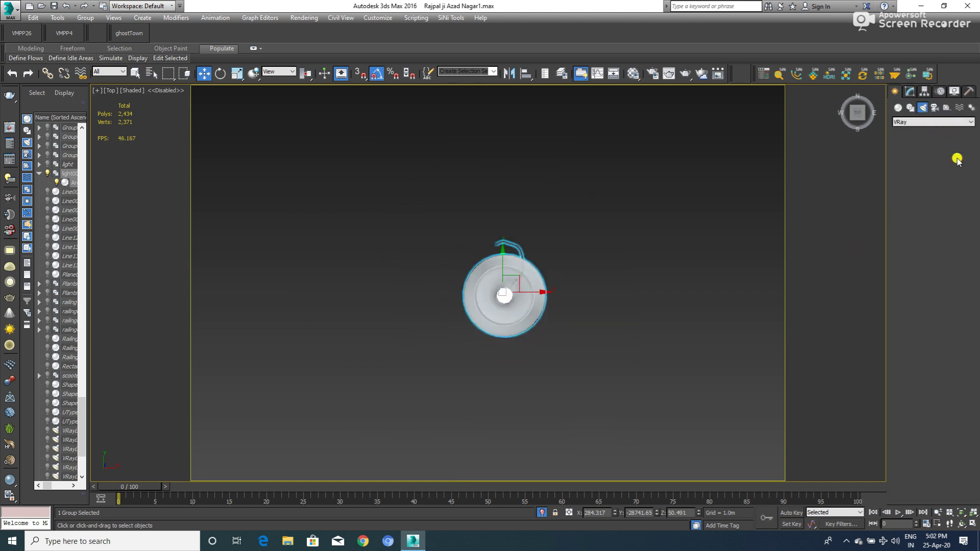
scroll(518, 293, up, 4)
key(f)
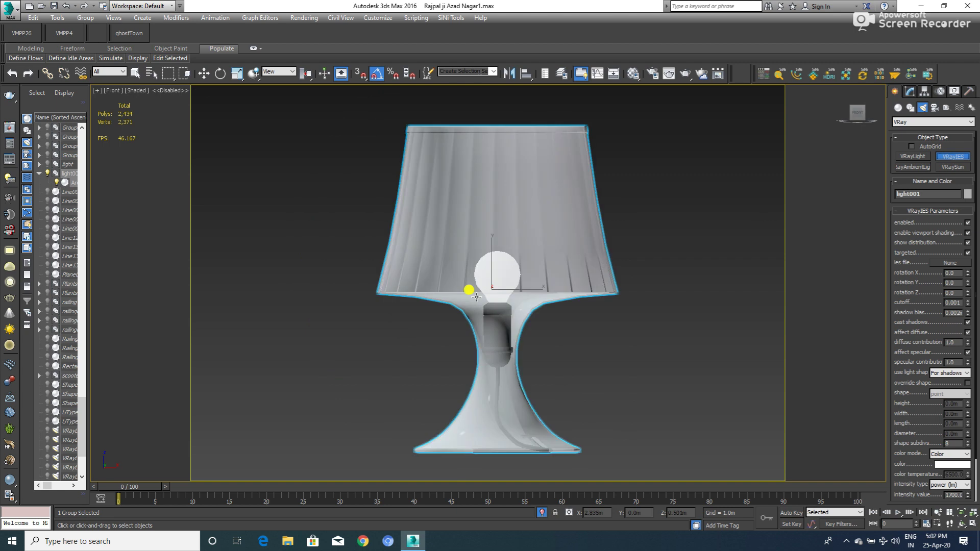
drag(499, 253, 499, 424)
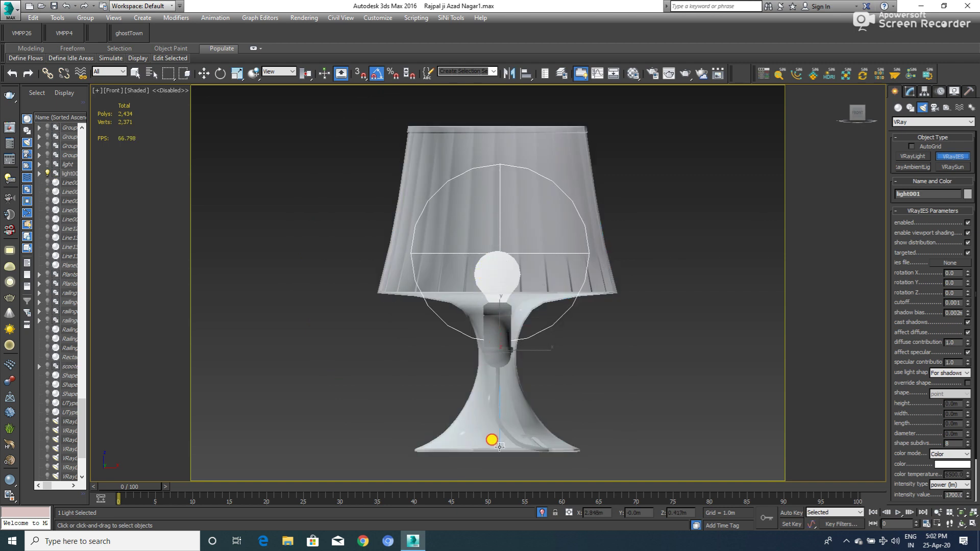
key(w)
- Exit isolation and orbit to an angled view of the scene
scroll(520, 334, down, 3)
key(alt+q)
mouse_move(510, 306)
alt+middle_down()
mouse_move(598, 348)
mouse_move(580, 342)
alt+middle_up()
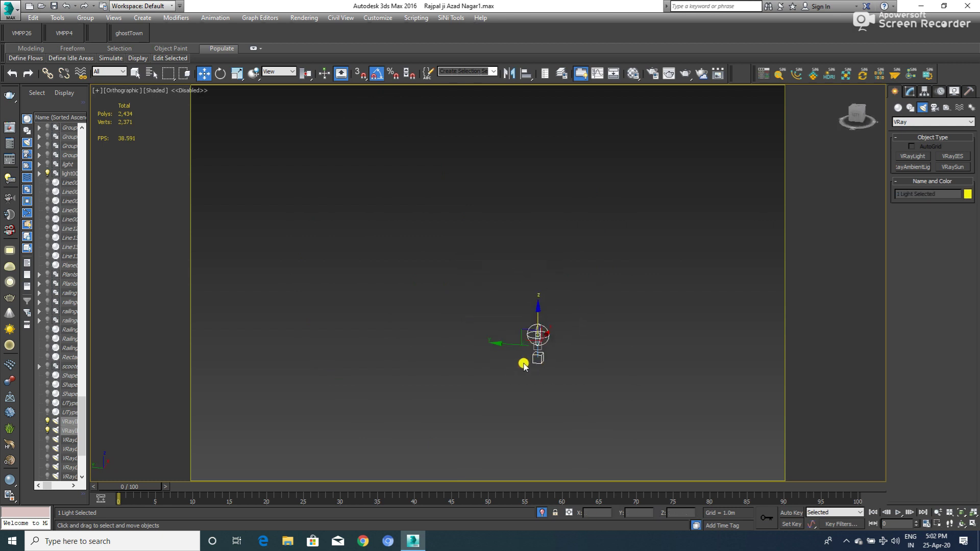
- Switch to Top view and unhide all scene objects
key(t)
scroll(527, 332, down, 5)
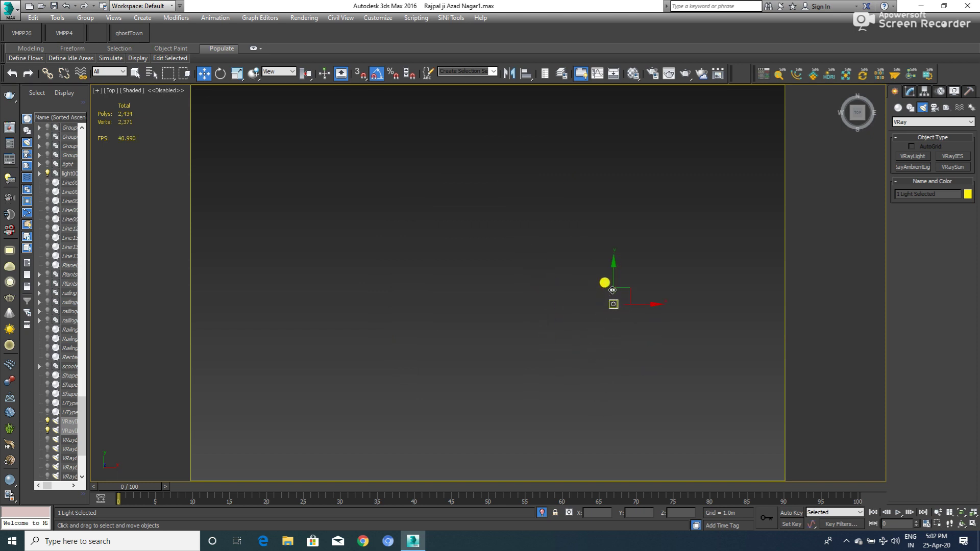
right_click(519, 325)
click(547, 278)
- Move the VRayIES light across the plan toward the gate pillar
drag(465, 286, 476, 166)
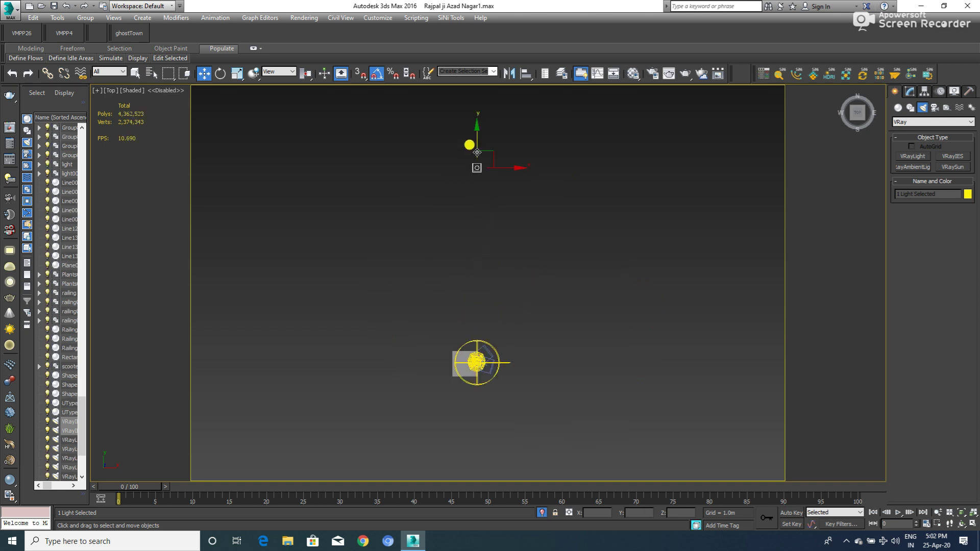
drag(474, 197, 476, 346)
scroll(480, 370, up, 2)
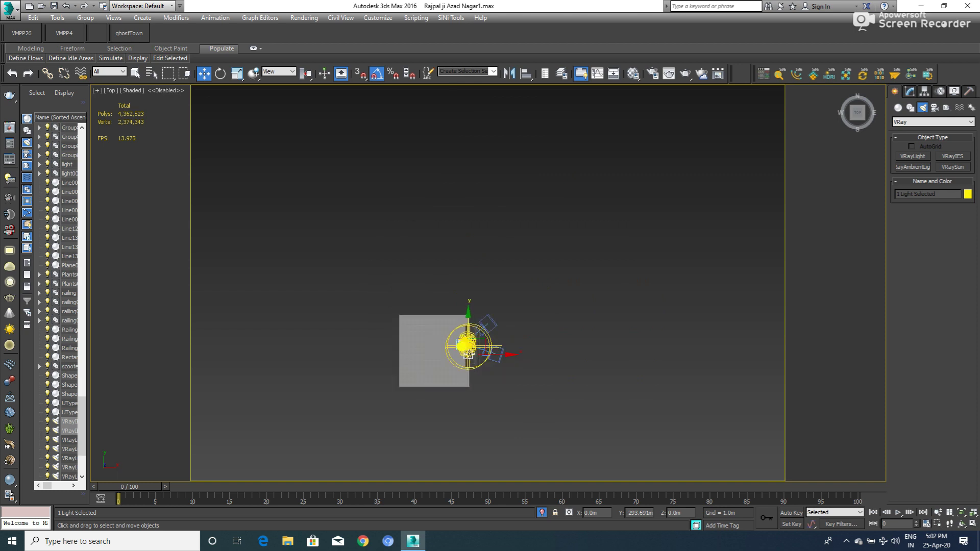
scroll(472, 362, up, 3)
scroll(464, 352, up, 3)
scroll(458, 344, up, 2)
drag(453, 345, 451, 284)
scroll(451, 213, up, 2)
scroll(454, 224, up, 3)
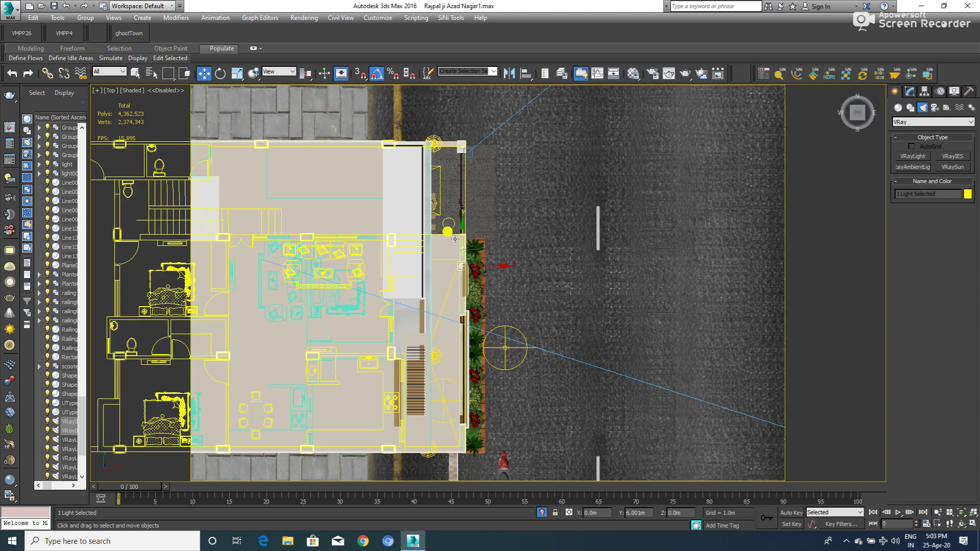
scroll(462, 255, up, 3)
scroll(472, 299, up, 2)
- Centre the light on the pillar lamp and raise it into the shade
drag(472, 301, 466, 227)
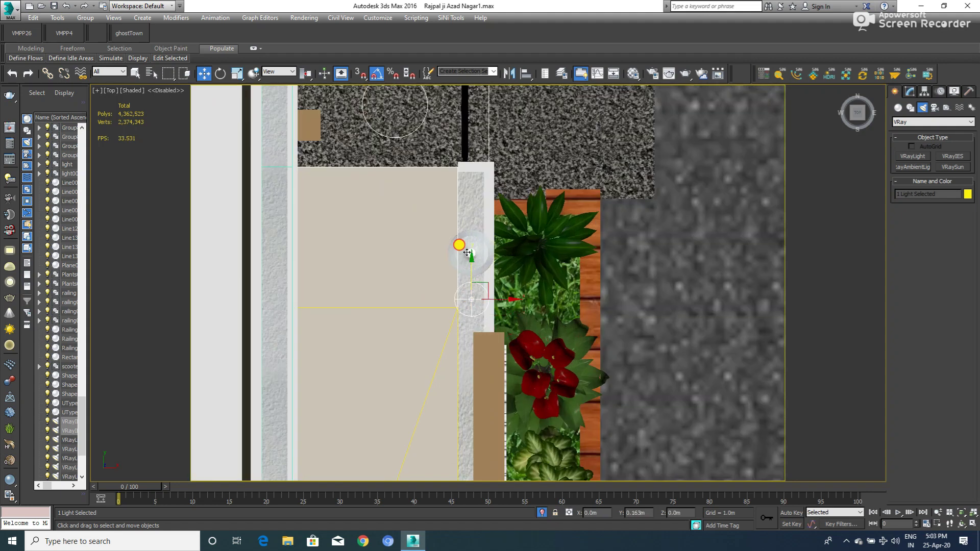
scroll(465, 221, up, 3)
scroll(475, 219, up, 2)
drag(485, 216, 505, 253)
alt+middle_drag(505, 265, 505, 258)
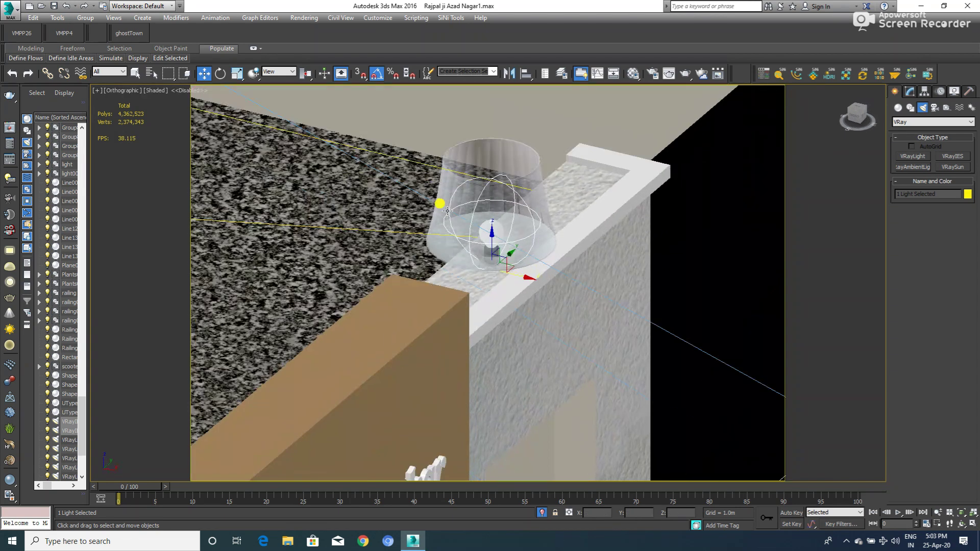
drag(505, 258, 489, 221)
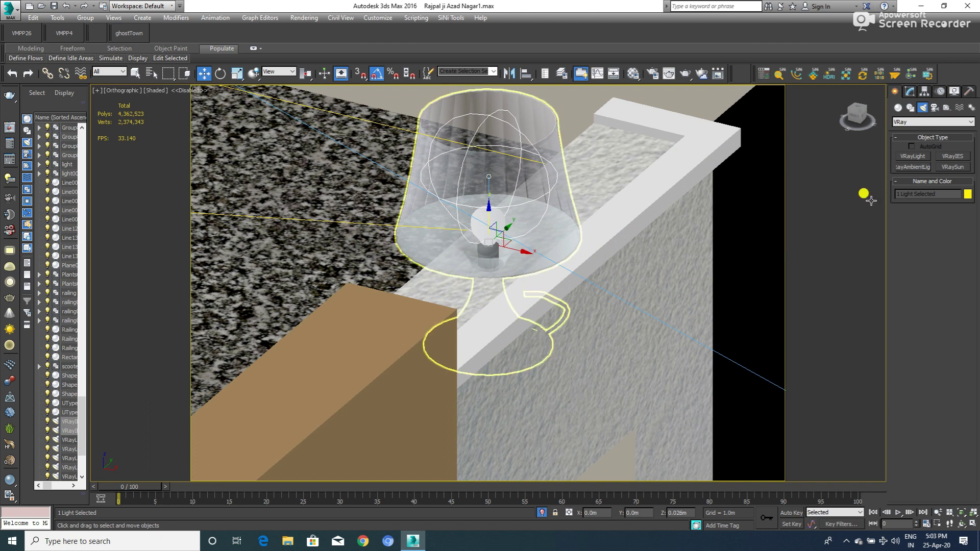
- Hide the pillar lamp group and select the VRayIES light left inside it
click(911, 92)
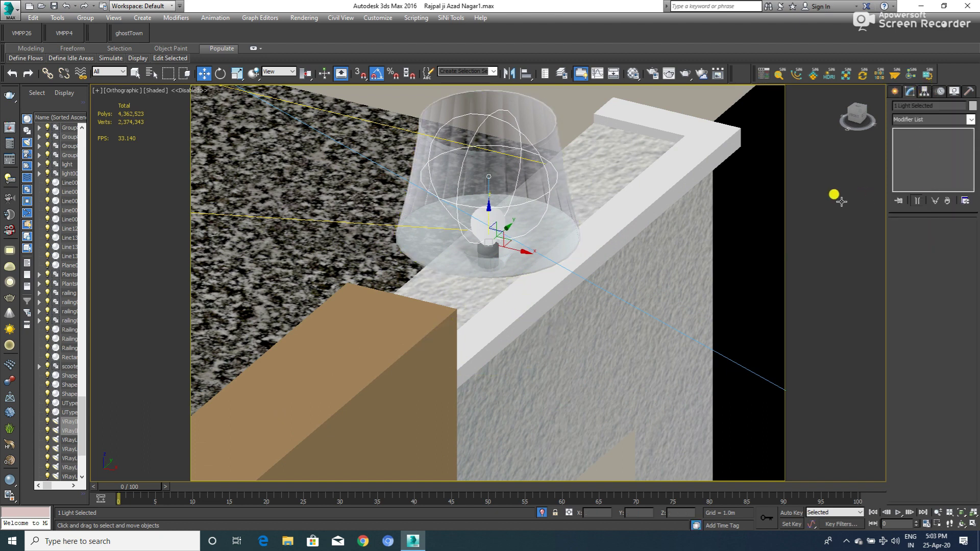
click(489, 179)
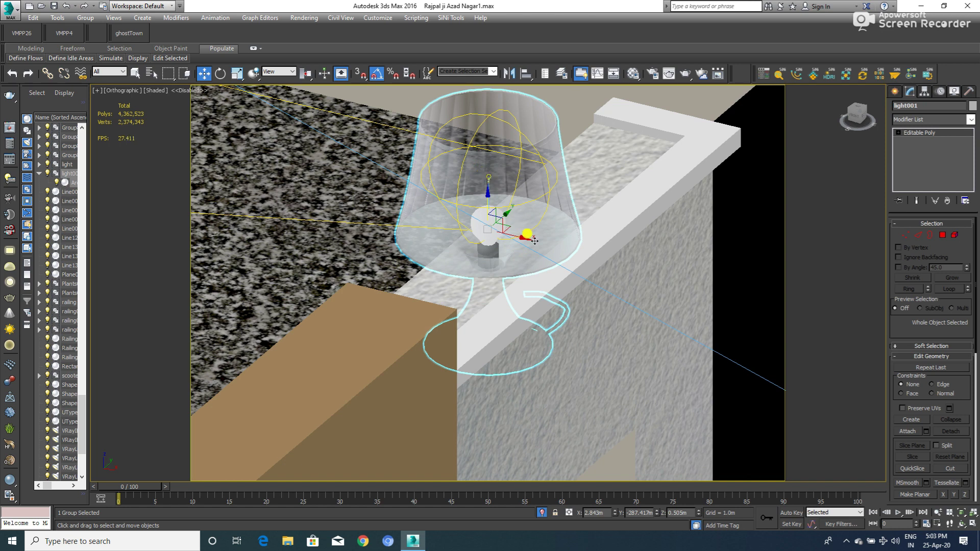
right_click(541, 191)
click(564, 195)
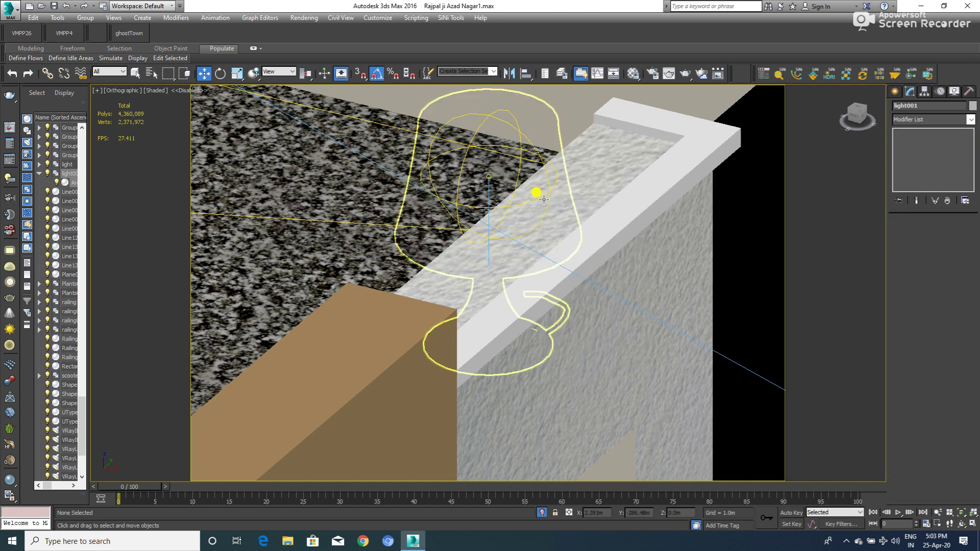
click(511, 188)
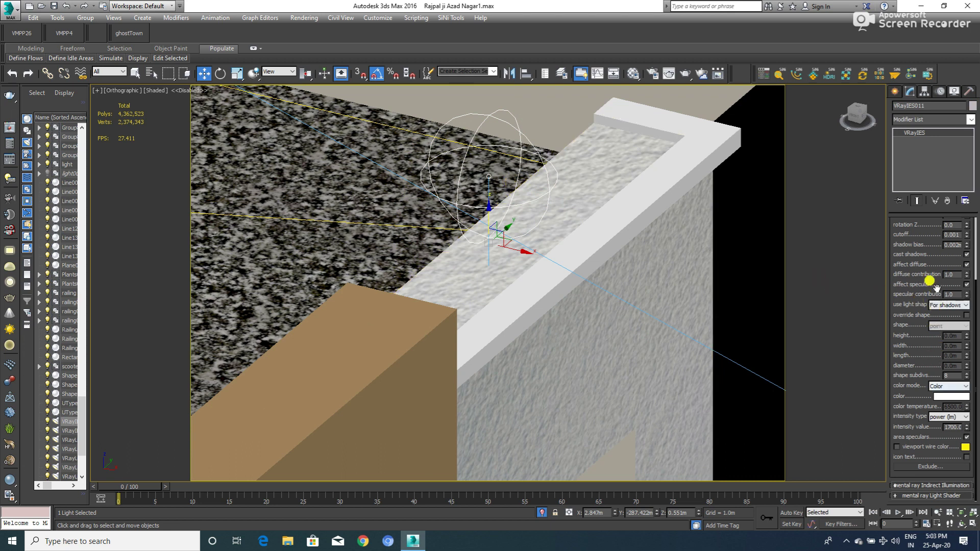
scroll(937, 286, up, 3)
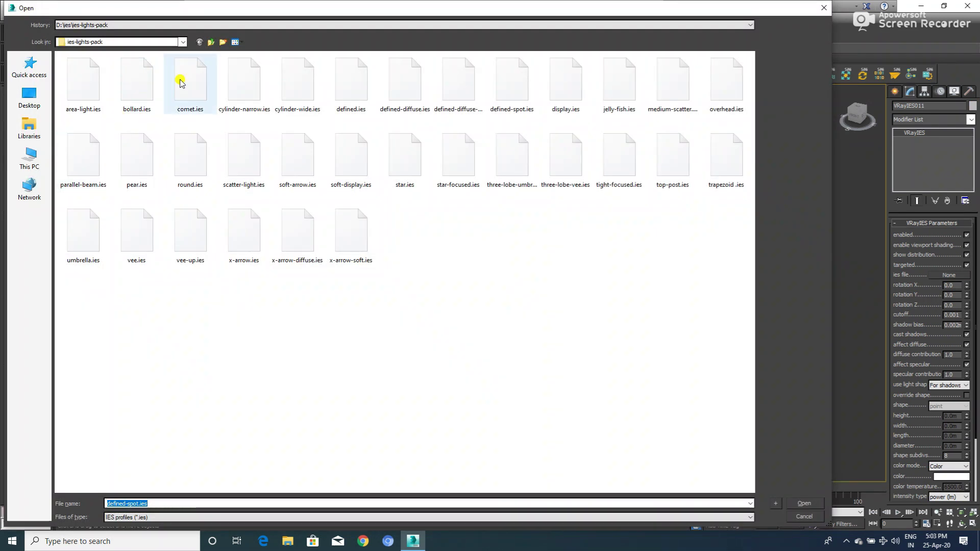
- Show all file types, compare the comet and trapezoid previews, and load comet.ies
click(131, 517)
click(125, 533)
click(351, 79)
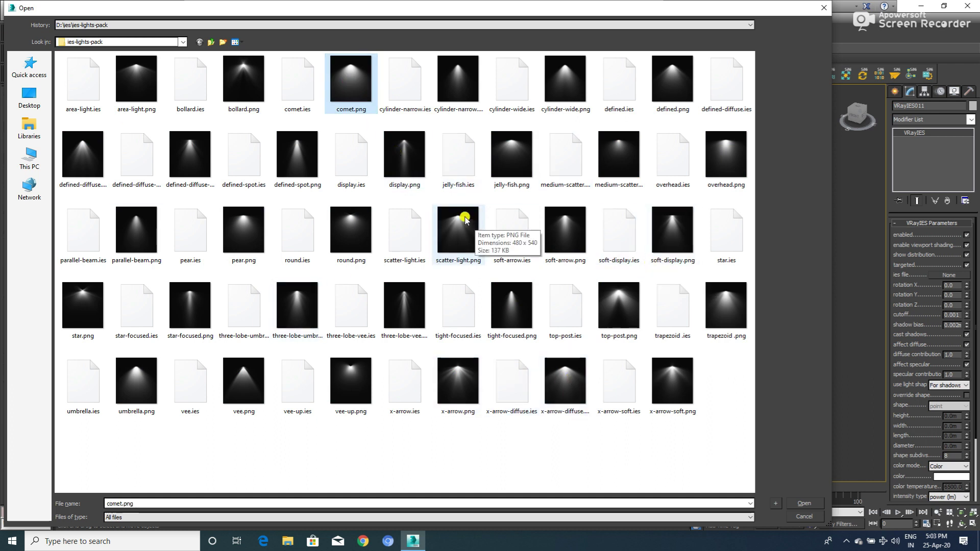
click(718, 304)
click(357, 79)
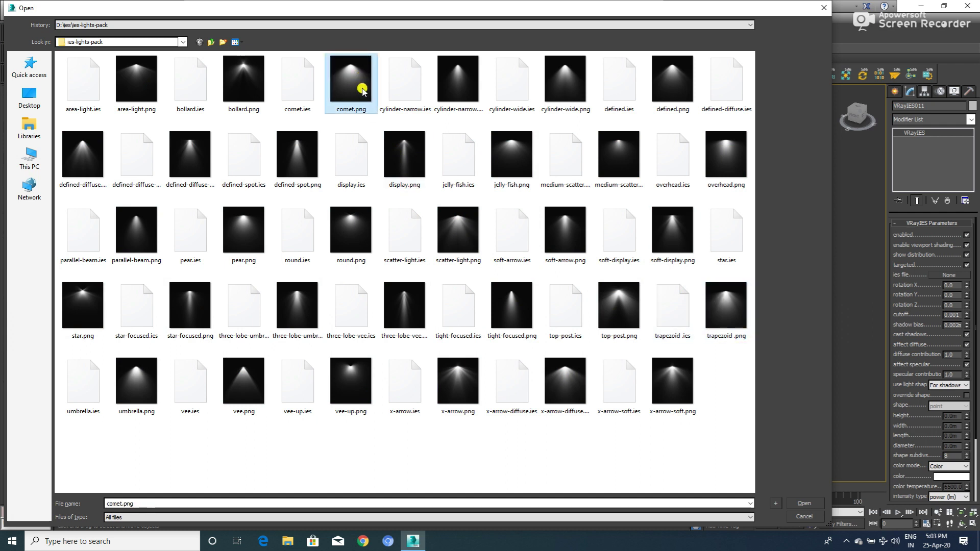
click(303, 89)
click(805, 504)
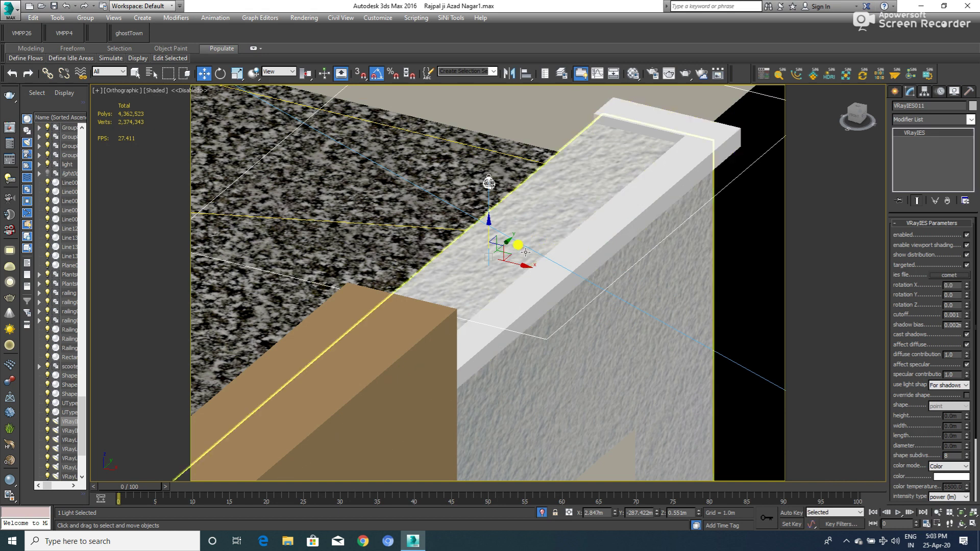
- Raise the IES light slightly and unhide the lamp around it
mouse_move(487, 245)
mouse_down()
mouse_move(474, 72)
mouse_move(489, 213)
mouse_up()
right_click(514, 212)
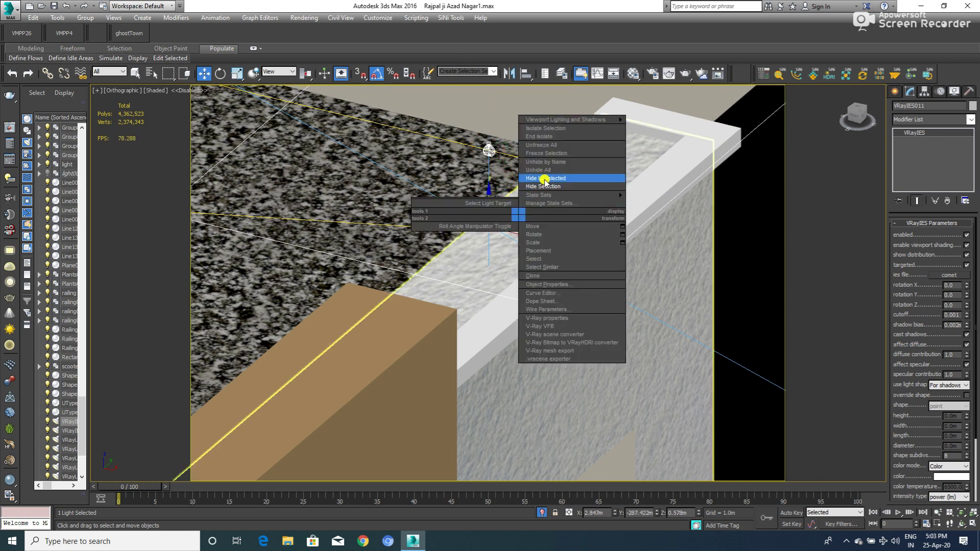
click(545, 173)
scroll(546, 180, down, 3)
mouse_move(546, 180)
alt+middle_down()
mouse_move(510, 224)
mouse_move(529, 210)
alt+middle_up()
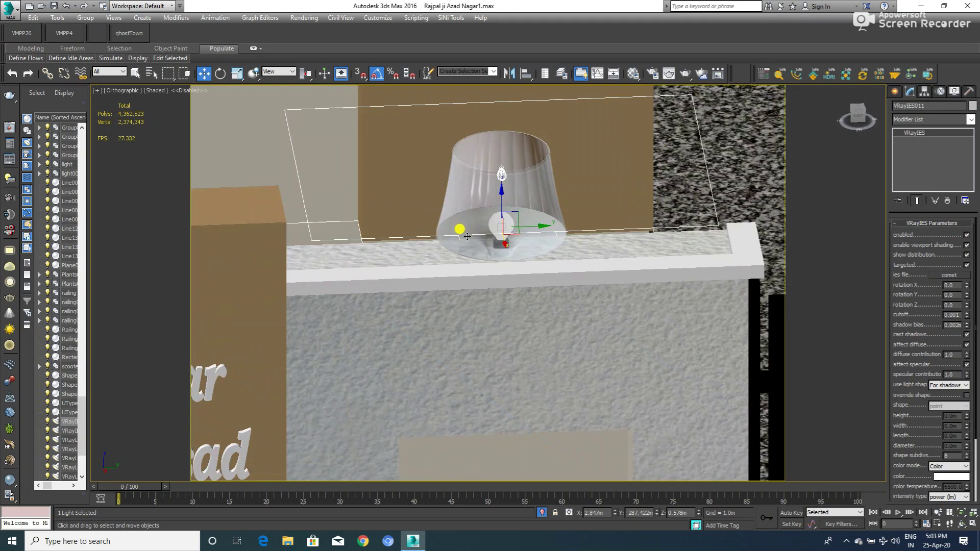
scroll(520, 228, up, 4)
scroll(520, 227, down, 1)
scroll(536, 234, down, 5)
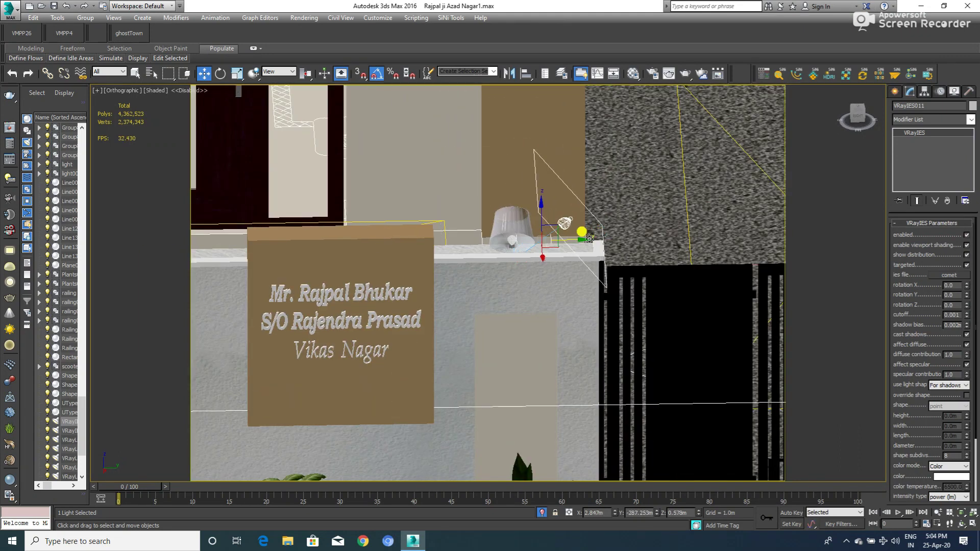
- Set the selection filter to Lights and pick out the IES light and its target
click(120, 76)
click(122, 101)
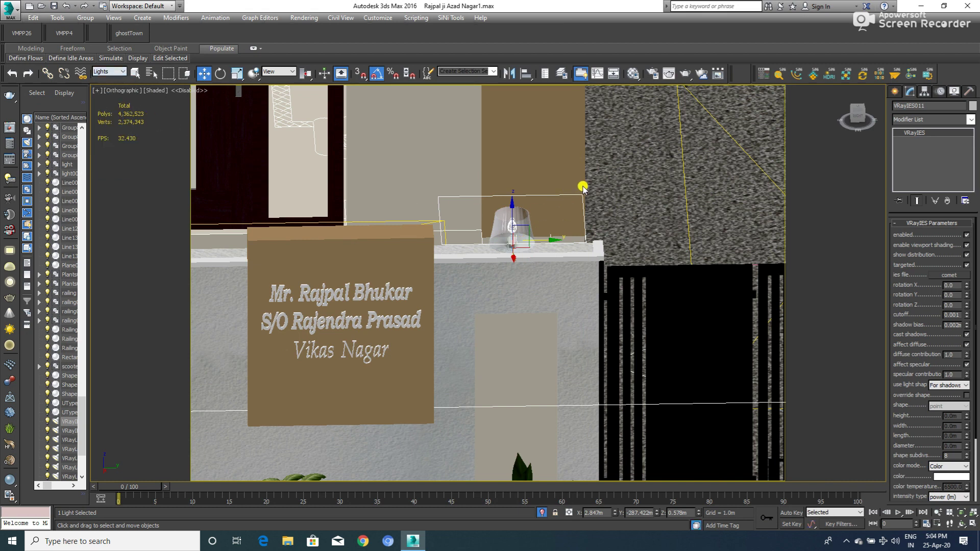
click(529, 245)
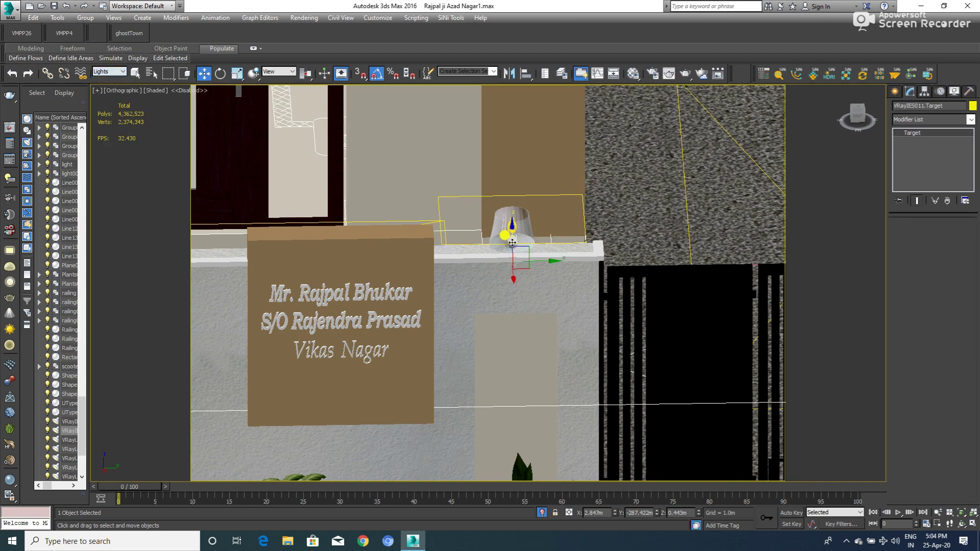
scroll(520, 227, up, 4)
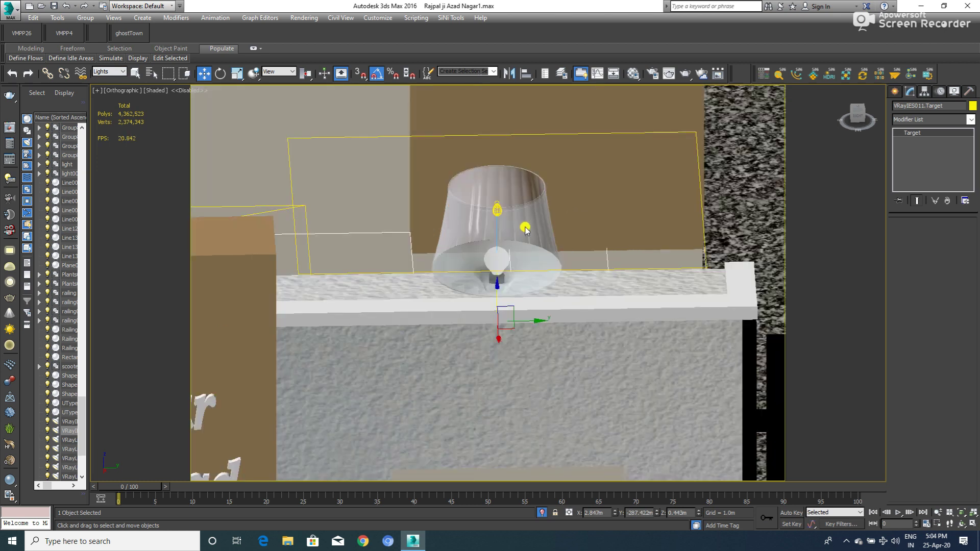
click(497, 208)
drag(497, 208, 503, 157)
right_click(503, 158)
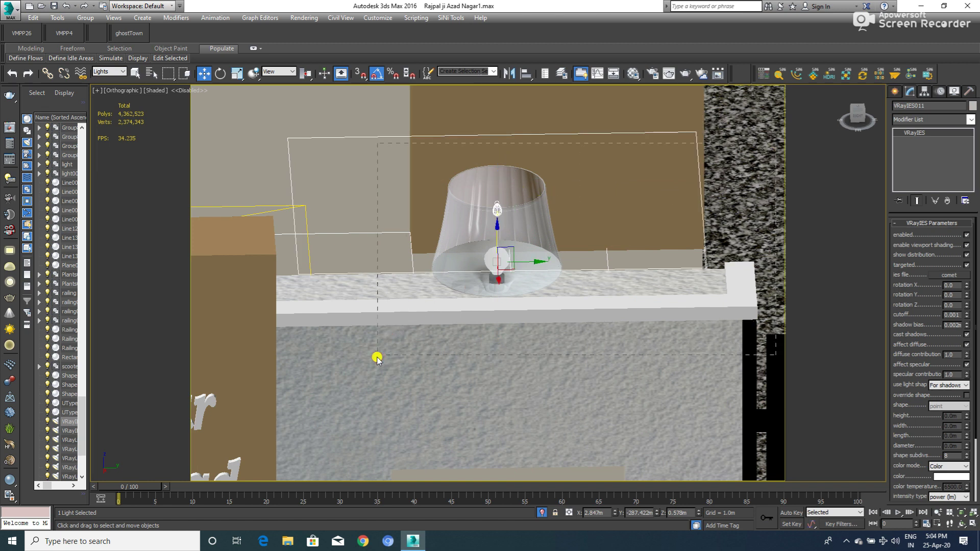
- Raise the IES light inside the lampshade and its target to the lamp base
click(481, 282)
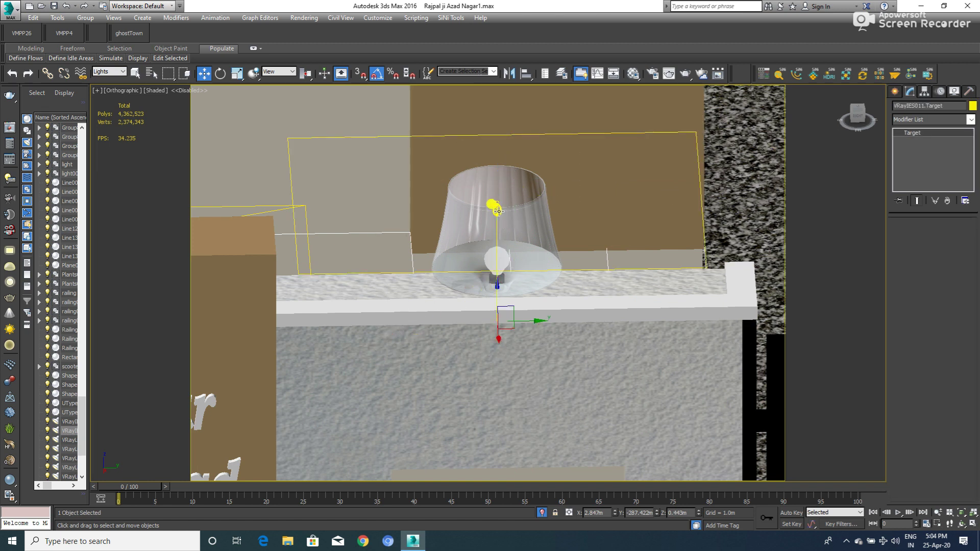
click(503, 235)
mouse_move(495, 242)
mouse_down()
mouse_move(494, 199)
mouse_move(500, 306)
mouse_up()
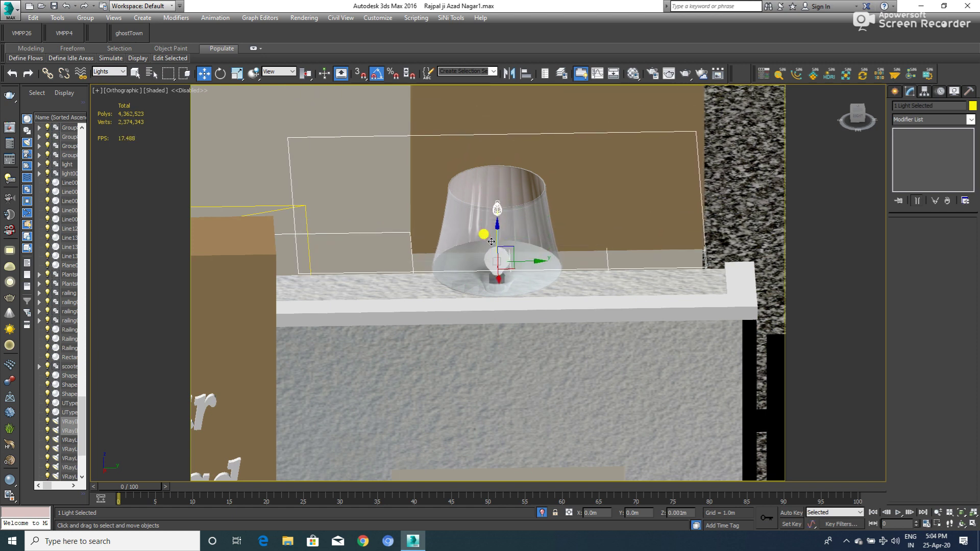
click(499, 320)
drag(498, 306, 498, 271)
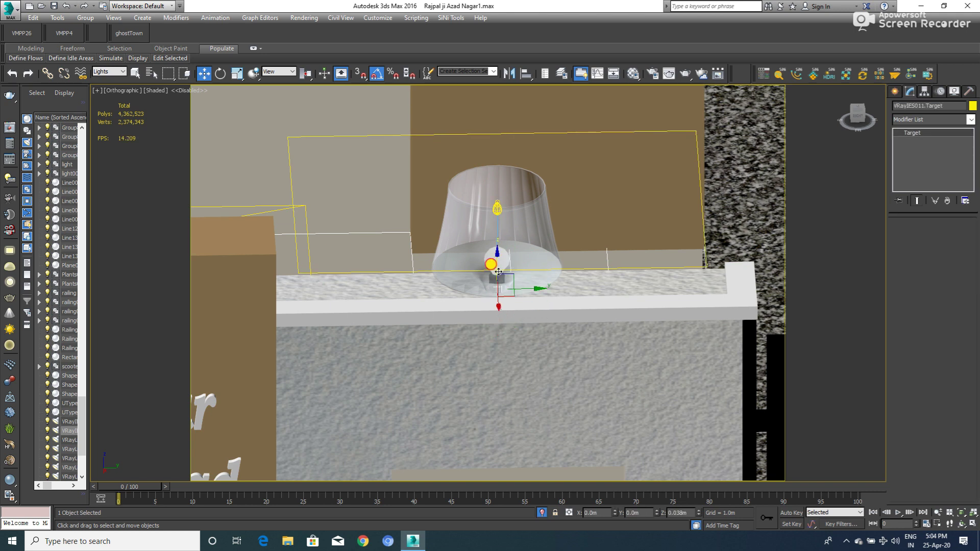
click(497, 210)
scroll(498, 214, down, 2)
- Shift-drag a copy of the IES light to the right gate pillar and nudge it in
scroll(499, 229, down, 2)
scroll(501, 255, down, 2)
scroll(501, 255, down, 2)
shift+drag(501, 254, 718, 258)
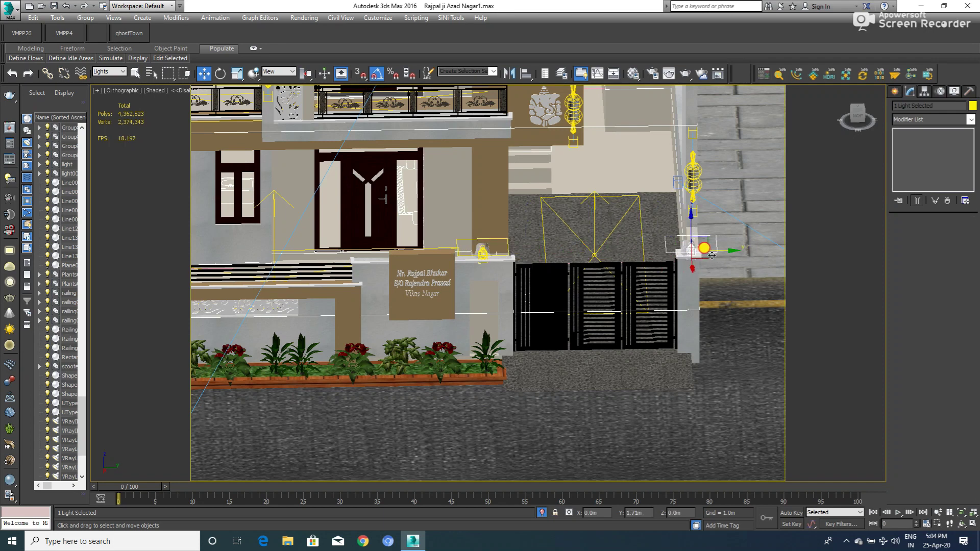
shift+drag(710, 254, 709, 254)
click(480, 312)
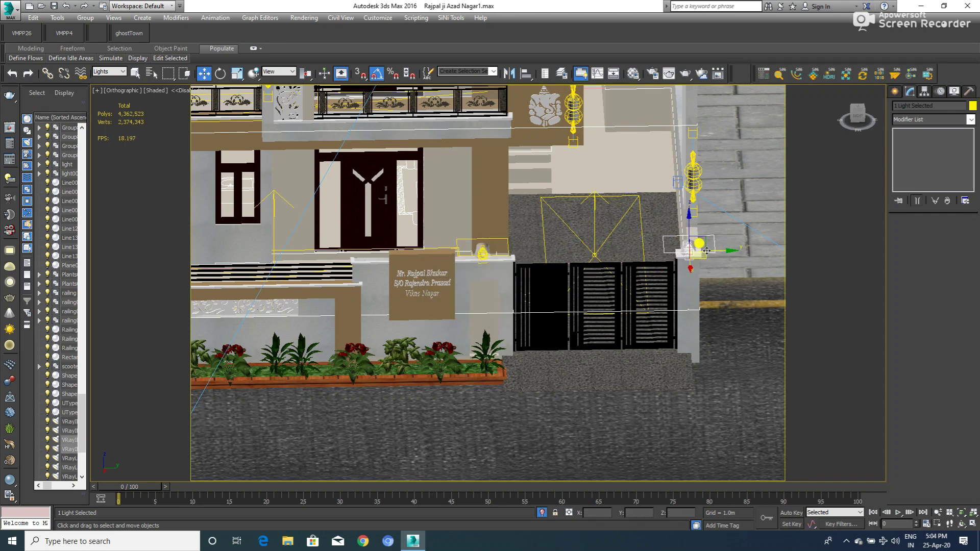
scroll(649, 238, up, 3)
scroll(649, 238, up, 2)
drag(649, 238, 666, 245)
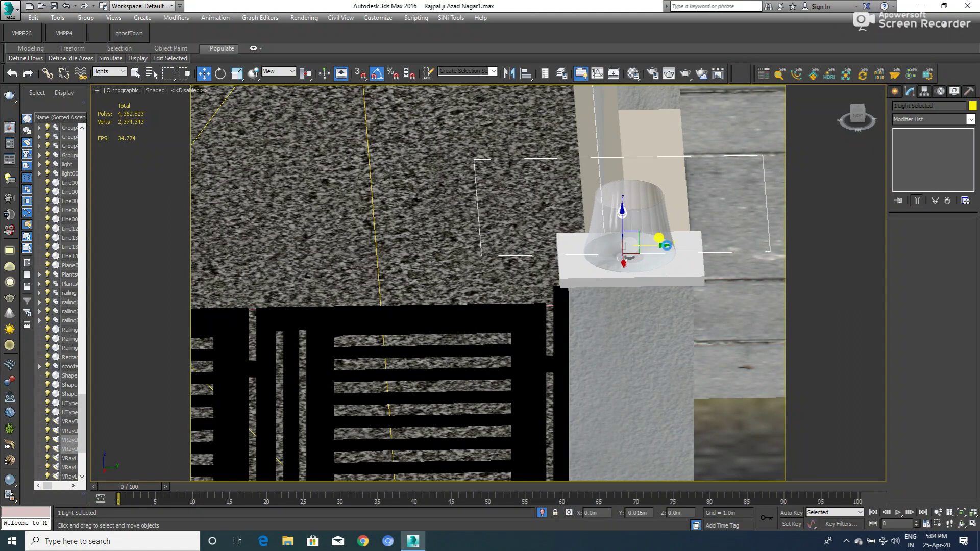
- Clone the left pillar's light onto the right pillar lamp, centre it, and show its parameters
click(895, 93)
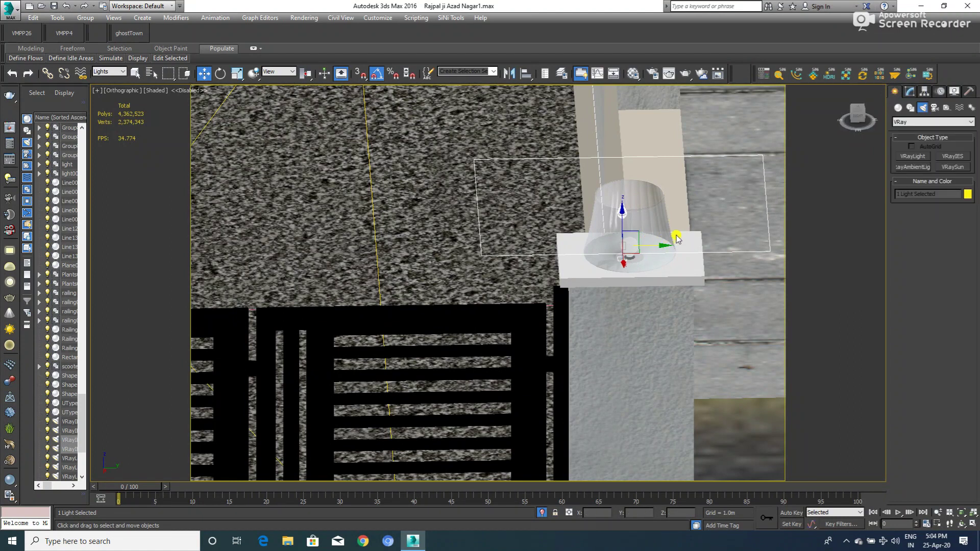
scroll(675, 228, down, 4)
click(241, 248)
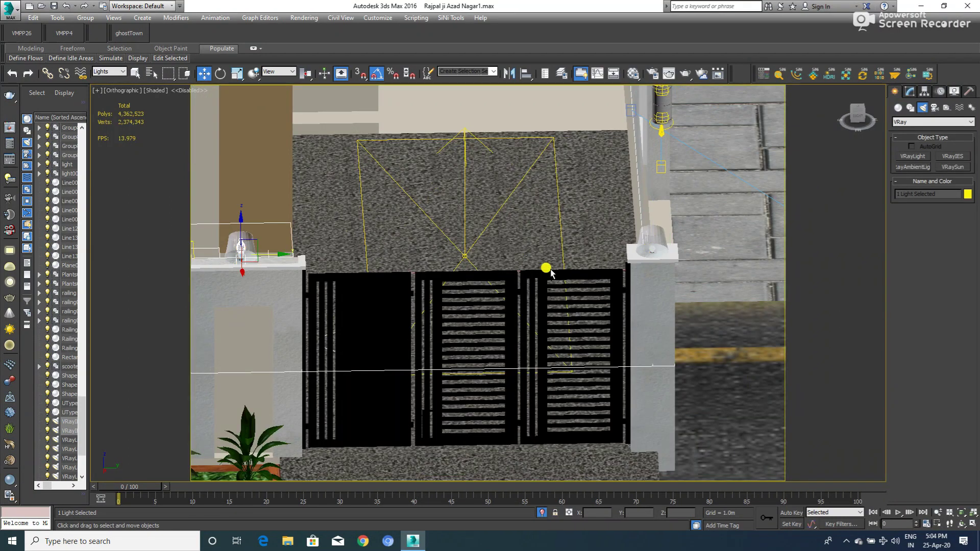
drag(276, 254, 674, 256)
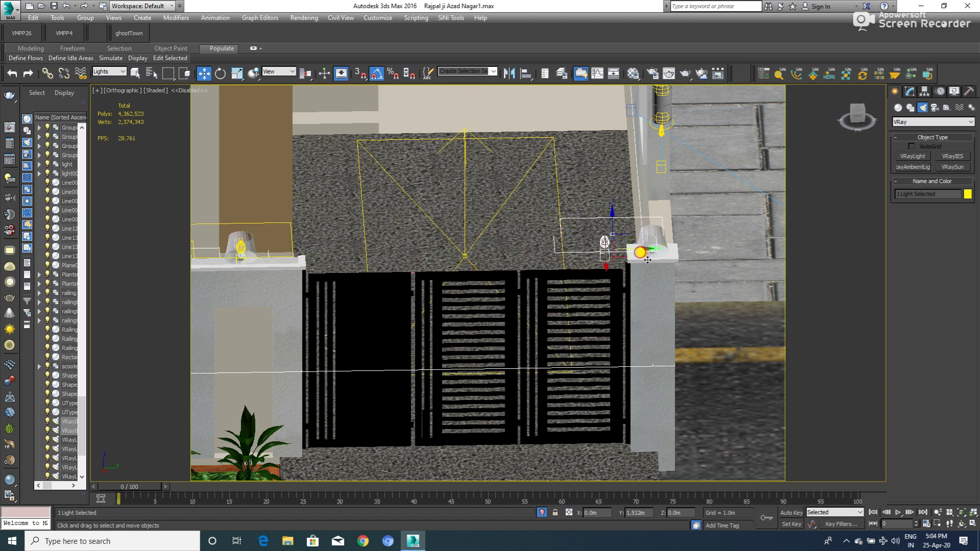
shift+drag(673, 257, 686, 257)
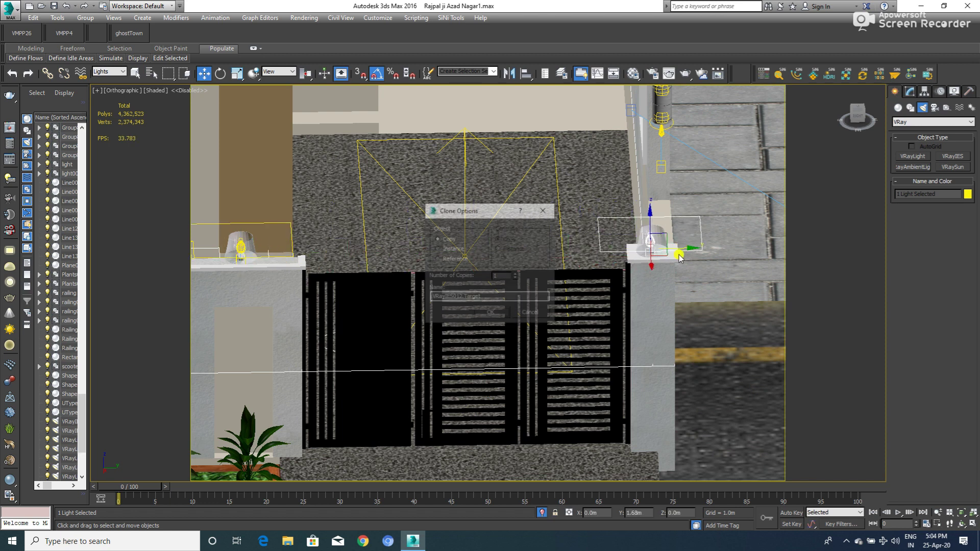
click(493, 313)
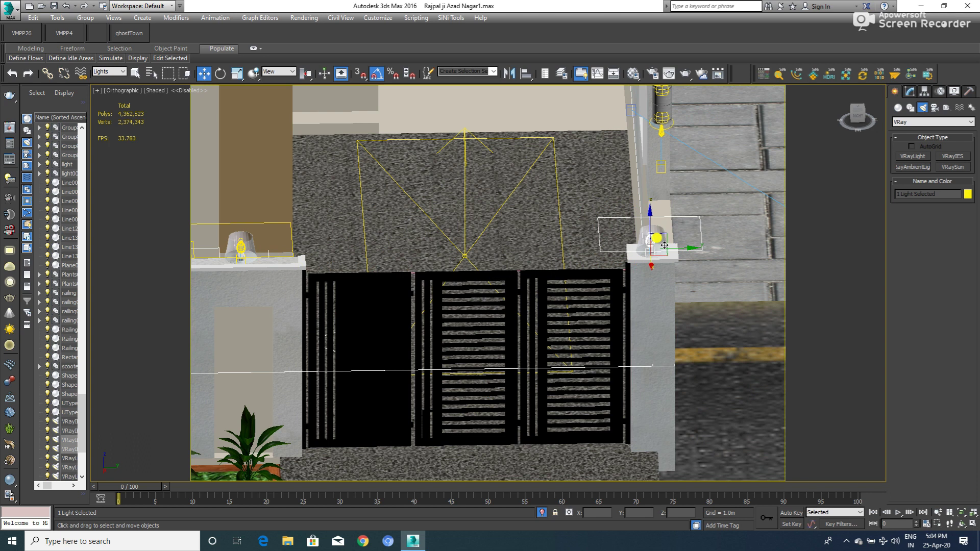
scroll(641, 232, up, 3)
scroll(643, 265, up, 4)
drag(638, 265, 659, 265)
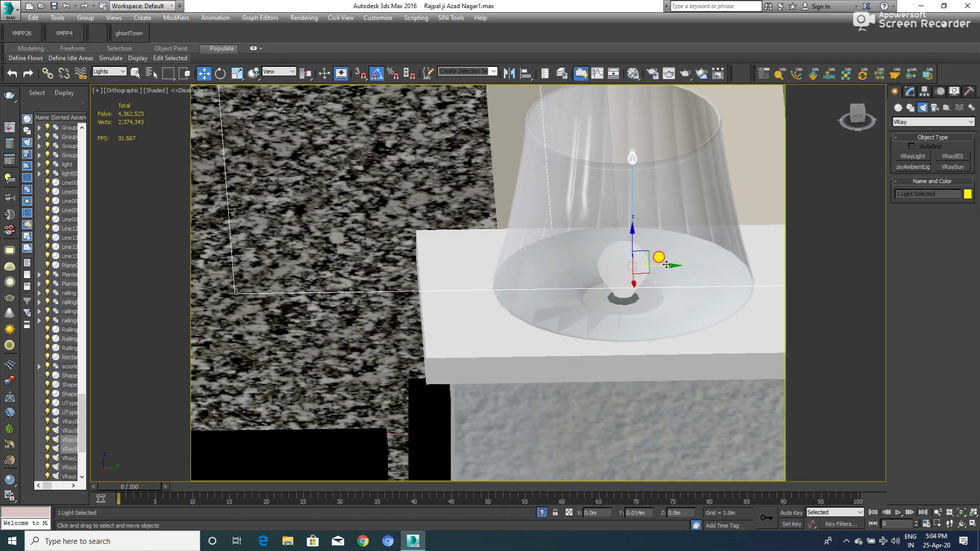
click(910, 91)
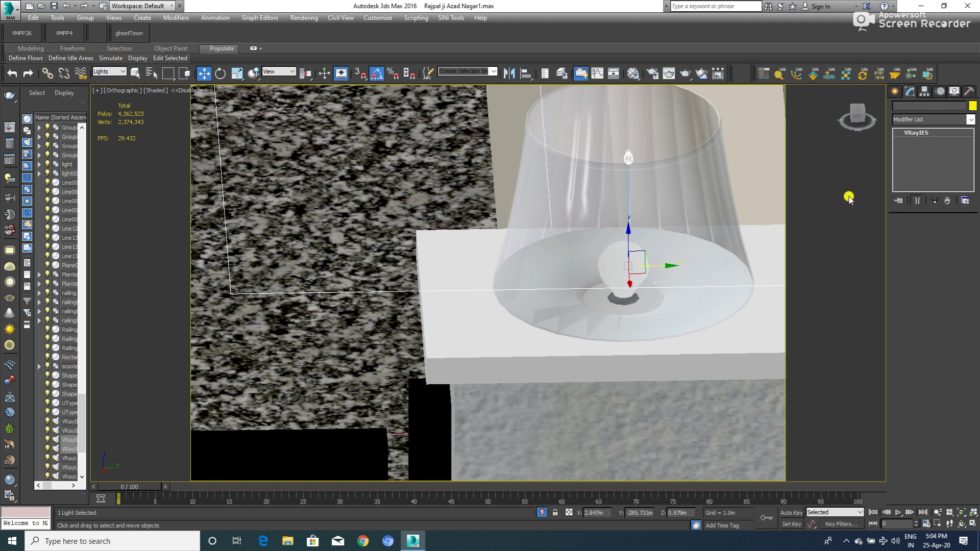
drag(941, 347, 910, 260)
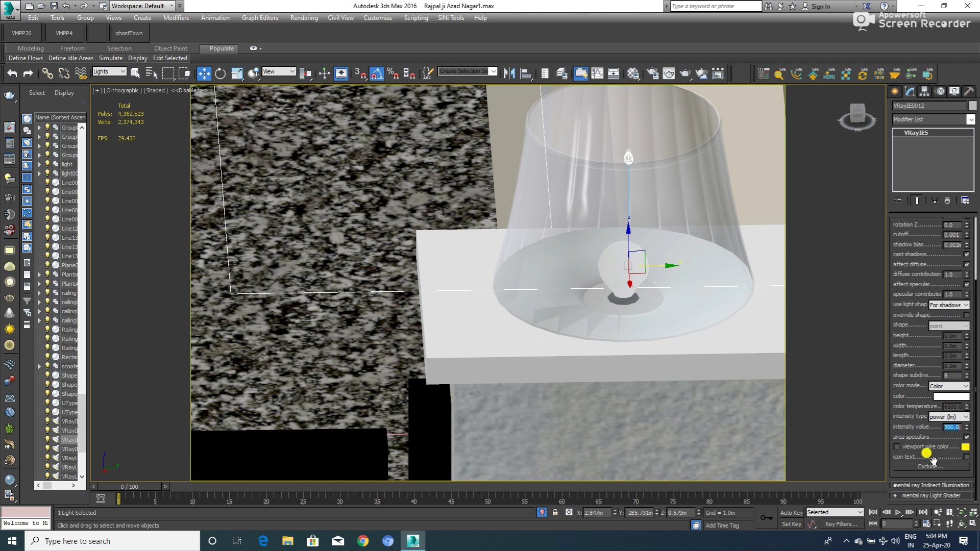
- Navigate the view to show the entrance gate, nameplate and ground-floor planter
scroll(693, 350, down, 5)
middle_drag(492, 274, 658, 253)
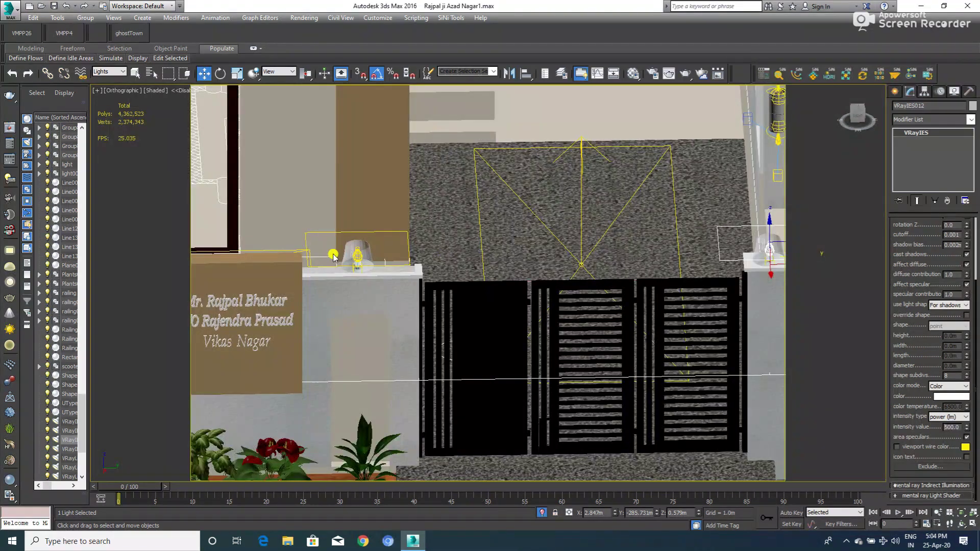
scroll(350, 257, up, 4)
click(372, 228)
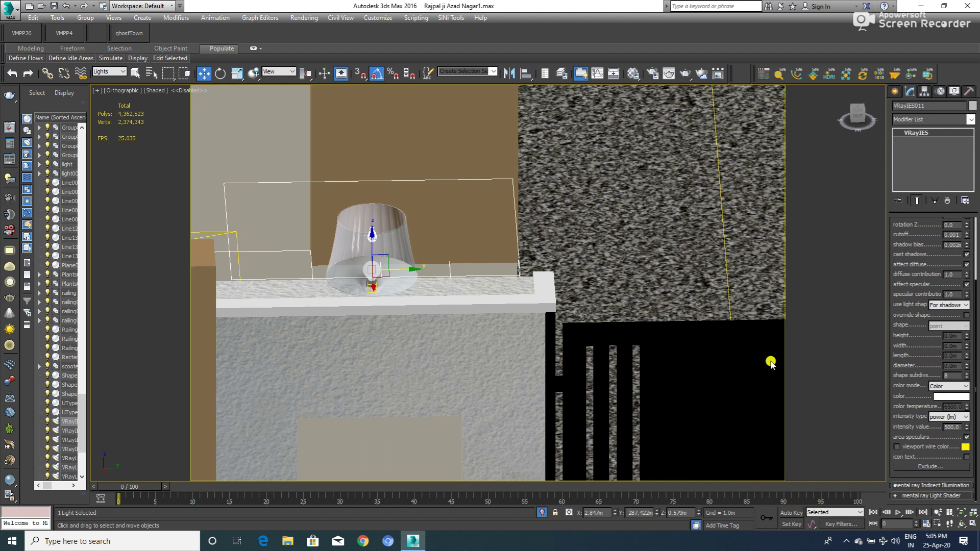
scroll(425, 301, down, 3)
scroll(418, 294, down, 3)
scroll(413, 289, down, 2)
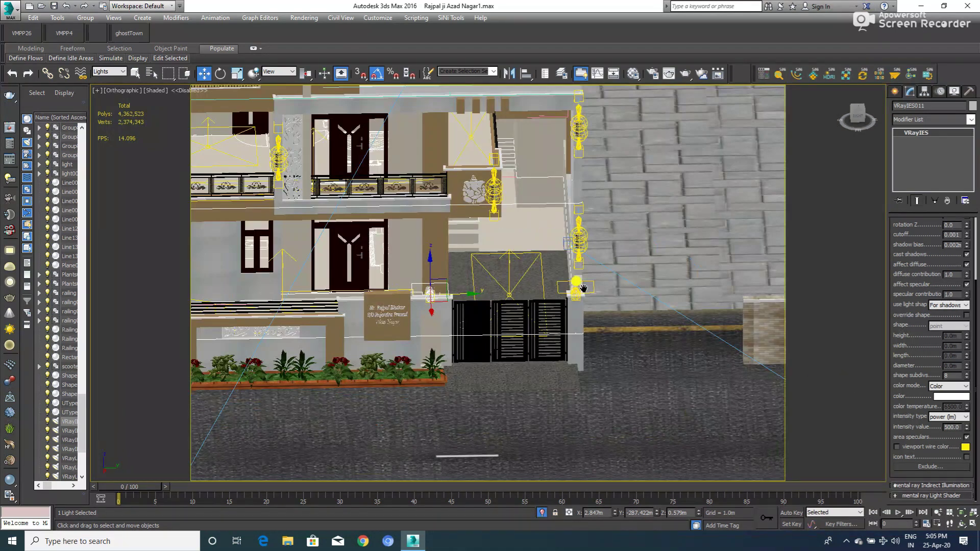
middle_drag(411, 289, 445, 276)
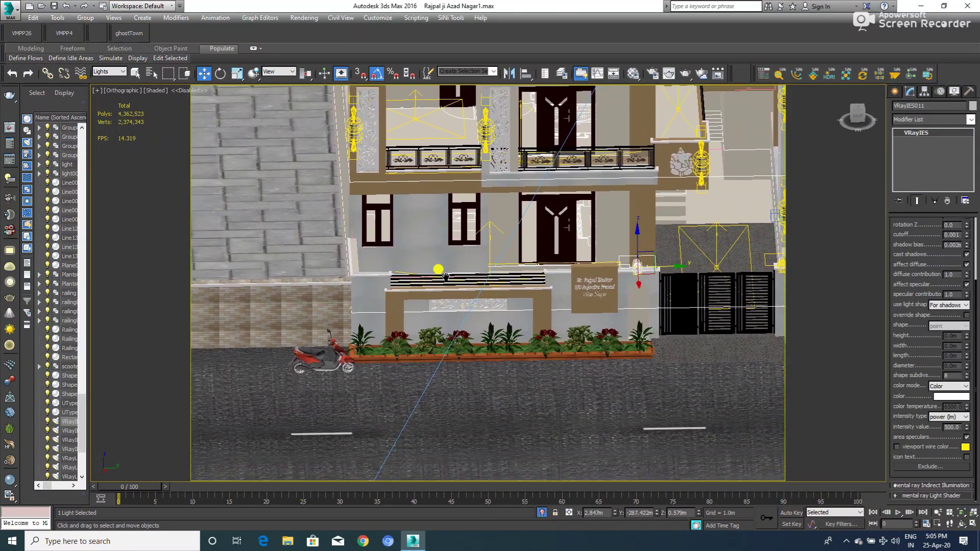
scroll(454, 306, up, 3)
alt+middle_drag(464, 343, 435, 346)
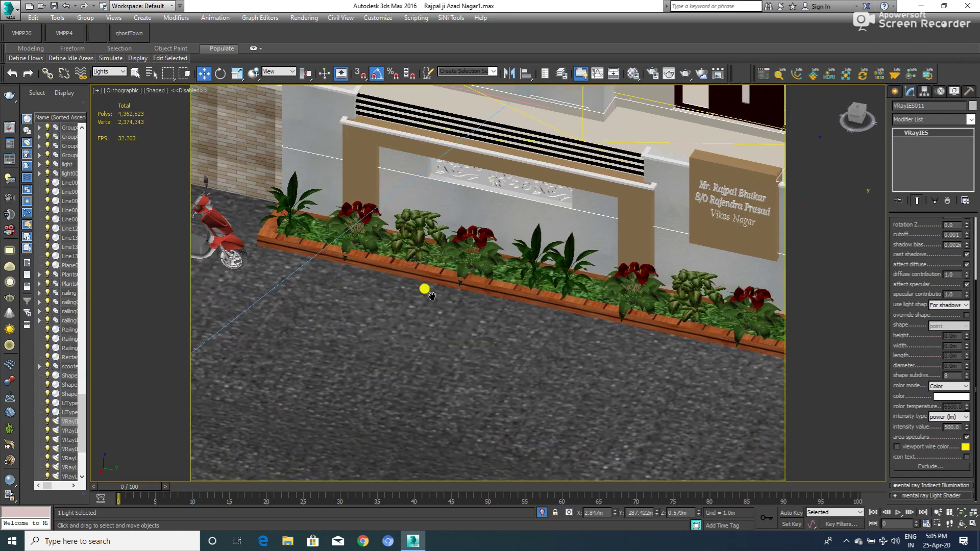
scroll(444, 322, up, 3)
scroll(434, 332, down, 2)
scroll(408, 307, down, 2)
scroll(439, 301, down, 2)
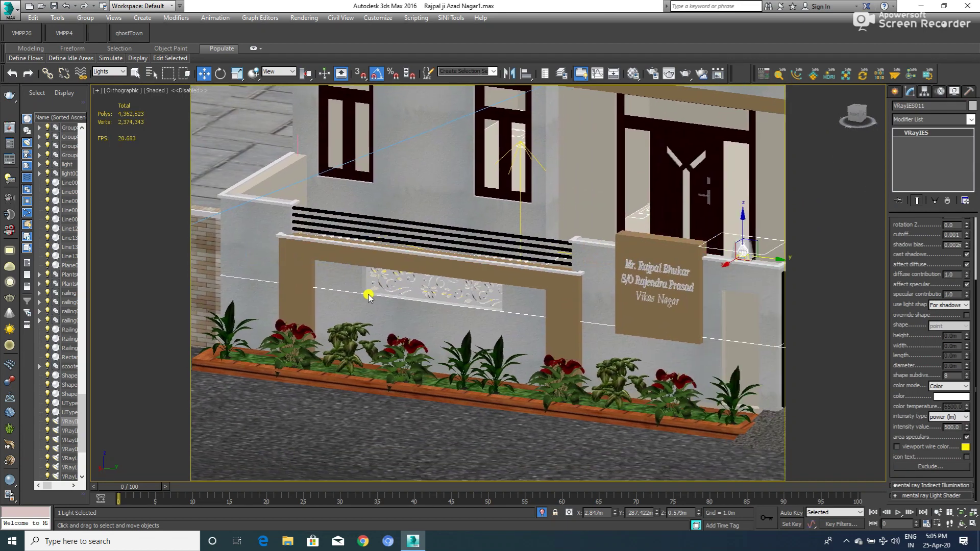
scroll(378, 296, down, 2)
scroll(387, 303, down, 2)
alt+middle_drag(387, 303, 445, 272)
scroll(445, 272, up, 2)
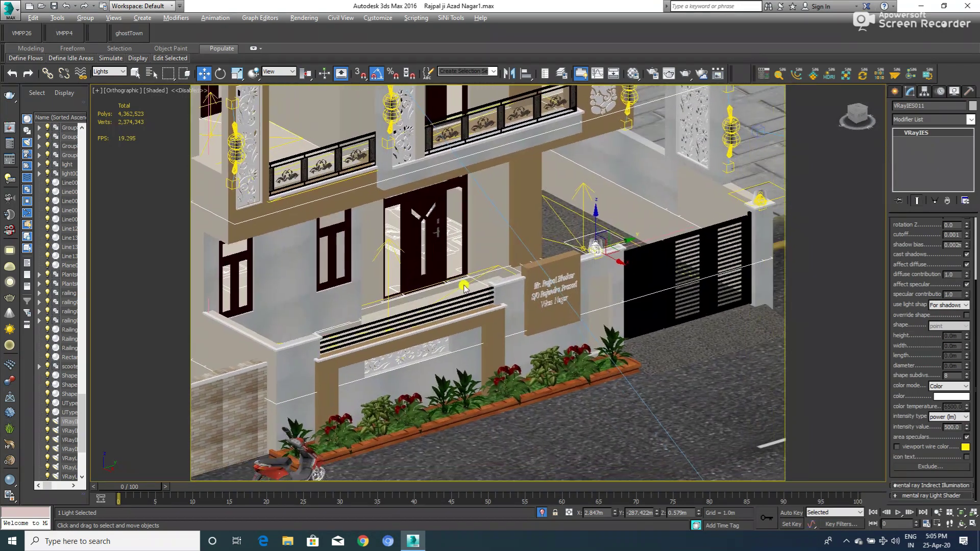
middle_drag(552, 323, 458, 323)
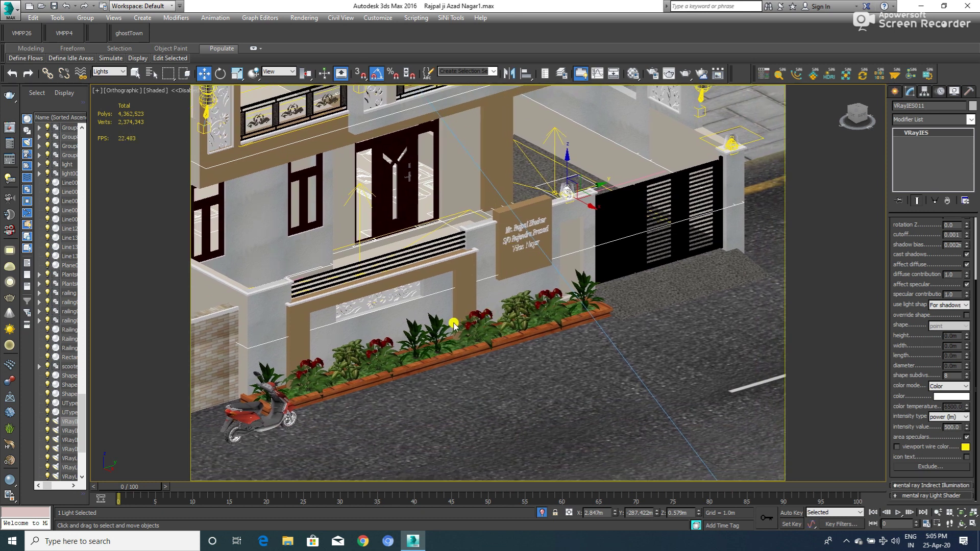
scroll(424, 283, down, 3)
scroll(328, 199, up, 2)
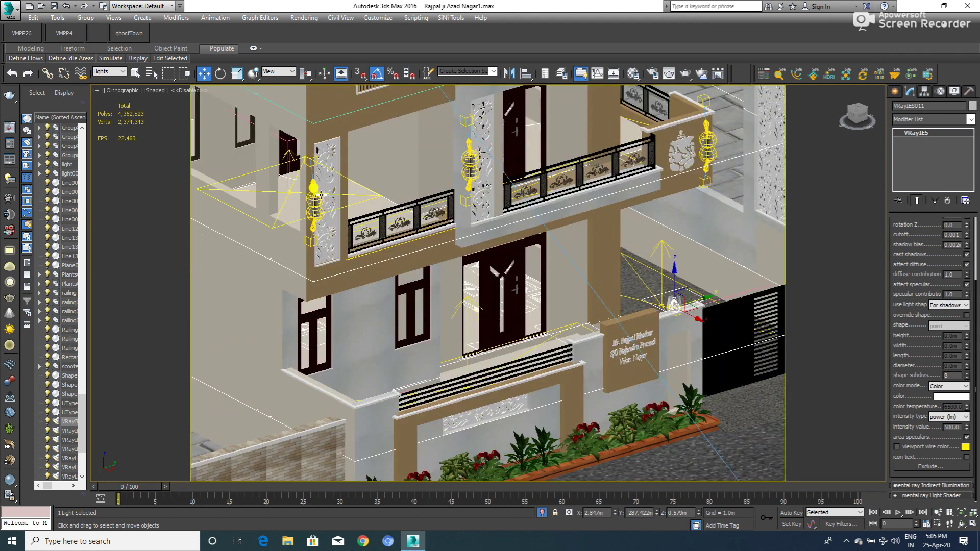
scroll(328, 199, up, 3)
- Clone the balcony pillar's lamp fixture (Group798), then undo the misplaced copy
click(313, 210)
scroll(318, 213, down, 1)
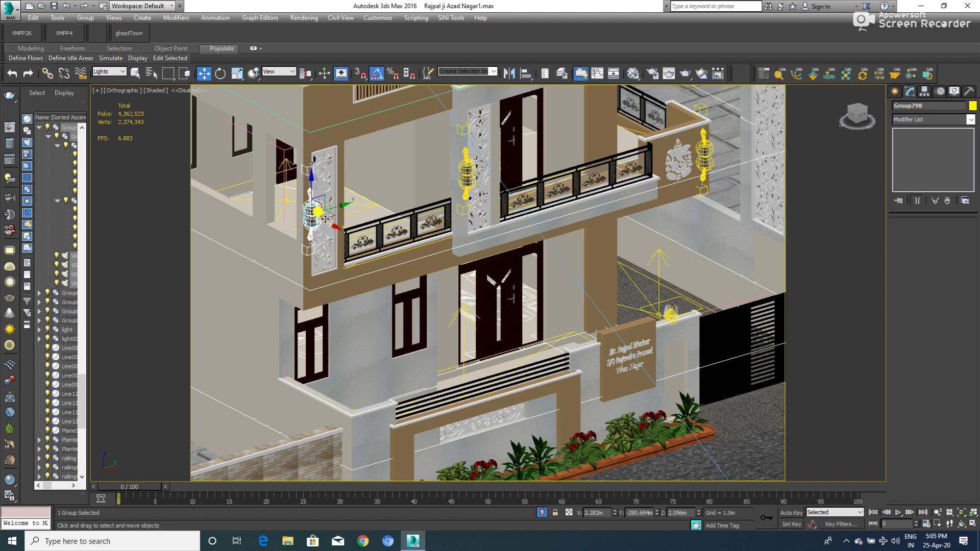
shift+drag(328, 223, 509, 334)
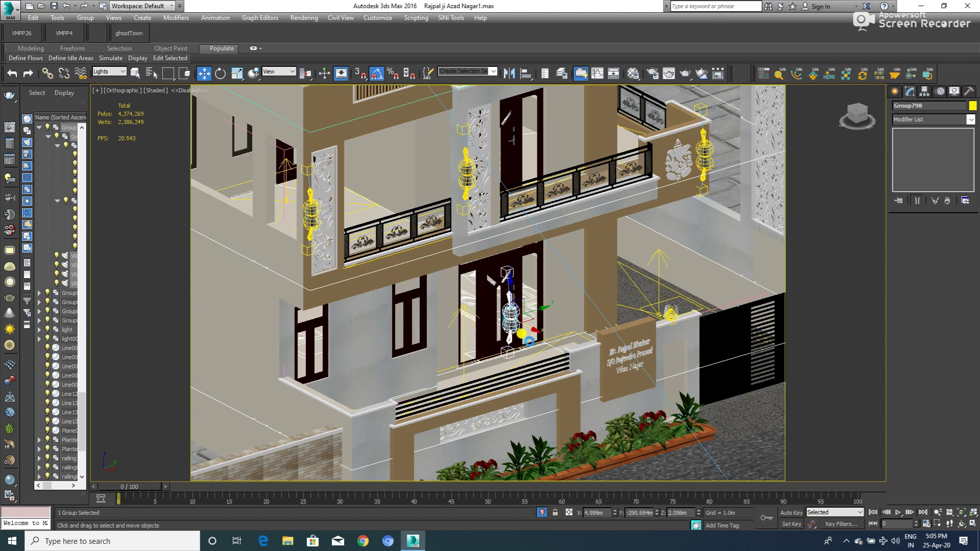
click(484, 313)
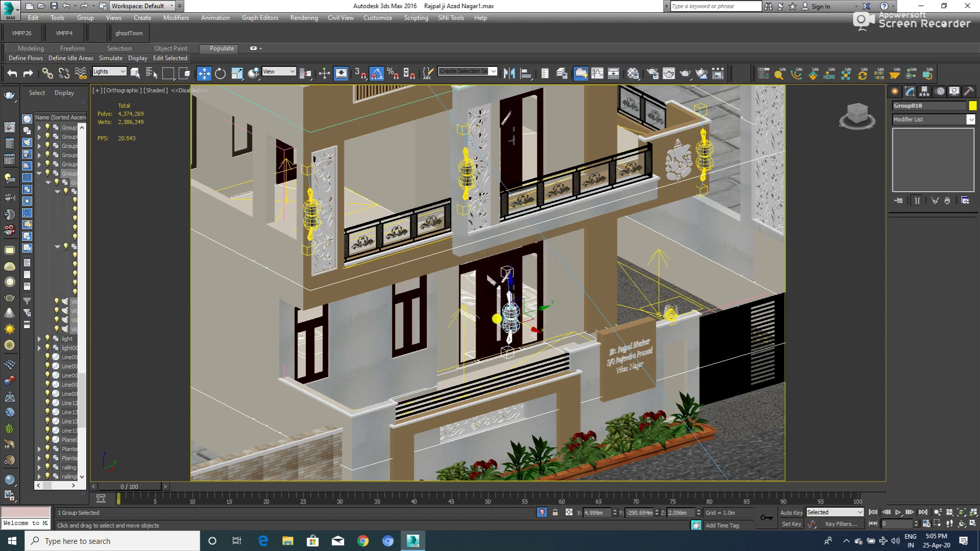
scroll(501, 317, up, 2)
key(ctrl+z)
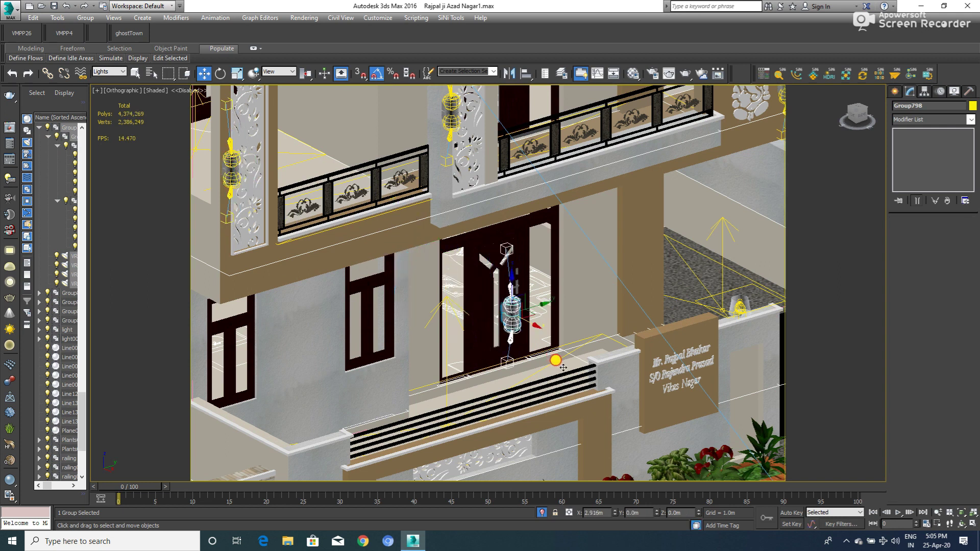
- Clone the lamp fixture again as Group818 and move it toward the planter
shift+drag(248, 175, 562, 338)
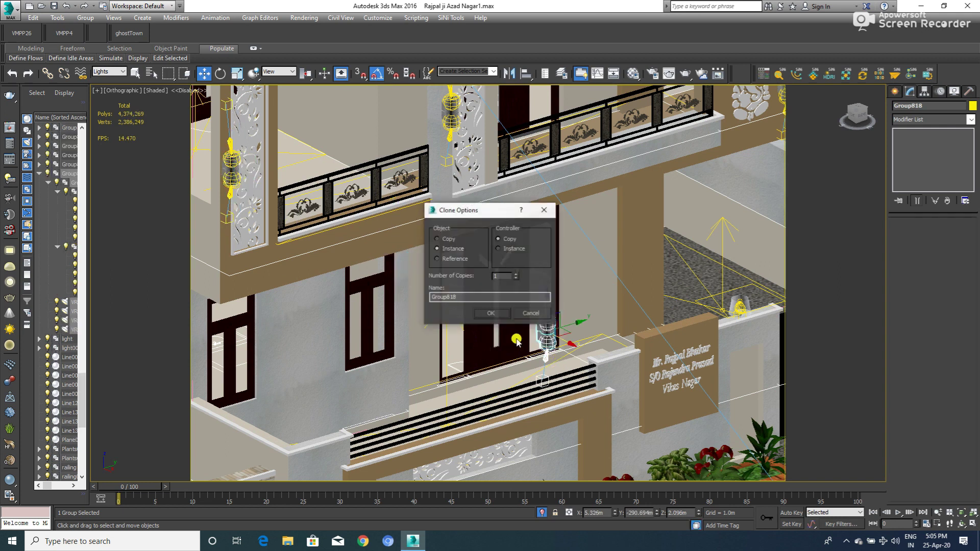
click(491, 312)
scroll(555, 338, up, 2)
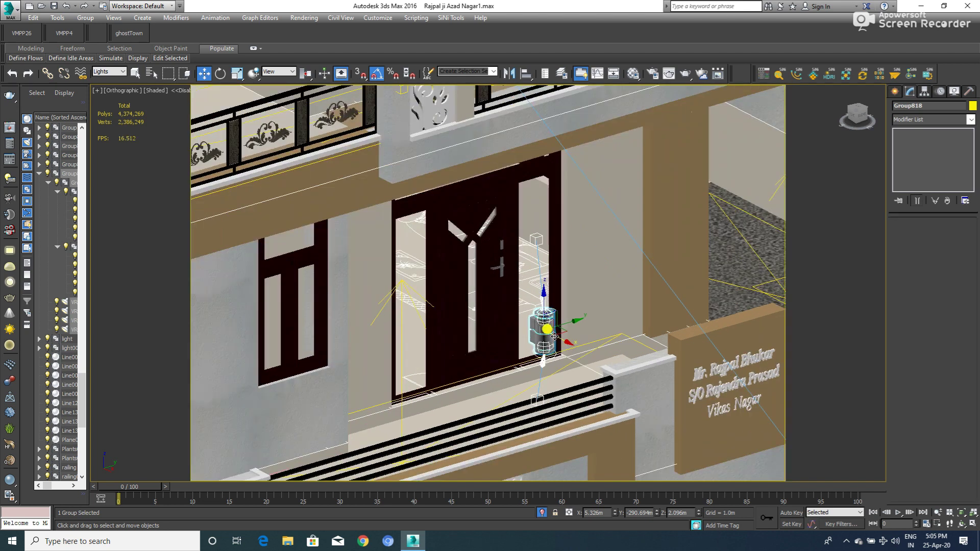
scroll(555, 336, down, 3)
drag(548, 330, 607, 387)
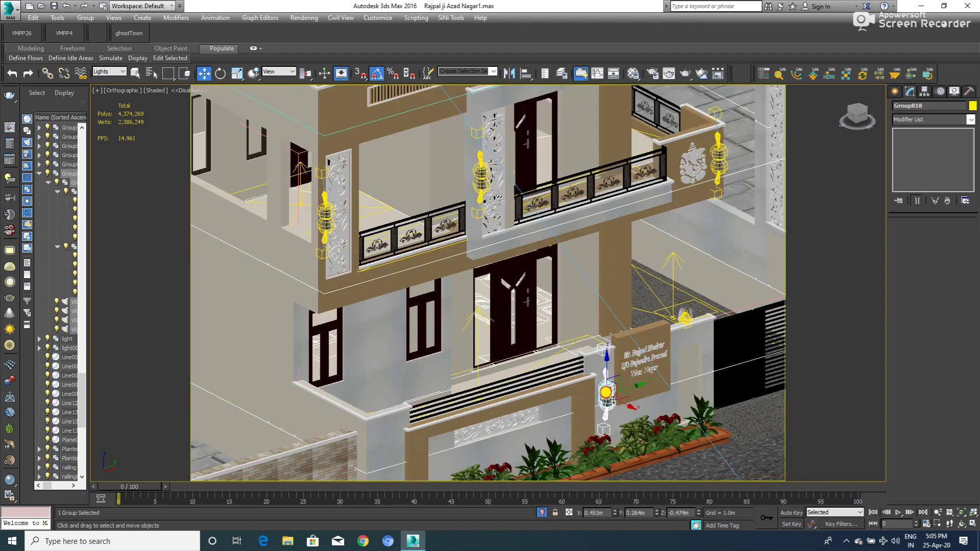
middle_drag(606, 387, 575, 310)
scroll(562, 315, up, 2)
right_click(569, 317)
click(566, 309)
- Lower the Group818 lamp copy and slide it along the boundary wall
drag(586, 215, 598, 302)
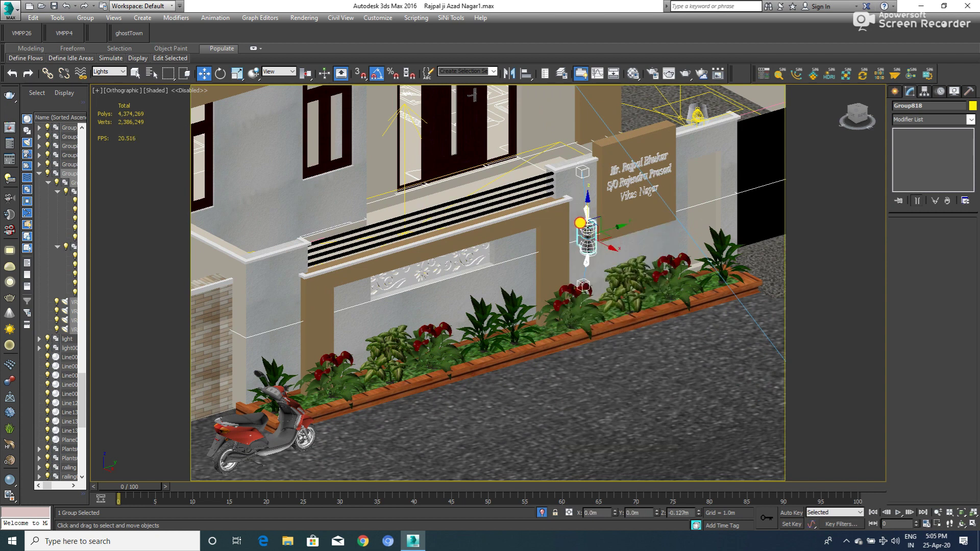
scroll(598, 303, up, 2)
drag(598, 303, 512, 336)
scroll(489, 361, down, 5)
scroll(525, 342, down, 3)
scroll(490, 343, down, 3)
scroll(352, 262, down, 2)
- Set the selection filter to All so any object type can be picked
click(110, 71)
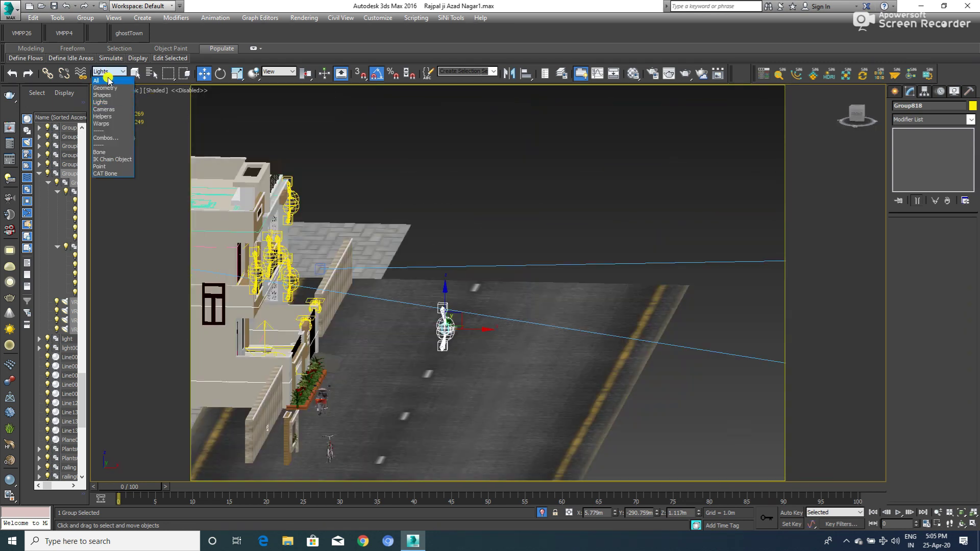
scroll(328, 335, up, 2)
scroll(357, 321, up, 2)
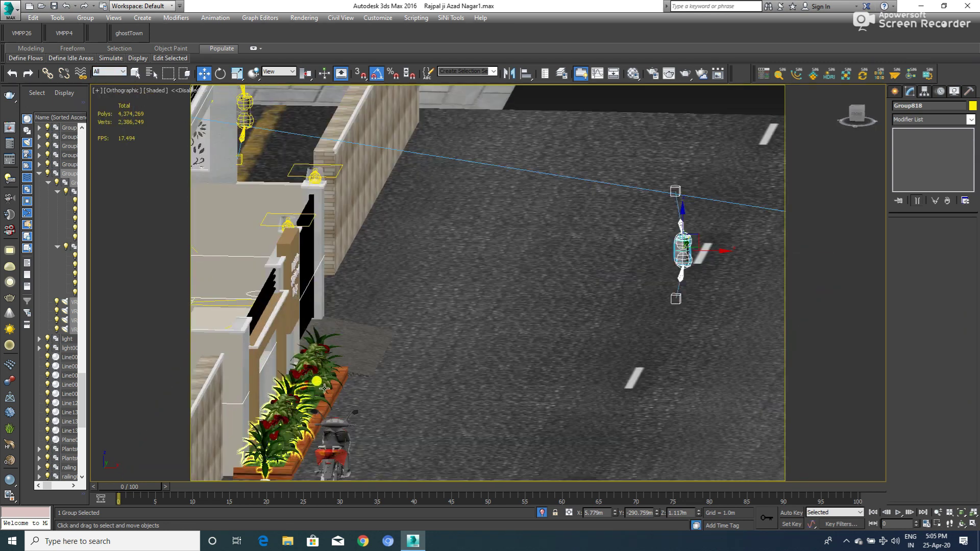
scroll(403, 298, up, 1)
scroll(385, 310, up, 2)
scroll(385, 310, up, 1)
scroll(490, 260, up, 2)
scroll(453, 273, up, 1)
scroll(440, 281, up, 1)
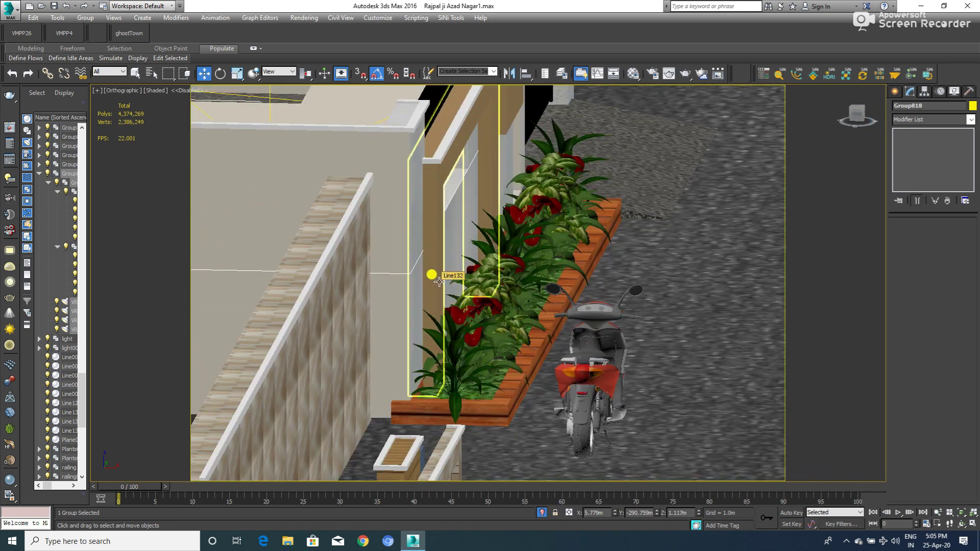
- Select Line132, the wall pillar and the nameplate pillar with the lamp, then isolate them
click(439, 282)
ctrl+click(403, 249)
scroll(412, 233, down, 1)
mouse_move(416, 240)
alt+middle_down()
mouse_move(392, 246)
mouse_move(547, 228)
mouse_move(204, 340)
mouse_move(554, 274)
mouse_move(524, 246)
alt+middle_up()
ctrl+click(548, 171)
scroll(510, 196, down, 4)
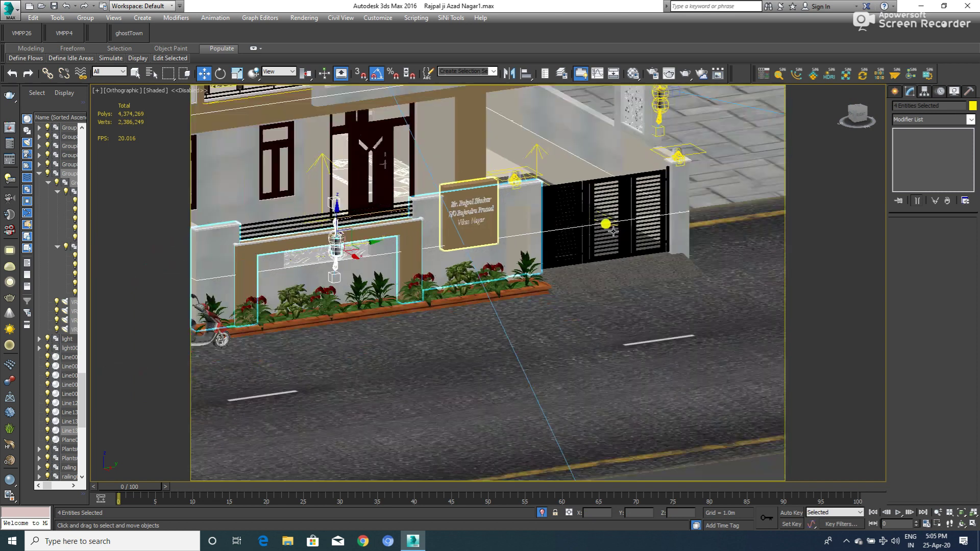
scroll(656, 236, down, 2)
scroll(548, 243, down, 2)
scroll(543, 259, down, 2)
mouse_move(543, 260)
alt+middle_down()
mouse_move(430, 286)
mouse_move(435, 278)
mouse_move(640, 342)
alt+middle_up()
key(alt+q)
- Move the Group818 lamp copy onto the left gate pillar
click(652, 323)
scroll(658, 328, up, 2)
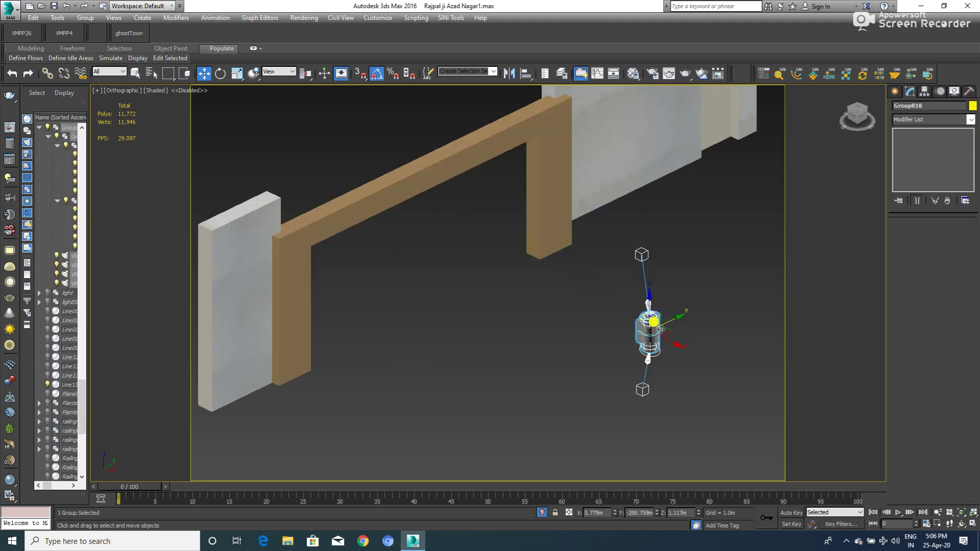
drag(671, 342, 428, 311)
drag(430, 202, 262, 278)
scroll(262, 278, up, 2)
scroll(374, 265, up, 2)
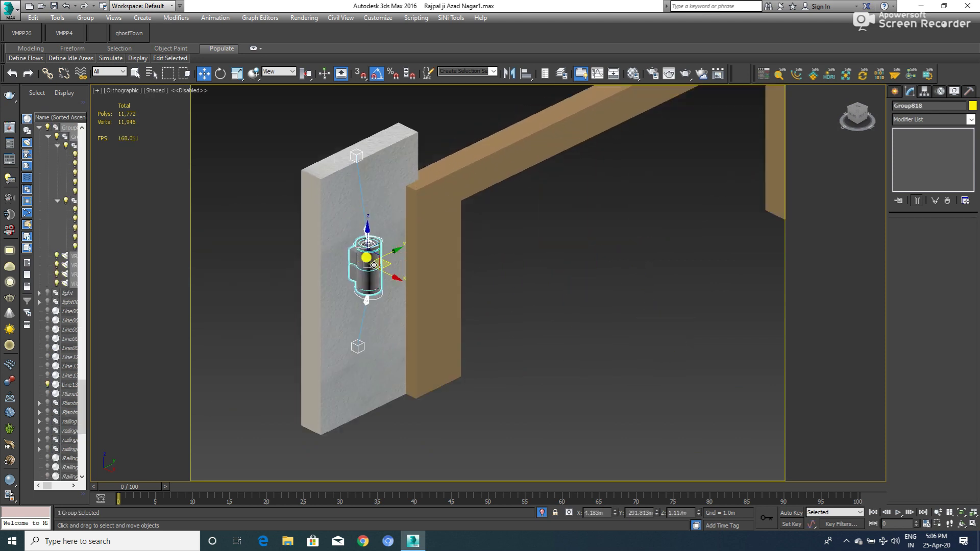
drag(378, 260, 396, 253)
- Align the lamp flush against the left pillar face in Top view
key(l)
key(t)
mouse_move(476, 248)
mouse_down()
mouse_move(470, 176)
mouse_move(434, 214)
mouse_up()
scroll(413, 209, up, 3)
scroll(426, 217, up, 2)
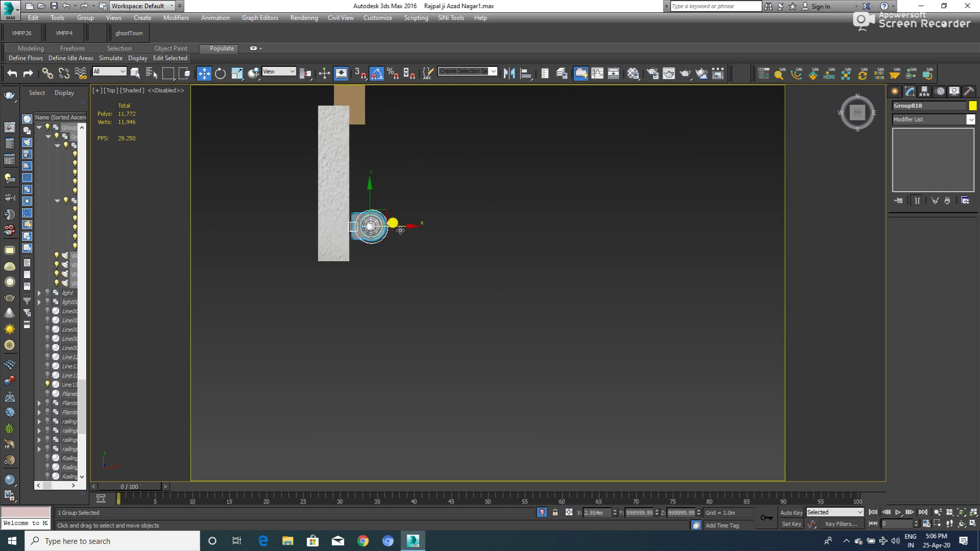
scroll(400, 230, up, 2)
drag(399, 238, 350, 144)
mouse_move(350, 144)
alt+middle_down()
mouse_move(419, 225)
mouse_move(349, 179)
mouse_move(394, 192)
alt+middle_up()
- Lower the lamp down the left pillar in Front view
key(f)
key(z)
scroll(459, 213, down, 2)
drag(459, 213, 438, 298)
scroll(454, 255, up, 2)
scroll(455, 267, up, 3)
scroll(455, 267, up, 2)
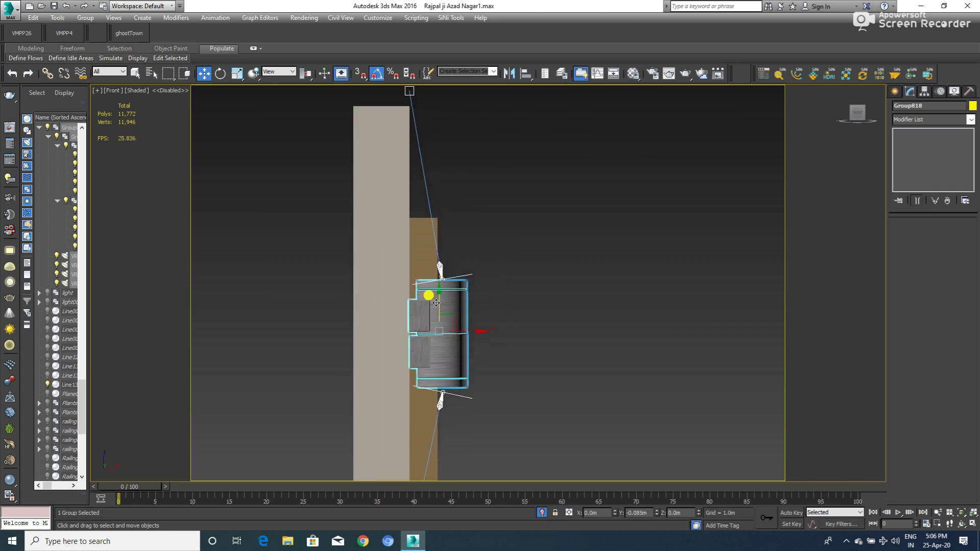
scroll(482, 313, down, 2)
scroll(510, 292, down, 3)
scroll(480, 290, up, 2)
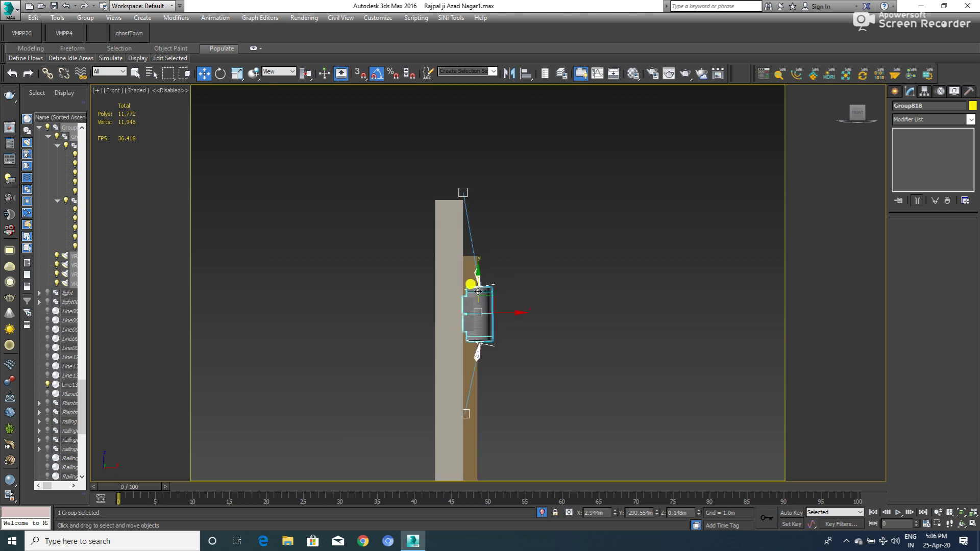
- Shift-drag a copy of the lamp across onto the right wall pillar
drag(476, 295, 477, 301)
alt+middle_drag(529, 280, 411, 310)
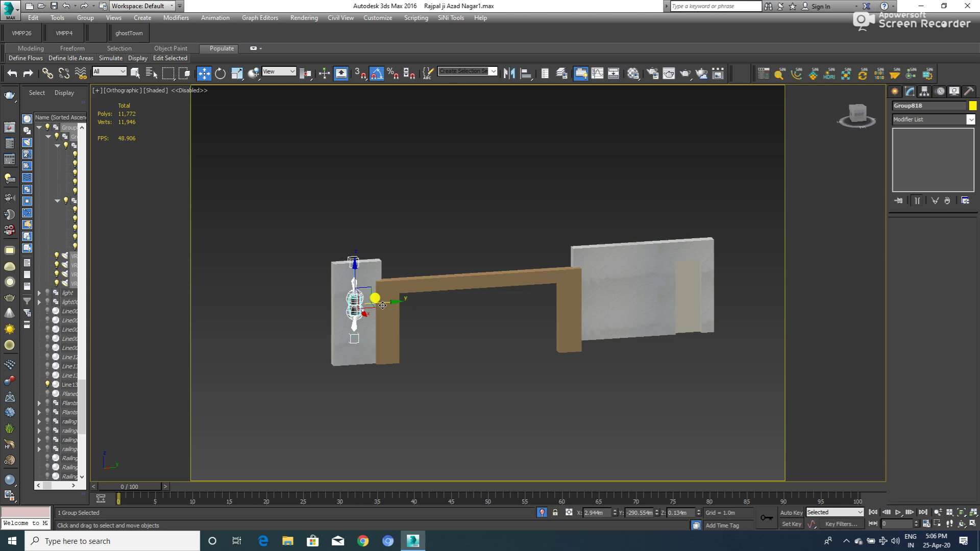
mouse_move(383, 304)
mouse_down()
mouse_move(740, 306)
mouse_move(719, 301)
mouse_up()
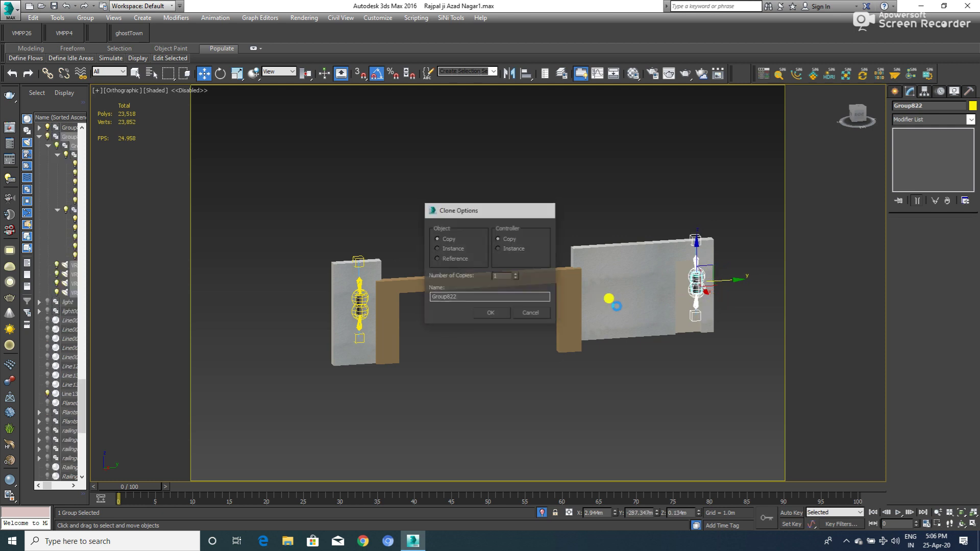
- Confirm the Group822 lamp copy on the right wall pillar
key(Return)
scroll(713, 273, up, 4)
scroll(638, 287, up, 2)
scroll(590, 291, up, 1)
scroll(587, 294, up, 2)
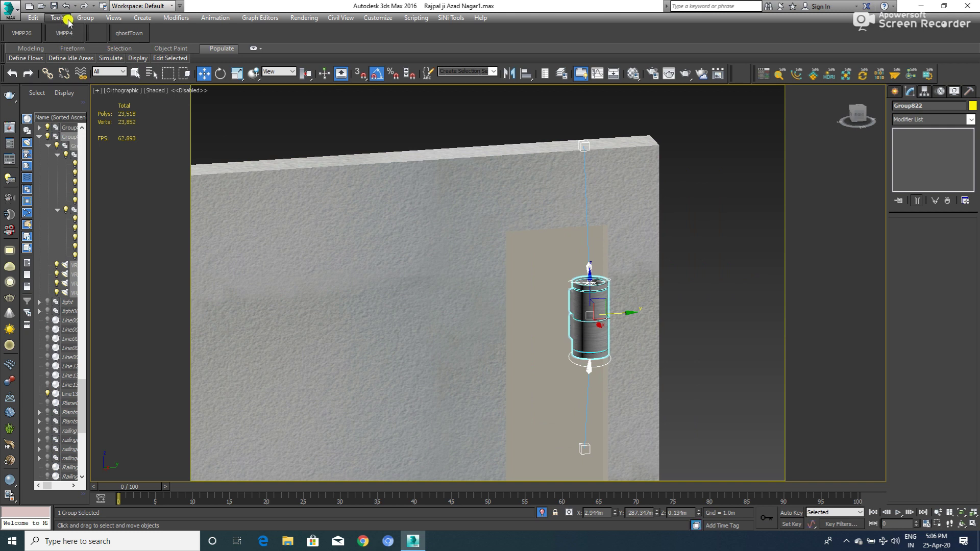
- Open the copied lamp group and delete its extra cylinder
click(85, 18)
click(102, 57)
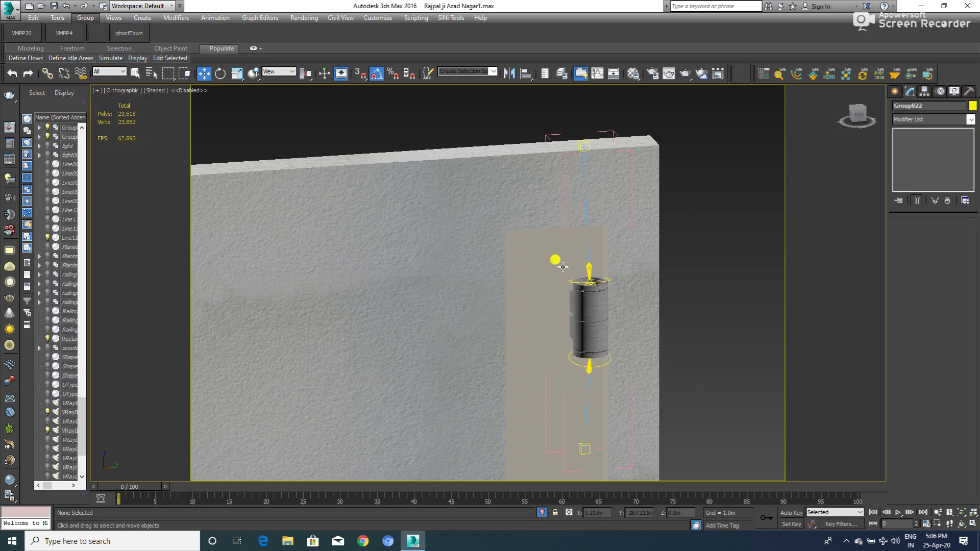
click(595, 312)
key(Delete)
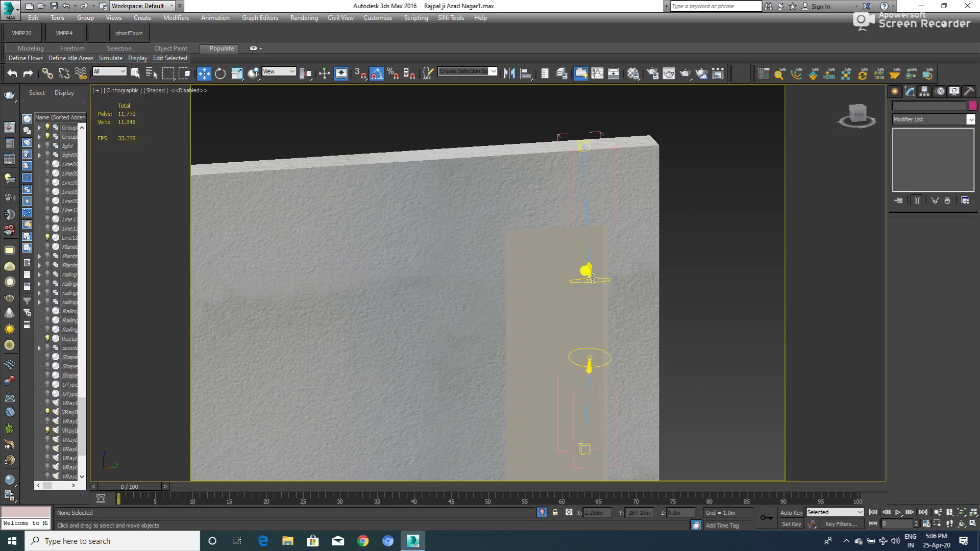
- Position the VRayIES light and its target against the lamp using wireframe Top view
mouse_move(590, 277)
mouse_down()
mouse_move(590, 370)
mouse_move(594, 284)
mouse_up()
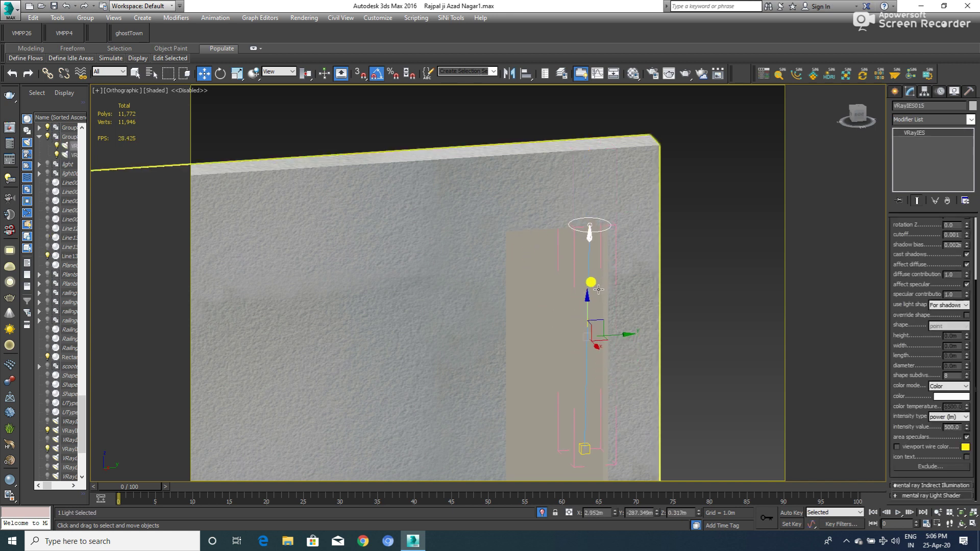
drag(589, 453, 586, 449)
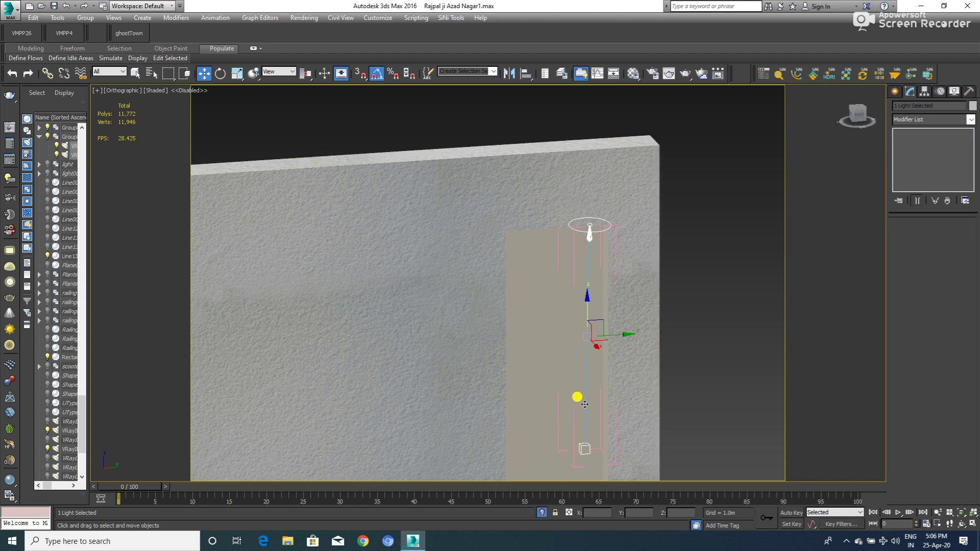
key(t)
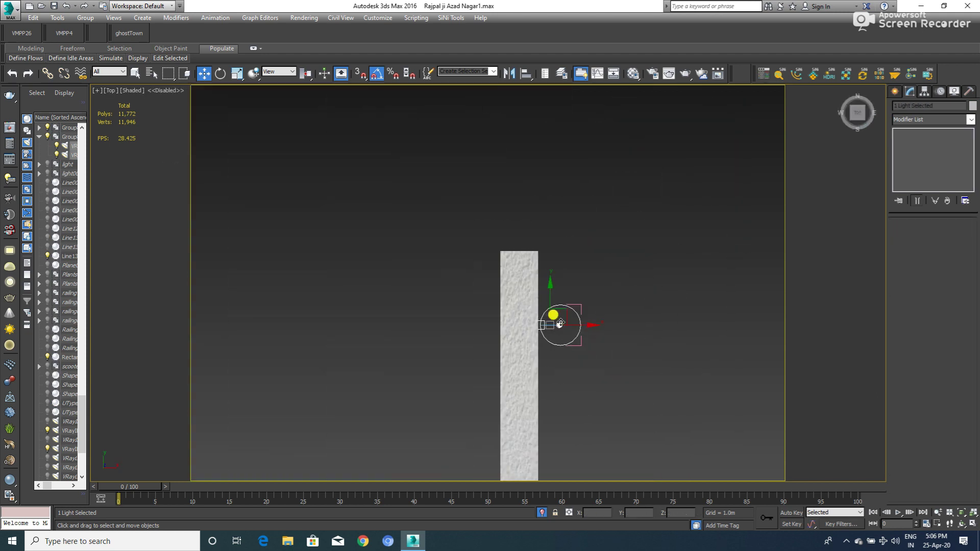
key(F3)
drag(554, 309, 520, 328)
scroll(526, 338, up, 3)
drag(517, 347, 539, 349)
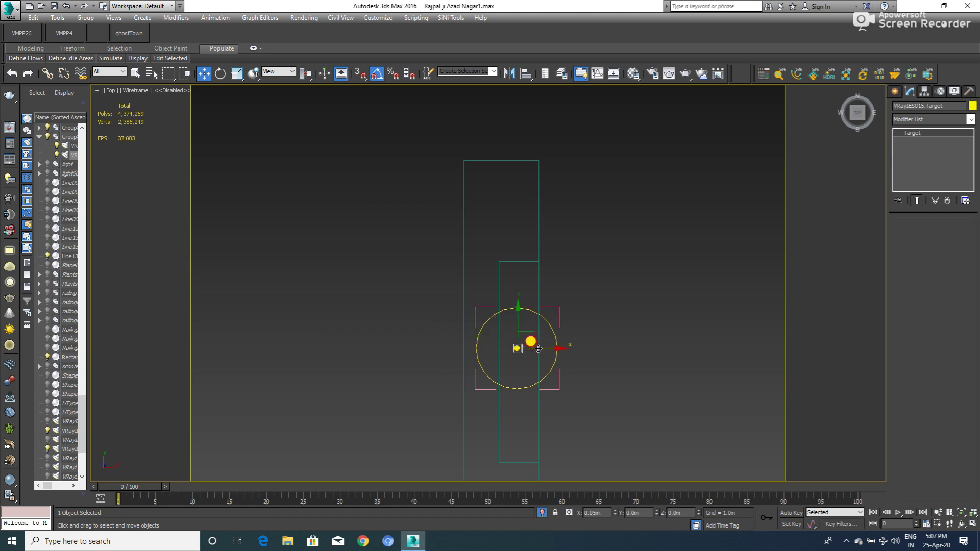
alt+middle_drag(560, 348, 566, 325)
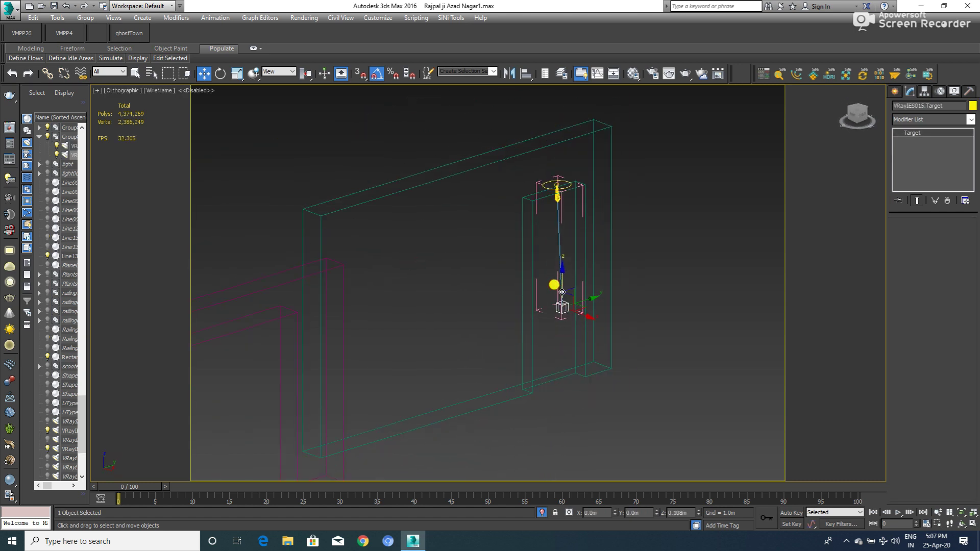
drag(572, 311, 568, 311)
key(F3)
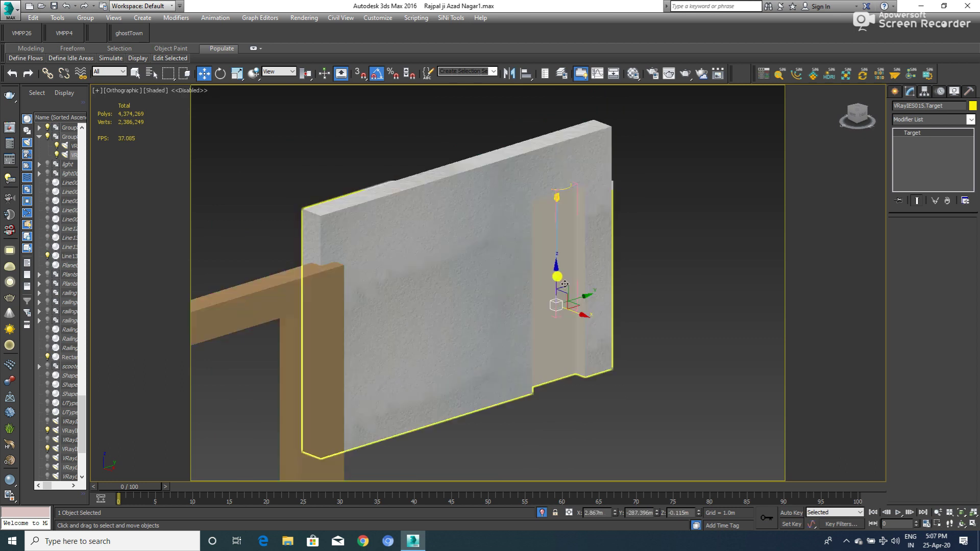
- Pan the wall further left and bring up the unhide options menu
scroll(570, 309, up, 3)
scroll(563, 290, down, 3)
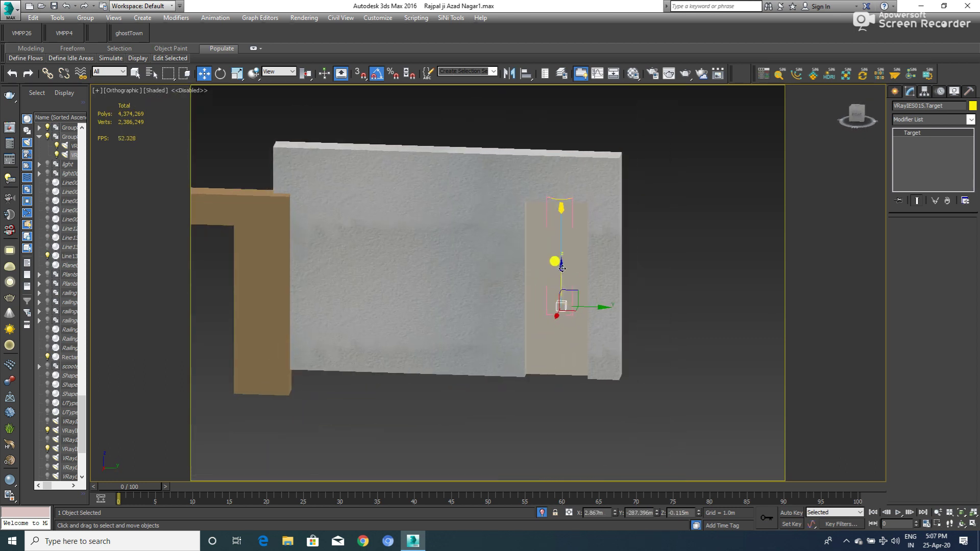
scroll(637, 263, up, 3)
scroll(653, 260, down, 3)
mouse_move(658, 260)
middle_down()
mouse_move(534, 267)
mouse_move(586, 259)
middle_up()
right_click(585, 253)
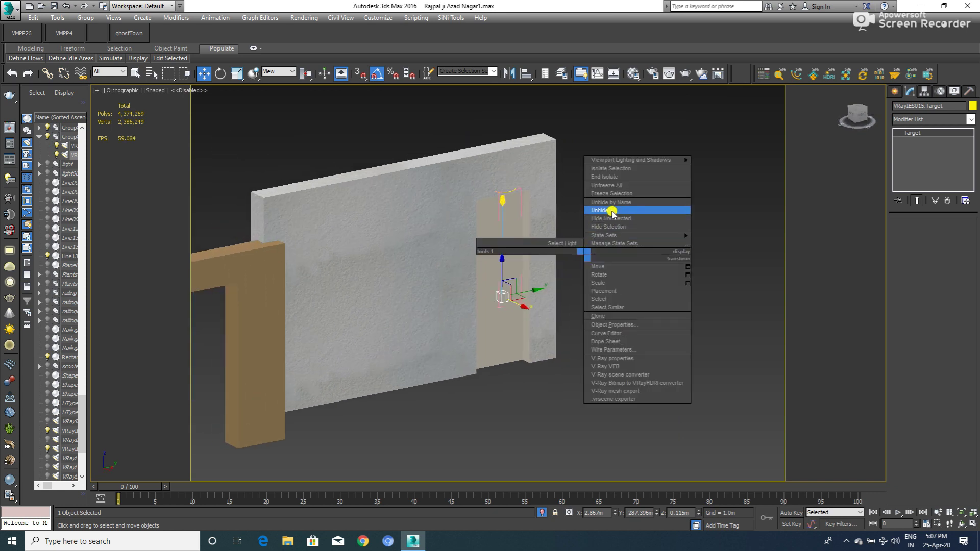
- Unhide all house geometry and orbit to the ceiling light under the balcony
click(612, 213)
alt+middle_drag(586, 258, 516, 262)
scroll(520, 263, down, 4)
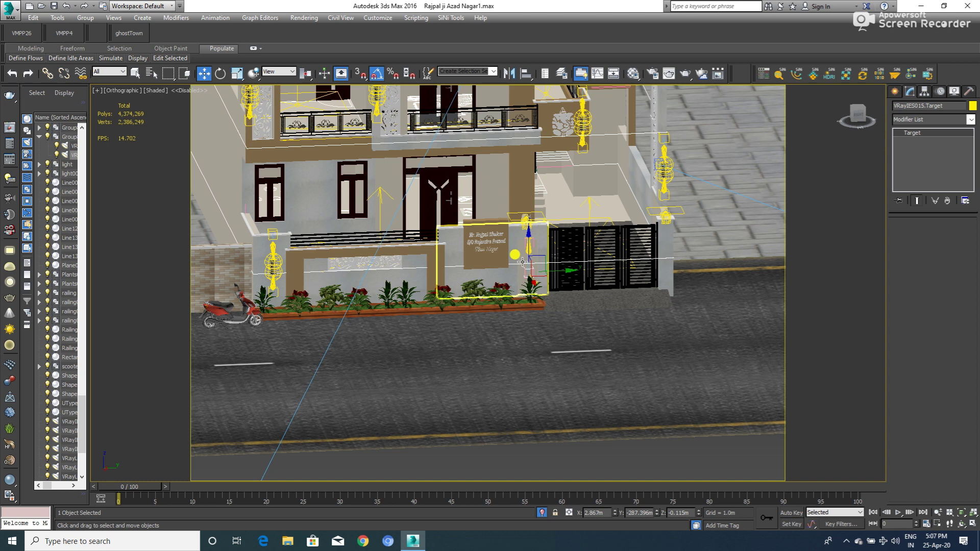
scroll(444, 164, up, 3)
scroll(464, 245, up, 2)
scroll(454, 227, up, 1)
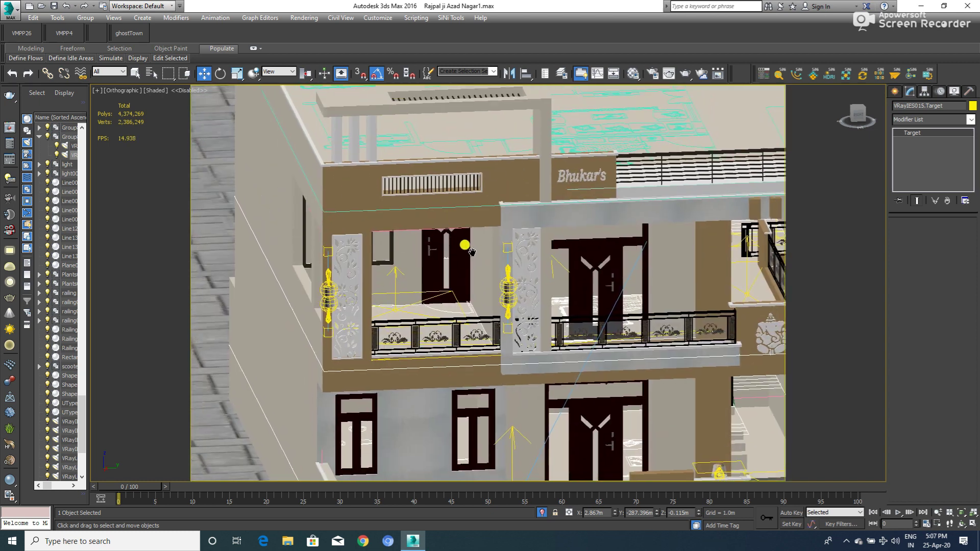
mouse_move(452, 223)
alt+middle_down()
mouse_move(444, 190)
mouse_move(415, 236)
alt+middle_up()
scroll(392, 251, up, 3)
scroll(389, 248, up, 1)
- Clone the balcony ceiling light lower on the front facade as a new copy, Group823
click(389, 248)
scroll(390, 245, down, 3)
scroll(397, 225, down, 2)
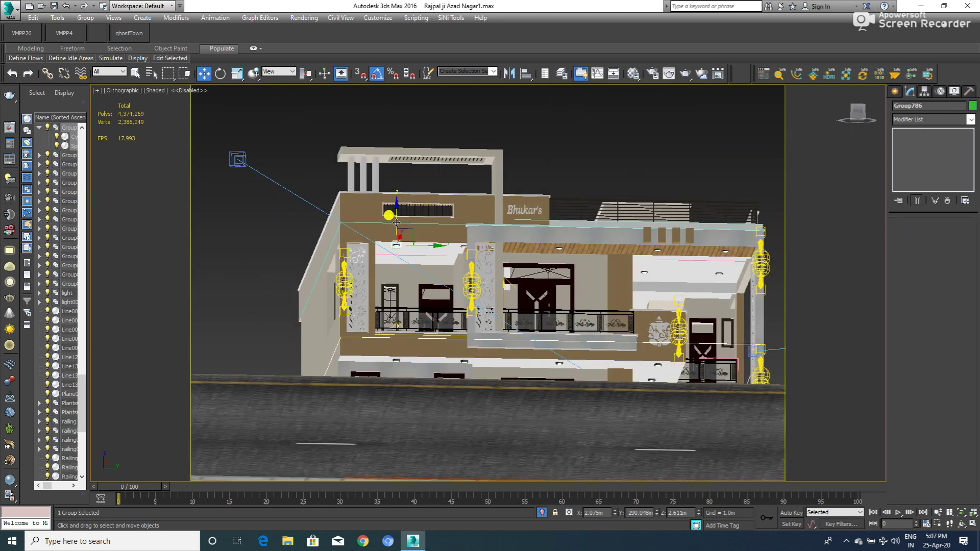
scroll(396, 223, down, 2)
alt+middle_drag(396, 223, 401, 237)
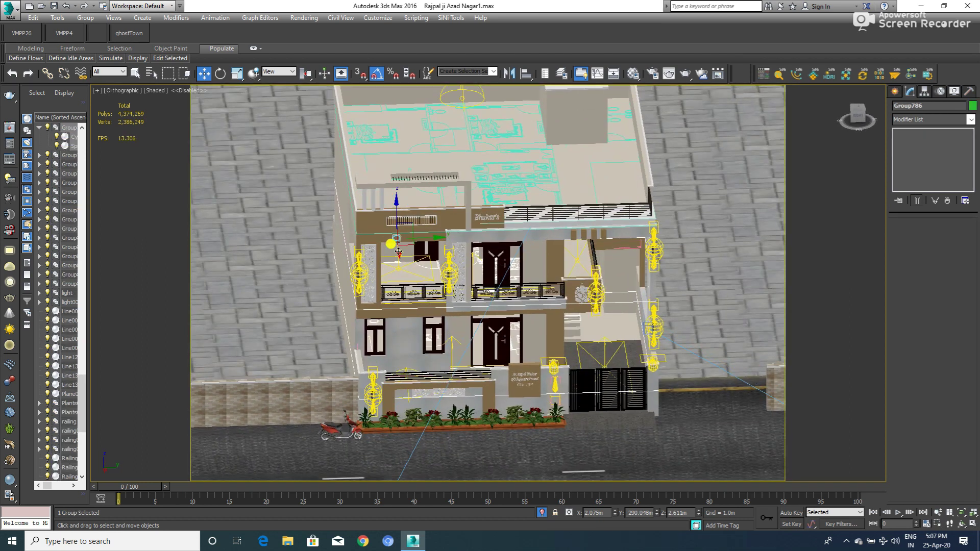
shift+drag(425, 332, 436, 345)
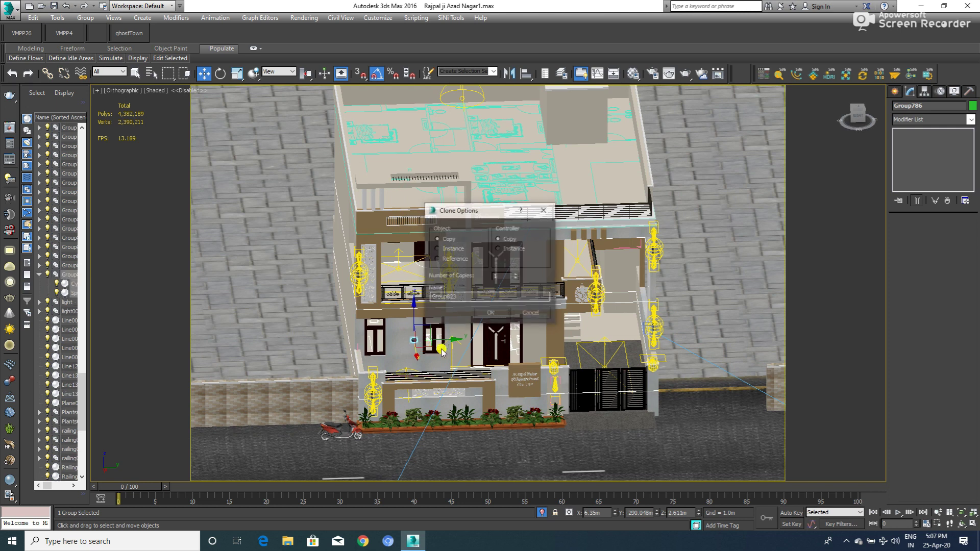
click(489, 313)
- Add the gate frame and the nameplate pillar wall to the selection
scroll(397, 349, up, 2)
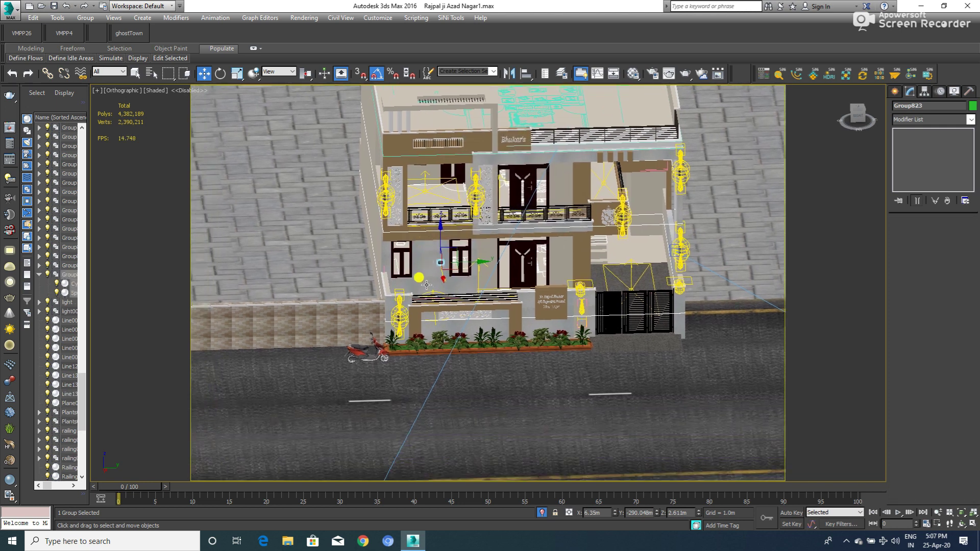
scroll(434, 285, up, 3)
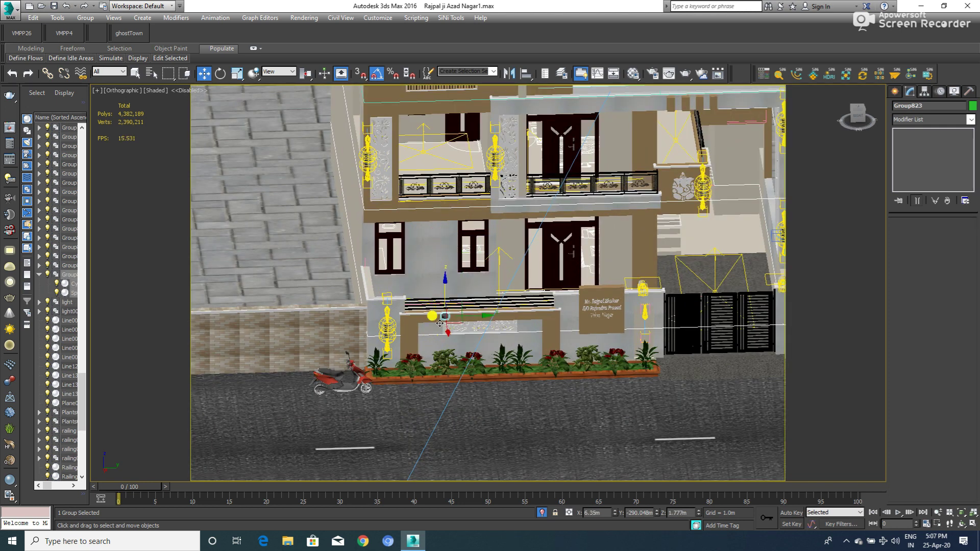
scroll(446, 285, up, 2)
scroll(444, 286, up, 3)
scroll(475, 303, up, 3)
scroll(467, 303, down, 3)
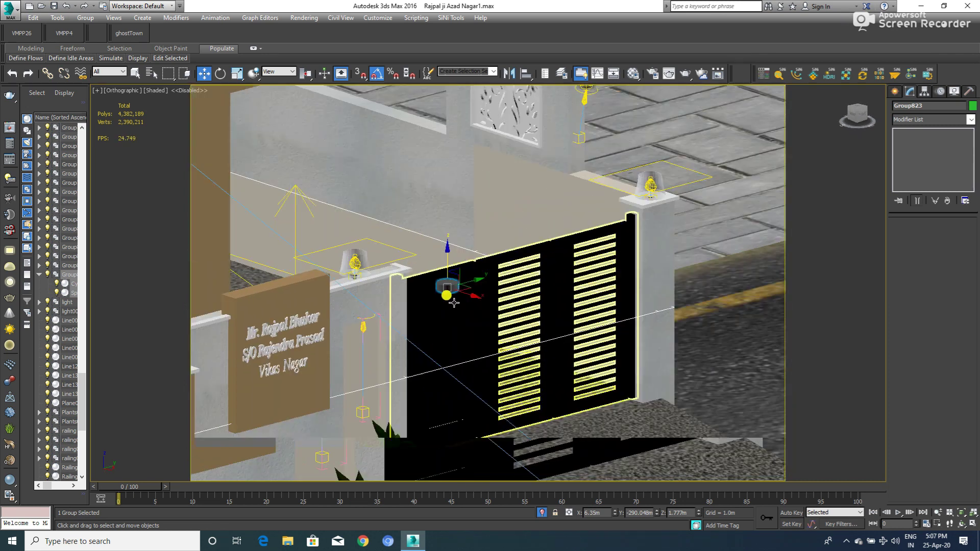
scroll(454, 303, down, 2)
scroll(439, 303, down, 1)
scroll(430, 303, down, 1)
ctrl+click(426, 310)
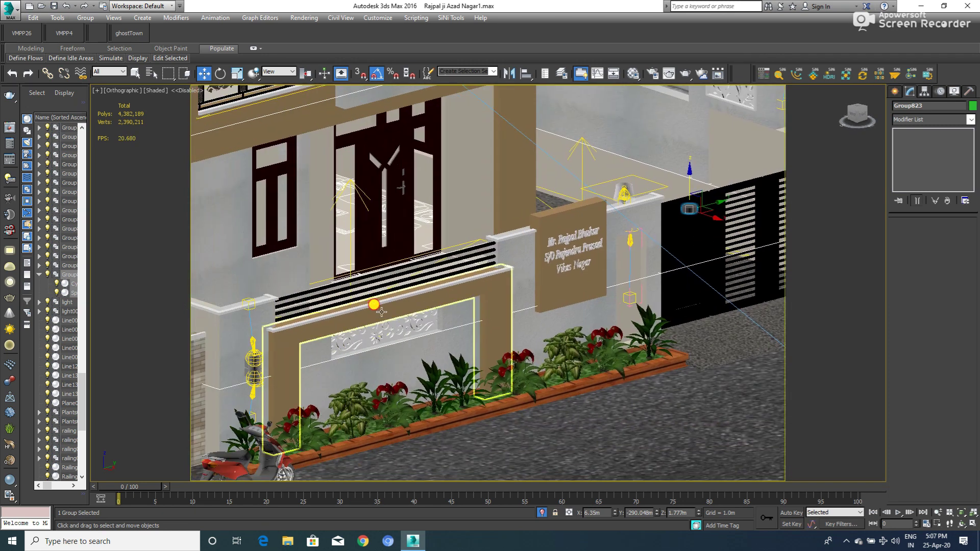
ctrl+click(639, 218)
- Isolate the pillar wall and frame, then move the lamp copy onto the frame in Top view
key(alt+q)
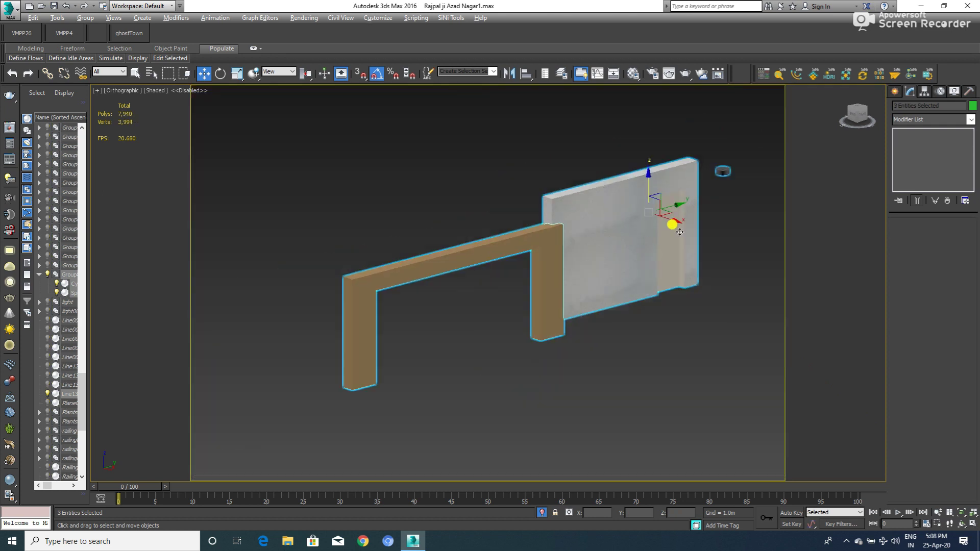
click(719, 172)
key(t)
key(z)
scroll(636, 206, down, 4)
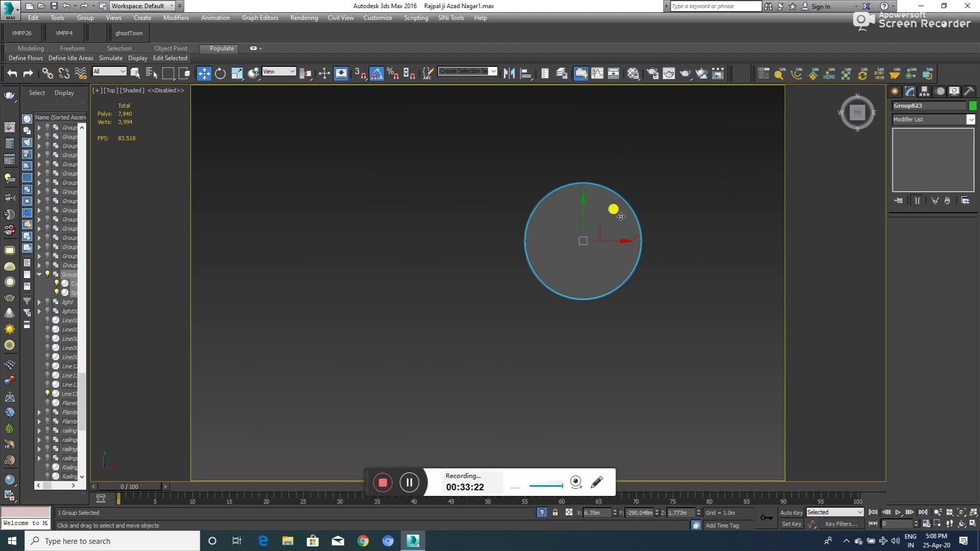
scroll(620, 216, down, 5)
scroll(625, 213, down, 2)
mouse_move(625, 209)
mouse_down()
mouse_move(418, 204)
mouse_move(409, 221)
mouse_move(380, 232)
mouse_up()
scroll(418, 204, up, 3)
scroll(405, 216, up, 3)
scroll(404, 216, up, 4)
- Shrink the lamp and set its height at the frame top in Front view
key(r)
scroll(391, 221, up, 2)
key(w)
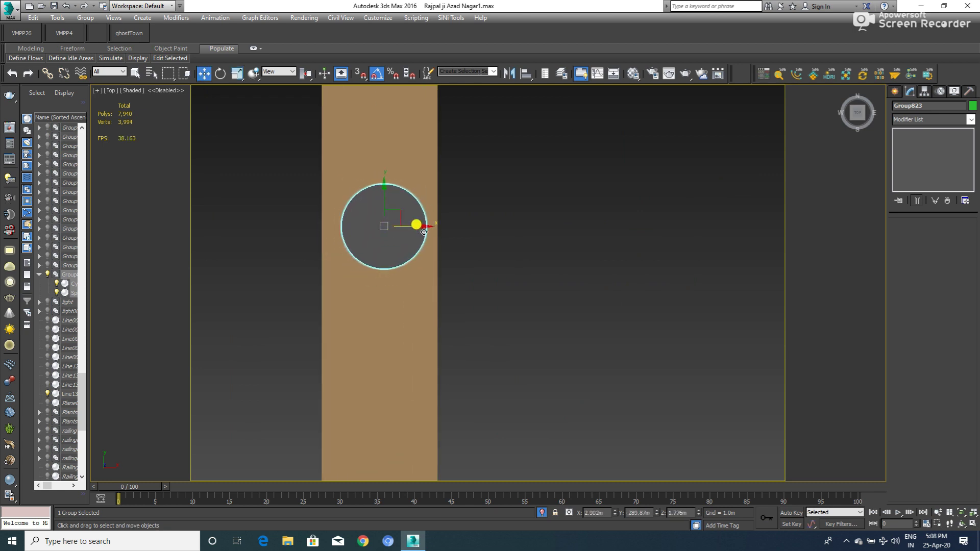
key(f)
key(z)
scroll(449, 219, down, 4)
scroll(466, 214, down, 2)
drag(469, 193, 468, 293)
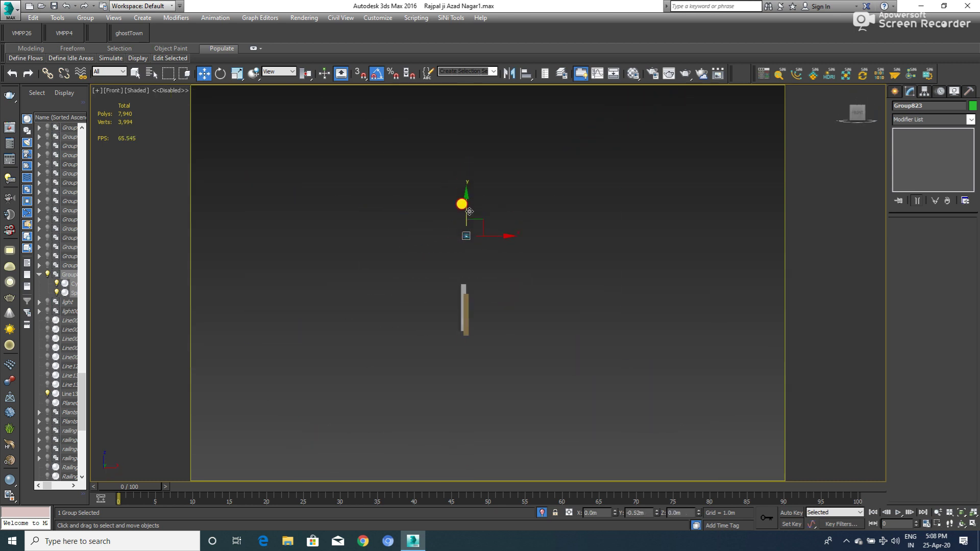
scroll(468, 306, up, 5)
scroll(468, 305, up, 3)
drag(458, 265, 458, 254)
- Tuck the lamp under the top beam in side view and drag a copy along the beam
key(z)
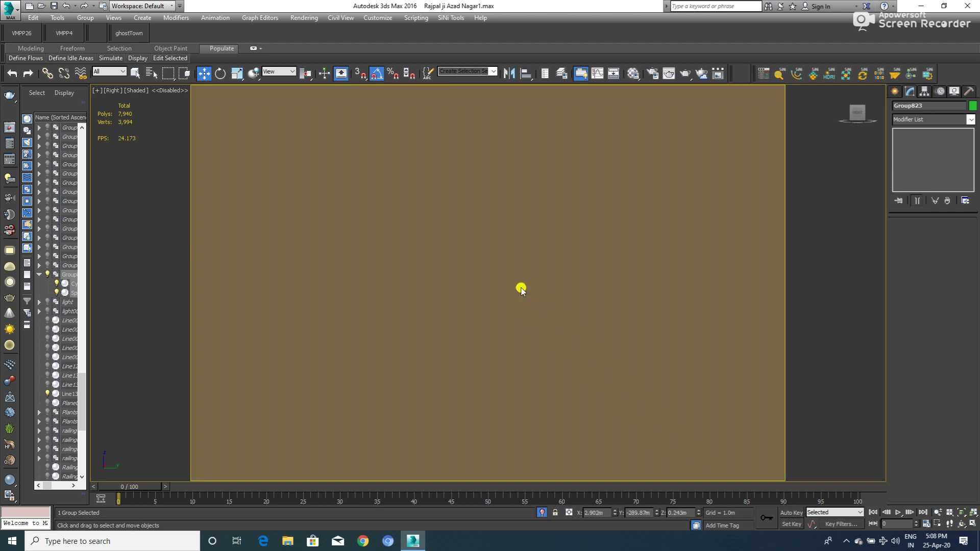
scroll(520, 286, down, 3)
scroll(476, 278, down, 3)
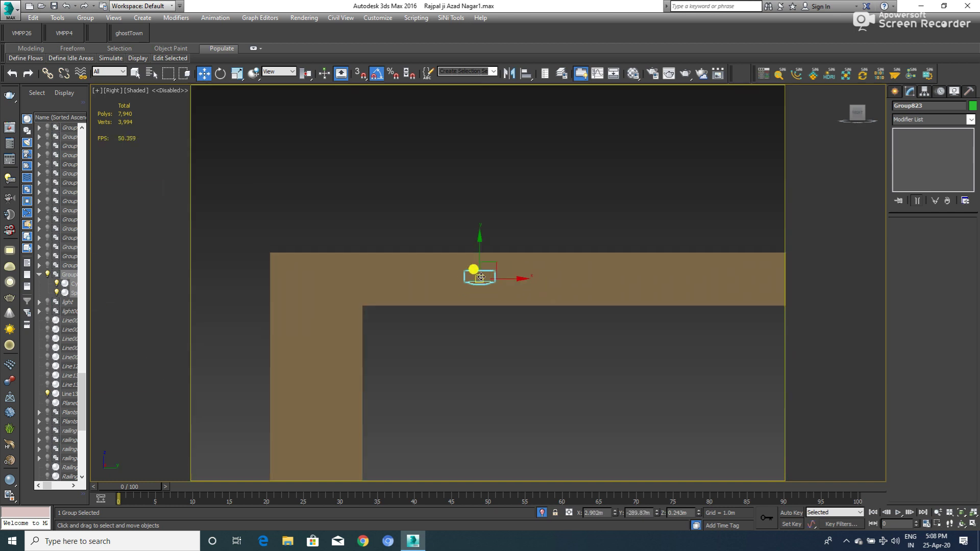
scroll(475, 278, down, 2)
mouse_move(476, 278)
mouse_down()
mouse_move(480, 291)
mouse_move(490, 278)
mouse_move(395, 258)
mouse_up()
scroll(480, 291, up, 3)
scroll(490, 278, down, 1)
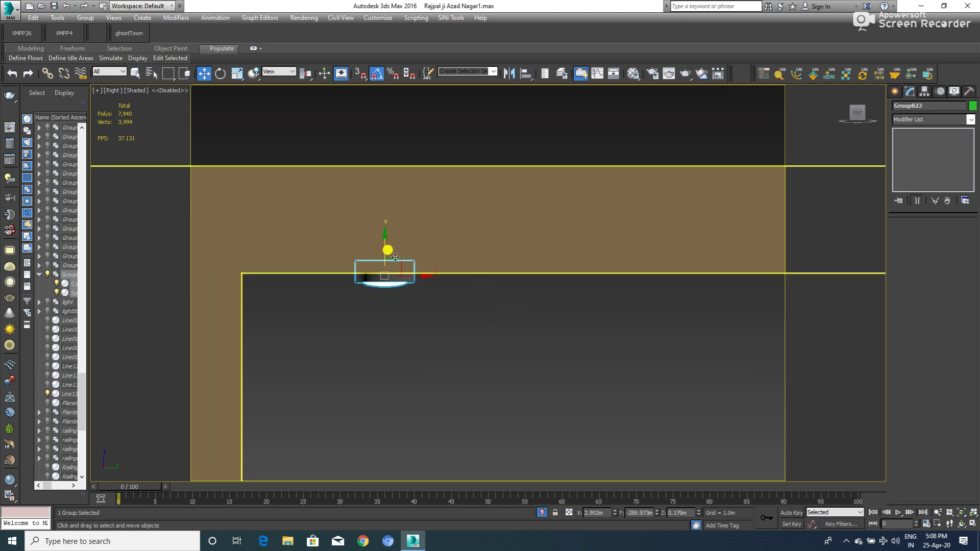
scroll(395, 257, down, 2)
scroll(387, 261, down, 2)
scroll(376, 267, down, 1)
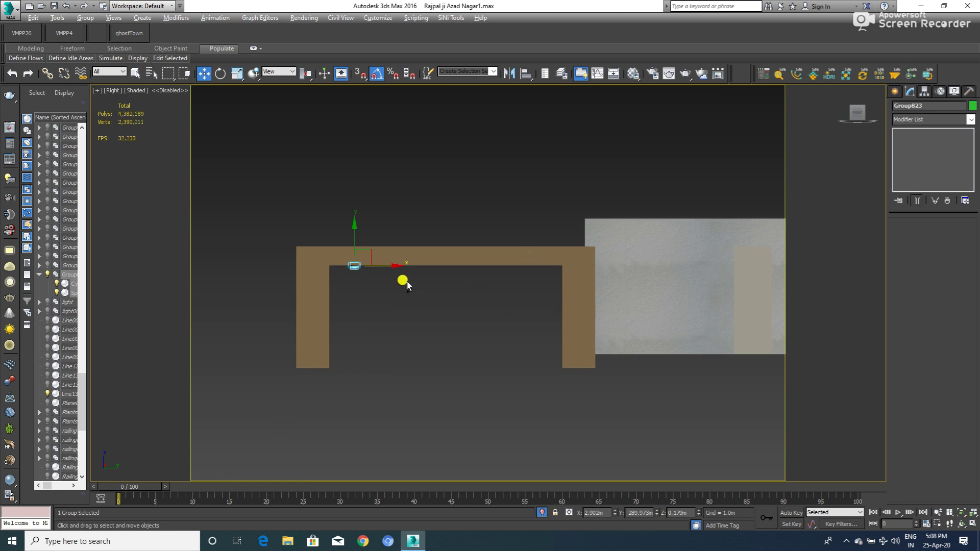
shift+drag(389, 266, 547, 274)
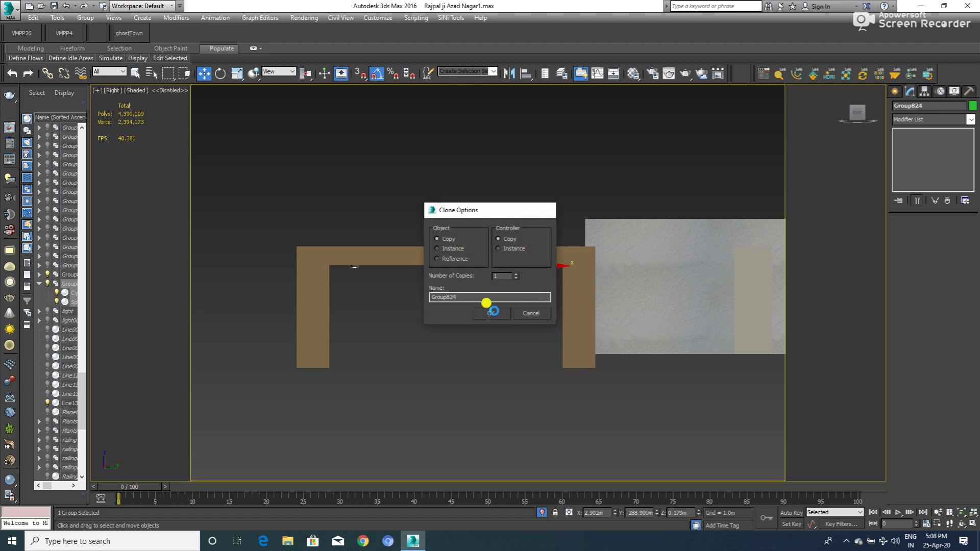
- Confirm the beam lamp copy, clone another onto the wall, and position it in Top view
click(493, 312)
scroll(525, 269, down, 3)
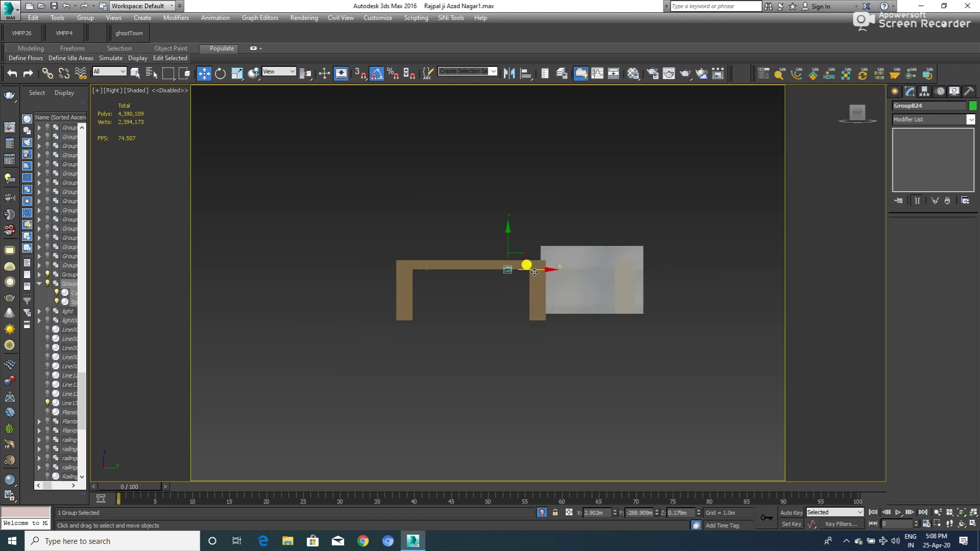
scroll(529, 269, up, 2)
mouse_move(529, 269)
mouse_down()
mouse_move(688, 271)
mouse_move(674, 270)
mouse_up()
click(497, 313)
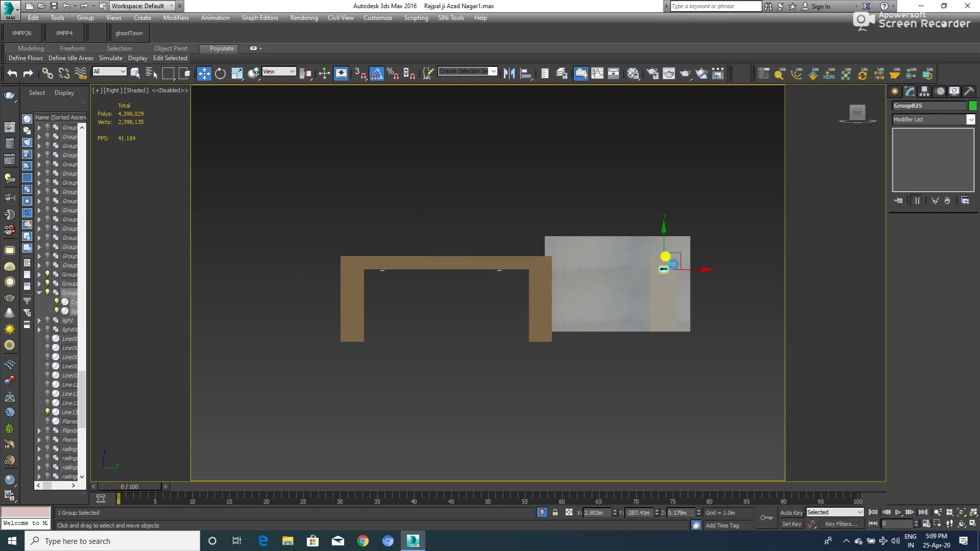
scroll(655, 261, up, 5)
scroll(656, 261, up, 2)
mouse_move(656, 260)
mouse_down()
mouse_move(672, 200)
mouse_move(661, 228)
mouse_up()
scroll(661, 228, up, 3)
key(t)
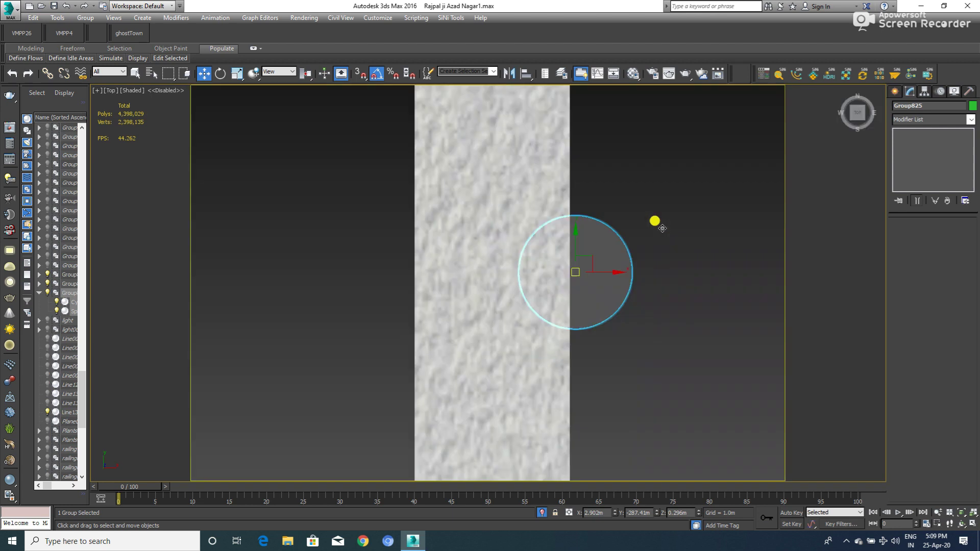
scroll(637, 219, down, 6)
drag(612, 239, 550, 248)
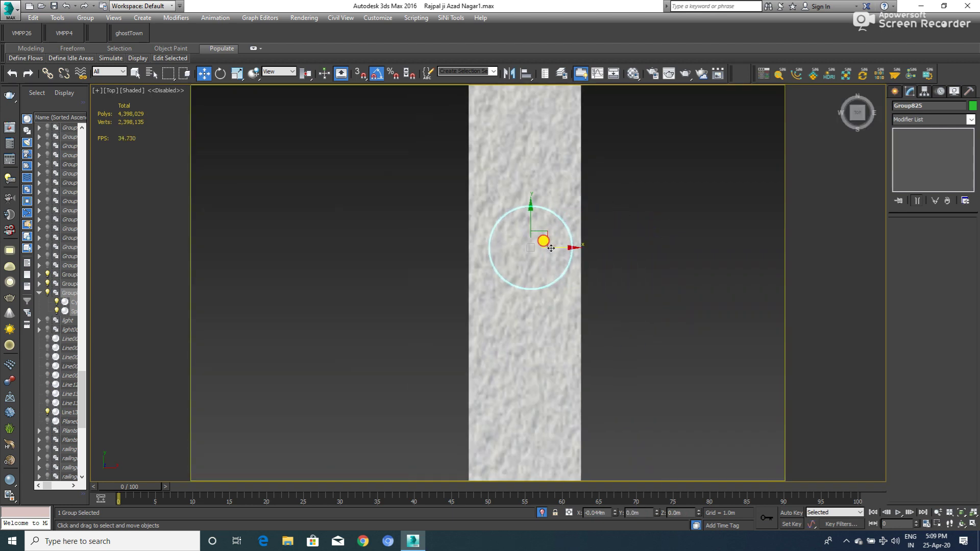
- Raise both fixtures under the beam slightly so they sit snug against it
alt+middle_drag(536, 234, 472, 158)
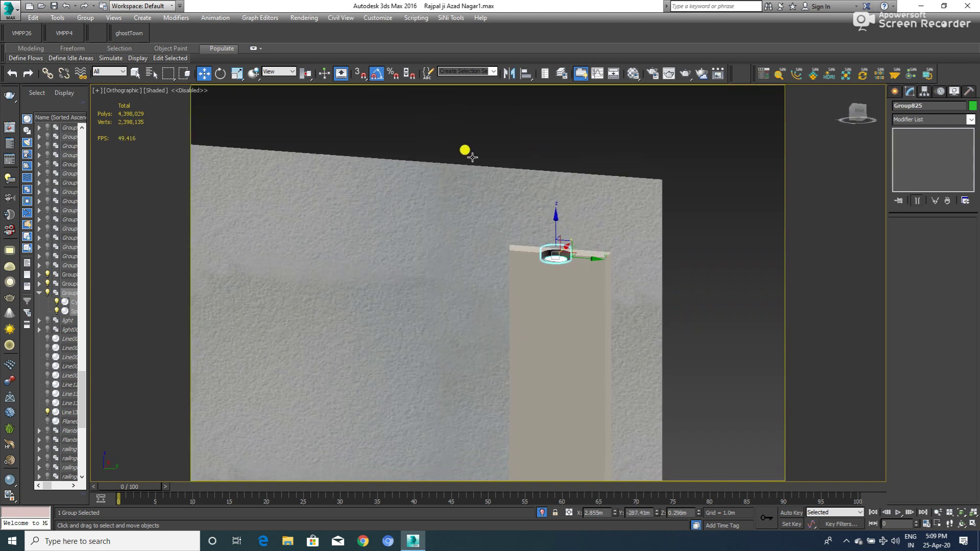
scroll(556, 237, up, 4)
drag(542, 253, 542, 250)
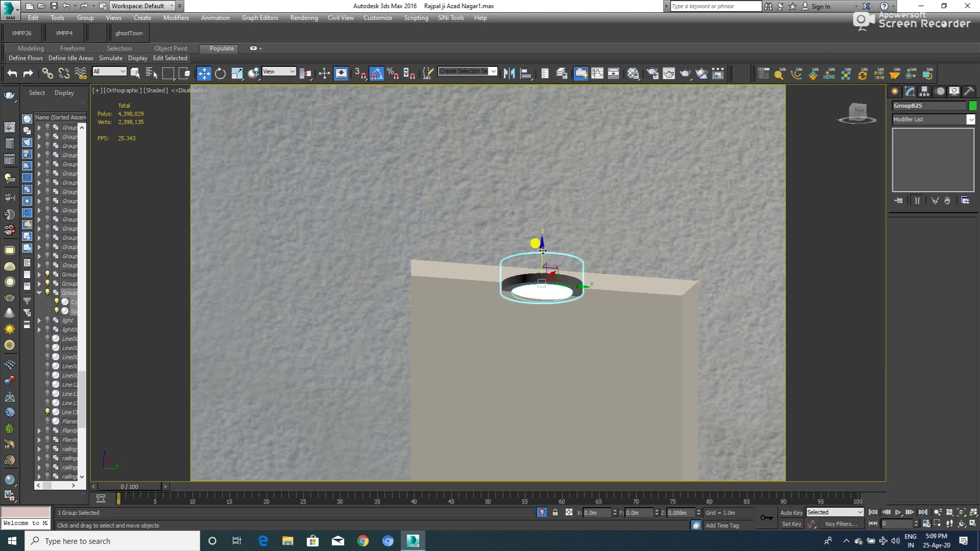
scroll(542, 251, down, 3)
mouse_move(444, 291)
alt+middle_down()
mouse_move(488, 283)
mouse_move(455, 257)
mouse_move(853, 245)
alt+middle_up()
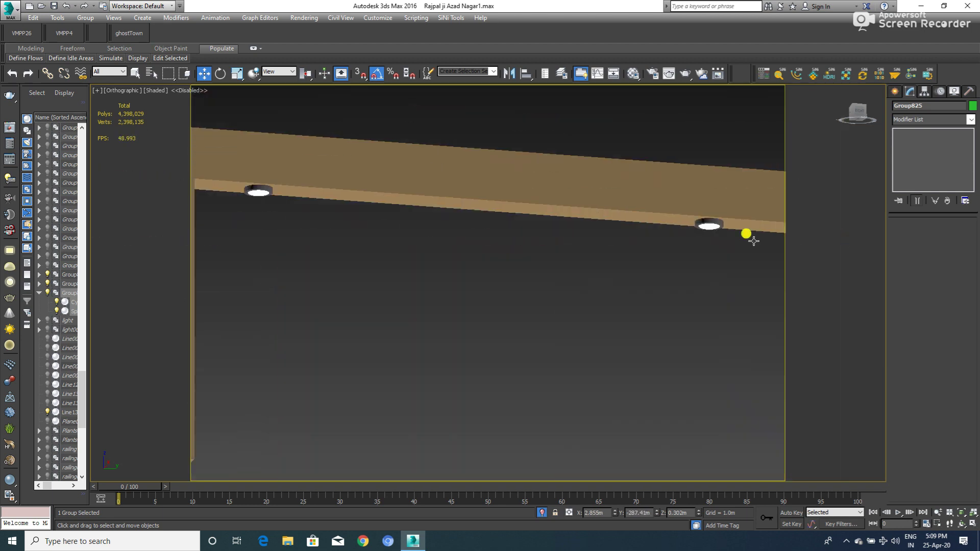
click(709, 225)
ctrl+click(257, 189)
scroll(255, 186, up, 2)
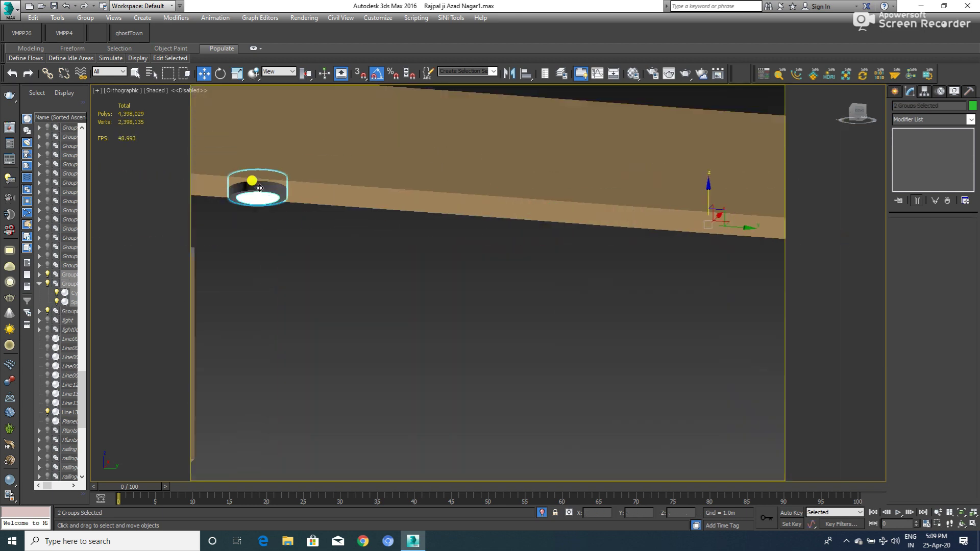
drag(707, 197, 706, 193)
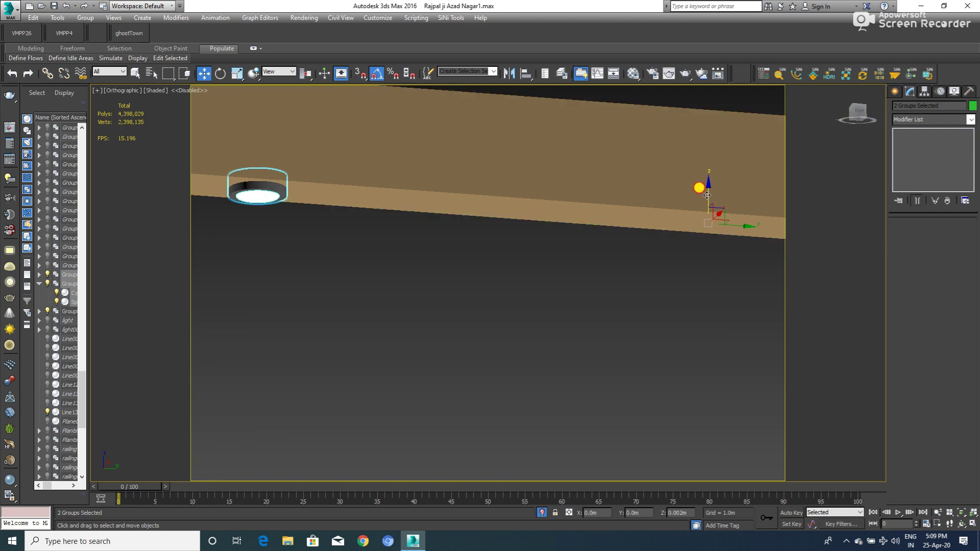
scroll(446, 229, down, 5)
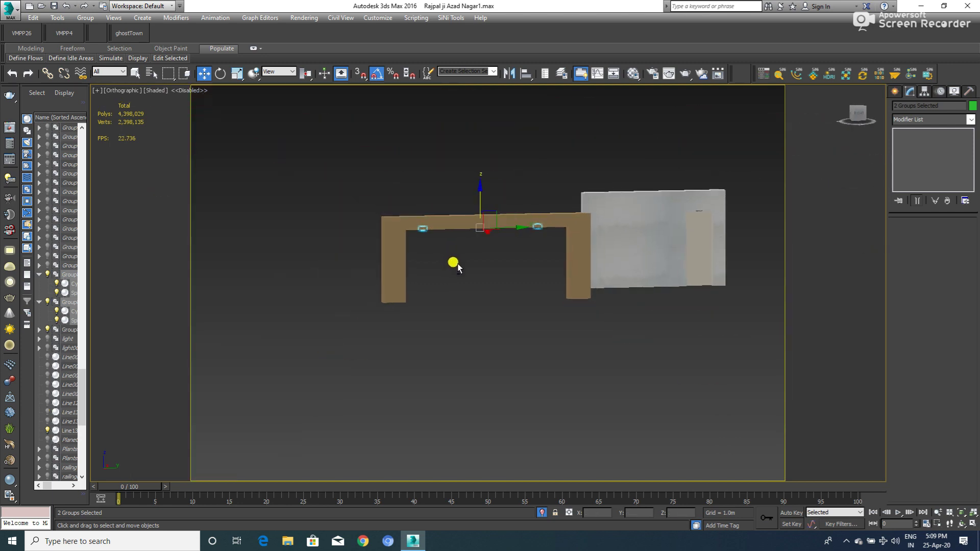
right_click(454, 211)
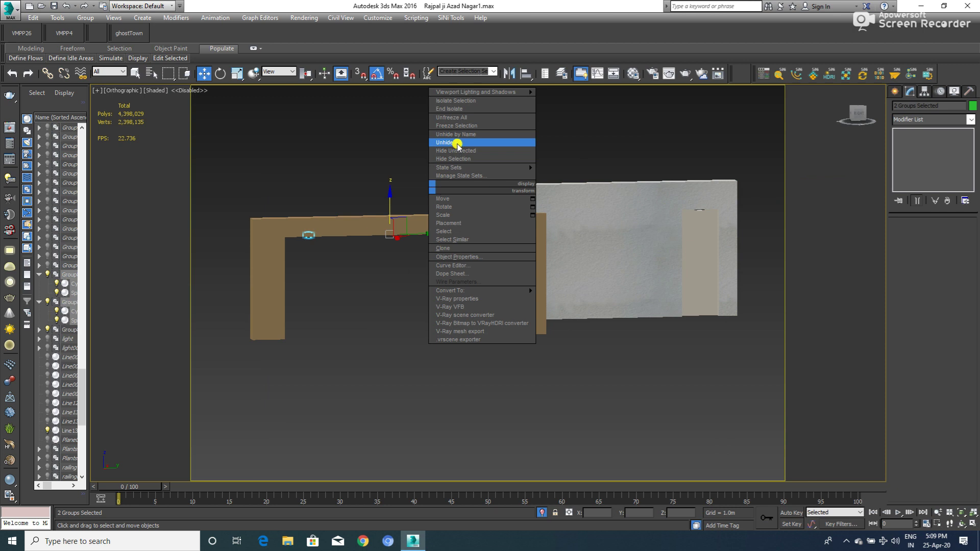
- Unhide the whole scene and select the VRayIES light above the nameplate wall
click(459, 156)
click(703, 219)
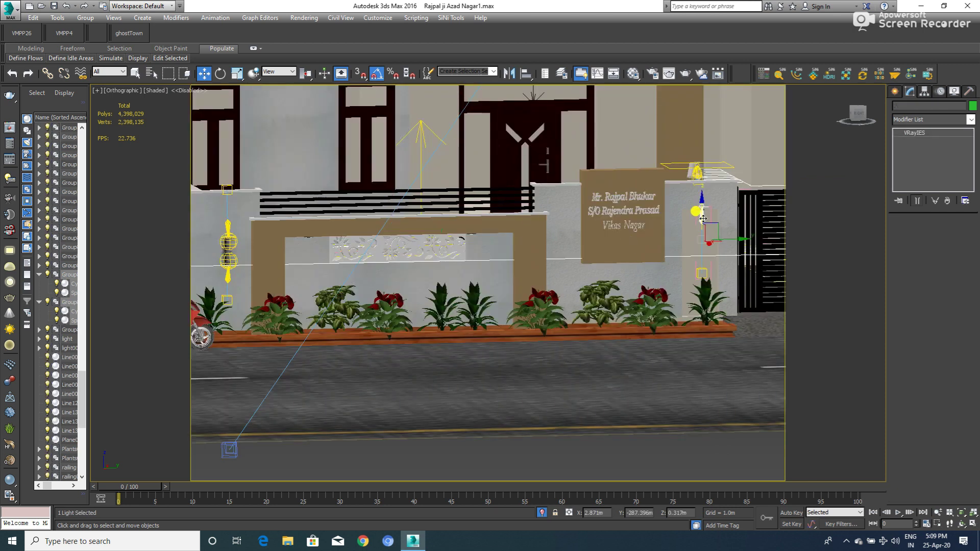
key(alt+q)
drag(464, 357, 465, 360)
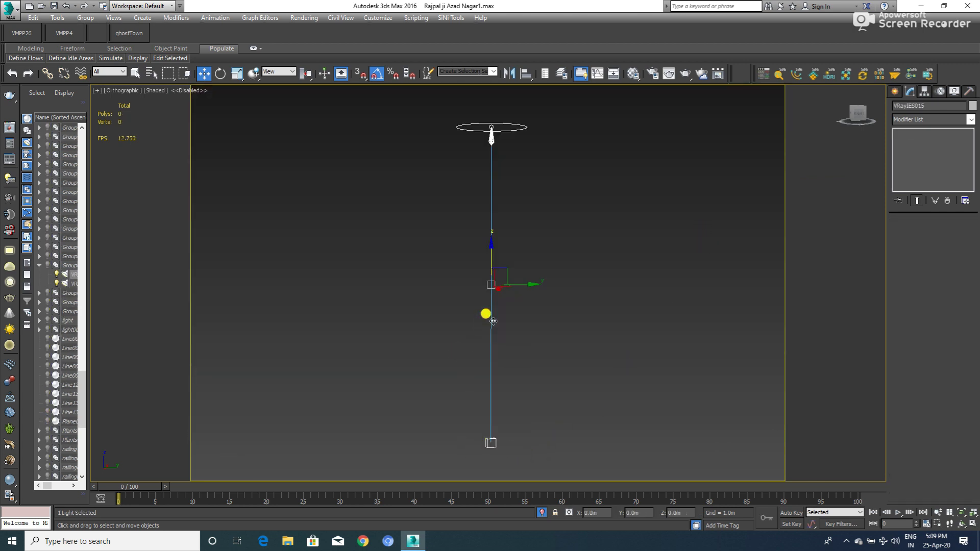
right_click(501, 289)
click(523, 245)
- Copy the IES light leftward over the low wall as VRayIES016 and raise it slightly
scroll(561, 254, down, 4)
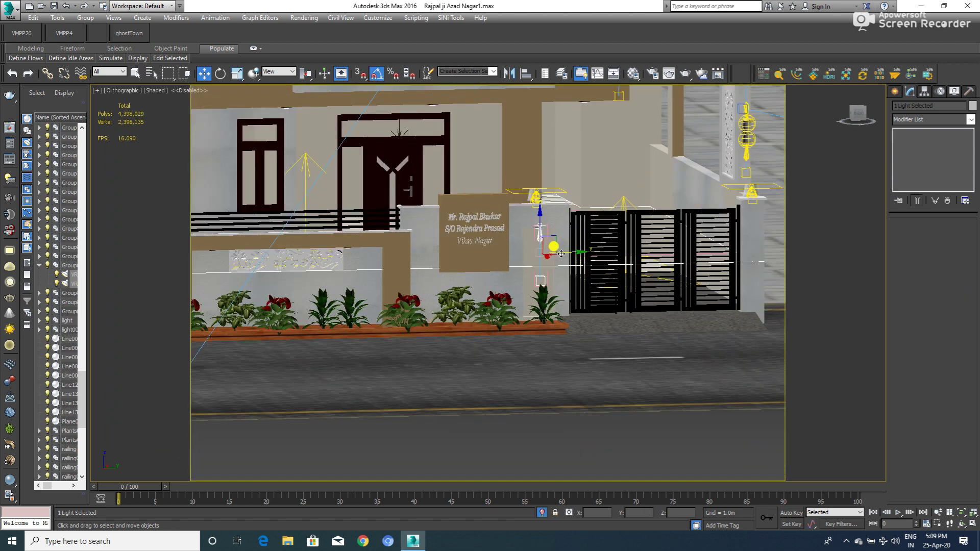
shift+drag(553, 253, 377, 275)
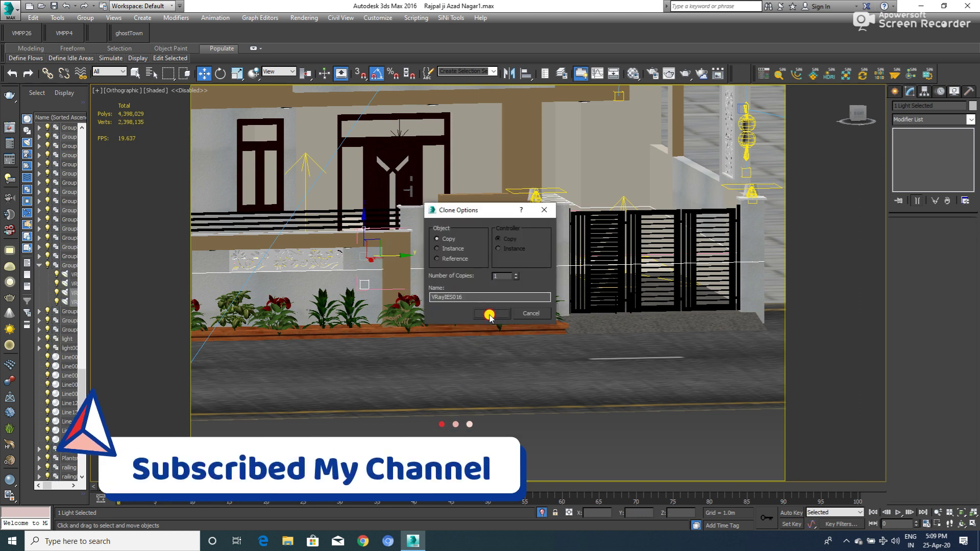
click(489, 317)
scroll(367, 256, up, 3)
scroll(368, 256, up, 2)
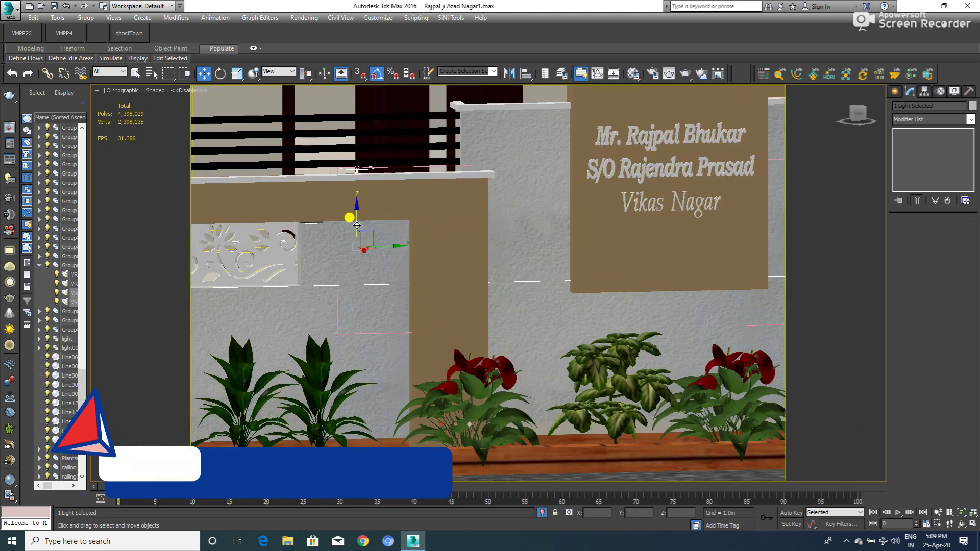
drag(363, 280, 315, 225)
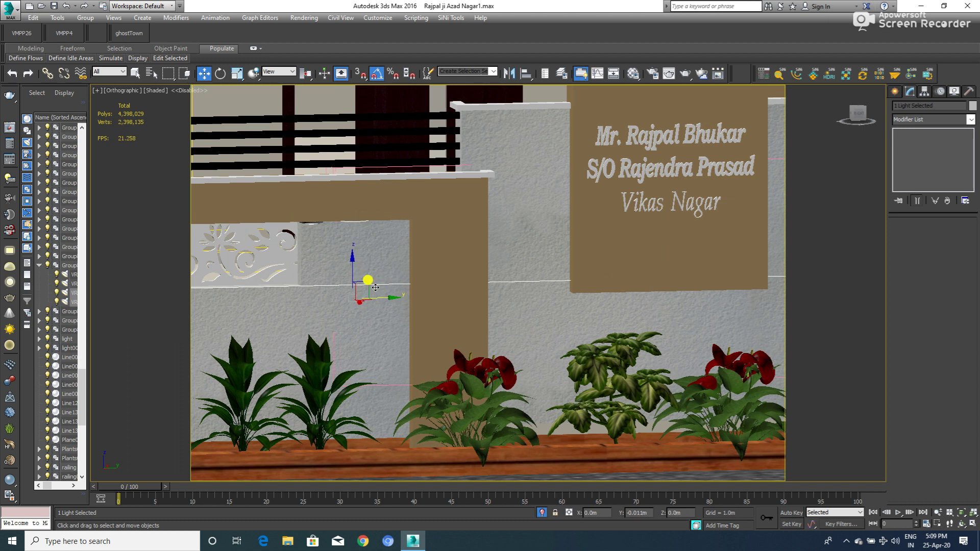
- Slide the Group824 fixture right along the top of the wall box
click(311, 220)
scroll(309, 218, up, 2)
scroll(327, 218, up, 2)
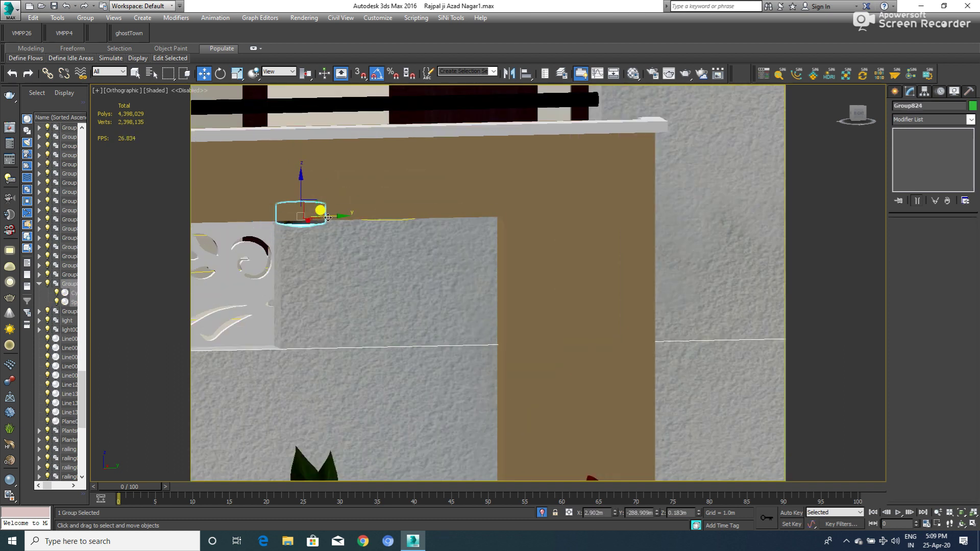
drag(332, 217, 411, 217)
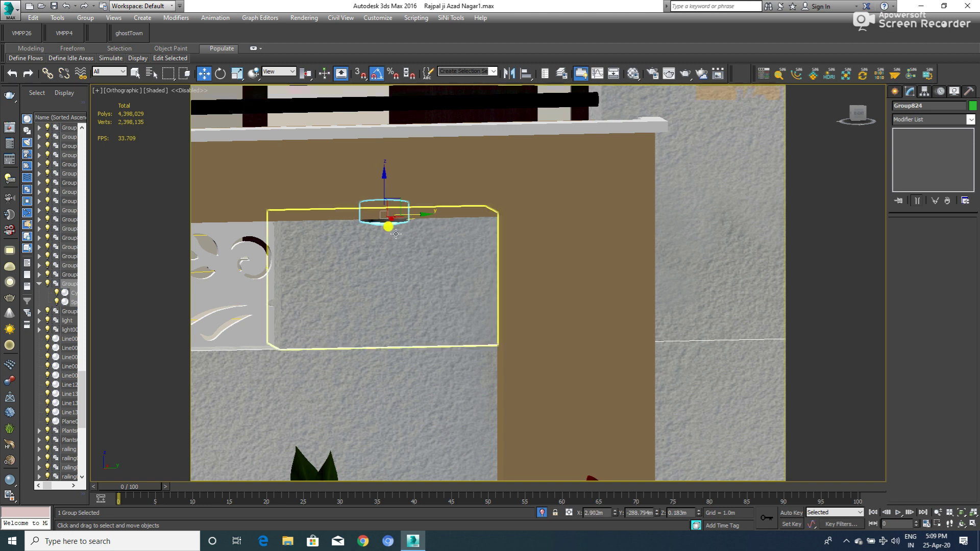
scroll(393, 236, down, 4)
scroll(395, 250, down, 3)
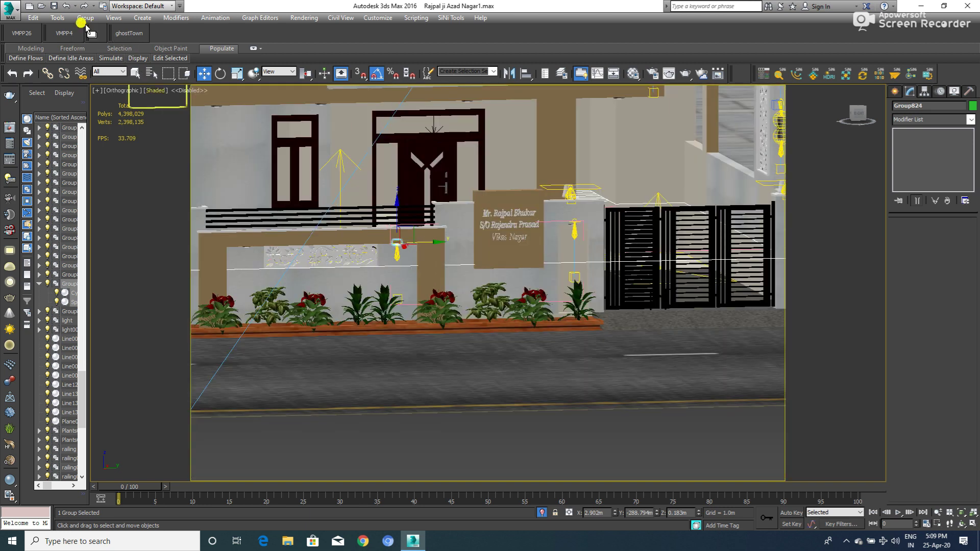
- Restrict selection to Lights and clone the IES light toward the left end of the wall
click(109, 73)
click(111, 103)
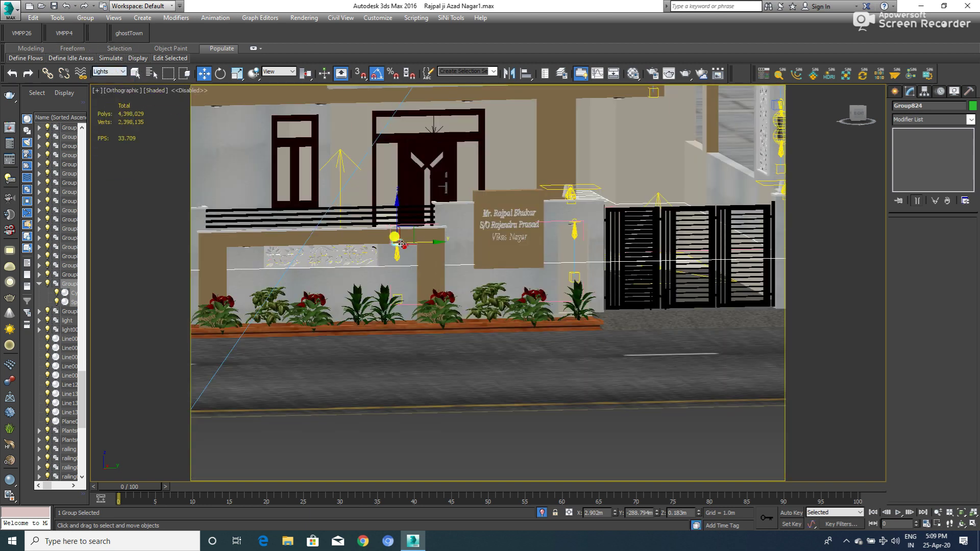
click(397, 258)
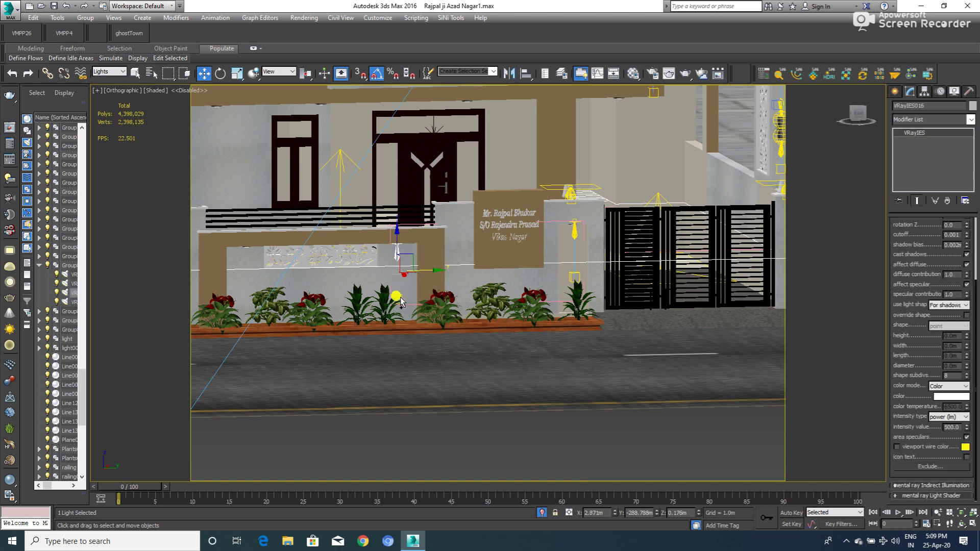
drag(401, 299, 263, 277)
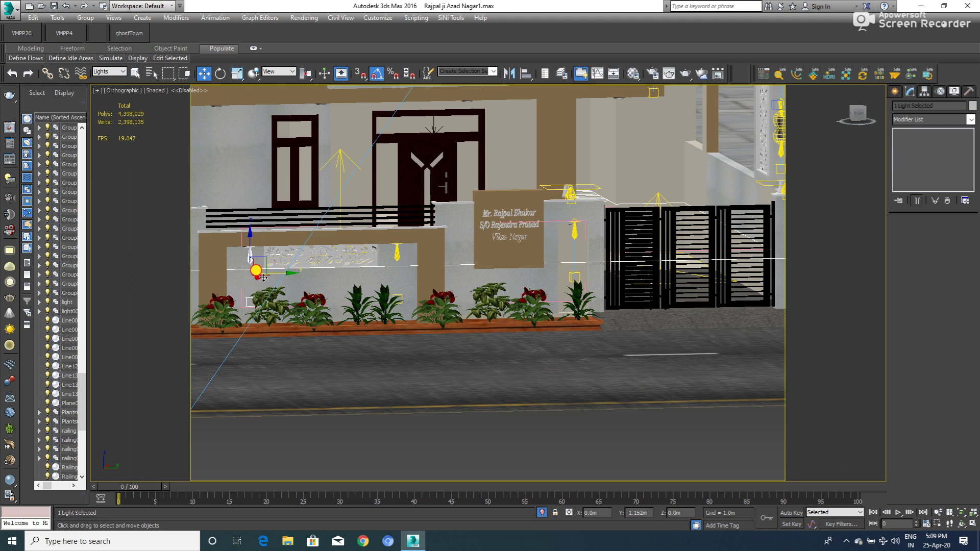
shift+drag(264, 277, 239, 242)
key(Return)
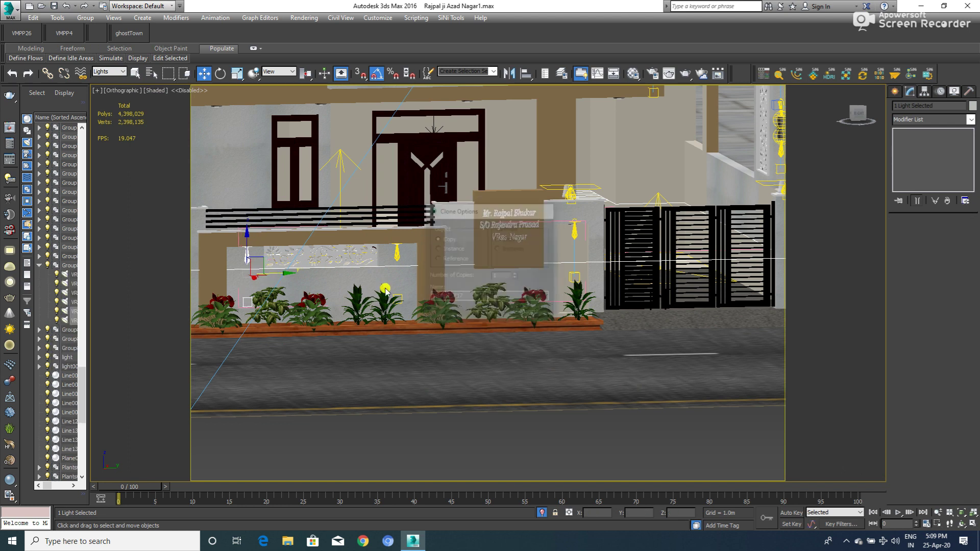
- Nudge the IES lights into place and view the scene through VRayPhysicalCamera003
scroll(240, 241, up, 2)
scroll(240, 241, up, 3)
drag(281, 324, 279, 322)
scroll(310, 293, down, 5)
scroll(310, 294, down, 3)
mouse_move(310, 294)
alt+middle_down()
mouse_move(480, 310)
mouse_move(566, 250)
alt+middle_up()
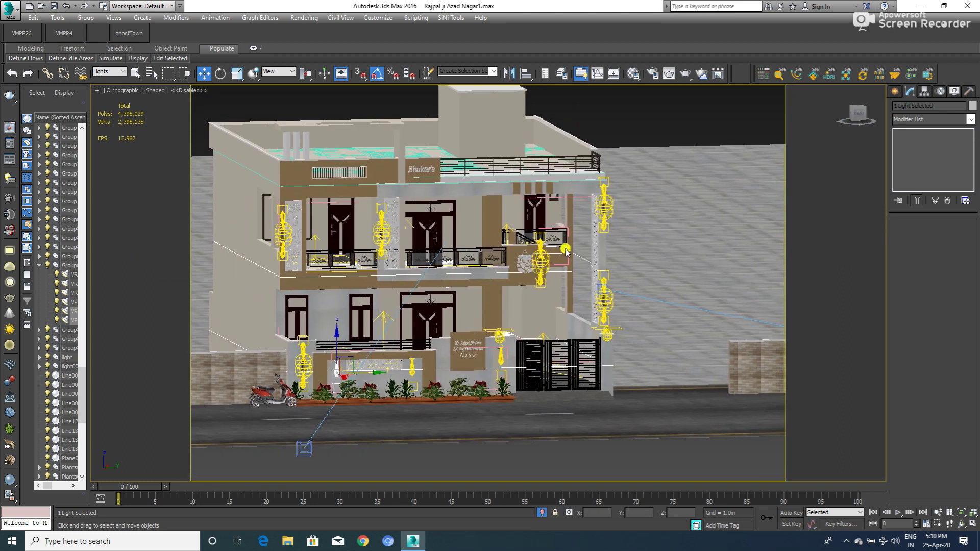
drag(604, 279, 571, 258)
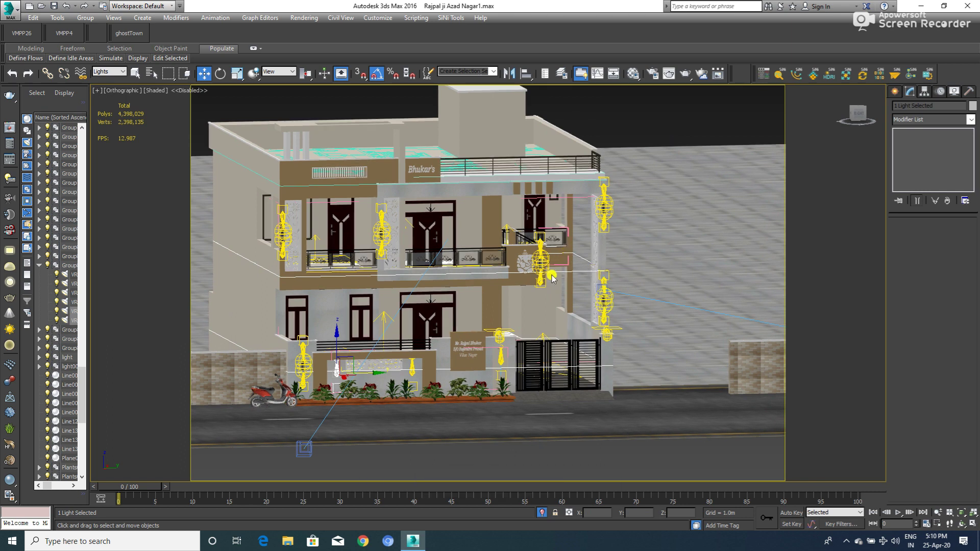
key(c)
double_click(477, 196)
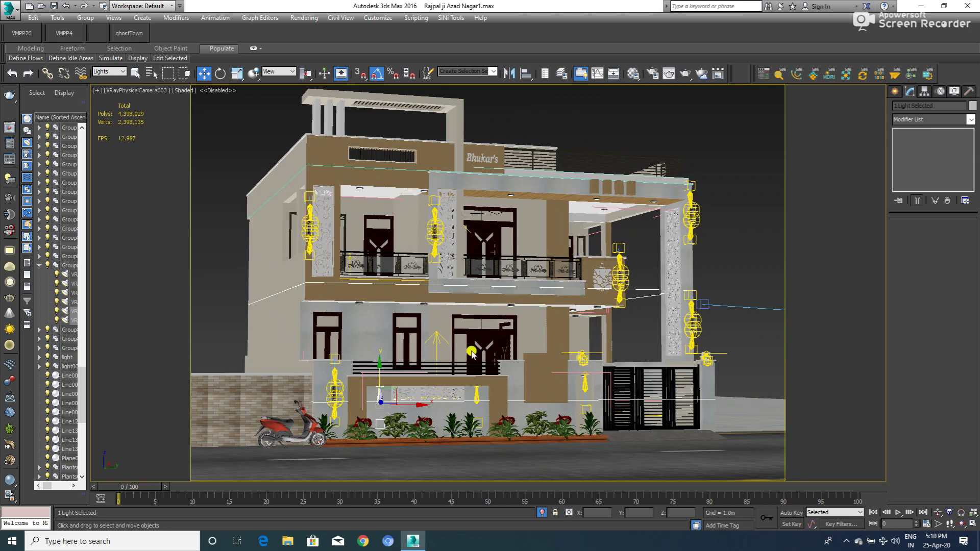
- Set the selection filter back to All, then run and close a quick test render
click(106, 75)
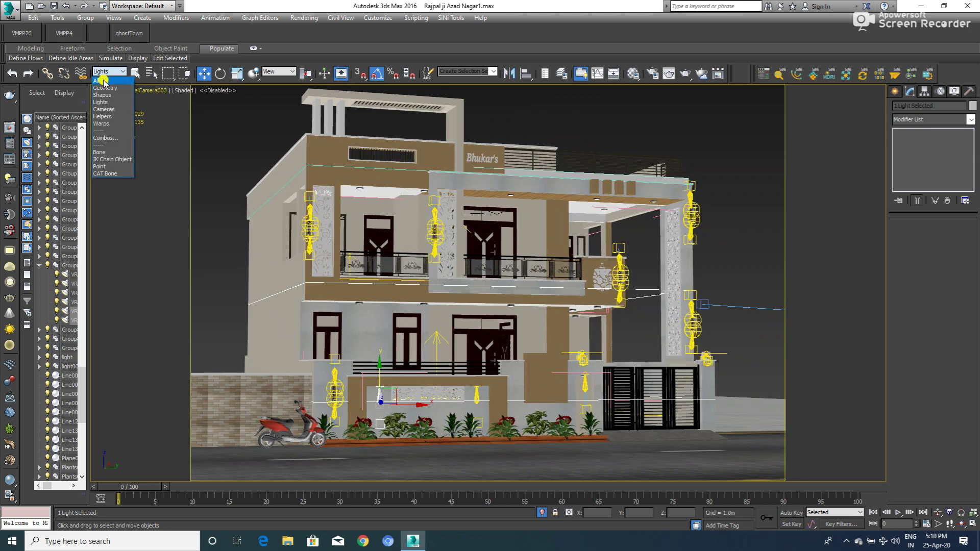
click(97, 81)
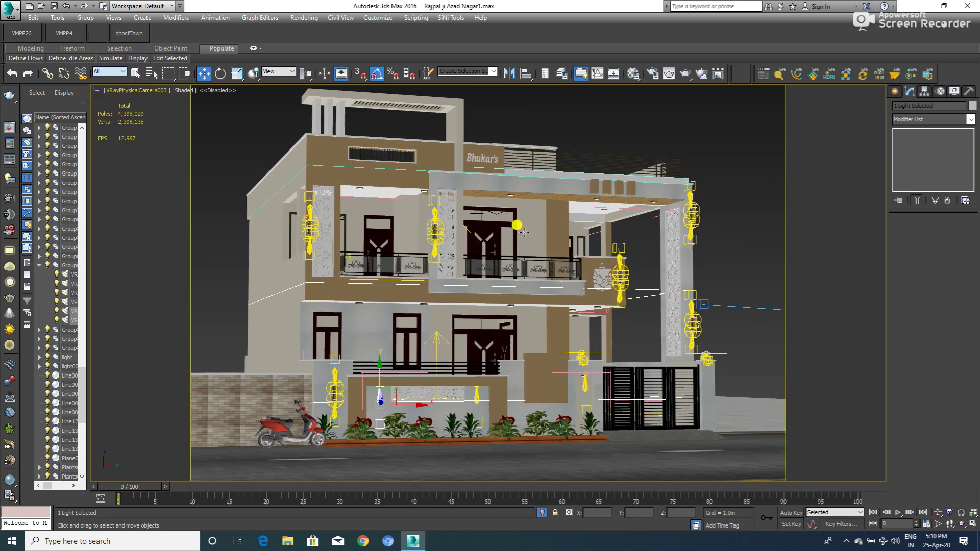
click(670, 77)
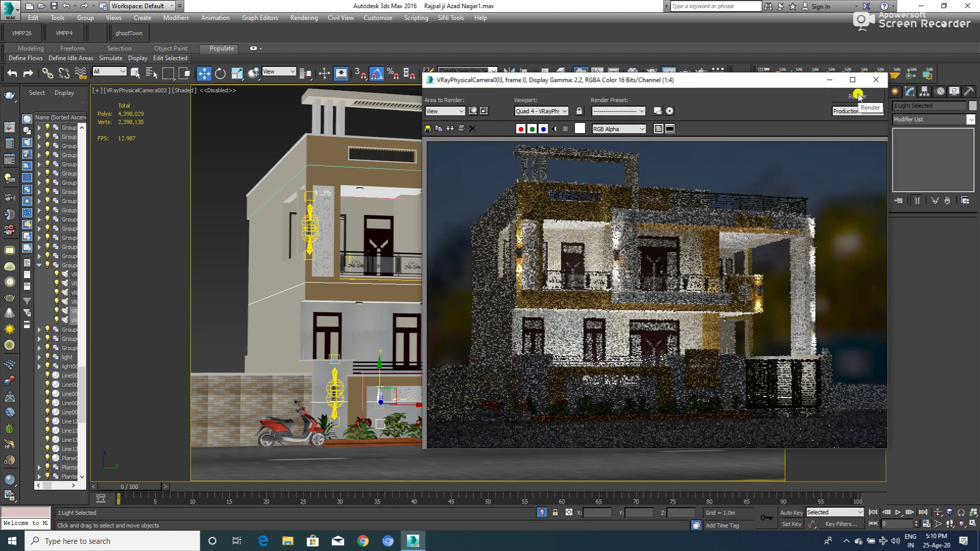
click(876, 79)
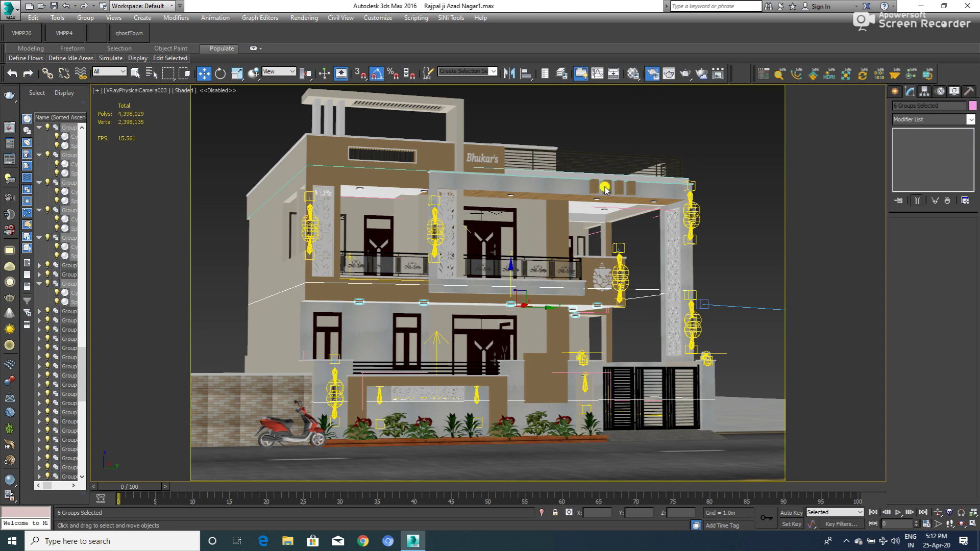
- Start the full V-Ray render of the camera view saved as raj.png, zooming the frame buffer
key(F10)
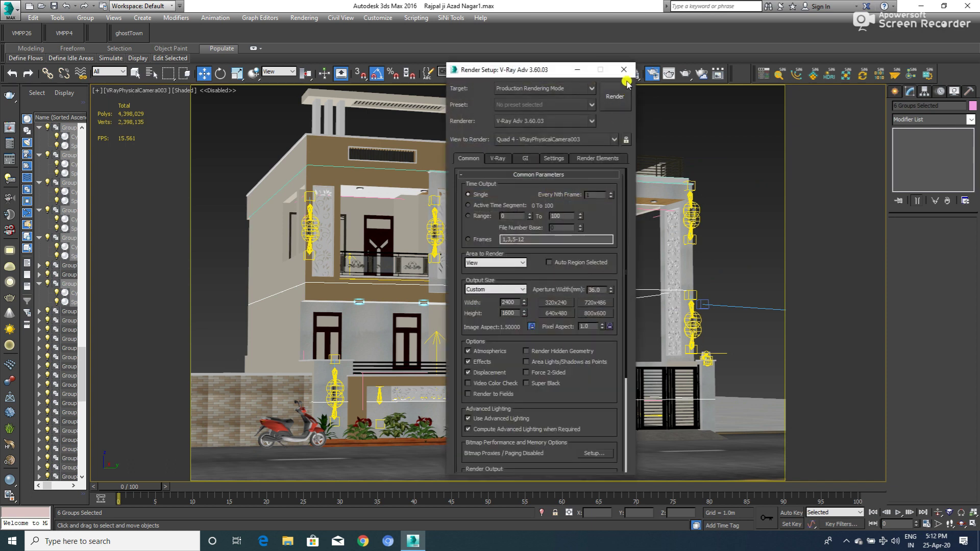
click(623, 72)
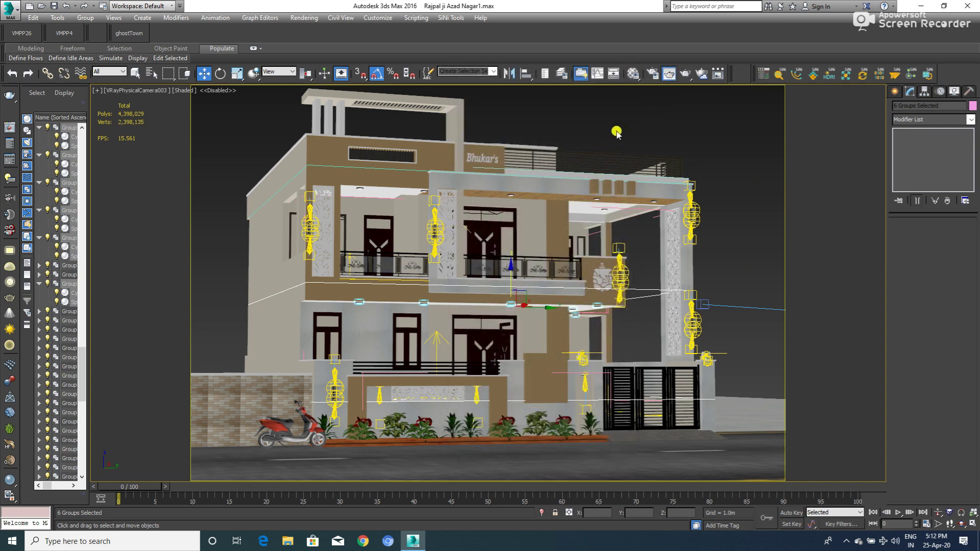
key(shift+q)
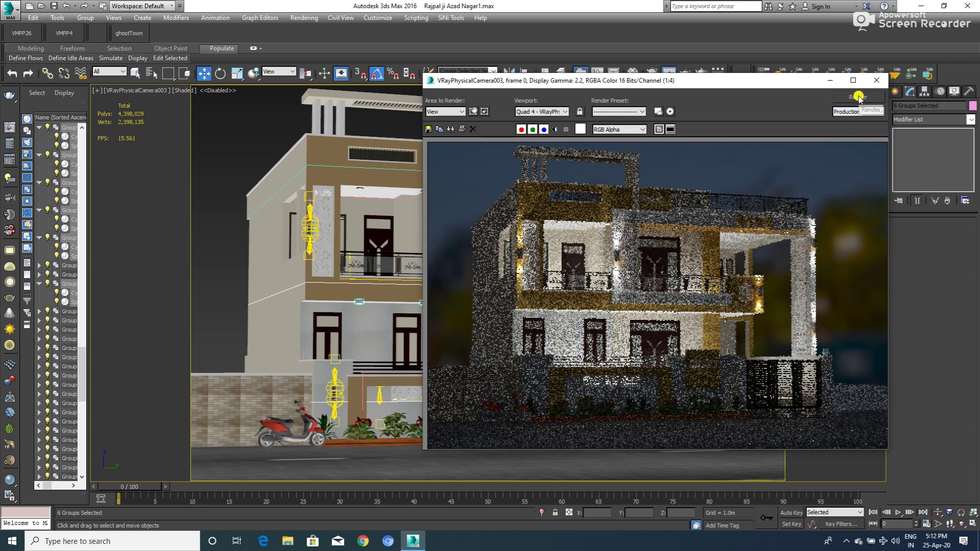
click(858, 97)
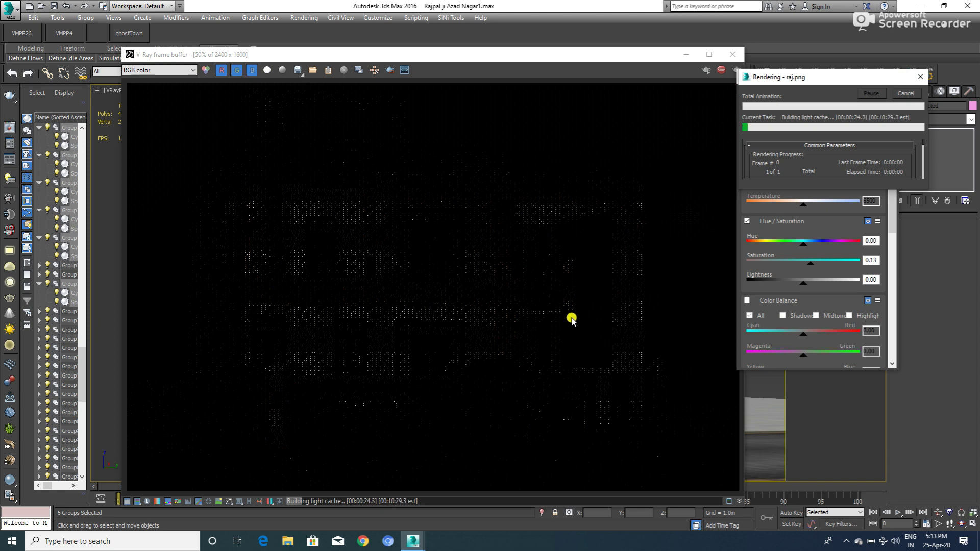
scroll(468, 251, down, 2)
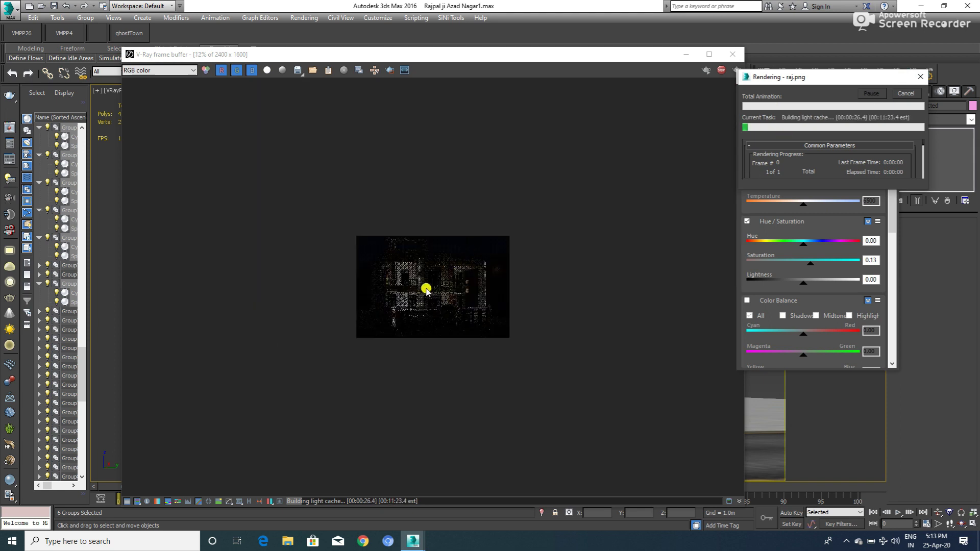
scroll(434, 290, up, 1)
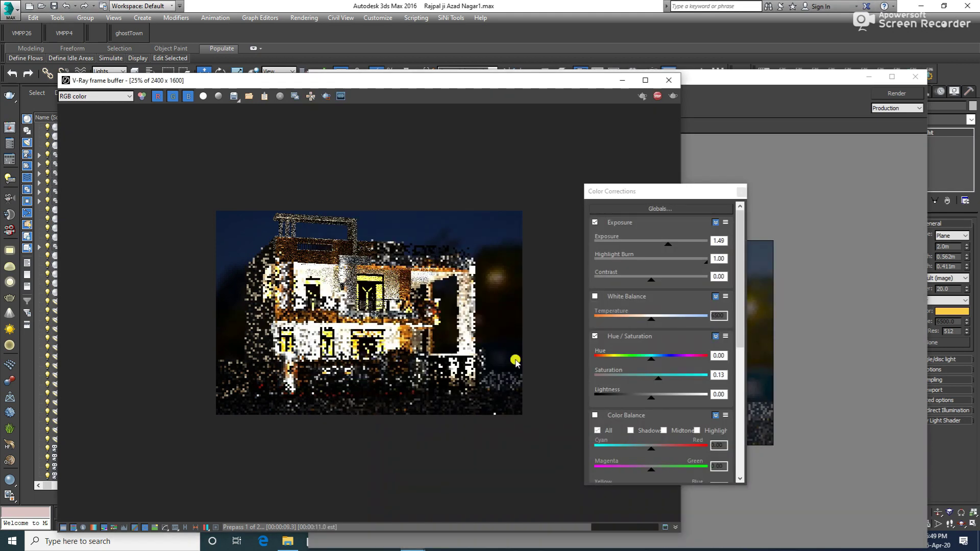
- Move the colour corrections panel off the render and reposition the camera render view in front
drag(645, 192, 126, 169)
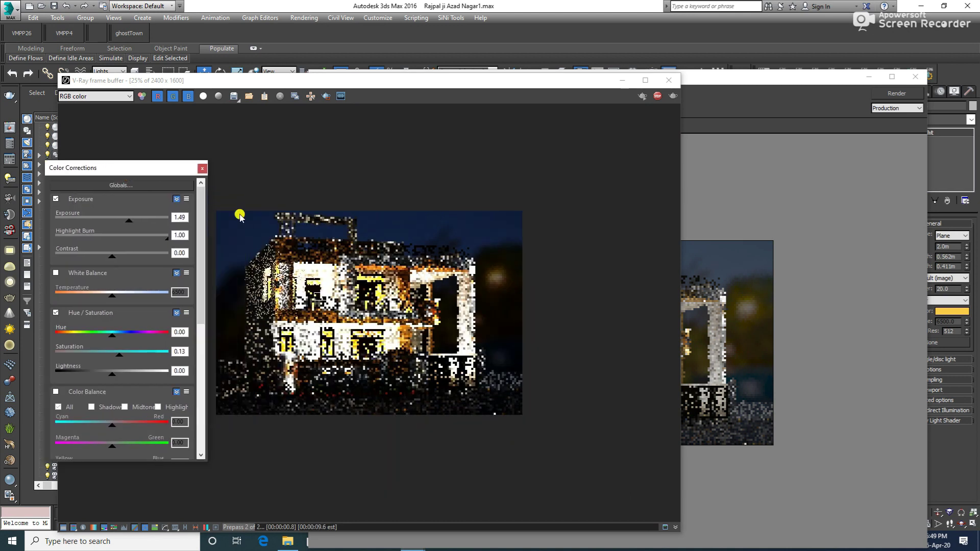
click(751, 269)
scroll(602, 337, up, 2)
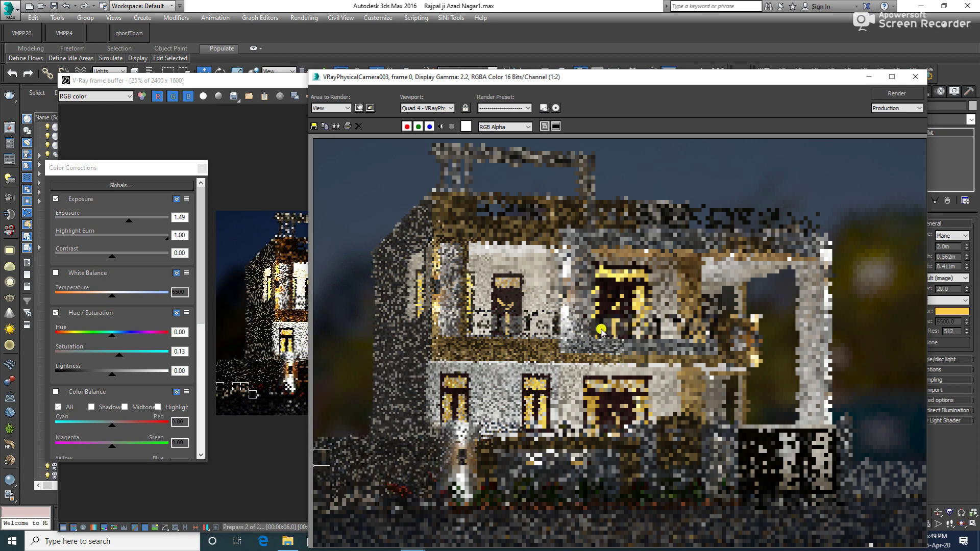
scroll(607, 352, down, 1)
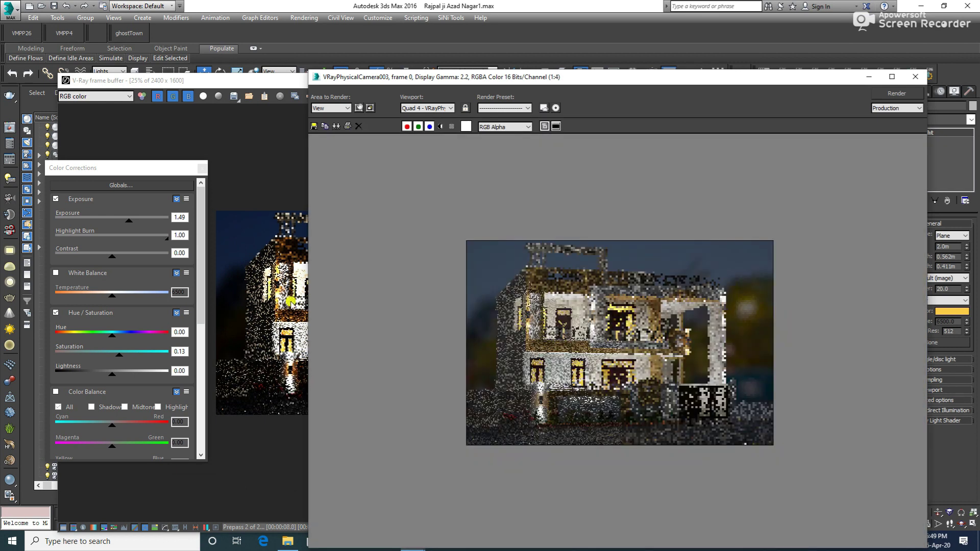
click(735, 320)
drag(699, 78, 724, 126)
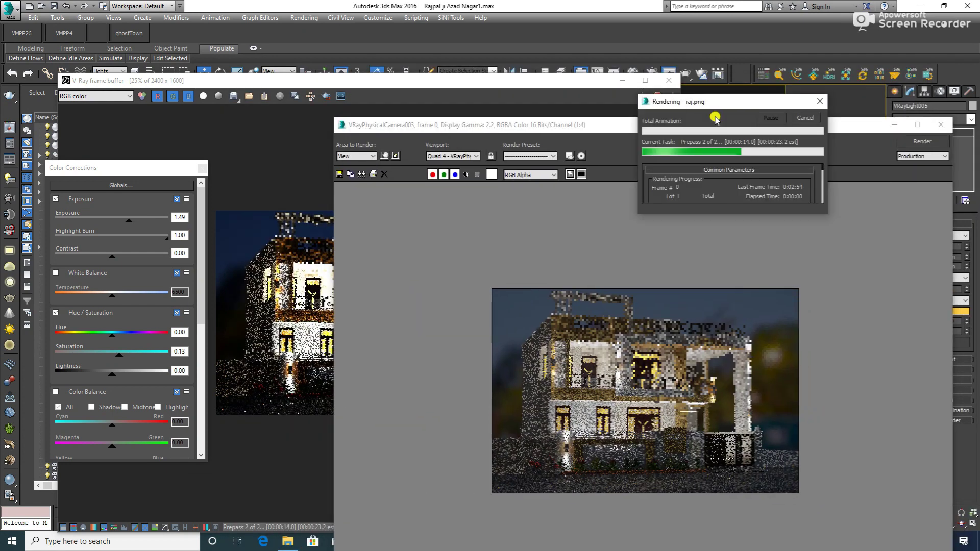
- Move the render progress dialog aside and arrange the render view and V-Ray frame buffer while rendering
mouse_move(717, 102)
mouse_down()
mouse_move(658, 188)
mouse_move(322, 352)
mouse_move(289, 379)
mouse_up()
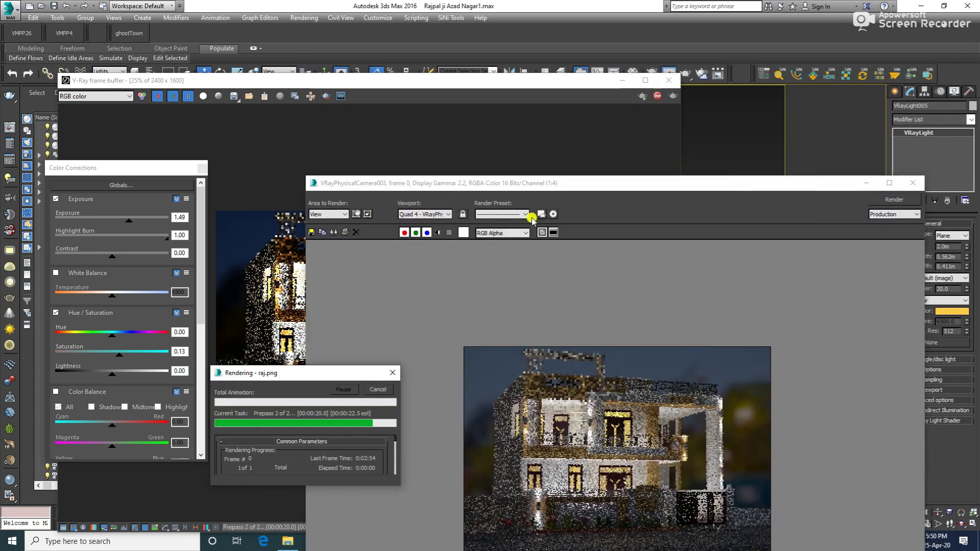
drag(610, 184, 702, 92)
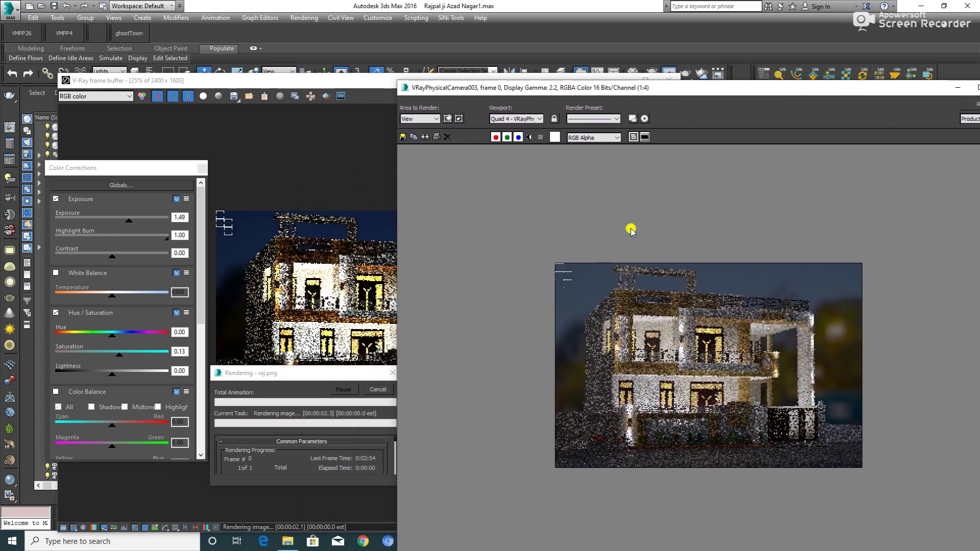
drag(336, 381, 291, 412)
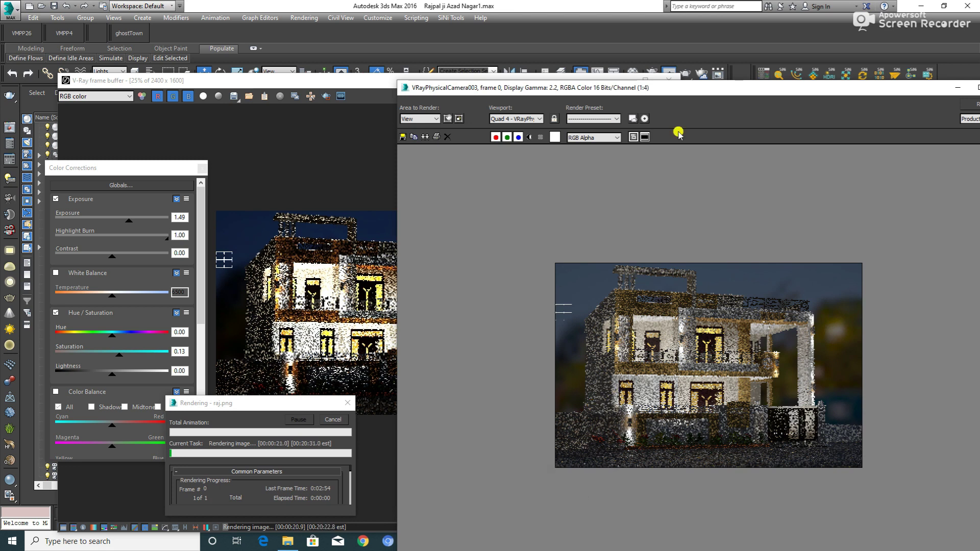
drag(683, 94, 722, 87)
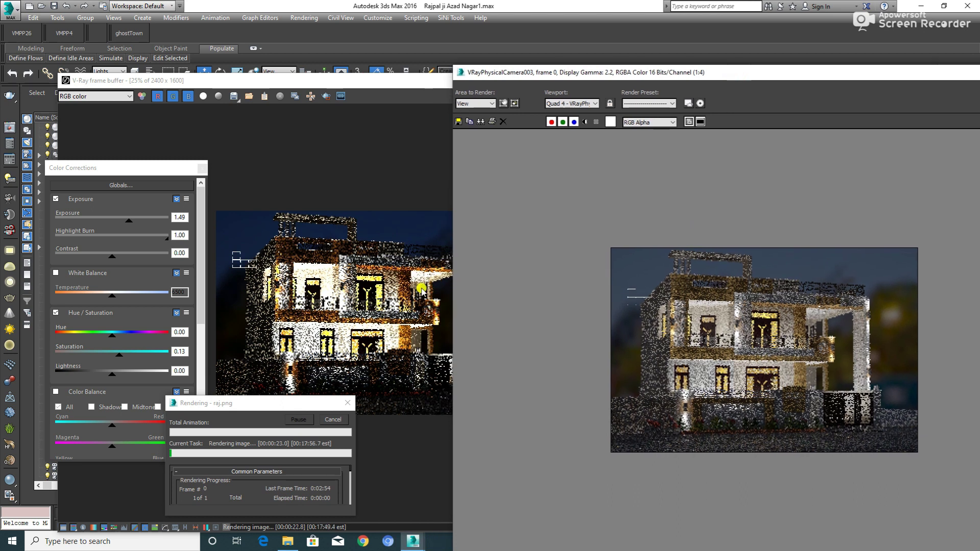
click(397, 296)
click(658, 327)
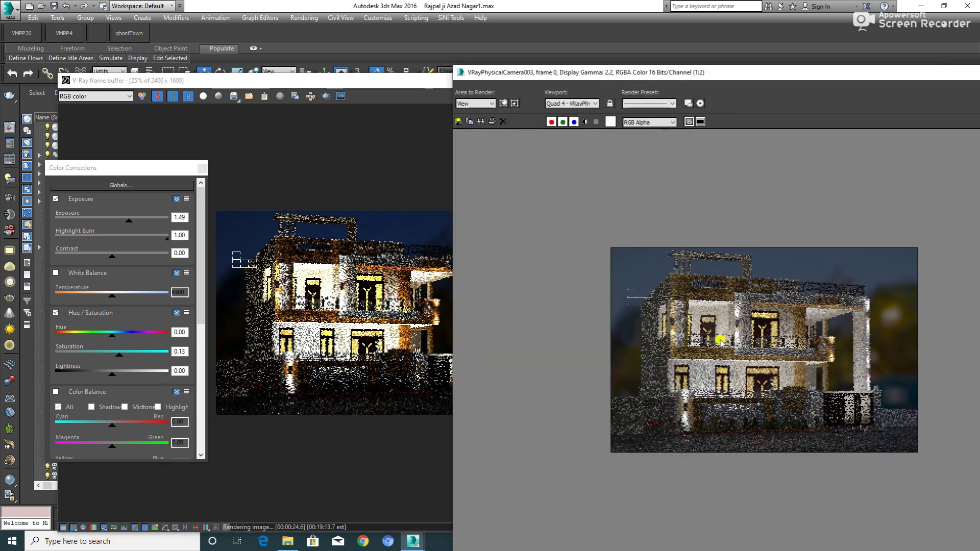
scroll(720, 340, up, 1)
scroll(695, 338, down, 1)
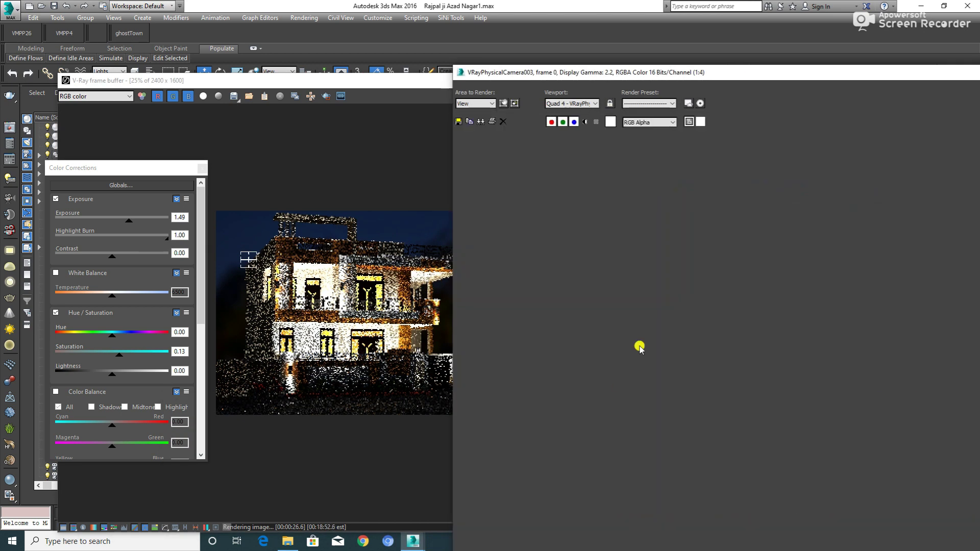
click(406, 326)
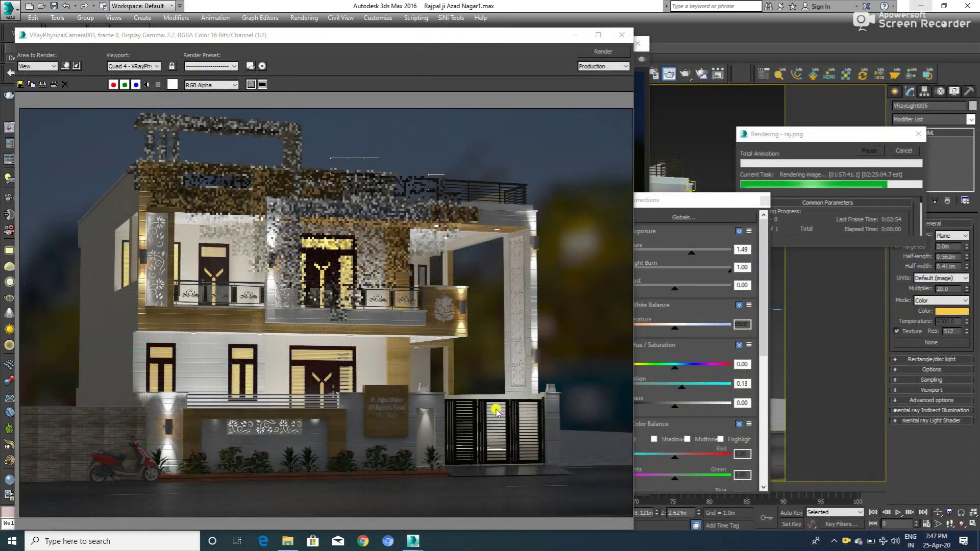
- Bring the render progress dialog forward, then zoom into the completed render's glowing wall lamps
click(830, 187)
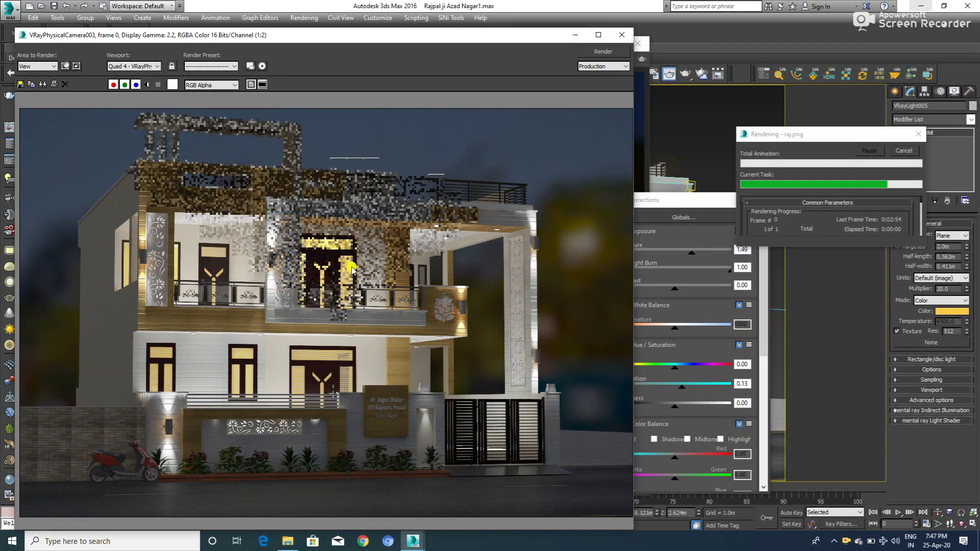
mouse_move(749, 135)
mouse_down()
mouse_move(749, 146)
mouse_move(555, 127)
mouse_move(677, 129)
mouse_move(593, 126)
mouse_move(576, 112)
mouse_up()
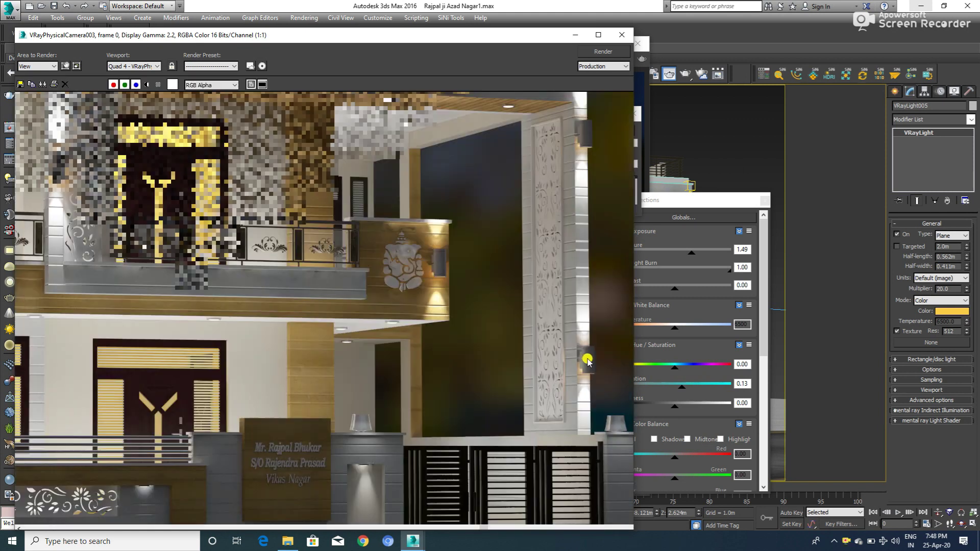
scroll(588, 359, up, 2)
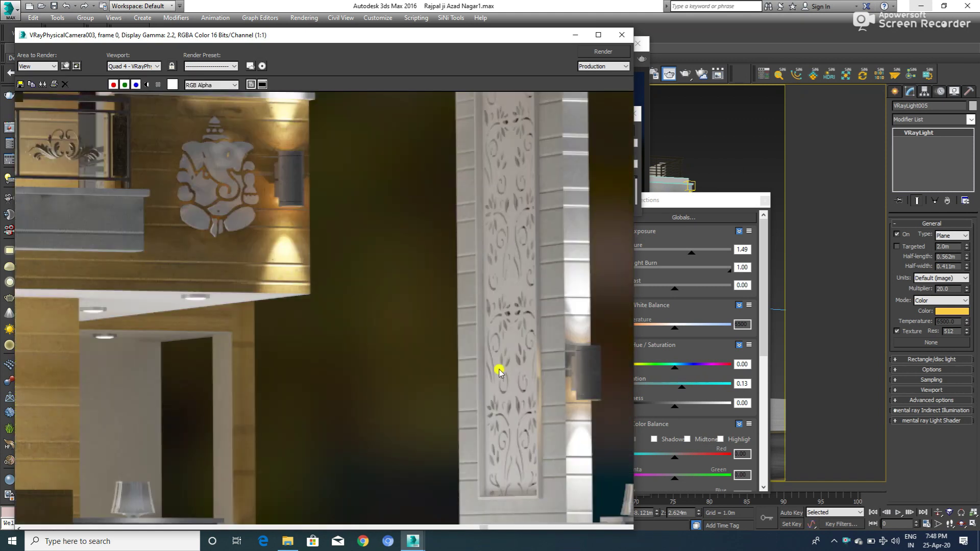
scroll(499, 372, down, 2)
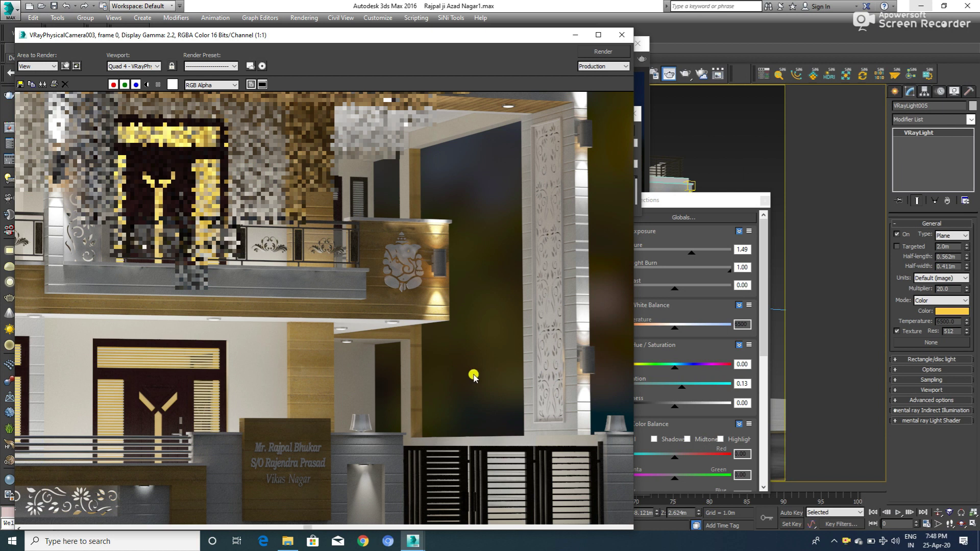
scroll(190, 444, down, 2)
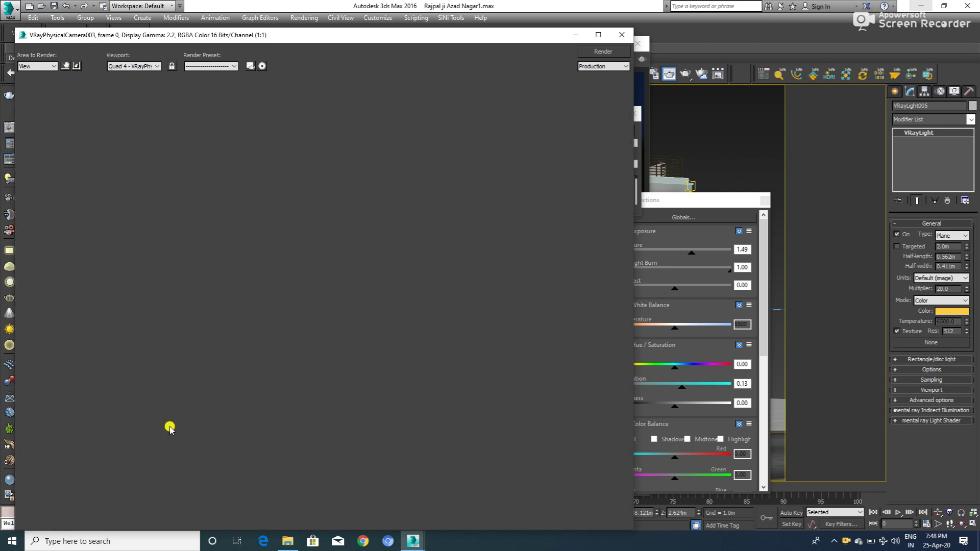
scroll(372, 431, up, 2)
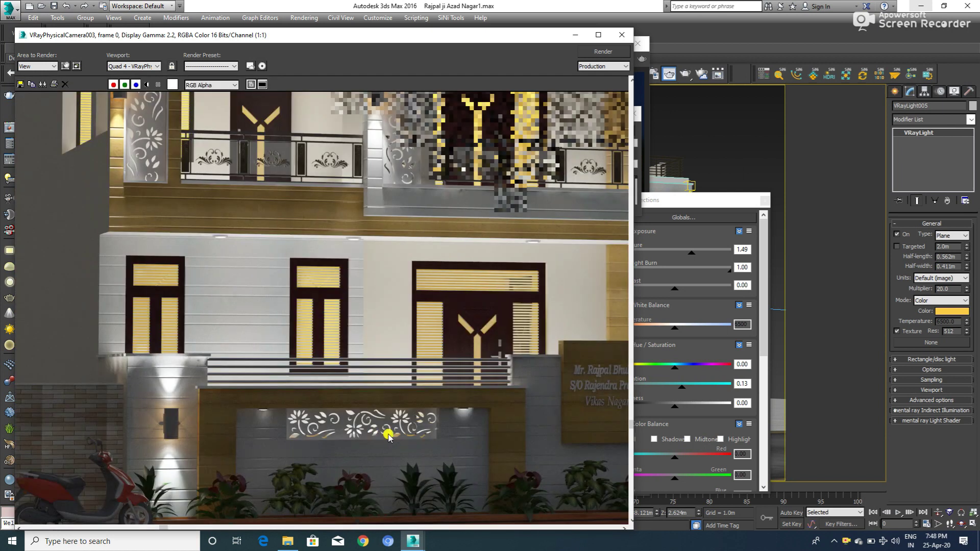
scroll(387, 435, down, 2)
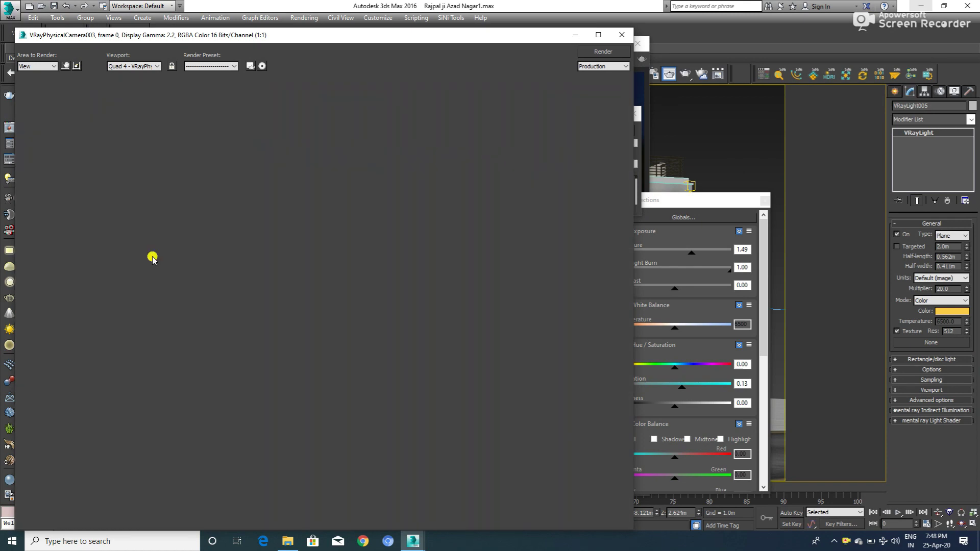
- Zoom in and out over the balconies and doors, ending on the whole lit facade
scroll(280, 271, up, 1)
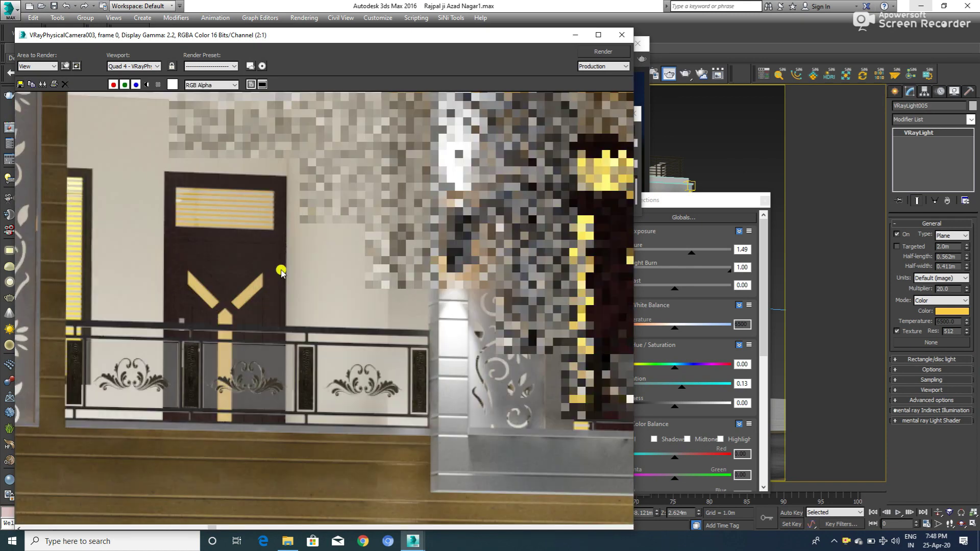
scroll(280, 271, down, 1)
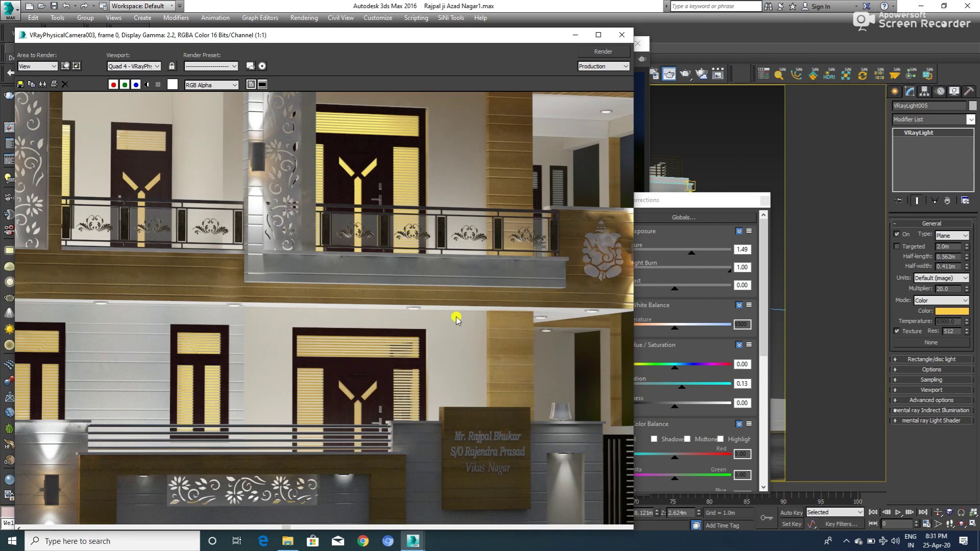
scroll(357, 282, down, 1)
scroll(178, 184, up, 1)
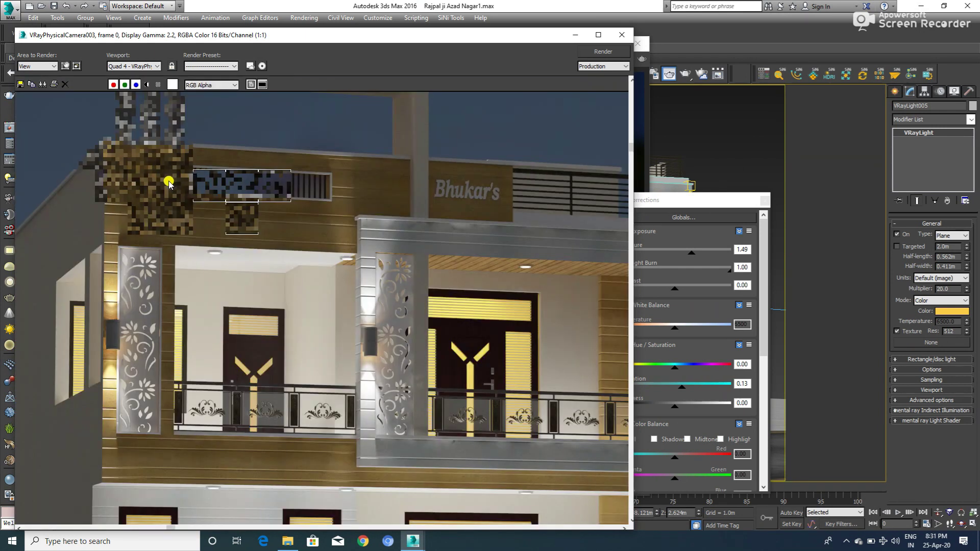
scroll(491, 338, up, 1)
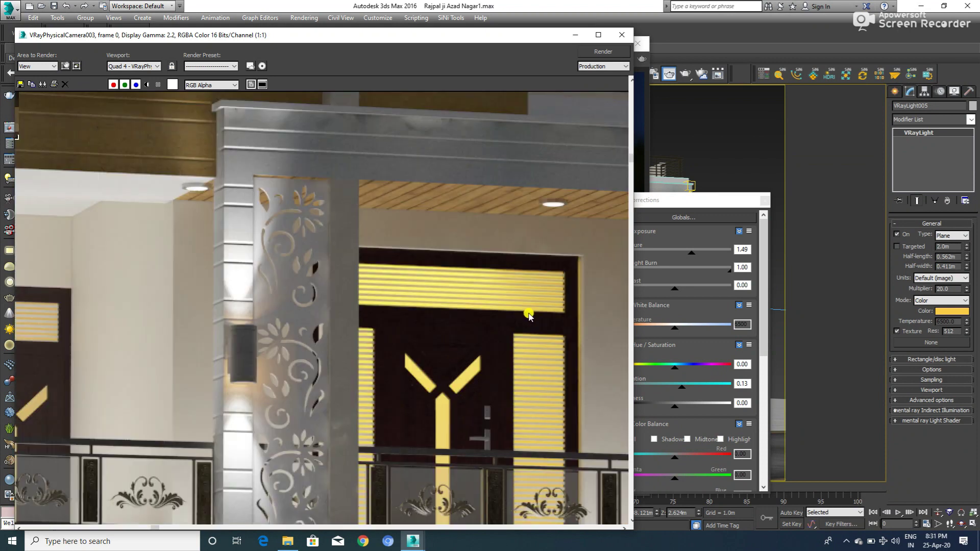
scroll(524, 316, down, 1)
scroll(229, 318, up, 1)
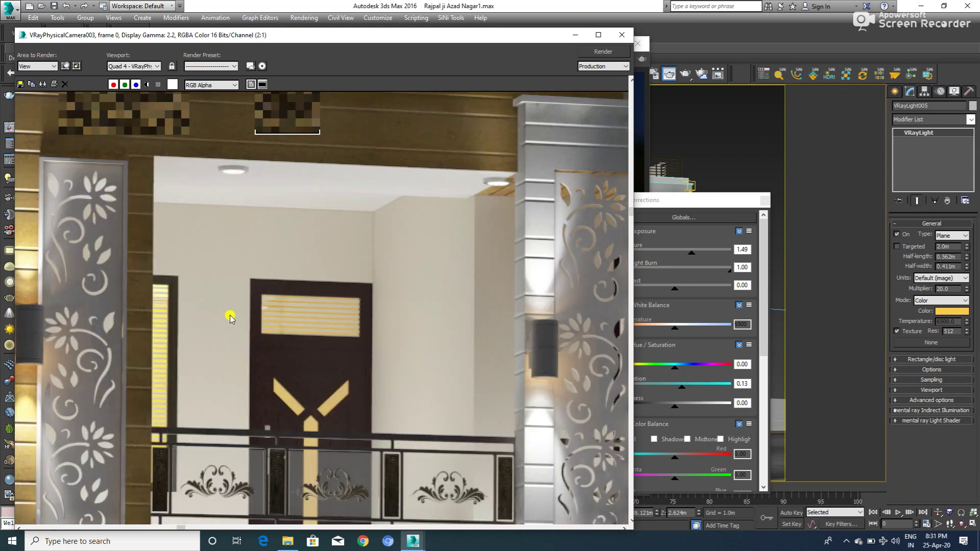
scroll(254, 325, down, 1)
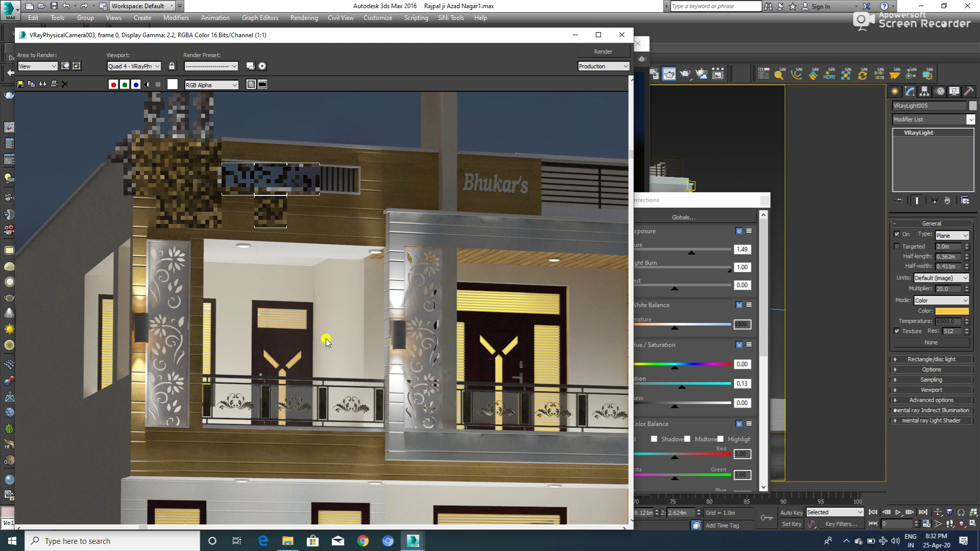
scroll(345, 352, down, 1)
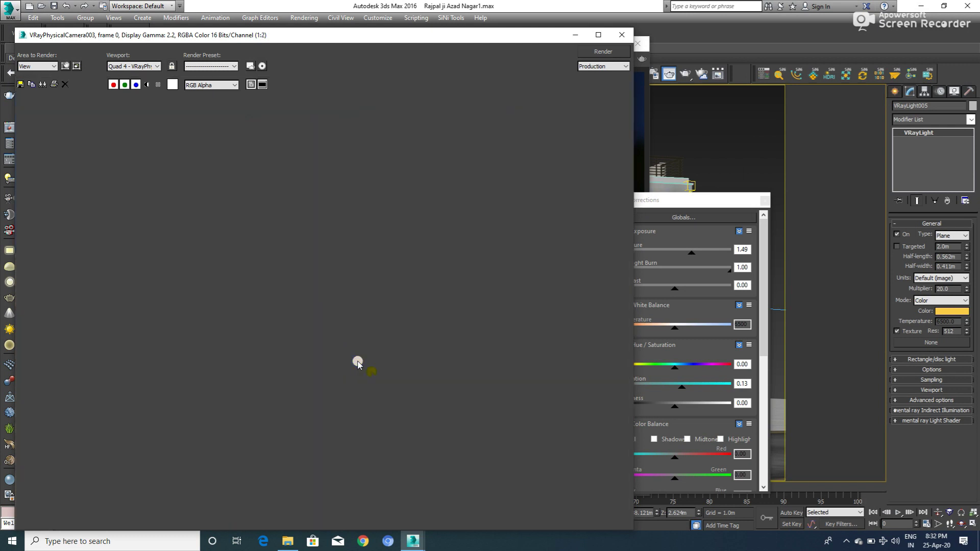
scroll(531, 239, up, 1)
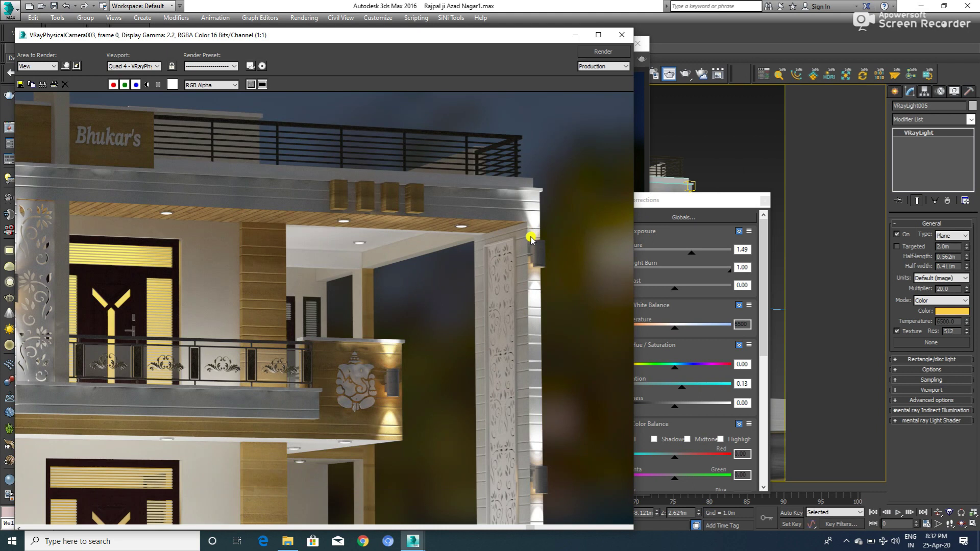
scroll(532, 239, down, 1)
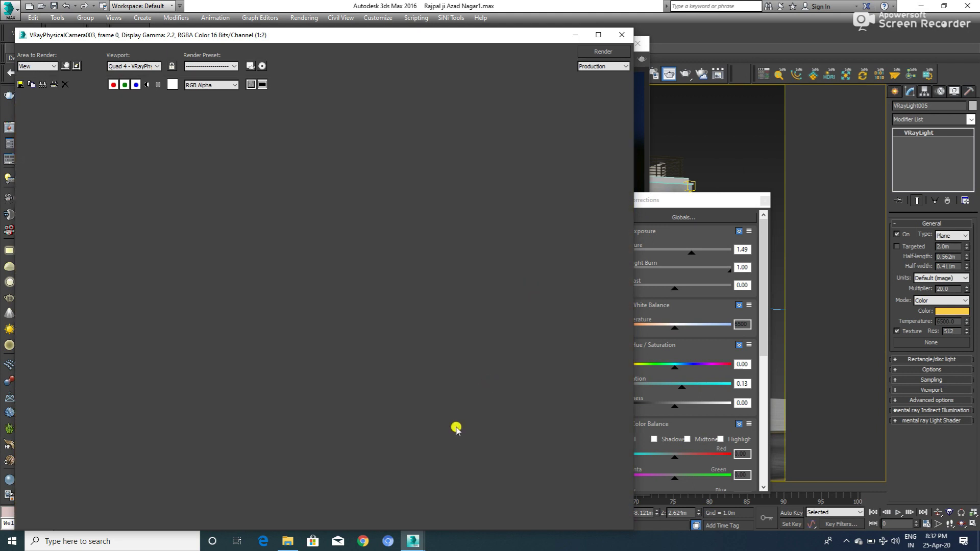
scroll(136, 103, up, 1)
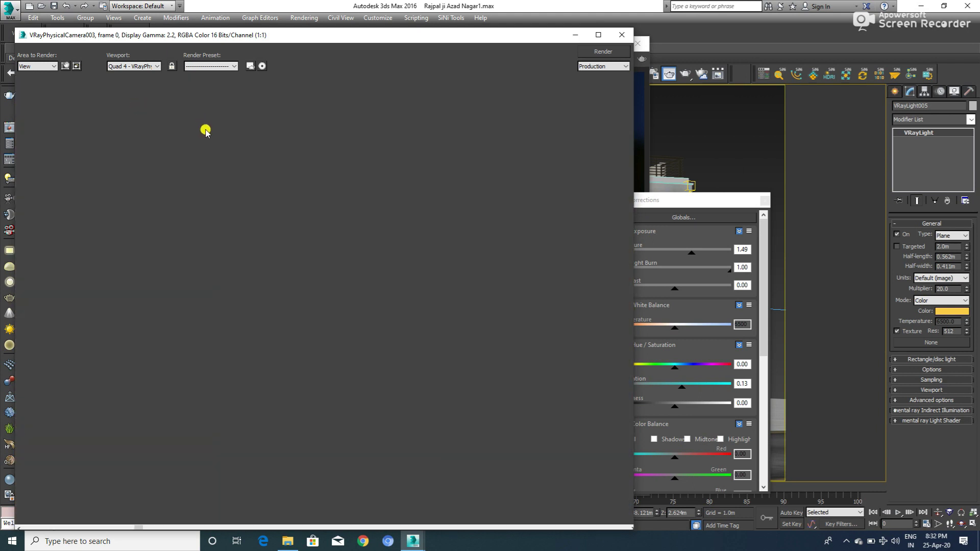
scroll(222, 145, down, 1)
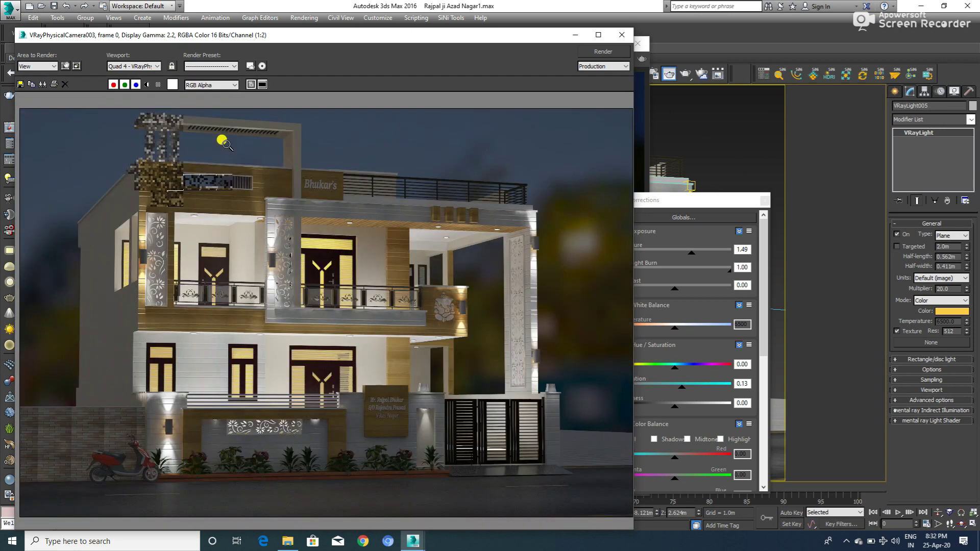